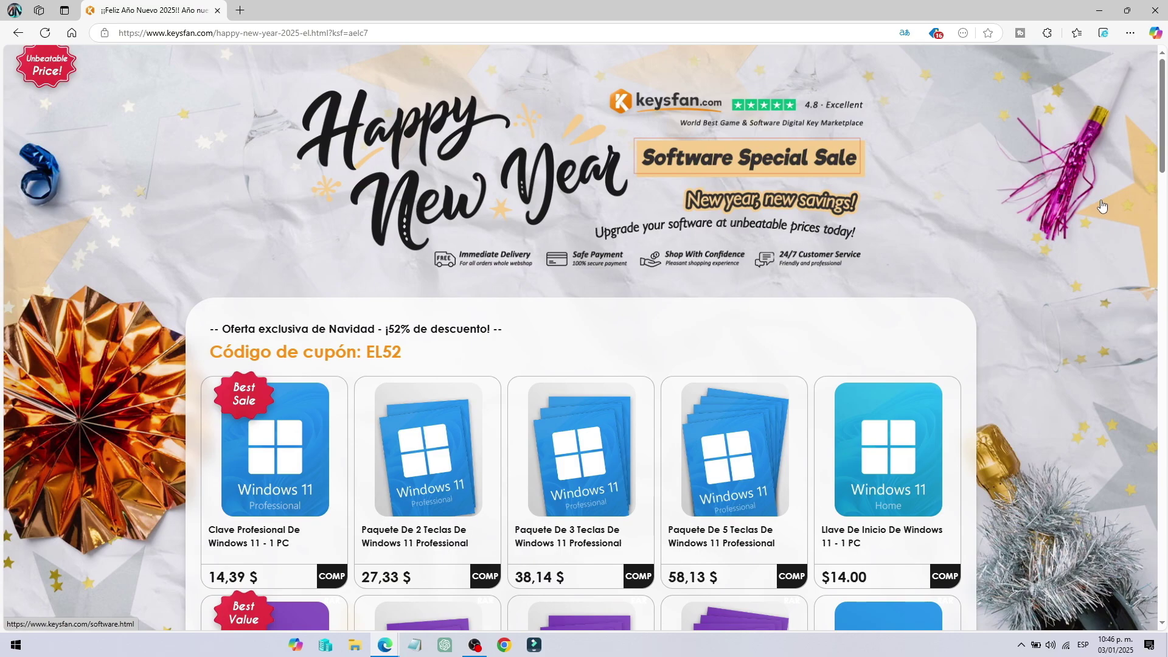
Add the Windows 11 Professional key for 1 PC from the New Year sale page to the cart and view the cart
{"action": "scroll", "coordinate": [1101, 202], "scroll_direction": "down", "scroll_amount": 3}
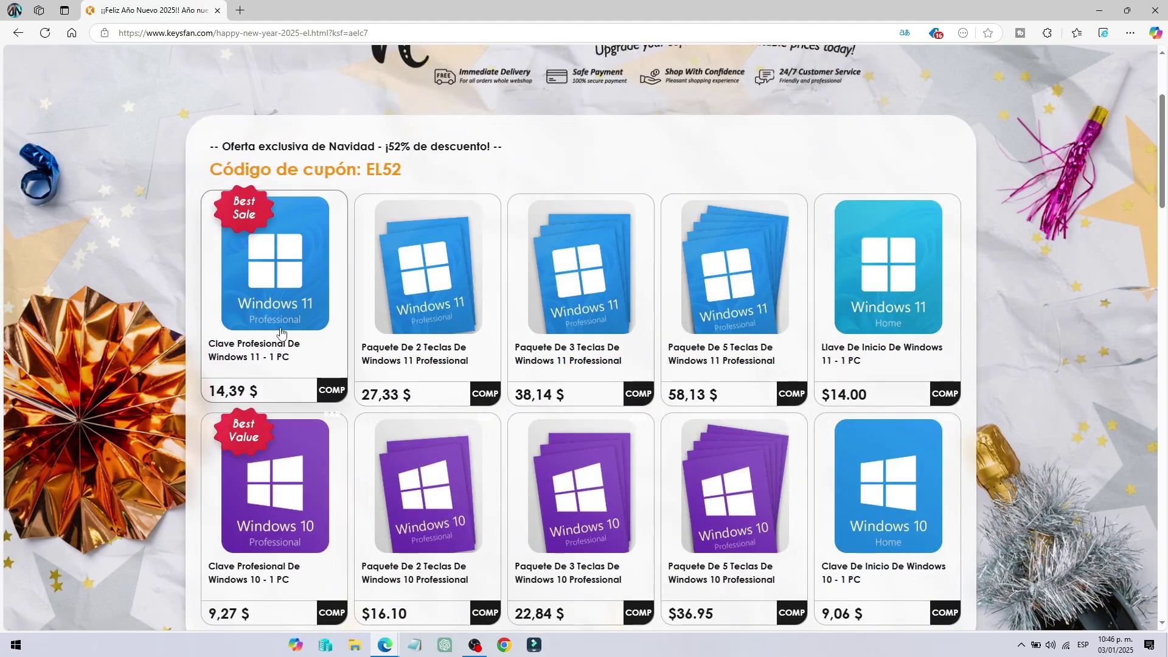
{"action": "scroll", "coordinate": [231, 392], "scroll_direction": "down", "scroll_amount": 3}
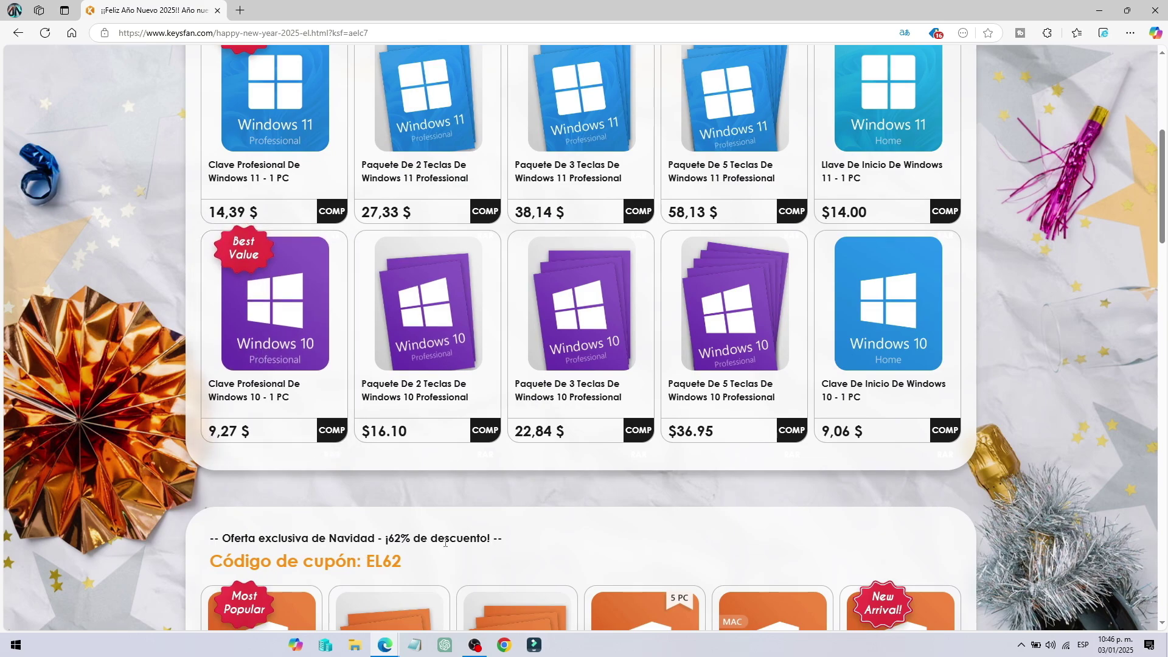
{"action": "scroll", "coordinate": [549, 185], "scroll_direction": "up", "scroll_amount": 4}
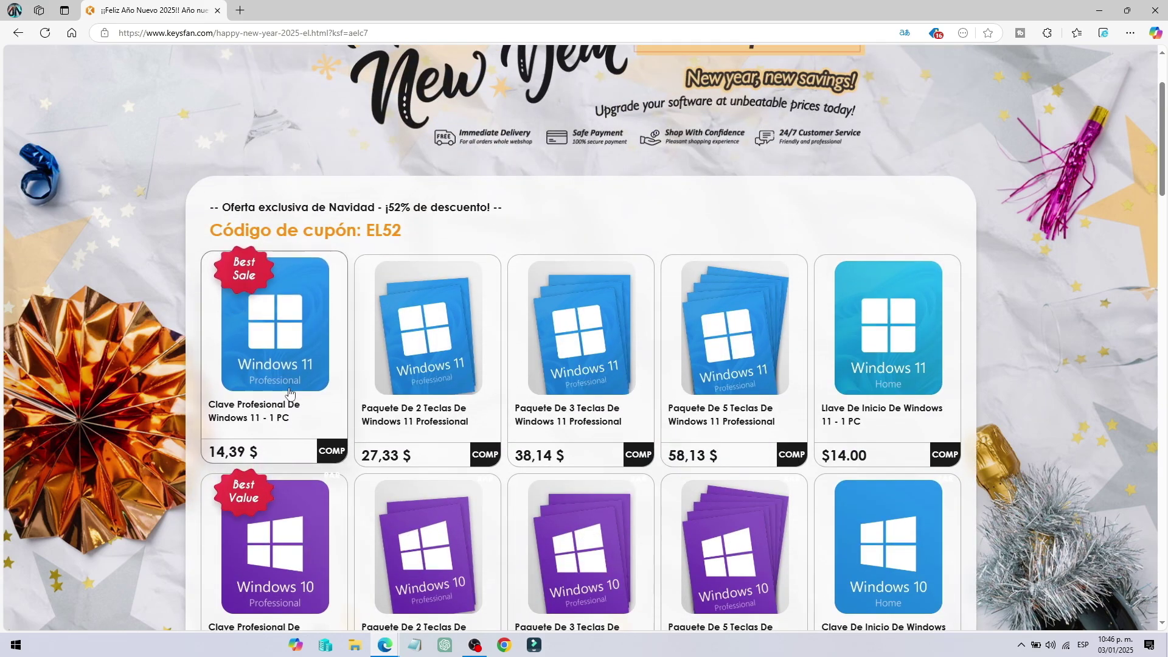
{"action": "left_click", "coordinate": [338, 452]}
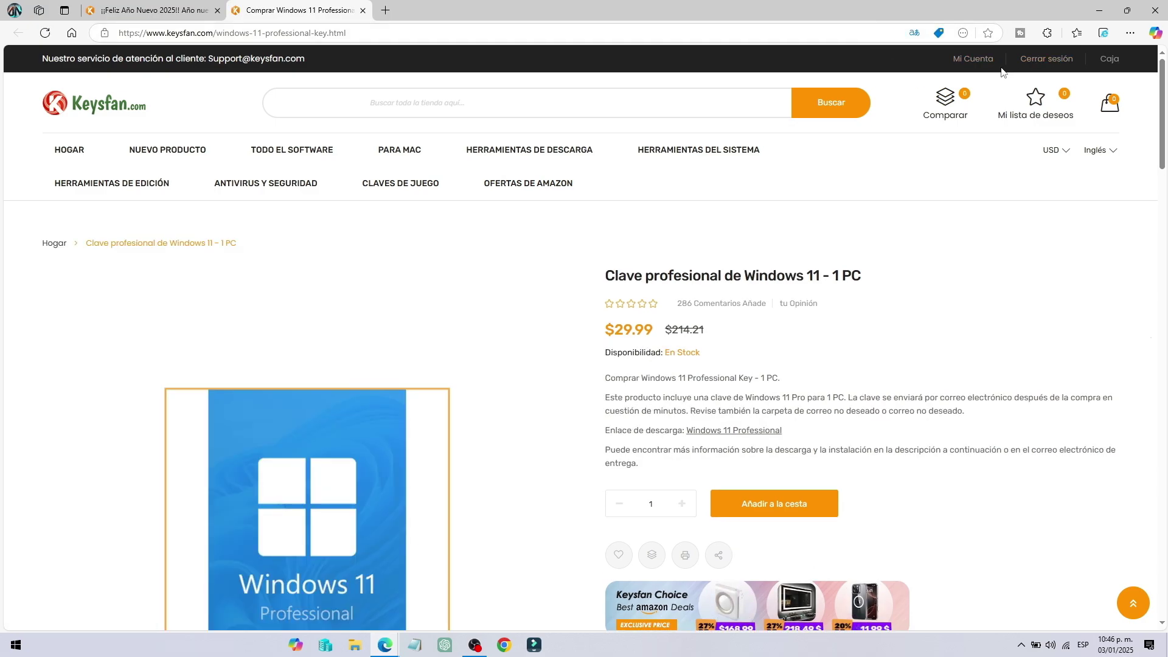
{"action": "left_click", "coordinate": [784, 505]}
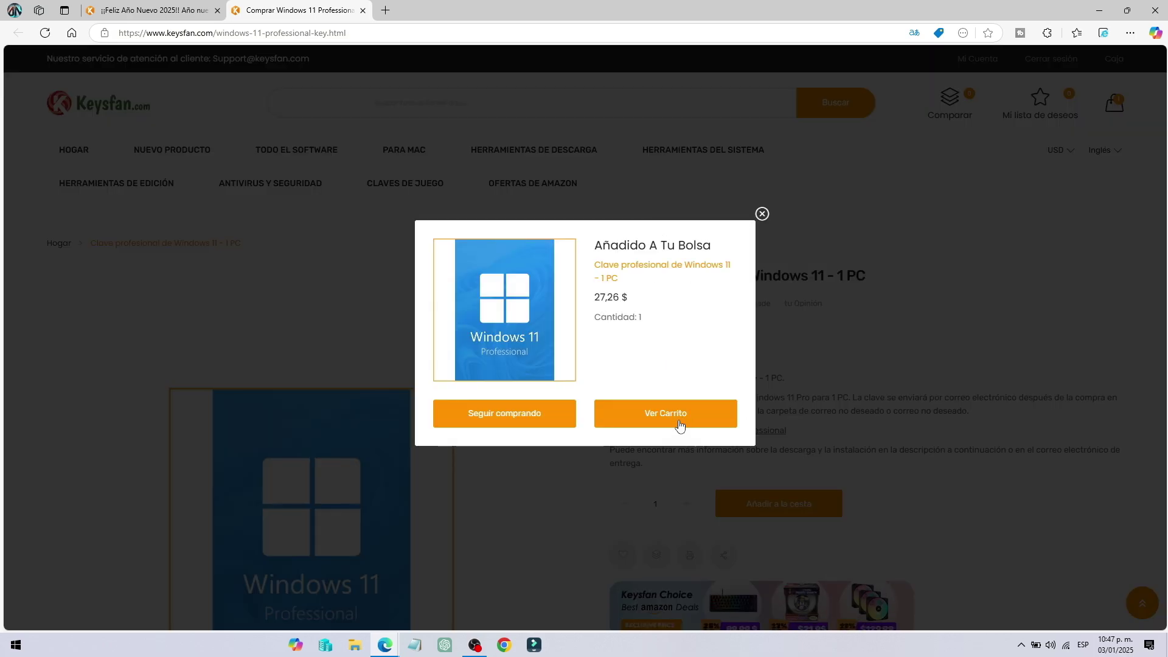
{"action": "left_click", "coordinate": [680, 425]}
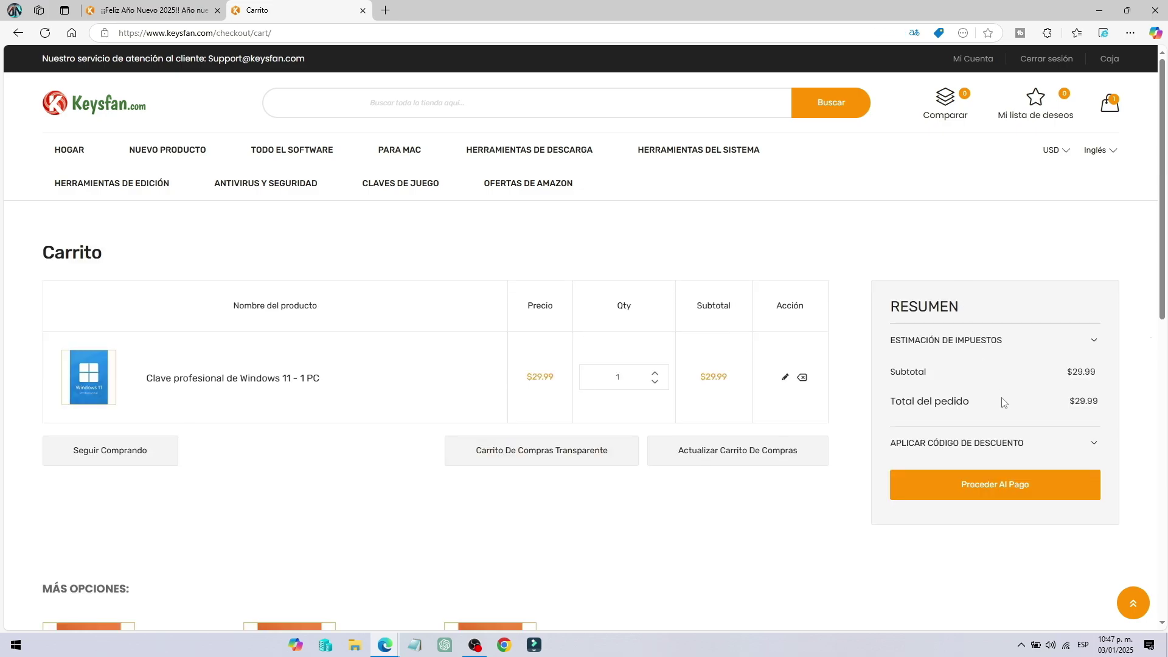
Apply the discount code el52 to the cart
{"action": "left_click", "coordinate": [922, 449]}
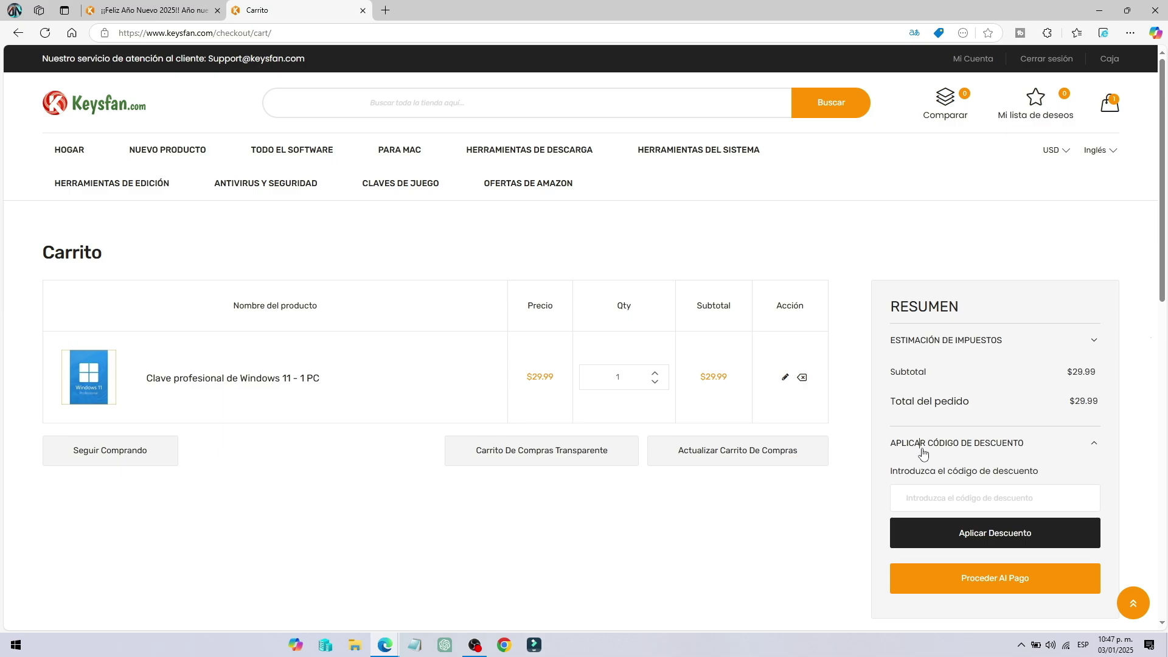
{"action": "left_click", "coordinate": [947, 496]}
{"action": "type", "text": "el52"}
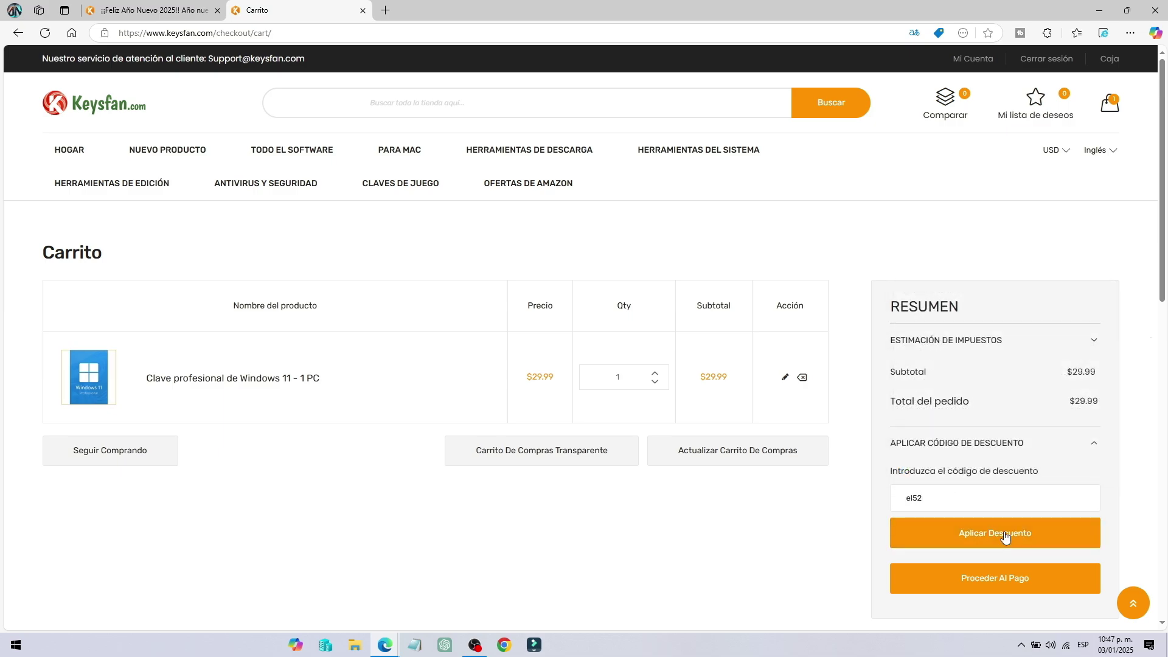
{"action": "left_click", "coordinate": [970, 535]}
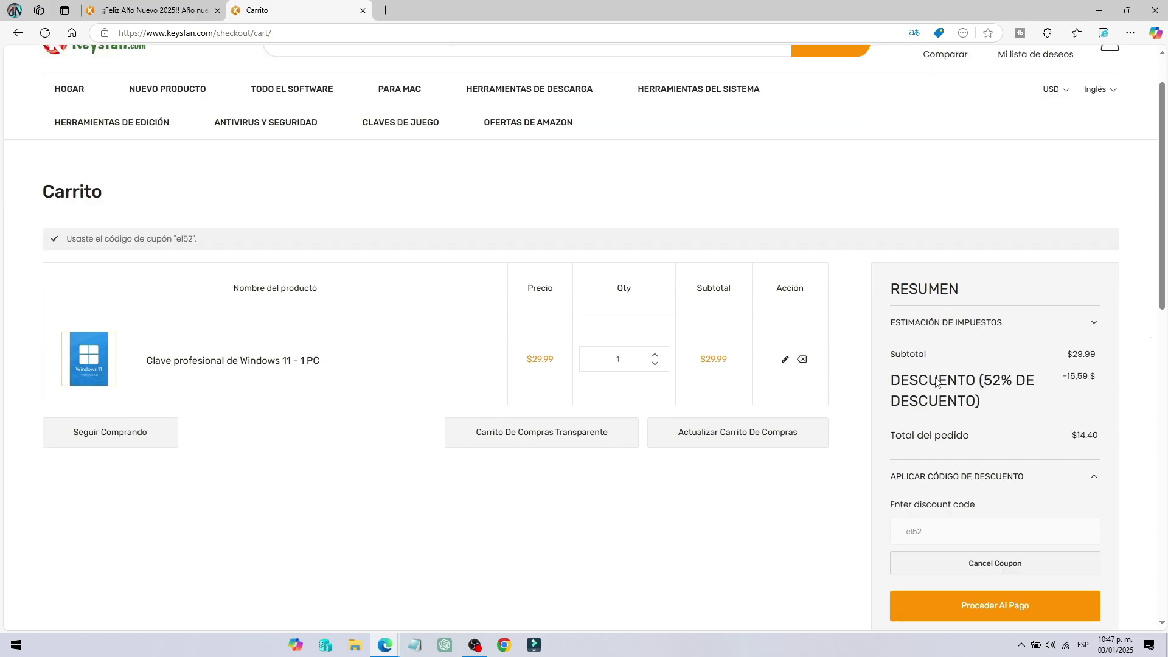
Proceed to checkout and review the billing form, payment method and order summary
{"action": "left_click", "coordinate": [997, 598]}
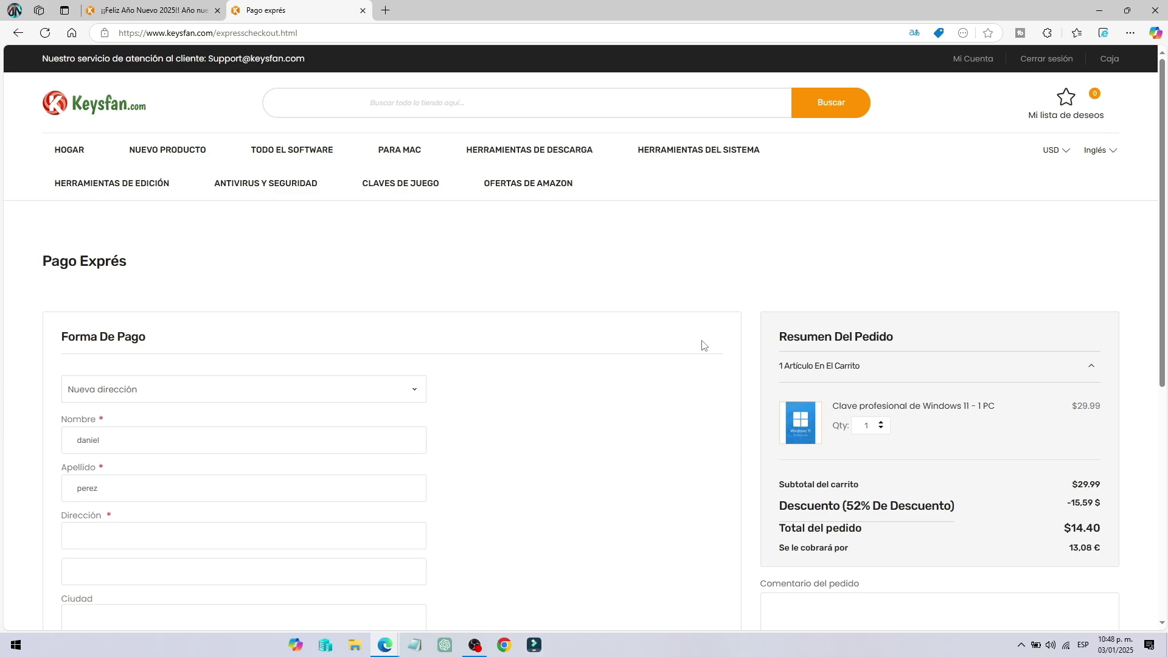
{"action": "scroll", "coordinate": [703, 345], "scroll_direction": "down", "scroll_amount": 6}
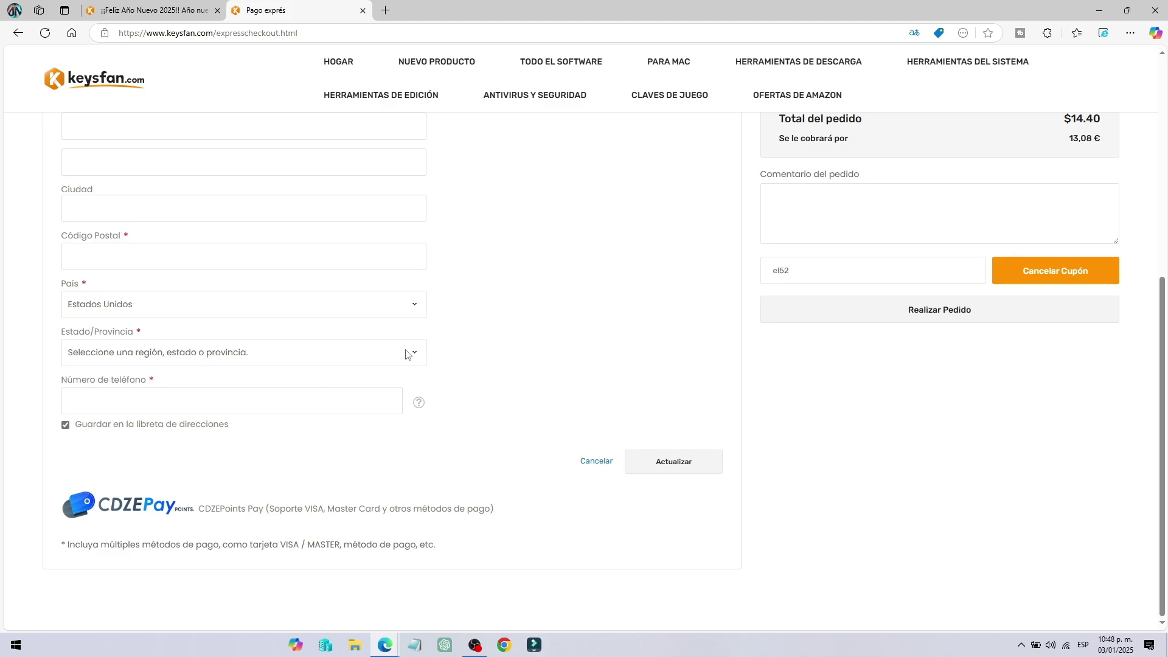
{"action": "scroll", "coordinate": [584, 416], "scroll_direction": "up", "scroll_amount": 4}
{"action": "scroll", "coordinate": [947, 468], "scroll_direction": "down", "scroll_amount": 2}
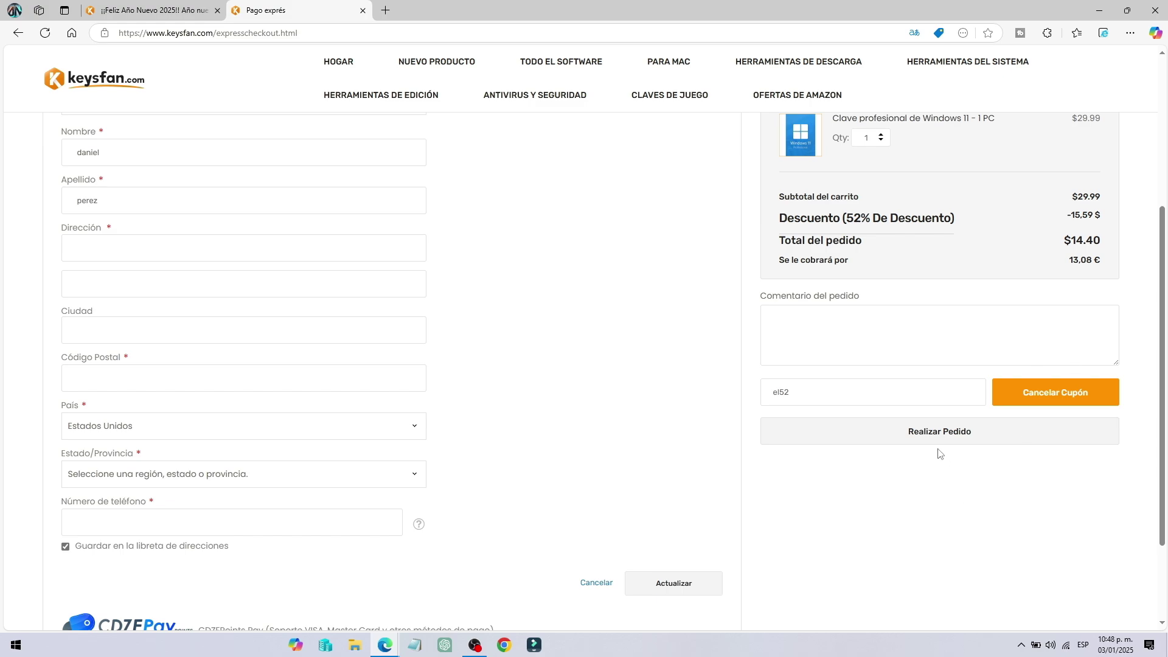
{"action": "scroll", "coordinate": [861, 508], "scroll_direction": "up", "scroll_amount": 4}
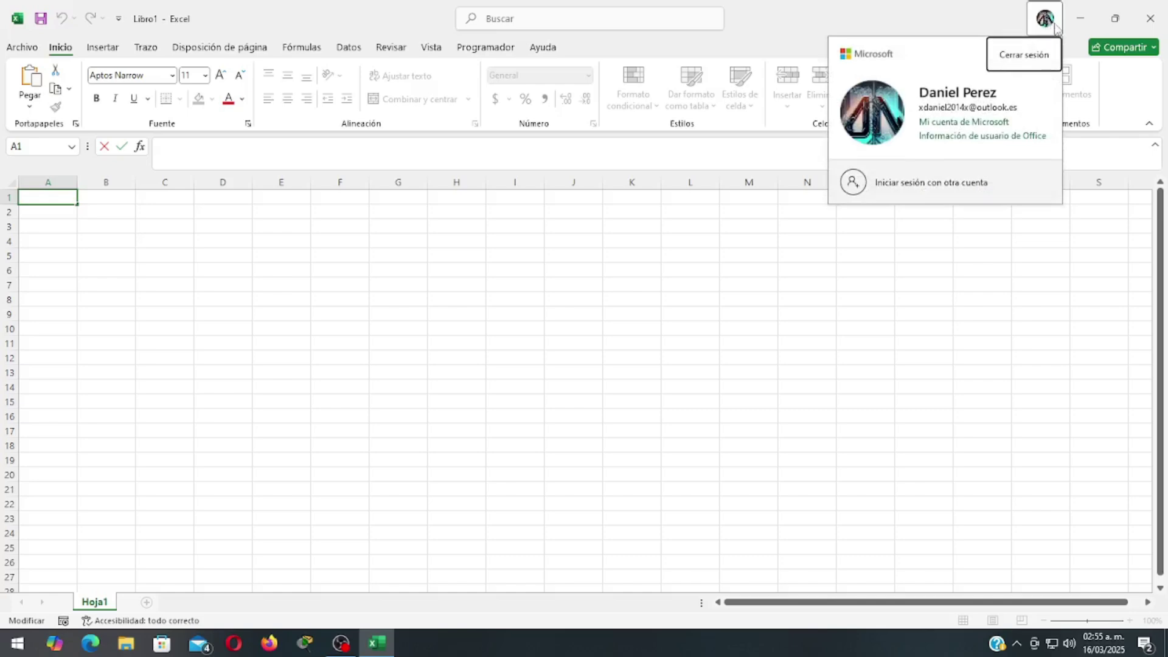
In Excel, dismiss the account card, collapse the ribbon and restore it pinned on the Datos commands
{"action": "left_click", "coordinate": [1080, 24]}
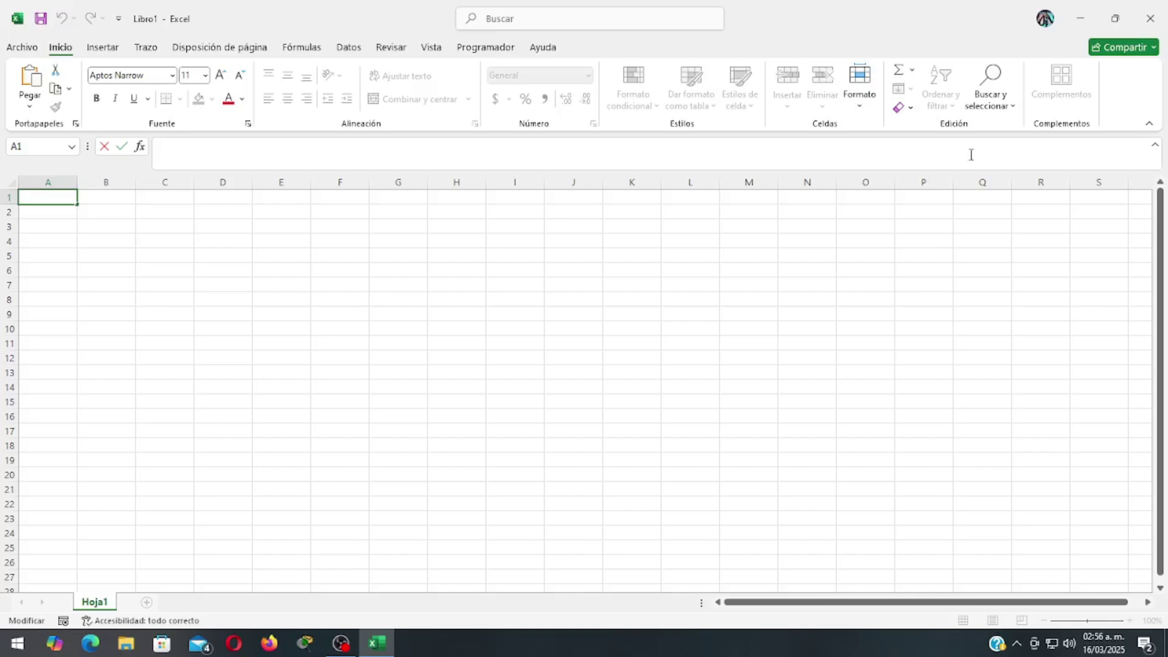
{"action": "left_click", "coordinate": [1149, 125]}
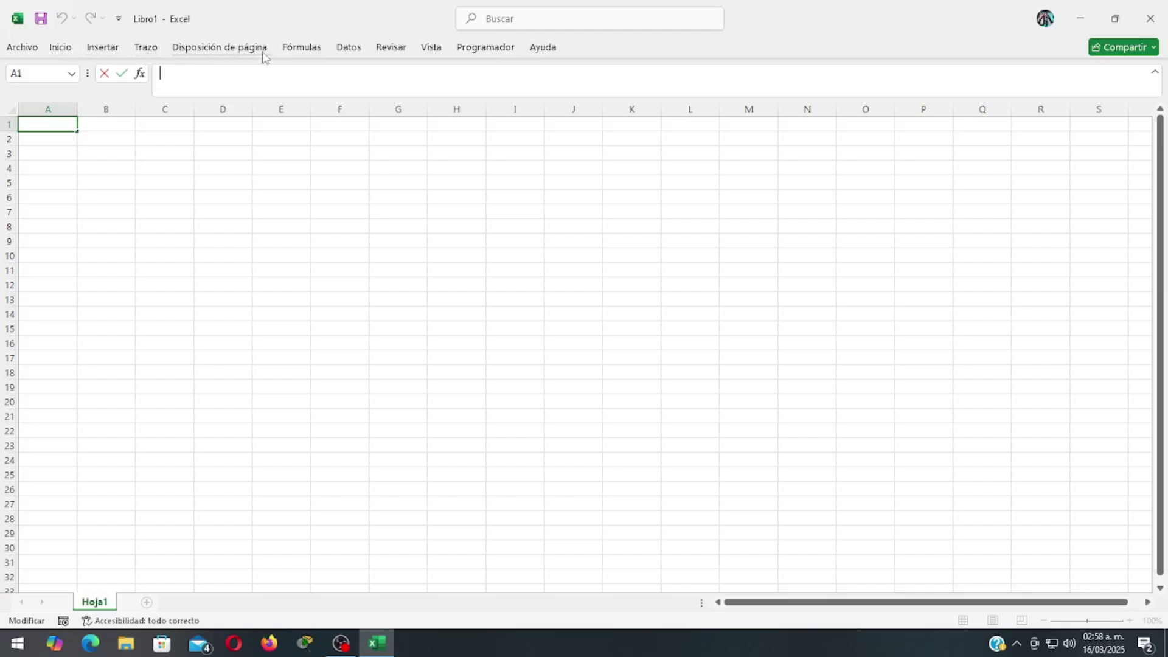
{"action": "left_click", "coordinate": [302, 49]}
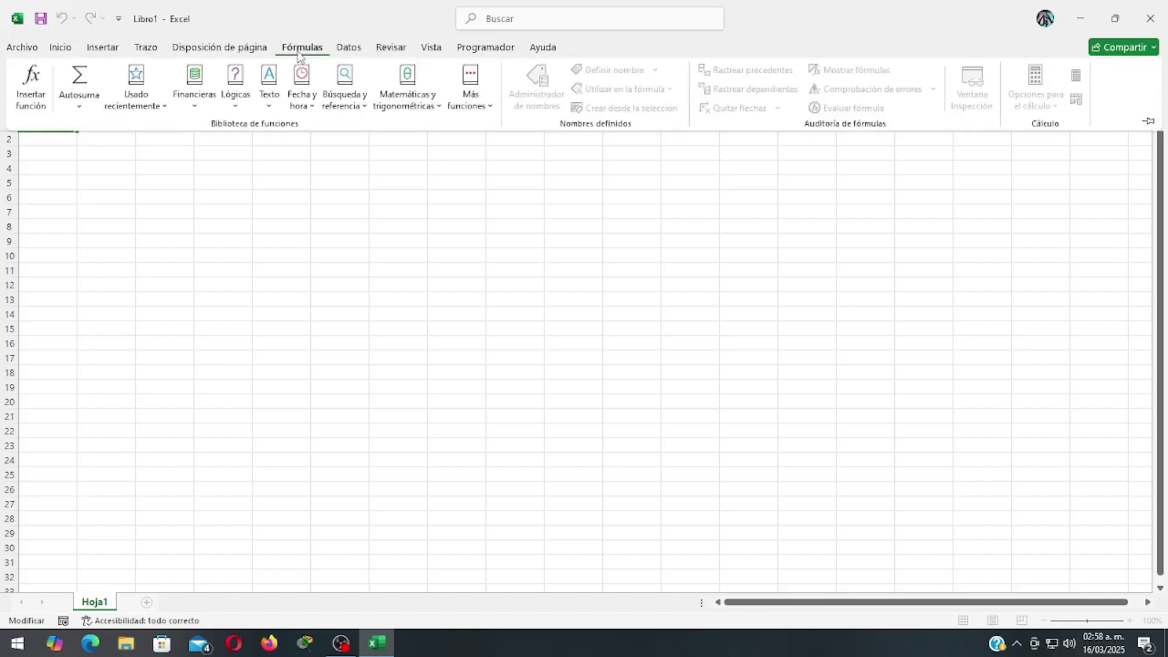
{"action": "double_click", "coordinate": [349, 47]}
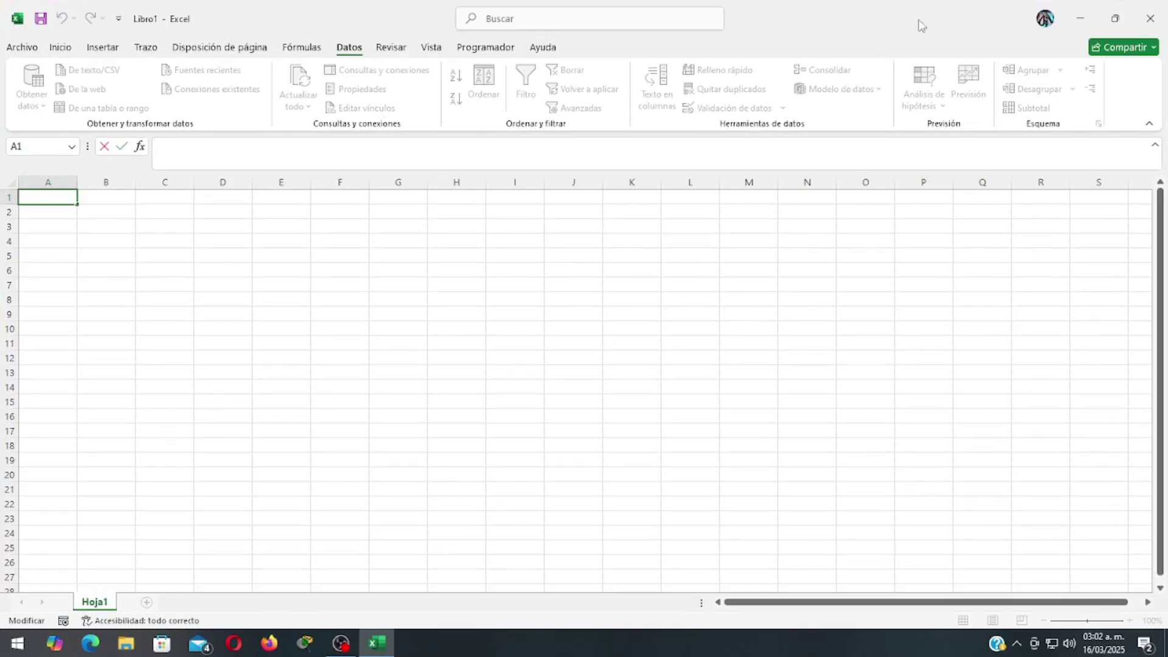
Restore the Libro1 window down to a smaller size and maximize it again
{"action": "left_click", "coordinate": [1115, 18]}
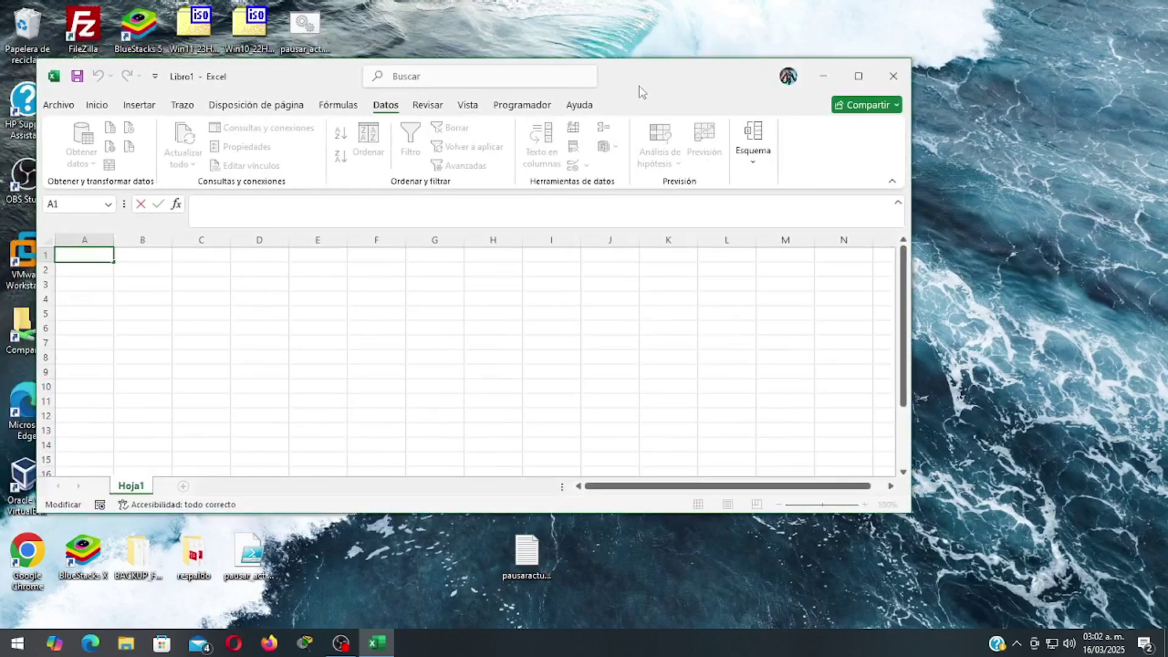
{"action": "double_click", "coordinate": [653, 76]}
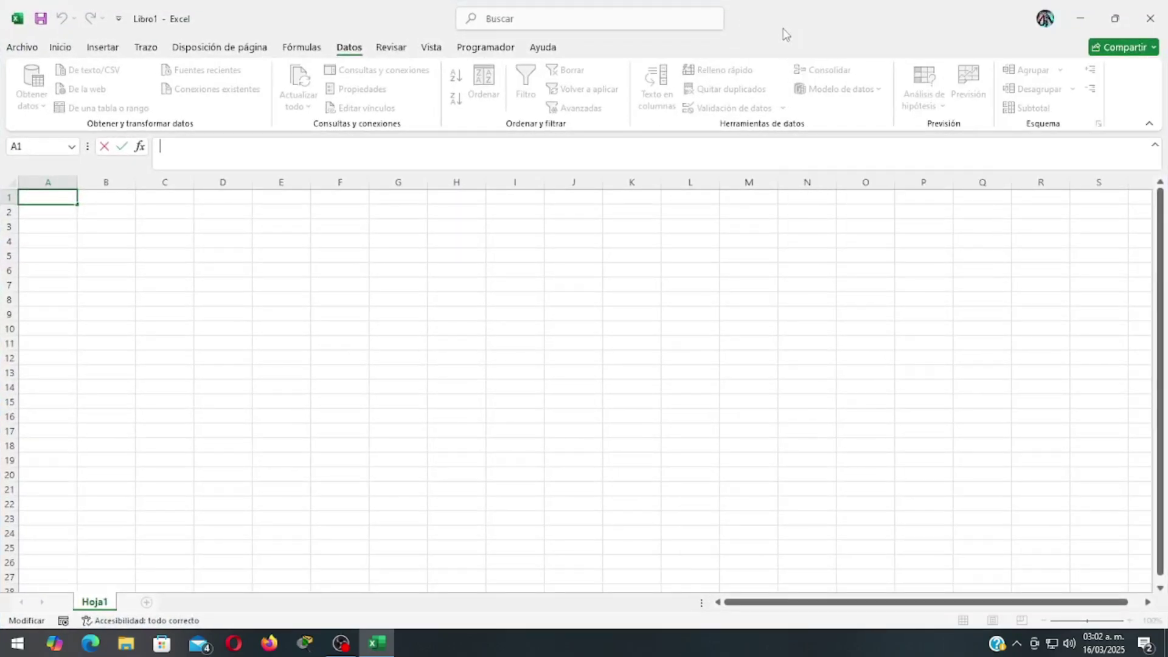
Snap the Libro1 window to the right half of the screen and widen it to the full screen width
{"action": "left_click_drag", "start_coordinate": [773, 25], "coordinate": [1162, 96]}
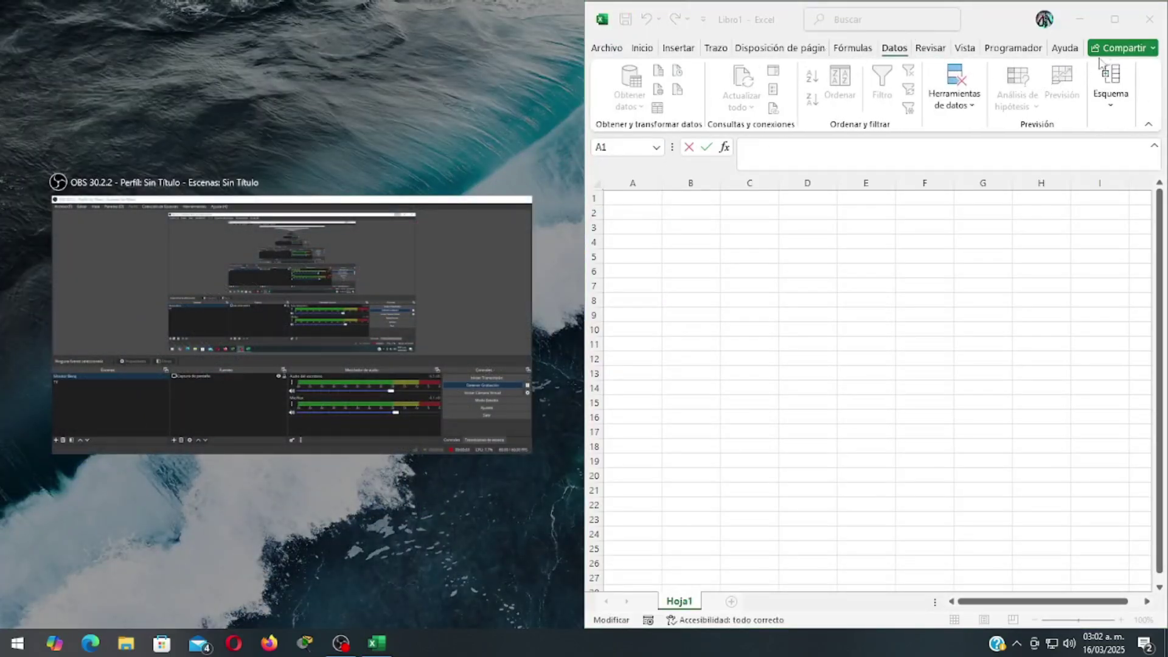
{"action": "left_click", "coordinate": [1004, 24]}
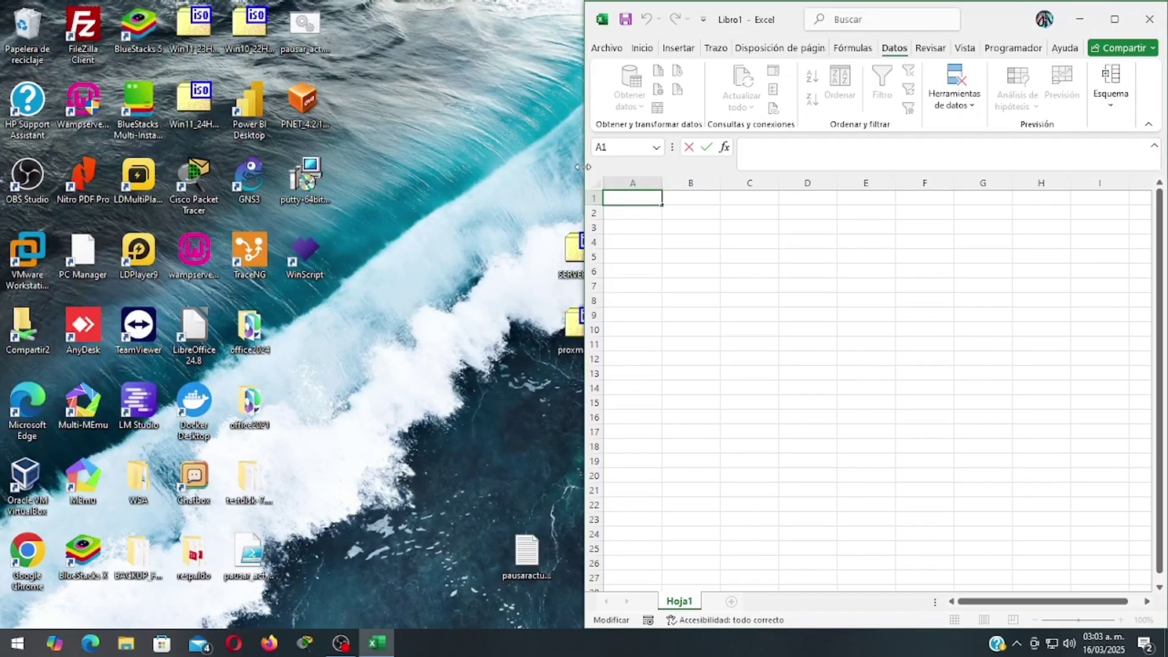
{"action": "left_click_drag", "start_coordinate": [585, 166], "coordinate": [0, 170]}
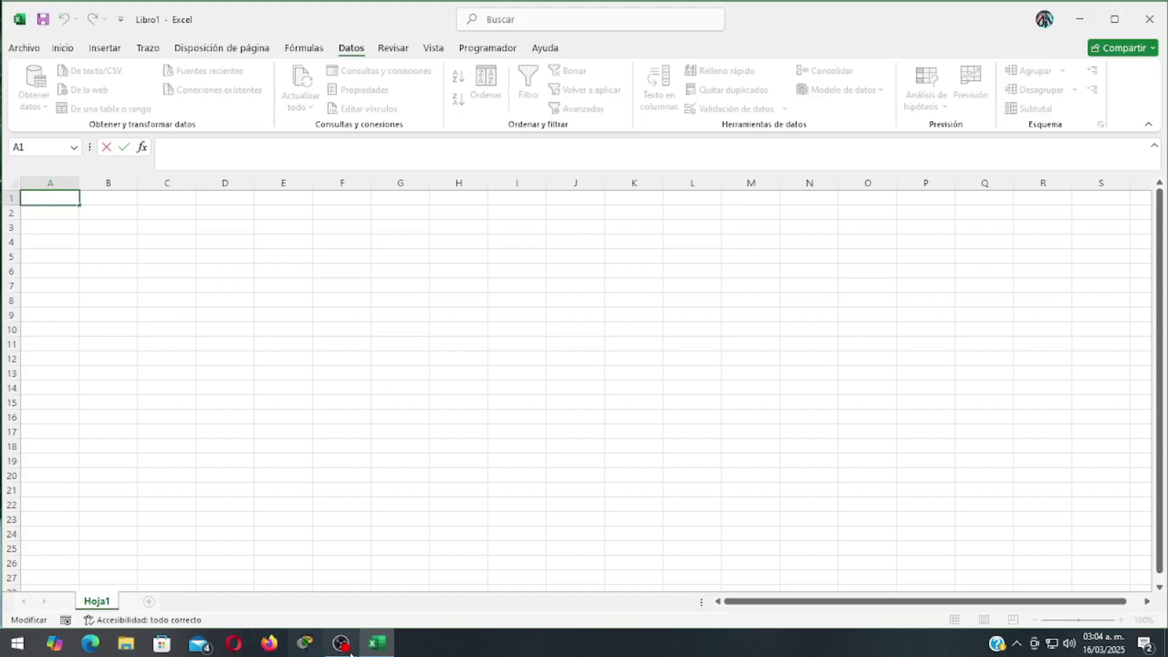
Open two additional Excel windows and create a blank workbook in the frontmost one
{"action": "right_click", "coordinate": [378, 643]}
{"action": "left_click", "coordinate": [356, 563]}
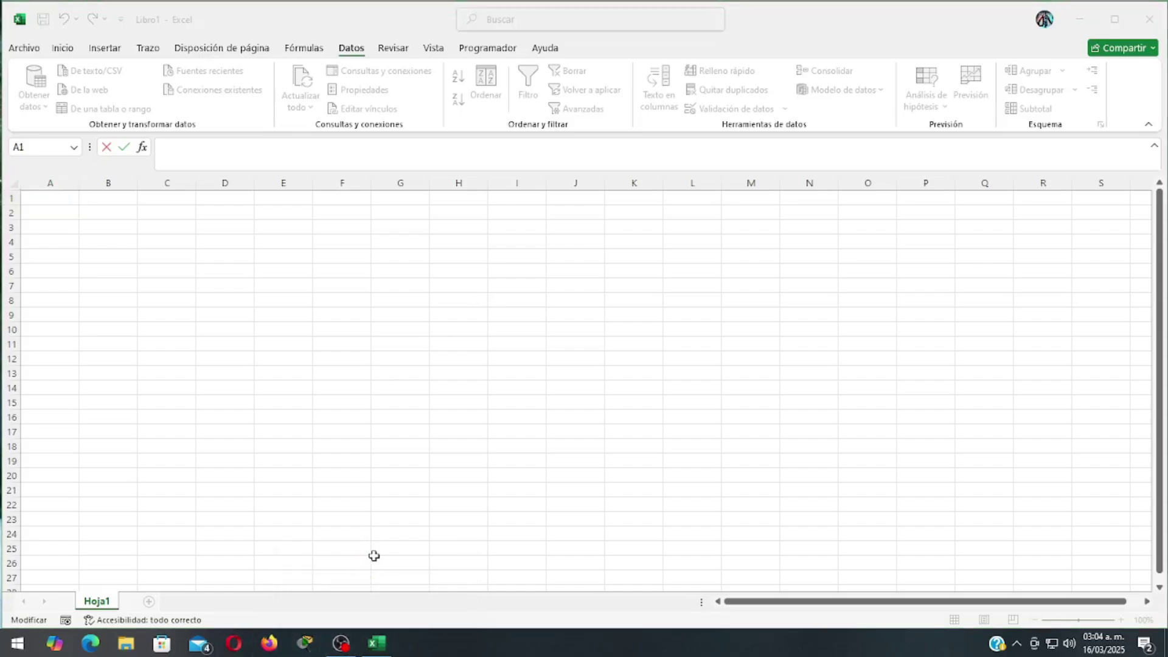
{"action": "right_click", "coordinate": [377, 643]}
{"action": "left_click", "coordinate": [344, 566]}
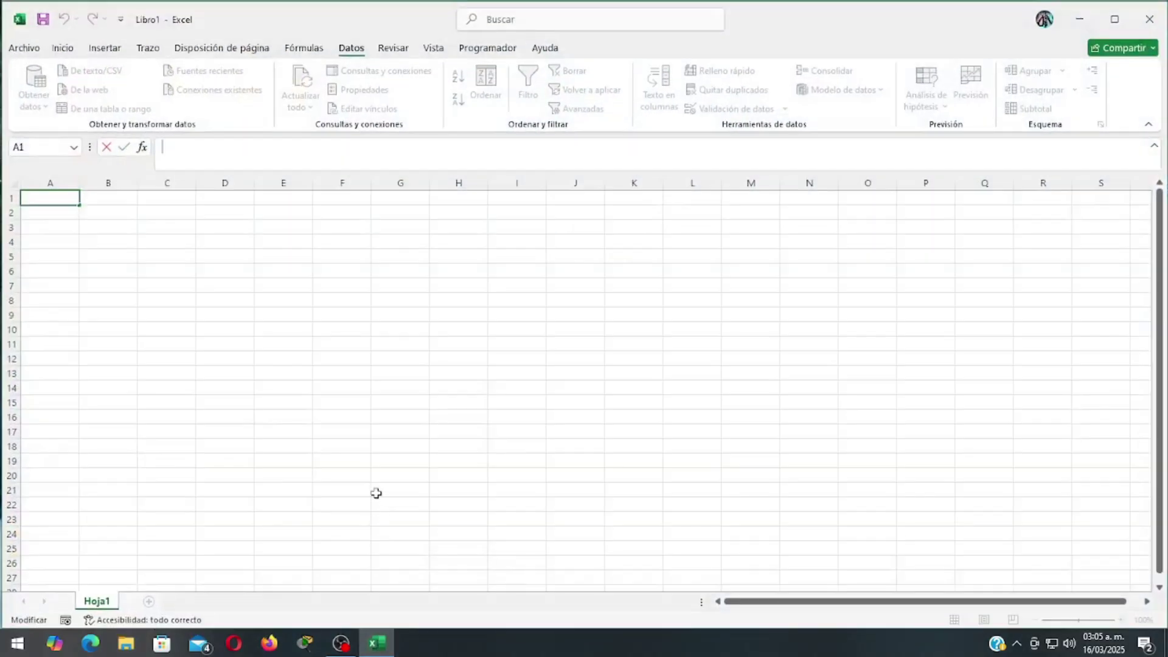
{"action": "left_click", "coordinate": [378, 489]}
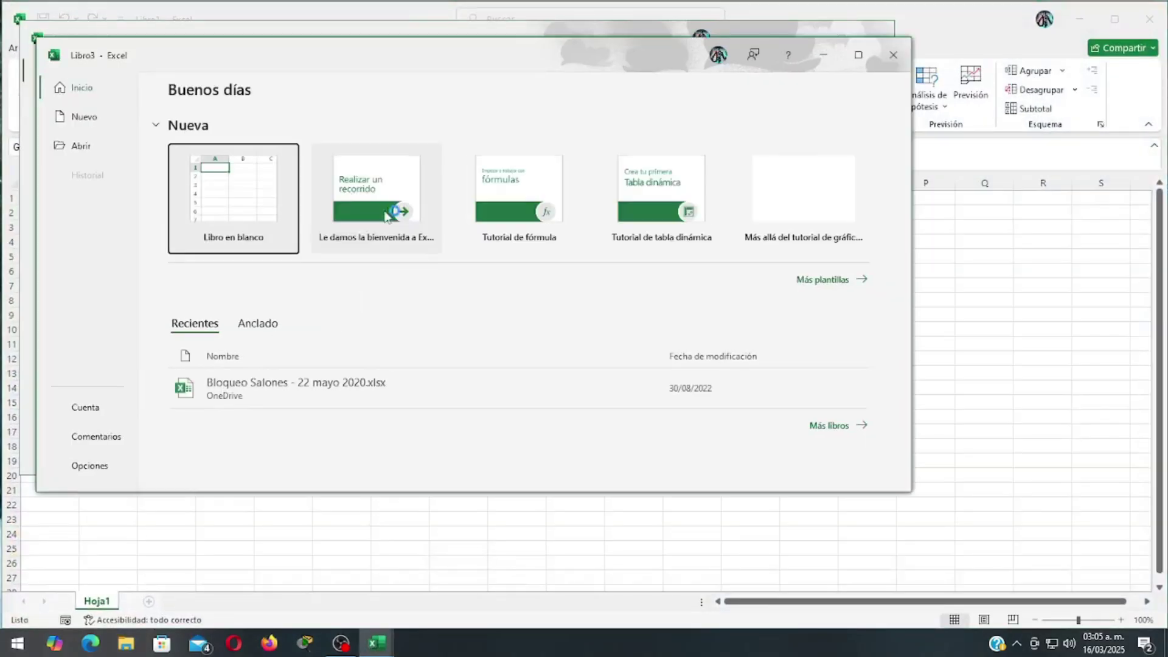
{"action": "left_click", "coordinate": [233, 194]}
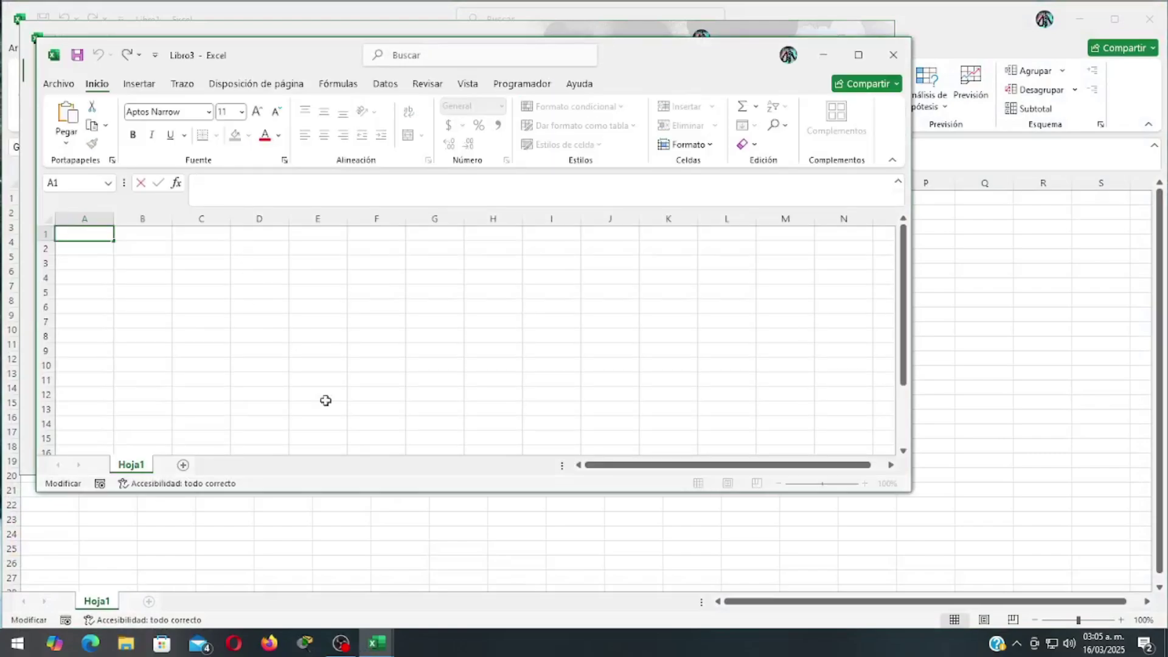
Switch to the other new Excel window and create a blank workbook there
{"action": "mouse_move", "coordinate": [377, 643]}
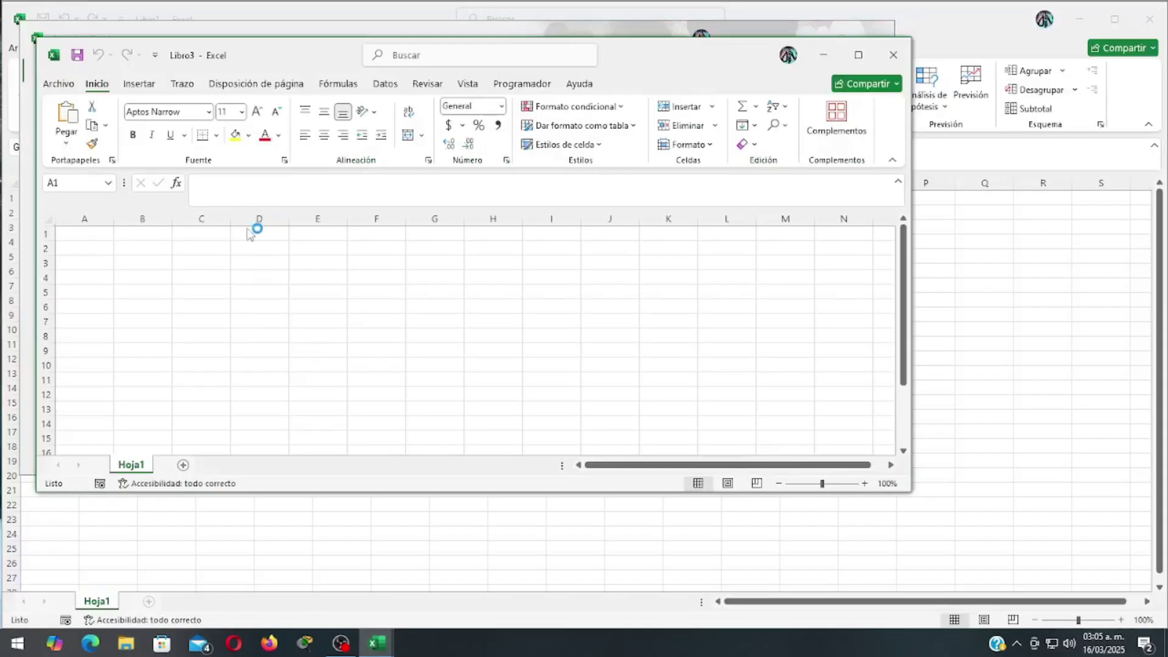
{"action": "left_click", "coordinate": [488, 594]}
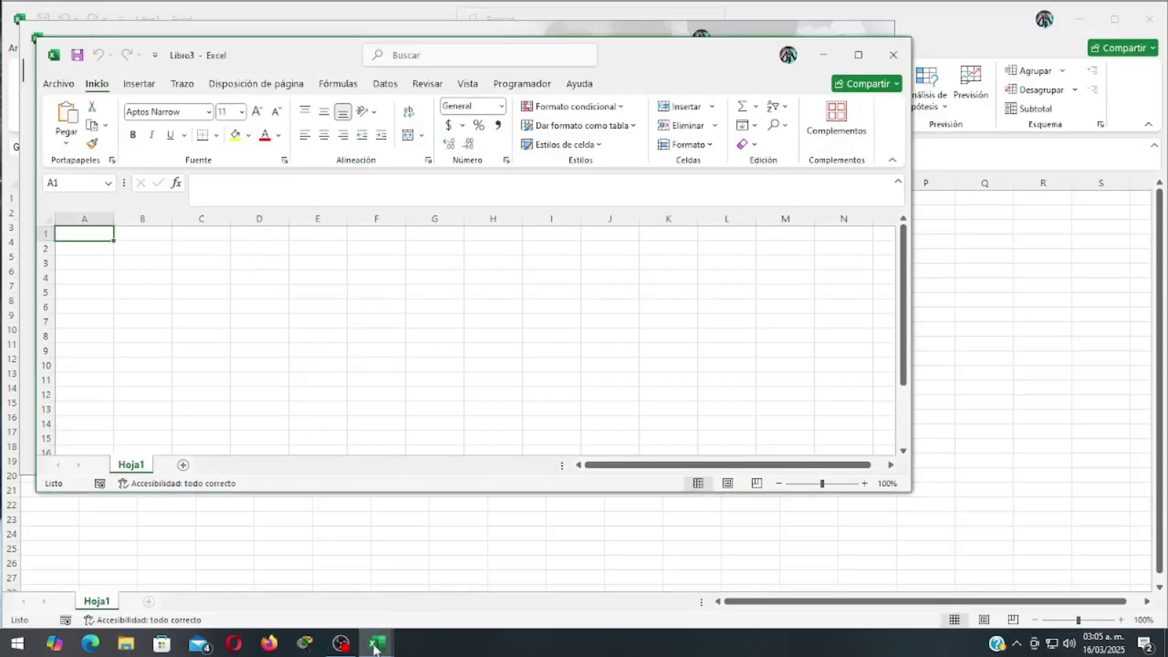
{"action": "left_click", "coordinate": [376, 644]}
{"action": "left_click", "coordinate": [373, 578]}
{"action": "left_click", "coordinate": [232, 192]}
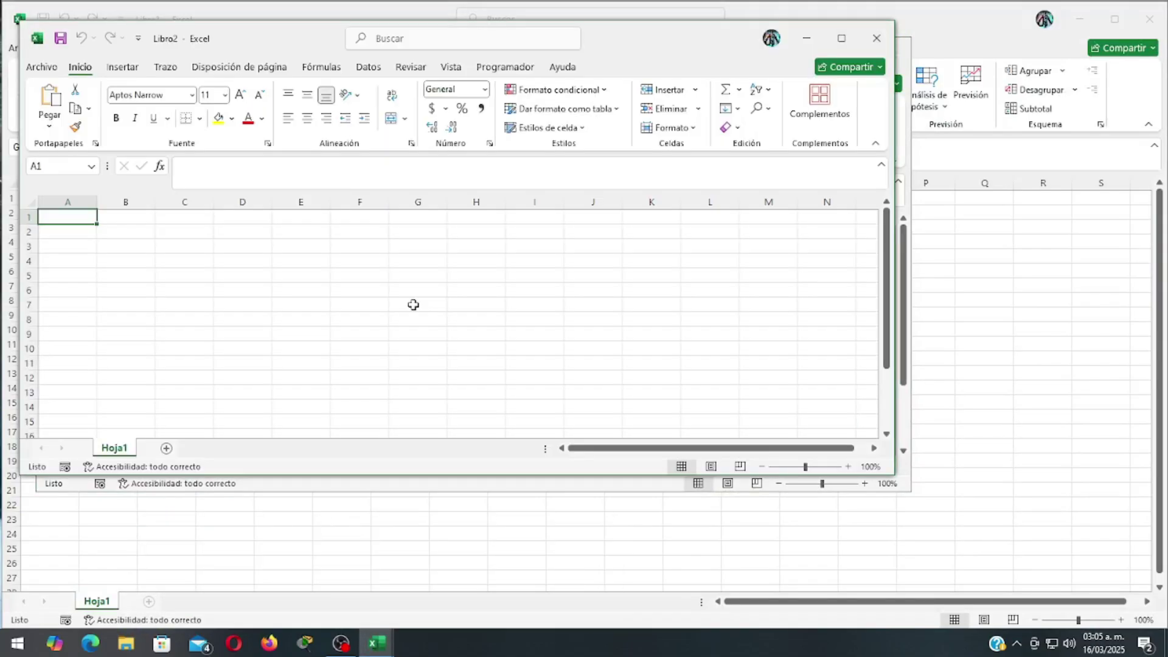
Return to Libro1 and arrange all open workbook windows with the Horizontal option
{"action": "left_click", "coordinate": [1005, 328]}
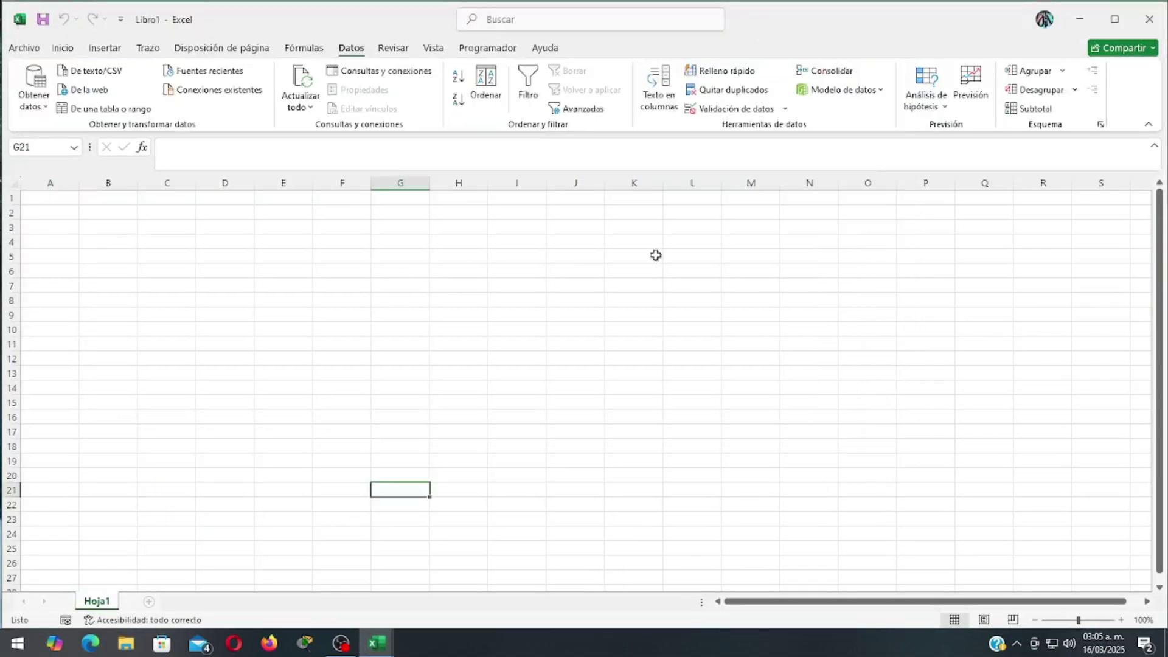
{"action": "left_click", "coordinate": [434, 48]}
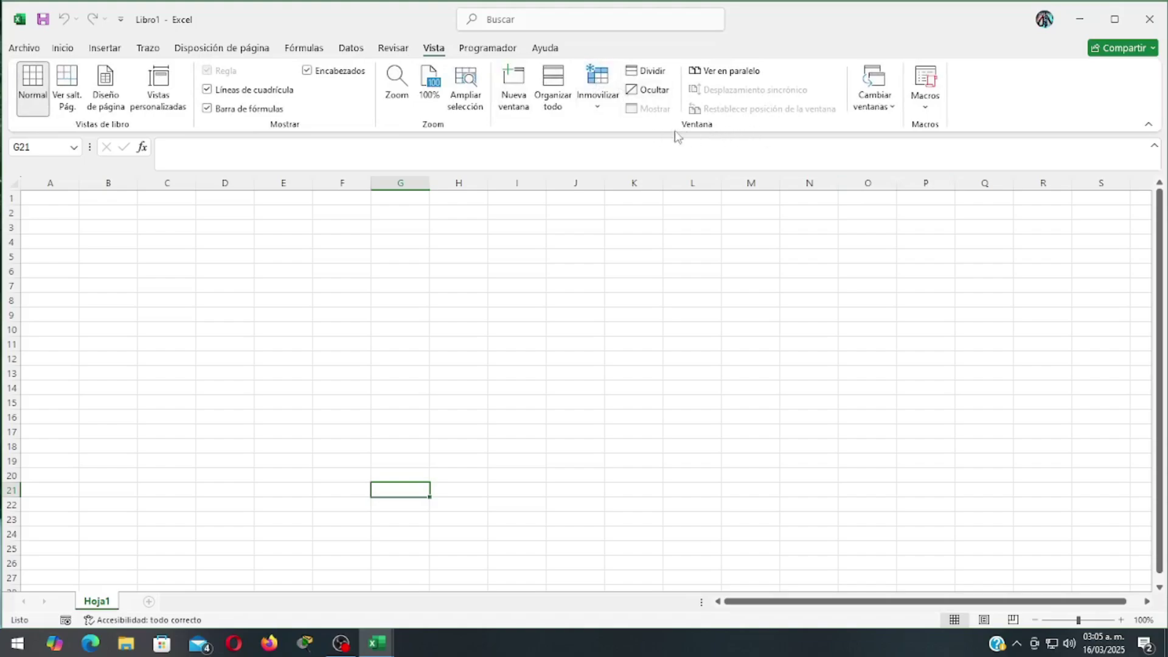
{"action": "left_click", "coordinate": [553, 89]}
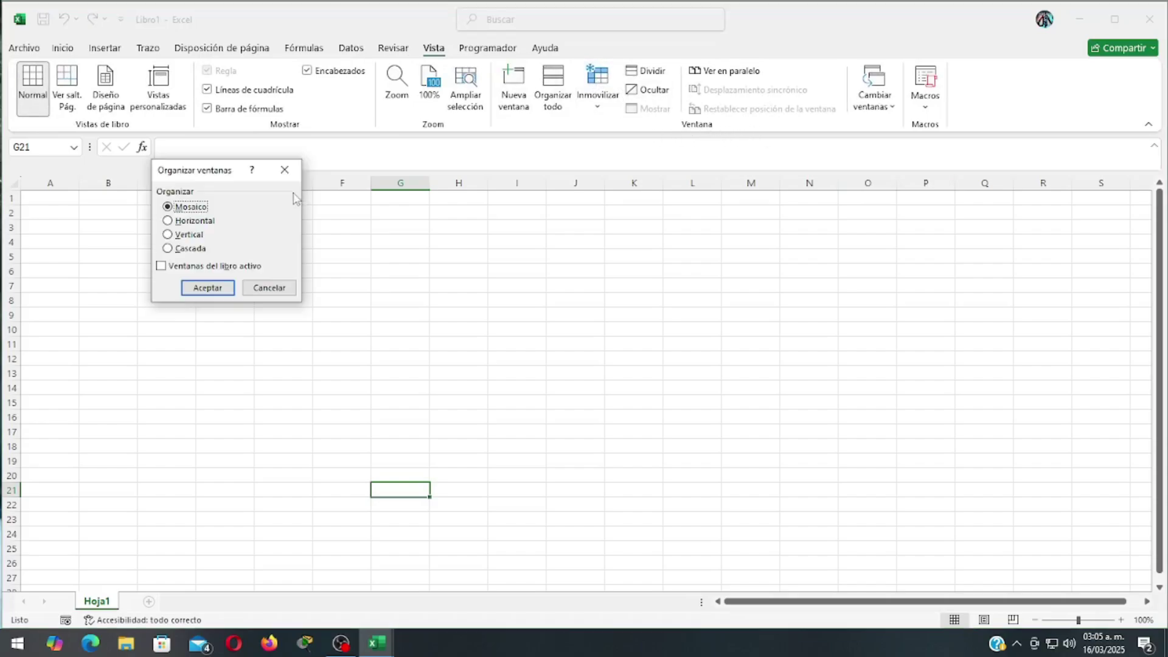
{"action": "left_click", "coordinate": [284, 170]}
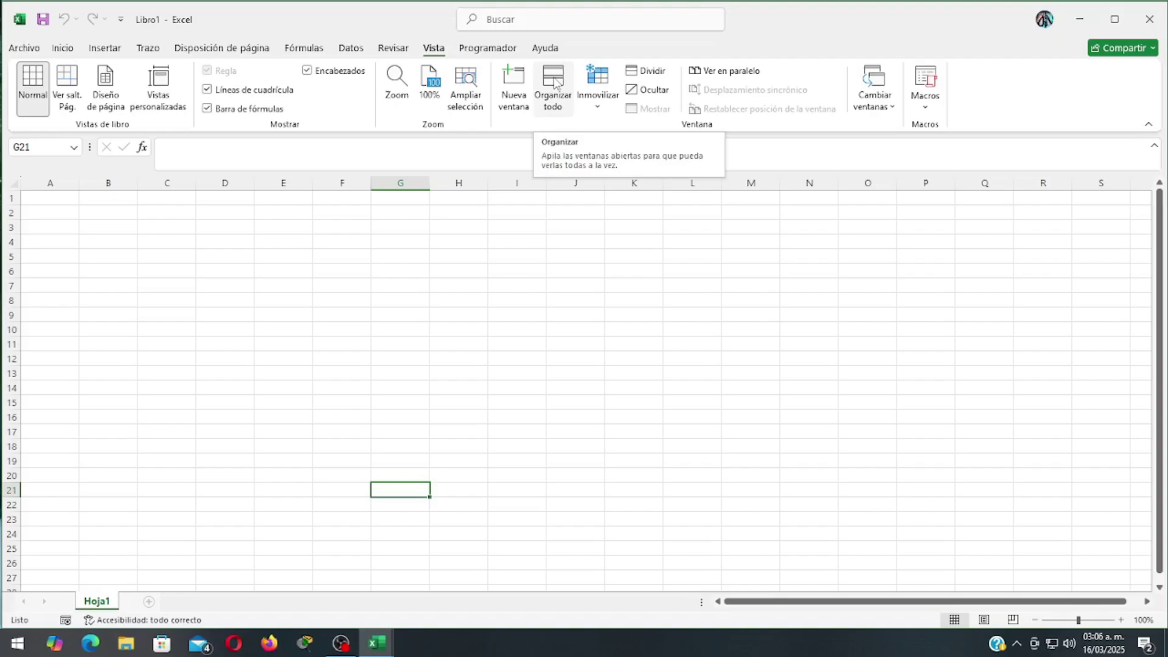
{"action": "left_click", "coordinate": [553, 85]}
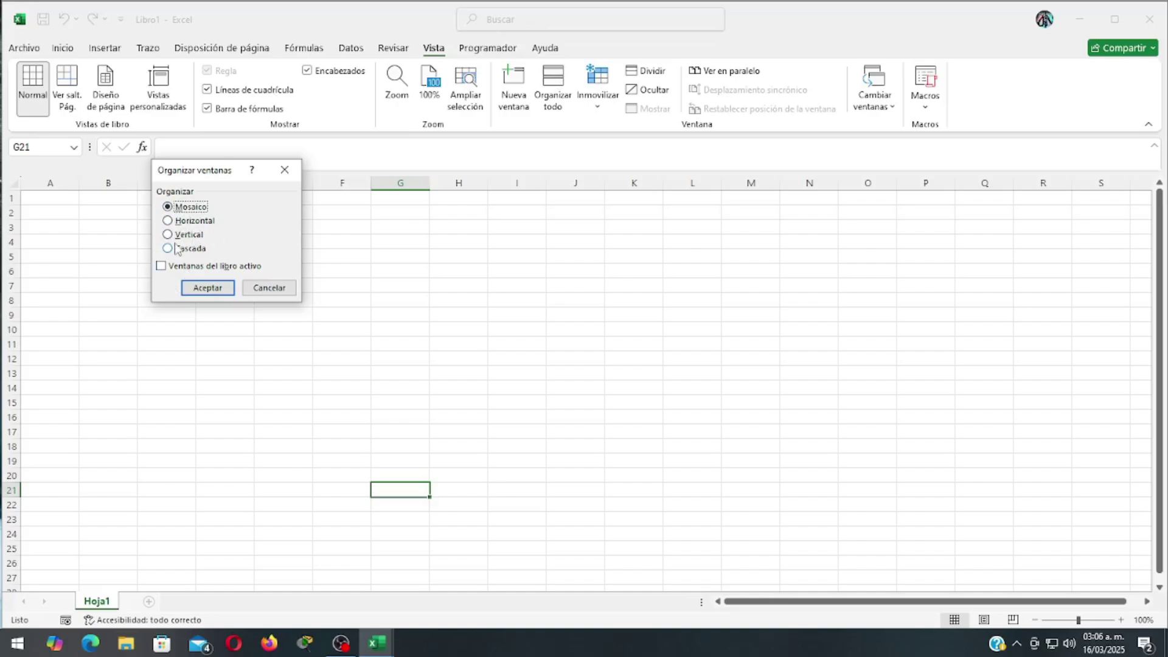
{"action": "left_click", "coordinate": [170, 221]}
{"action": "left_click", "coordinate": [210, 287]}
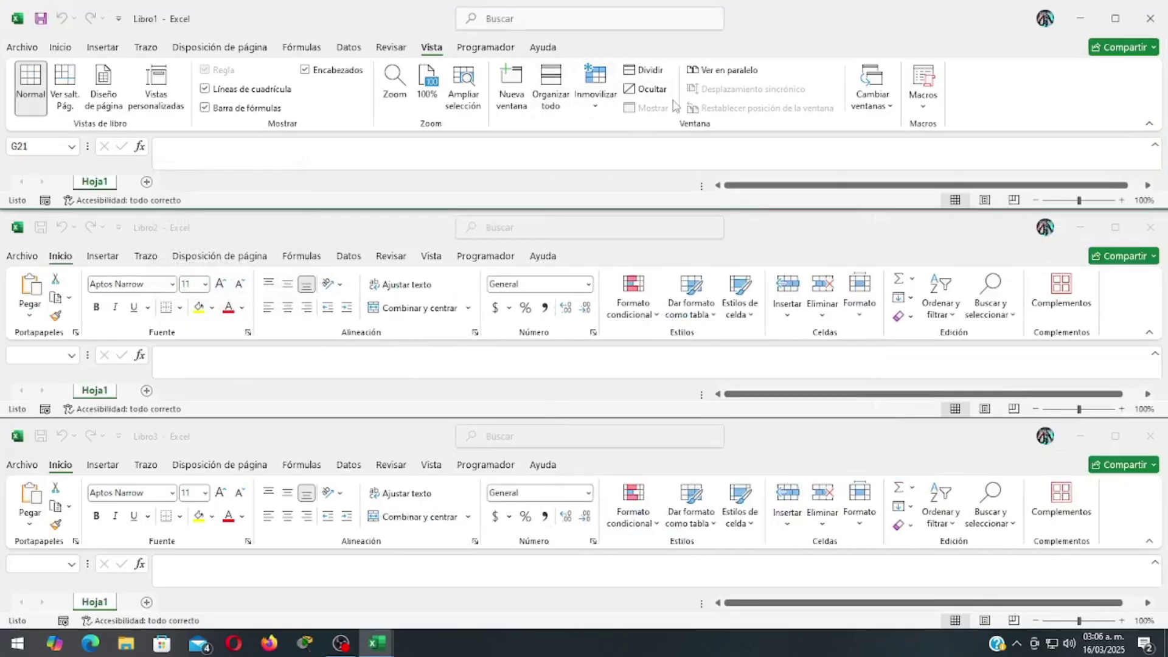
Arrange all open workbook windows with the Vertical option and maximize Libro1
{"action": "left_click", "coordinate": [550, 88]}
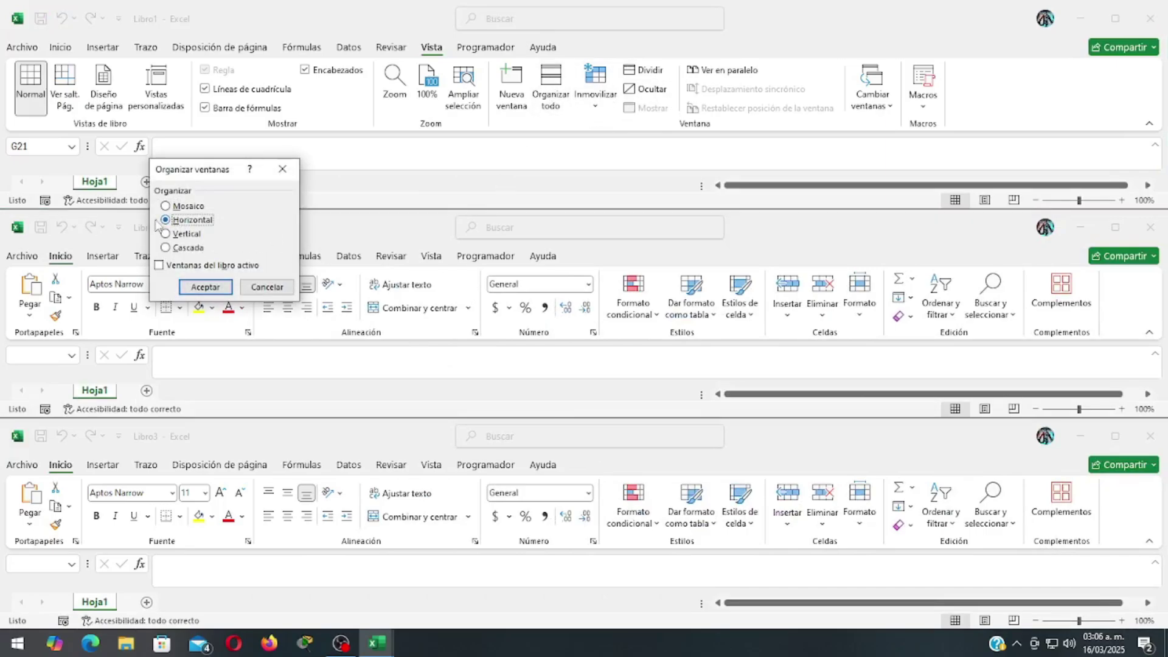
{"action": "left_click", "coordinate": [165, 233]}
{"action": "left_click", "coordinate": [203, 287]}
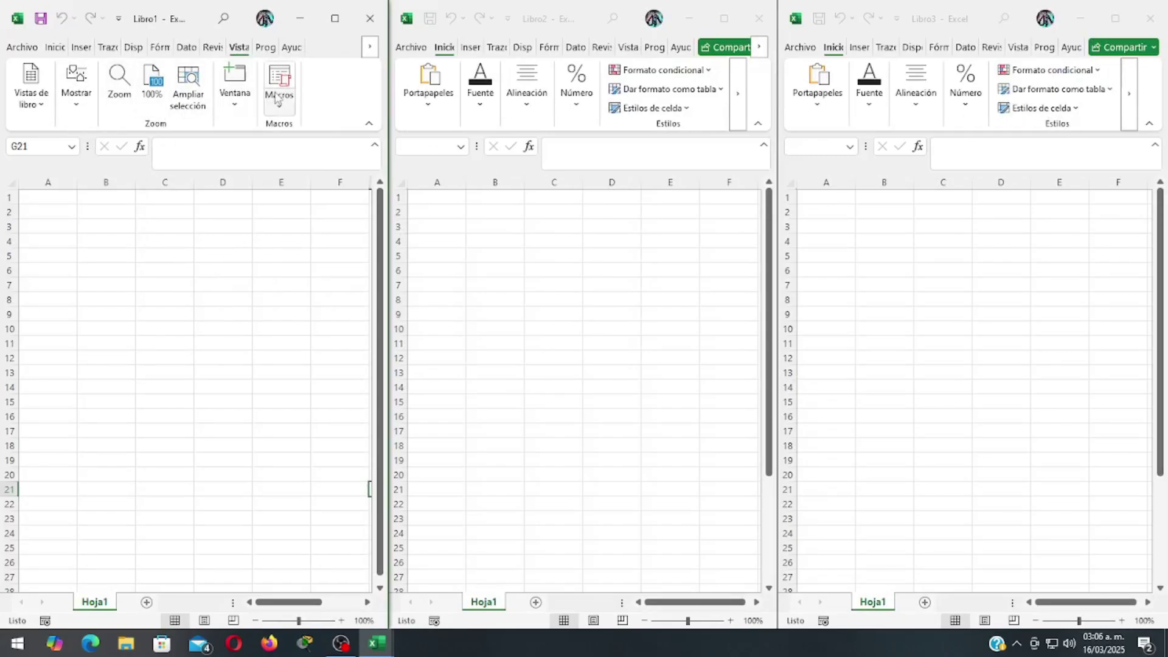
{"action": "left_click", "coordinate": [336, 20]}
Arrange all open workbook windows with the Cascada option
{"action": "left_click", "coordinate": [551, 88]}
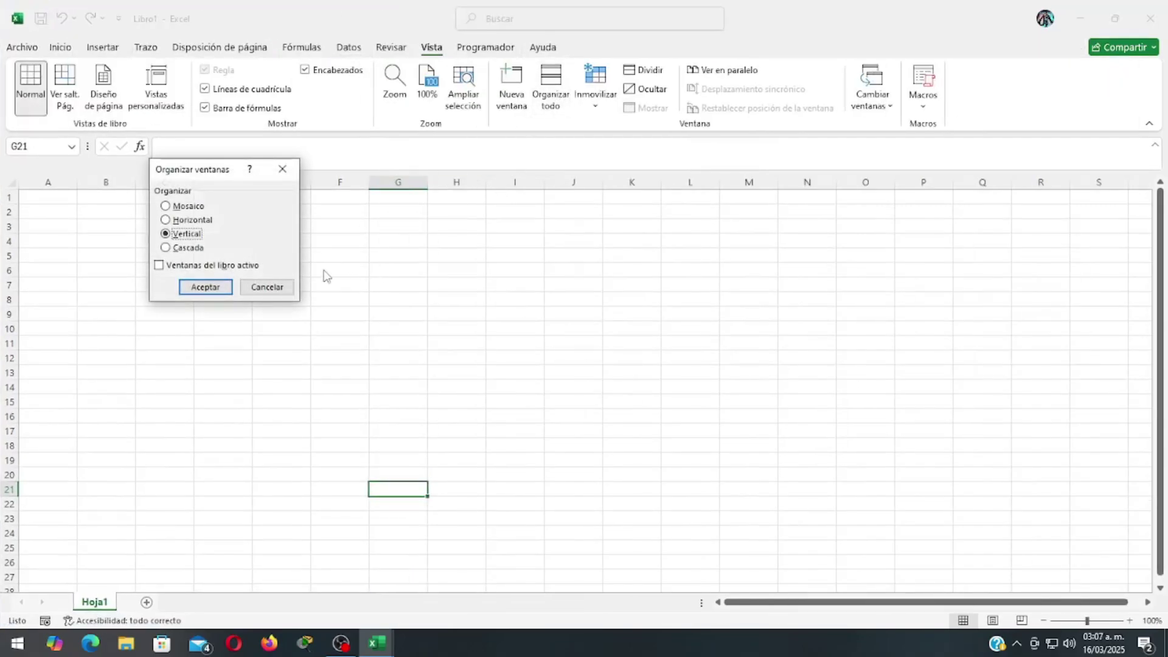
{"action": "left_click", "coordinate": [166, 249]}
{"action": "left_click", "coordinate": [210, 287]}
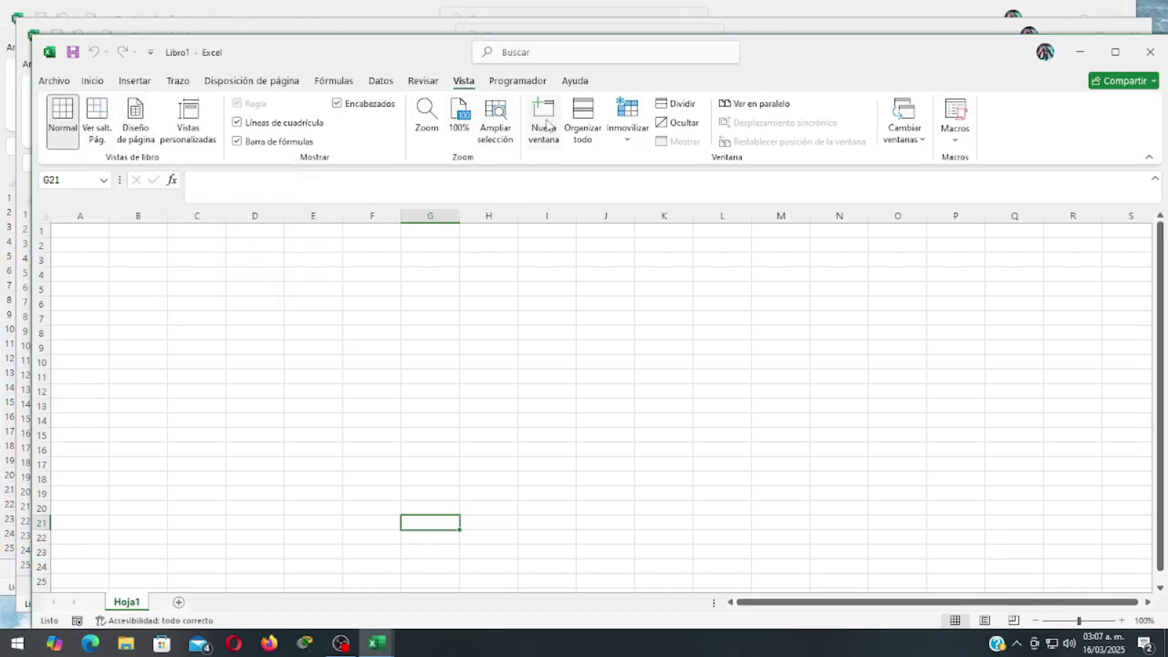
Arrange all open workbook windows with the Mosaico option and maximize Libro1
{"action": "left_click", "coordinate": [582, 125]}
{"action": "left_click", "coordinate": [221, 241]}
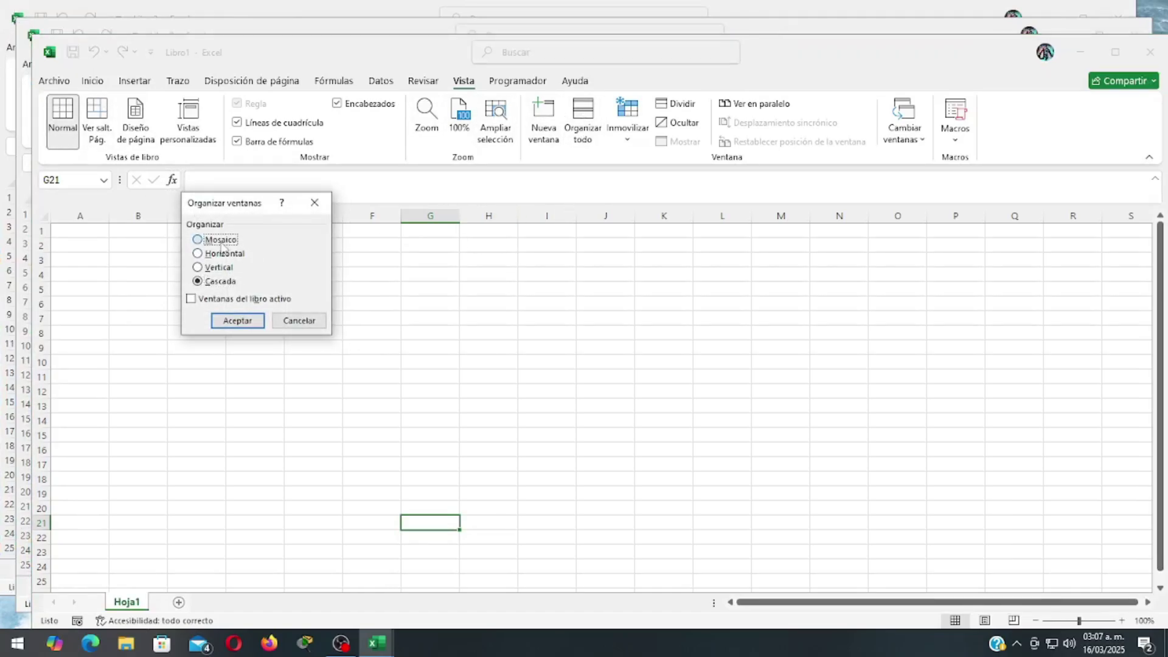
{"action": "left_click", "coordinate": [237, 321]}
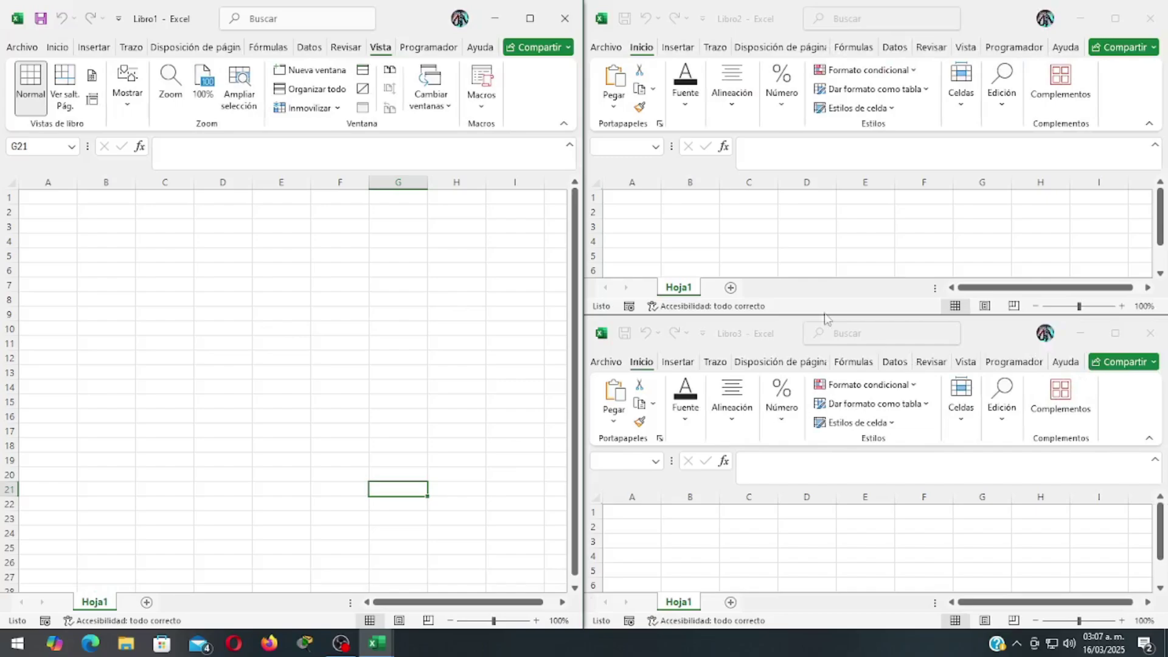
{"action": "left_click", "coordinate": [530, 19]}
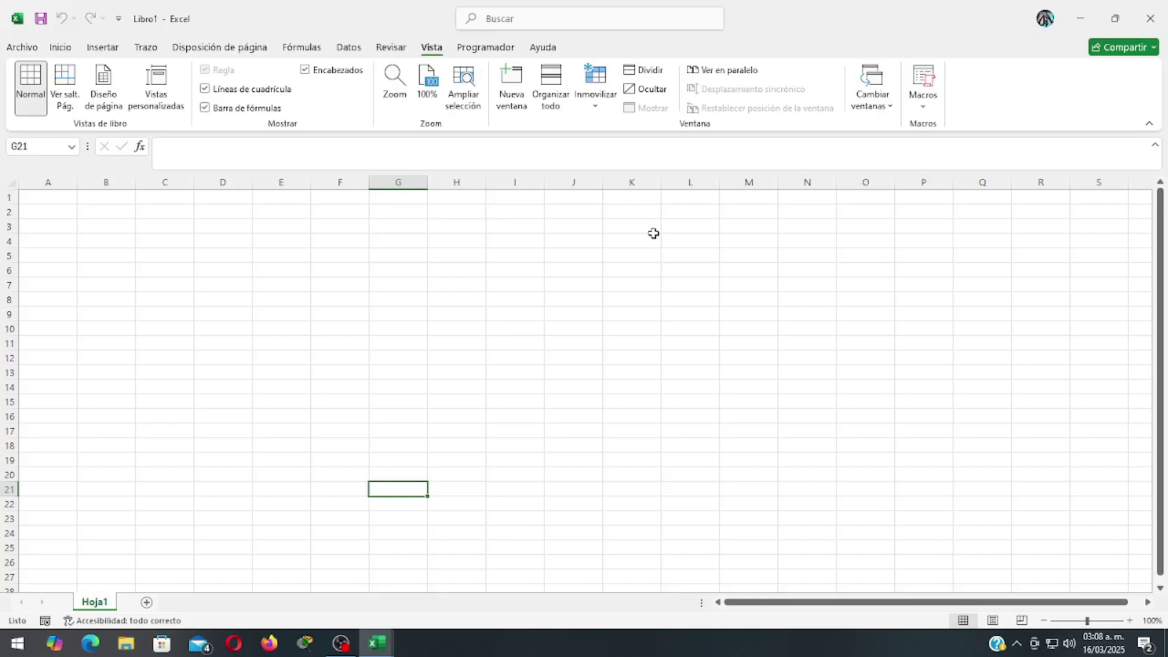
Cycle through the open workbooks twice, bringing Libro2, Libro3 and Libro1 to the front in turn
{"action": "key", "text": "ctrl+Tab"}
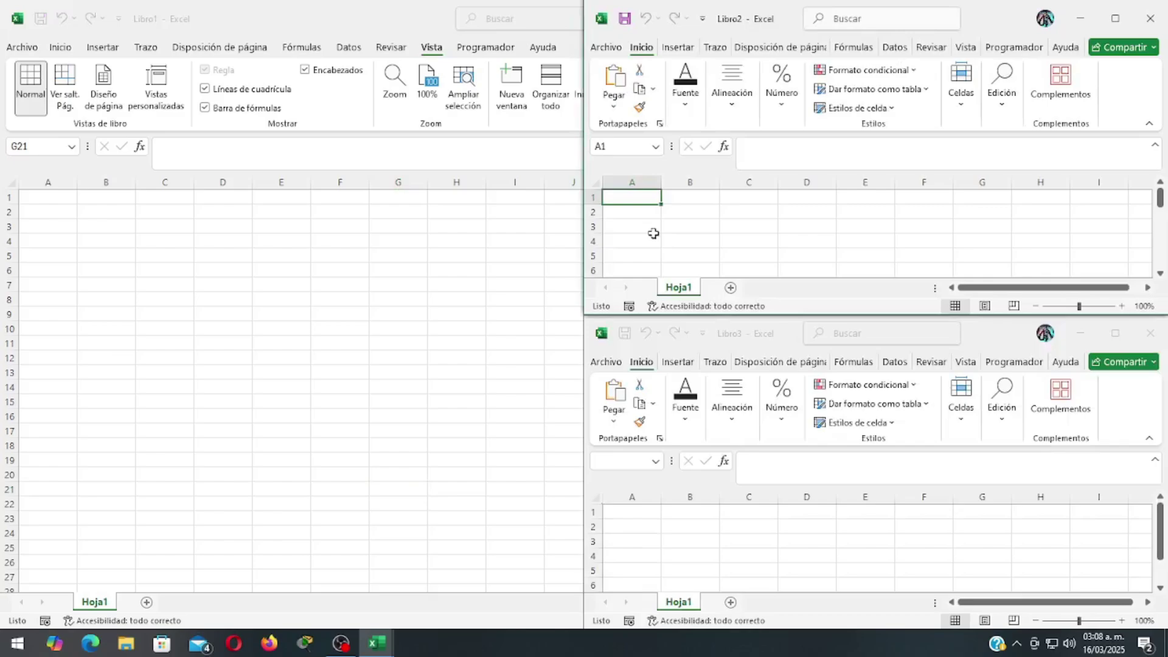
{"action": "key", "text": "ctrl+w"}
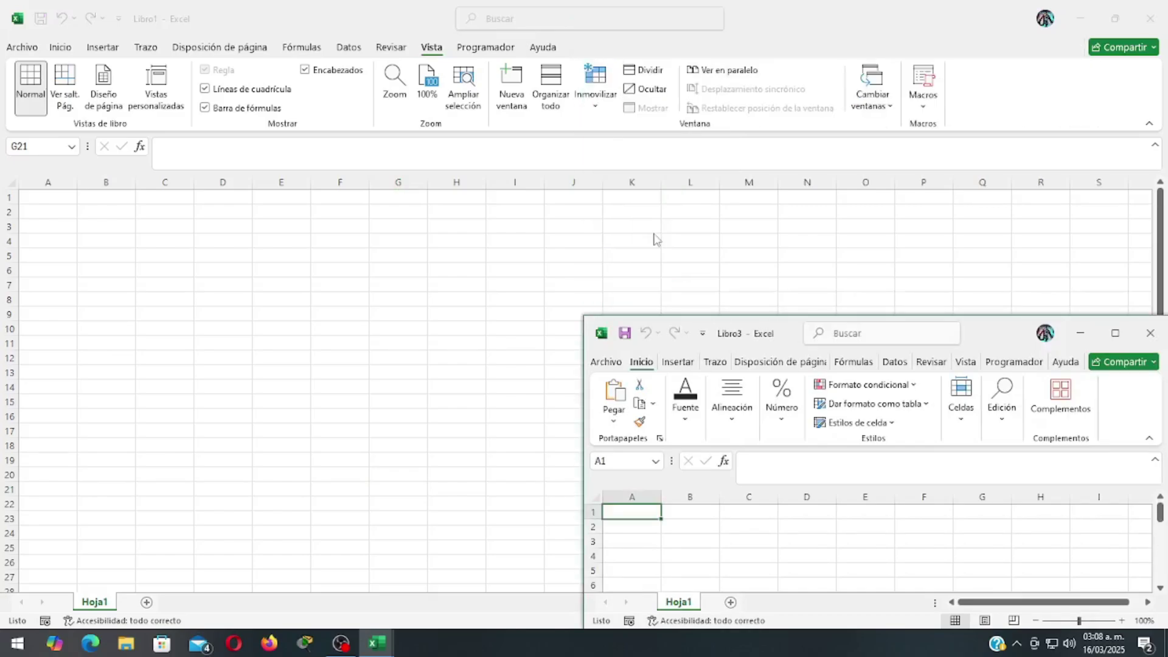
{"action": "key", "text": "ctrl+w"}
{"action": "key", "text": "ctrl+Tab"}
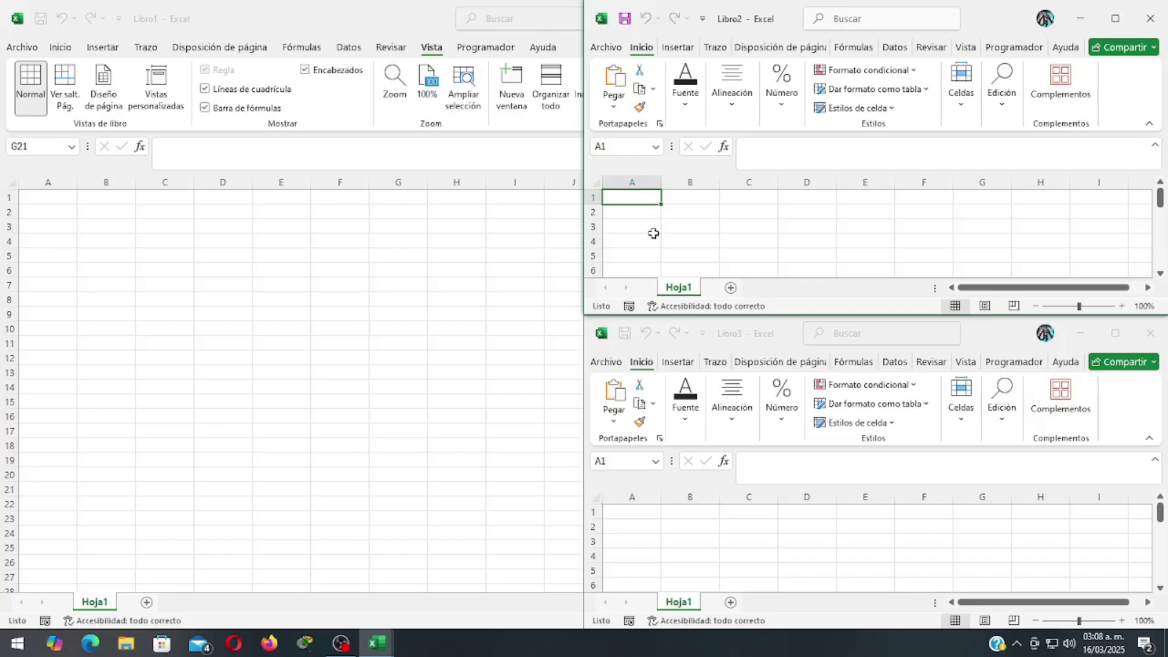
{"action": "key", "text": "ctrl+w"}
{"action": "key", "text": "ctrl+w"}
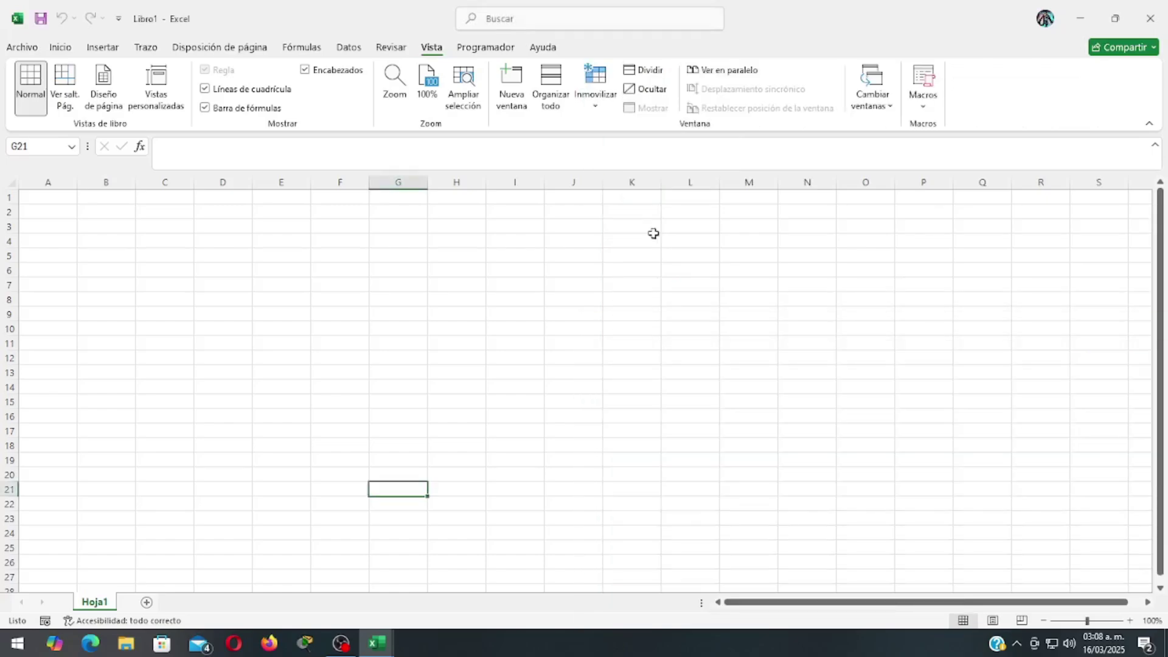
Arrange all open workbook windows with the Horizontal option and maximize Libro1
{"action": "left_click", "coordinate": [550, 88]}
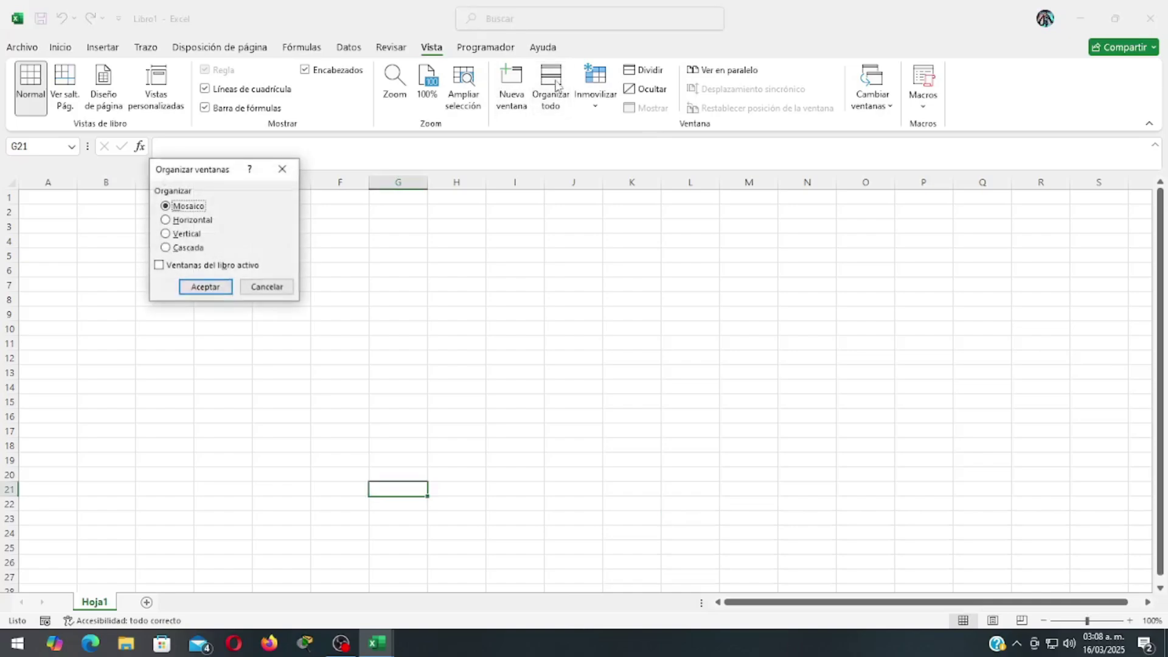
{"action": "left_click", "coordinate": [177, 220]}
{"action": "left_click", "coordinate": [201, 287]}
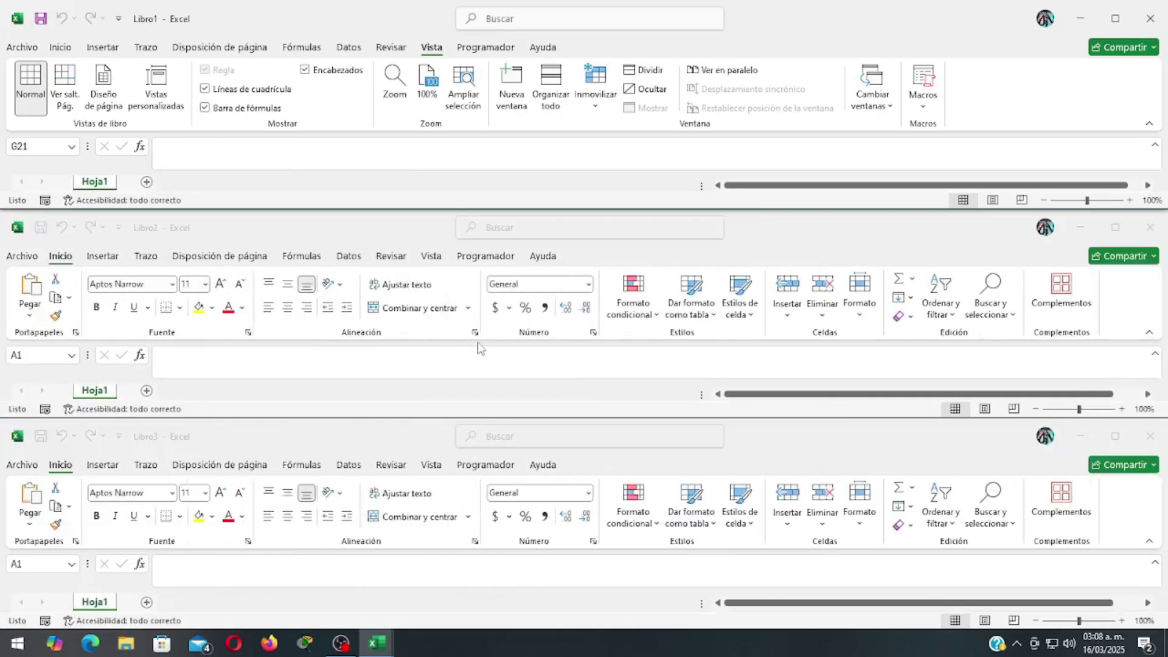
{"action": "double_click", "coordinate": [357, 23]}
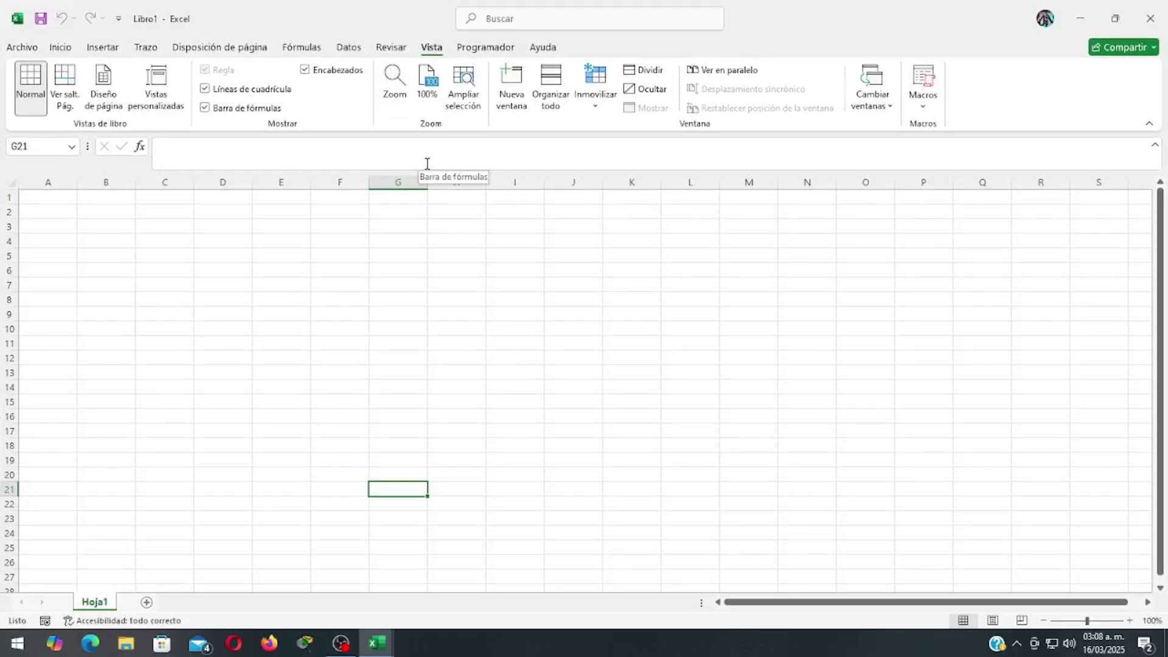
Cycle once through Libro2 and Libro3 back to the maximized Libro1
{"action": "key", "text": "ctrl+Tab"}
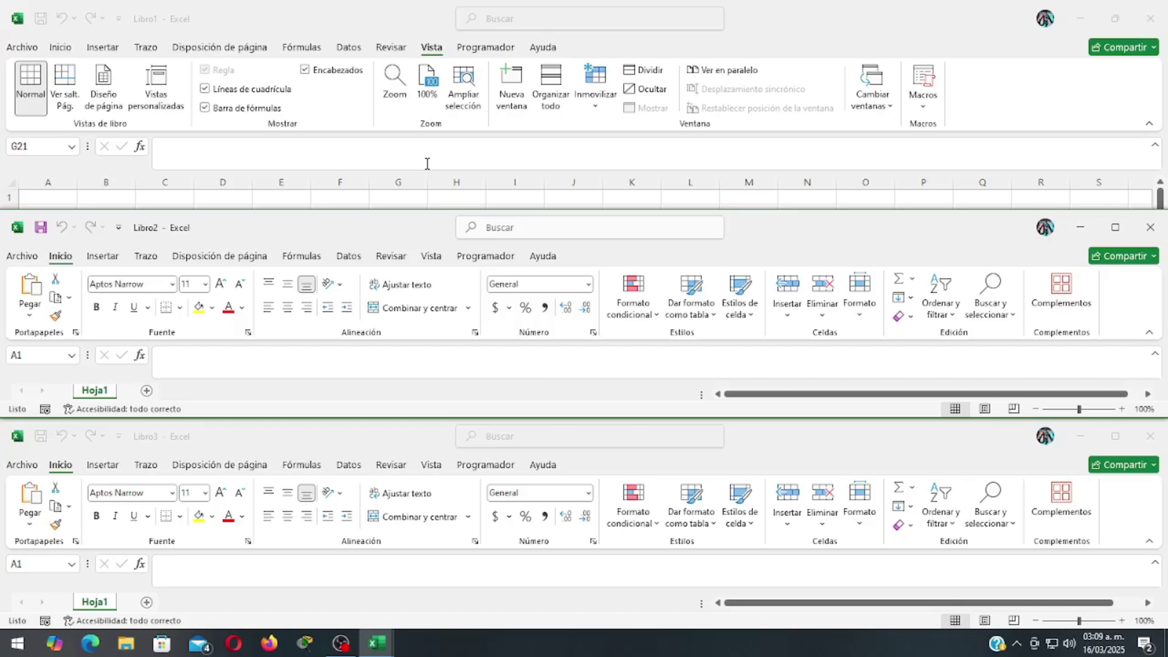
{"action": "key", "text": "ctrl+w"}
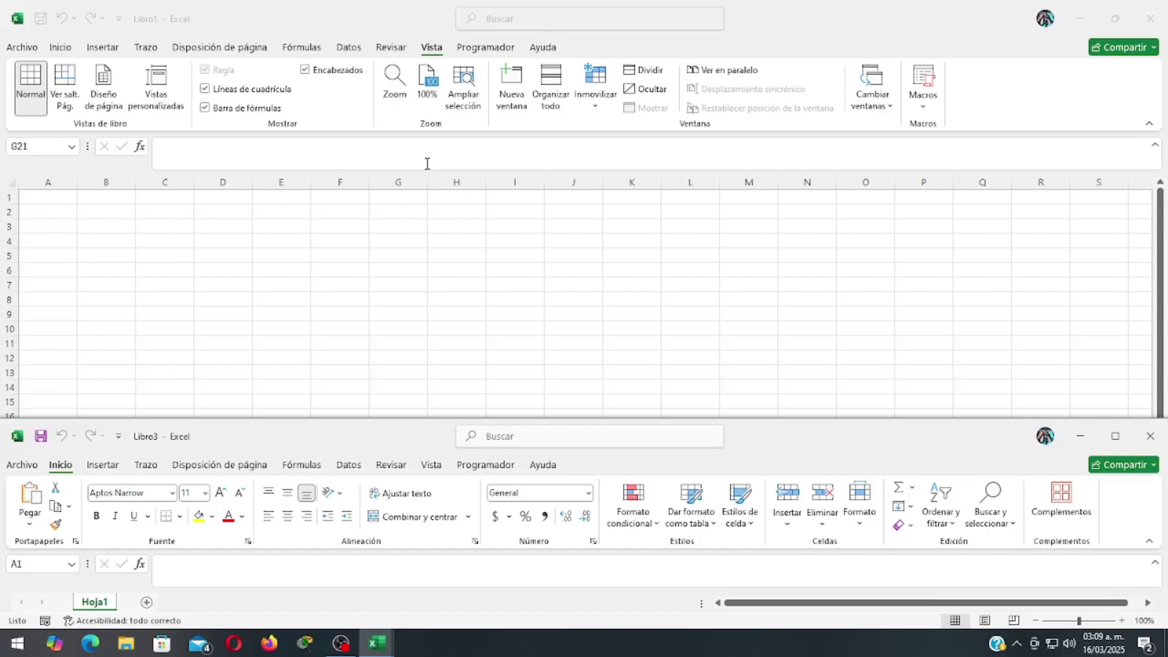
{"action": "key", "text": "ctrl+w"}
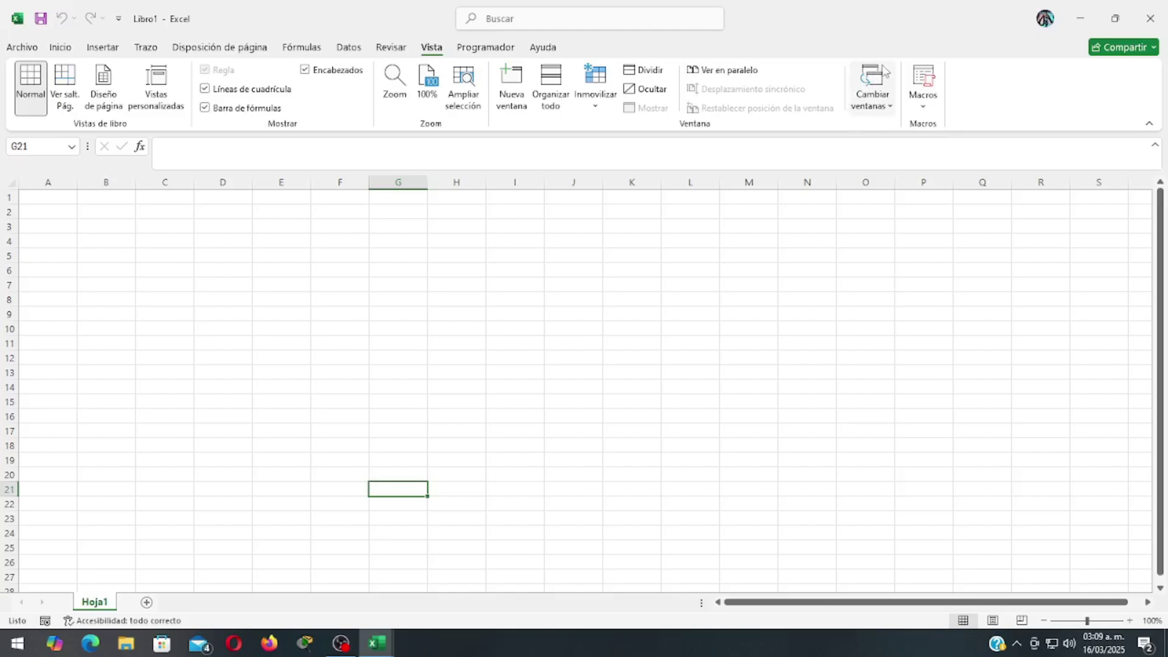
Use Cambiar ventanas from Libro1 to bring Libro3, Libro2 and Libro3 again to the front
{"action": "left_click", "coordinate": [876, 84]}
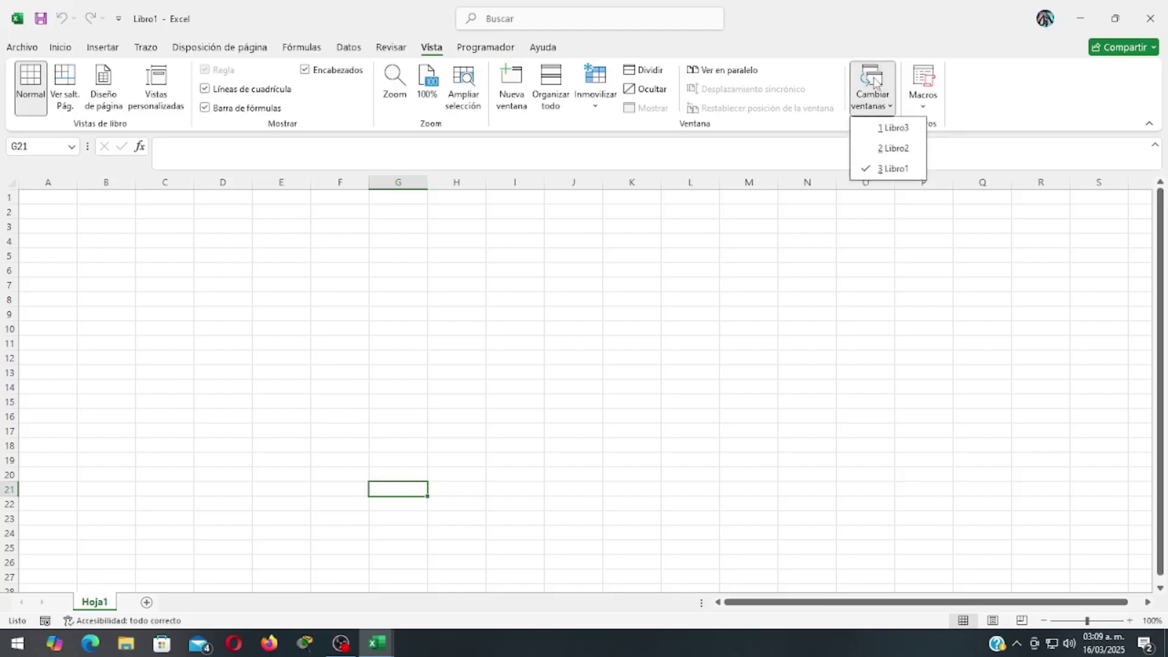
{"action": "left_click", "coordinate": [885, 129]}
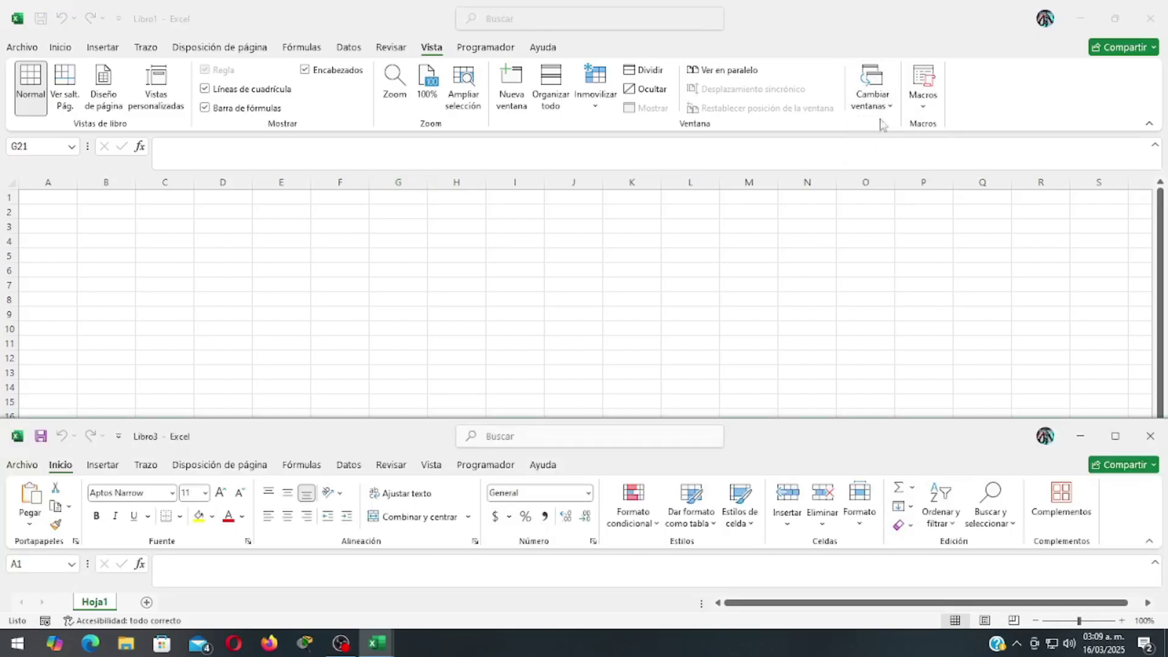
{"action": "left_click", "coordinate": [865, 90]}
{"action": "left_click", "coordinate": [871, 91]}
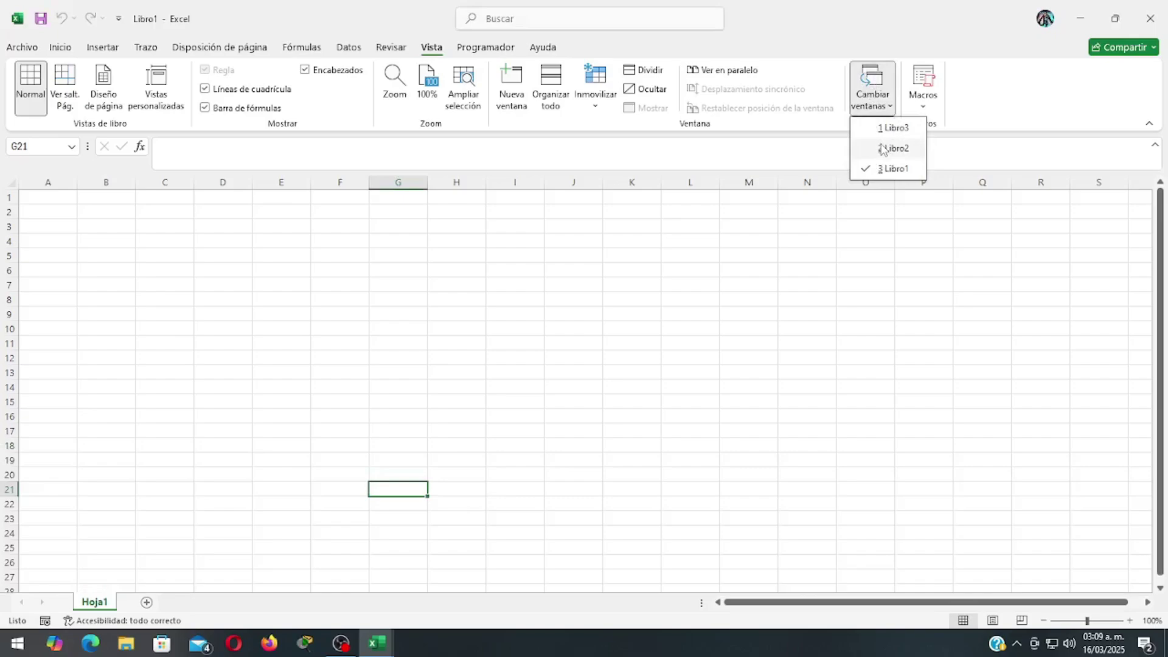
{"action": "left_click", "coordinate": [884, 148]}
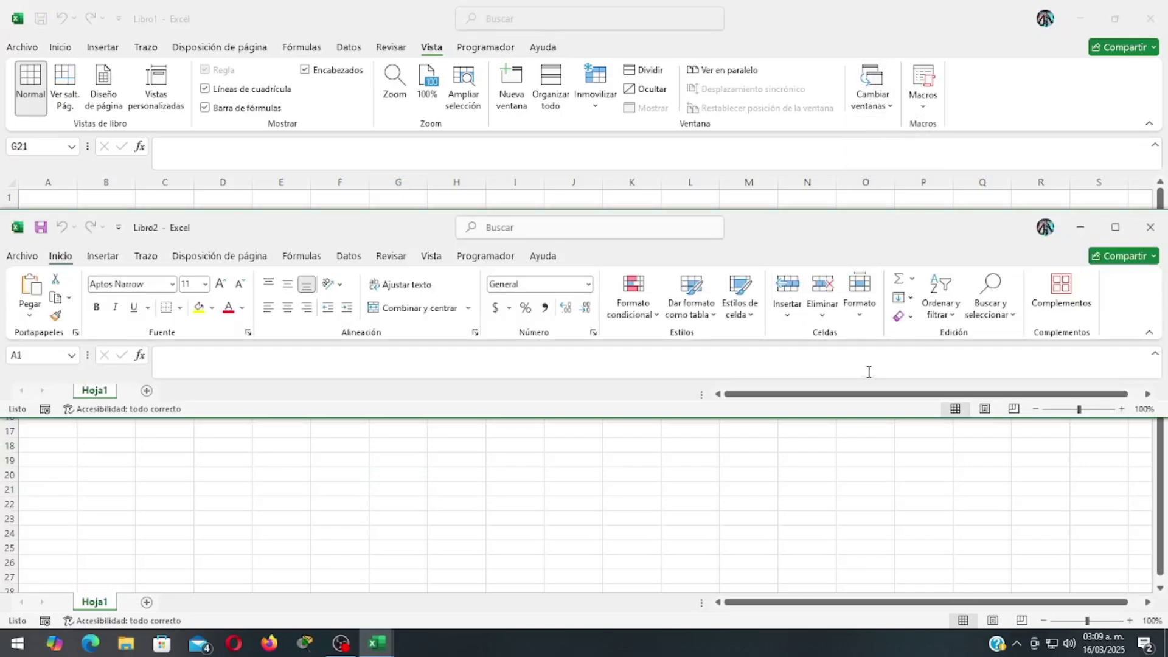
{"action": "left_click", "coordinate": [886, 91]}
{"action": "left_click", "coordinate": [872, 91]}
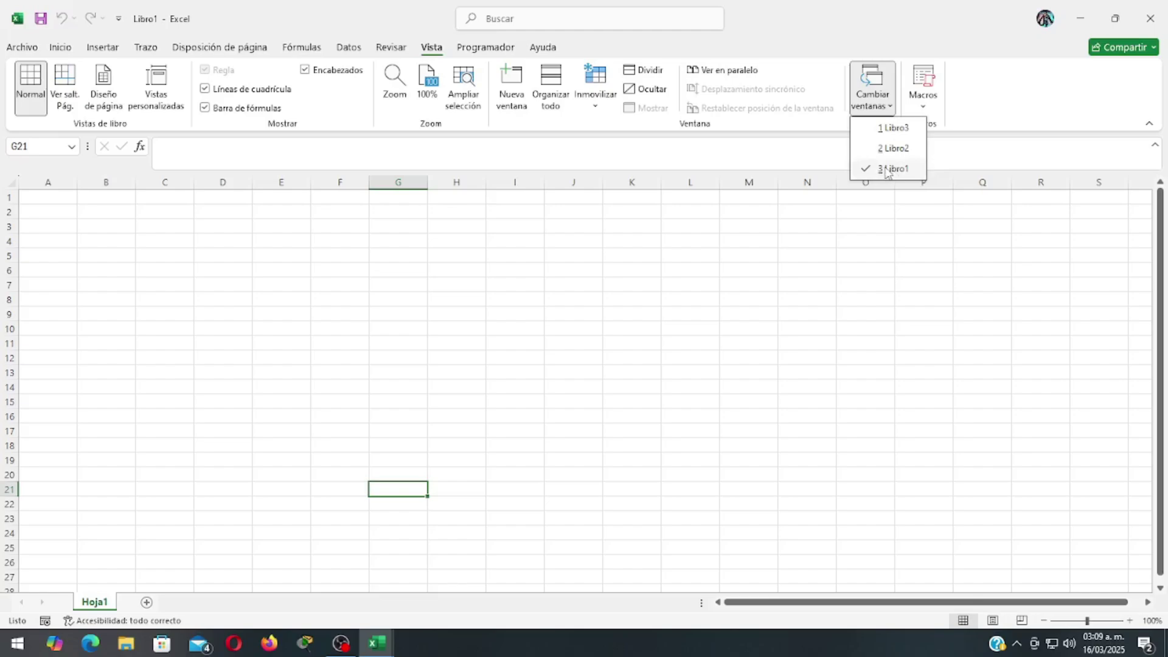
{"action": "left_click", "coordinate": [861, 128]}
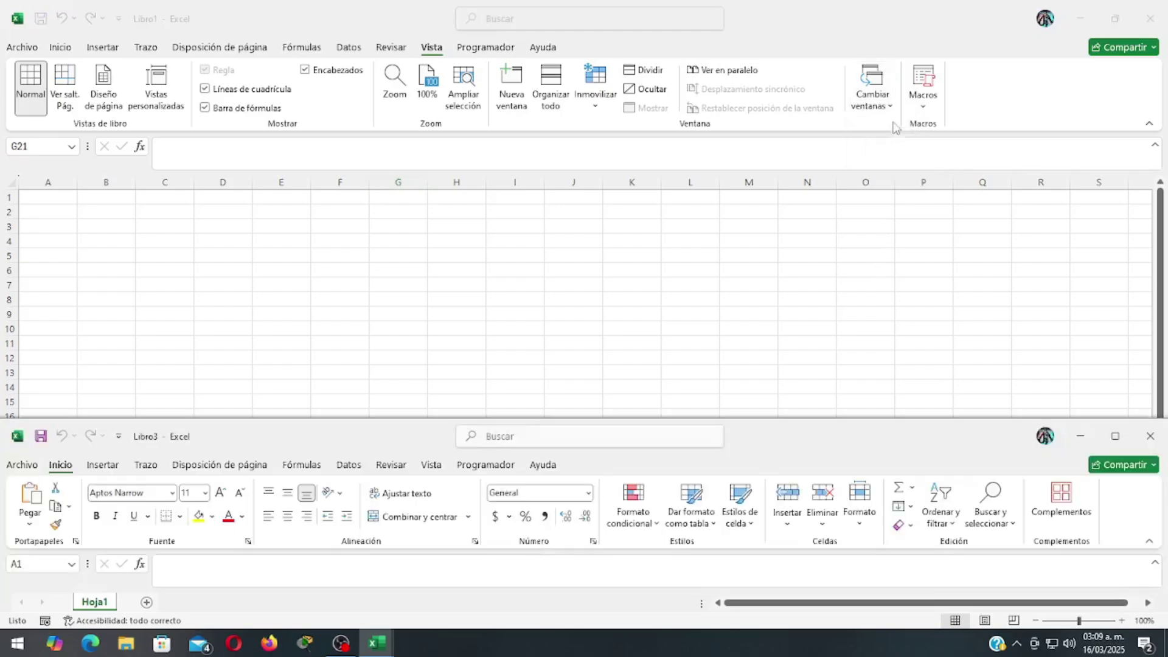
{"action": "left_click", "coordinate": [1117, 438]}
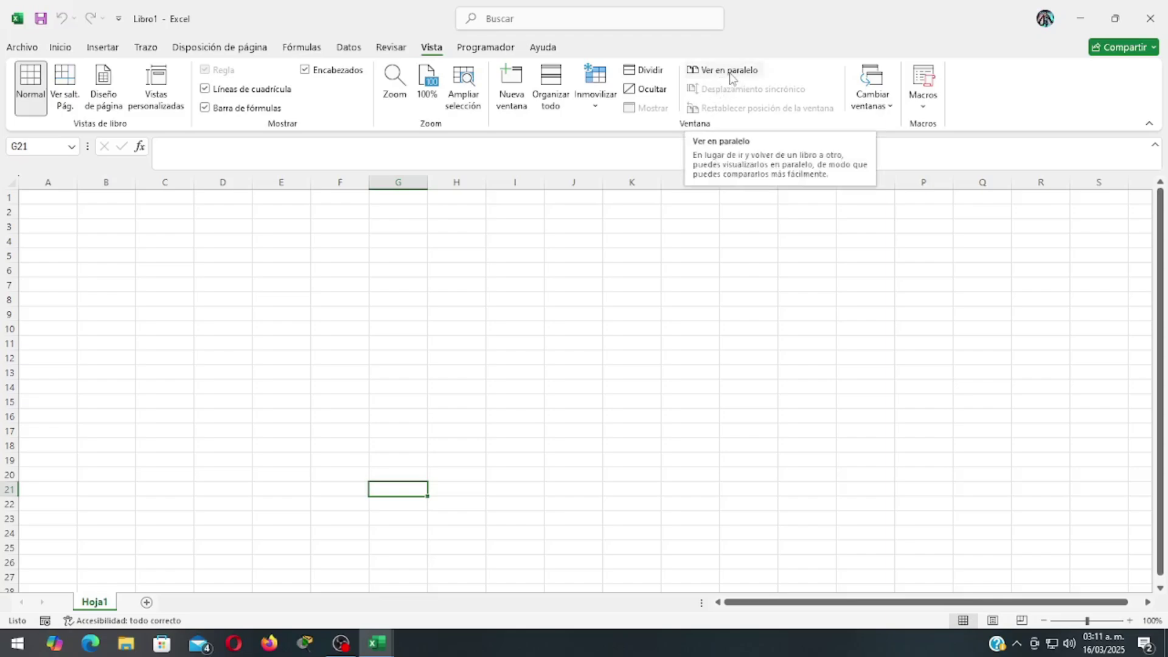
View Libro1 in parallel with Libro2 and select cell J3 in Libro1
{"action": "left_click", "coordinate": [729, 73]}
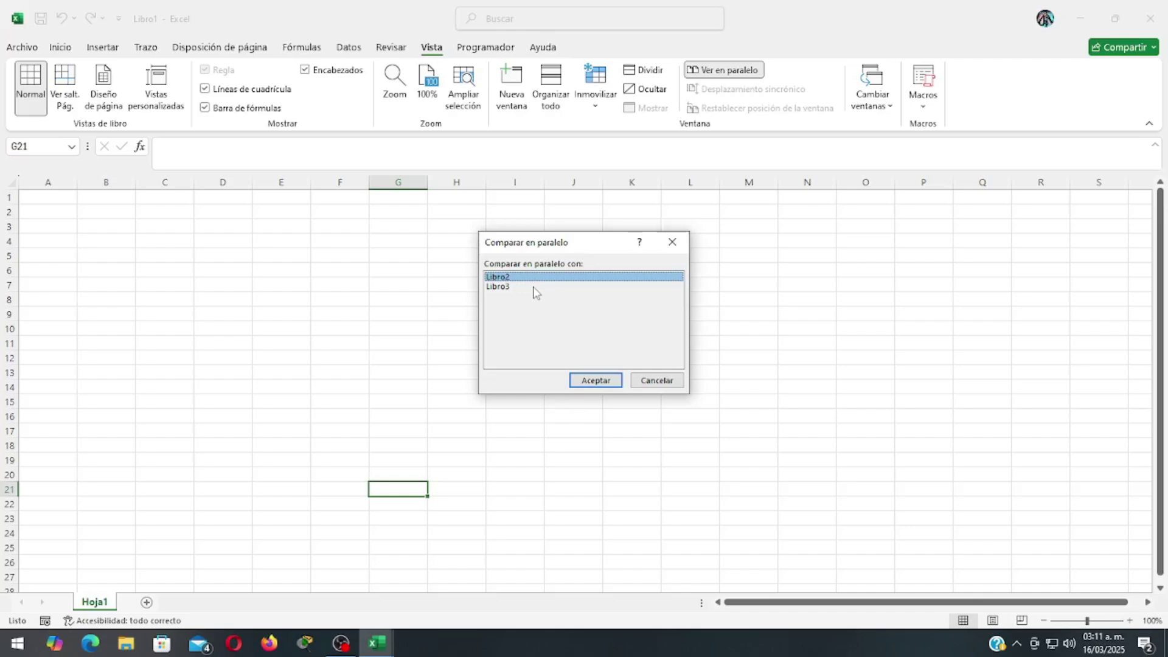
{"action": "left_click", "coordinate": [595, 381]}
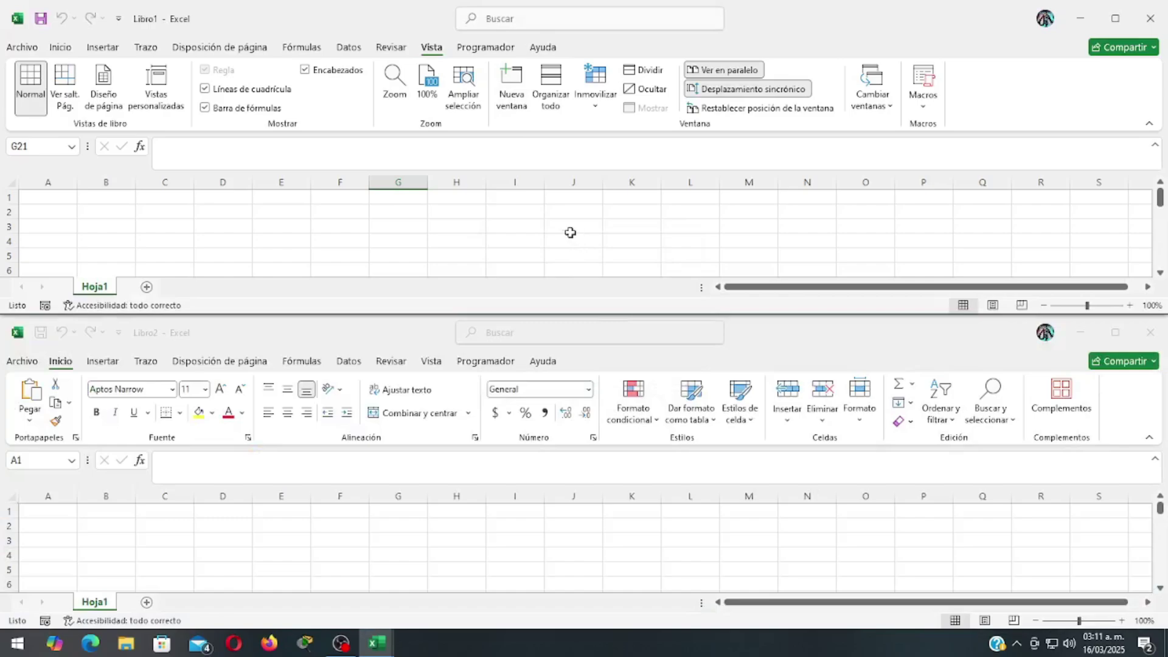
{"action": "left_click", "coordinate": [551, 230]}
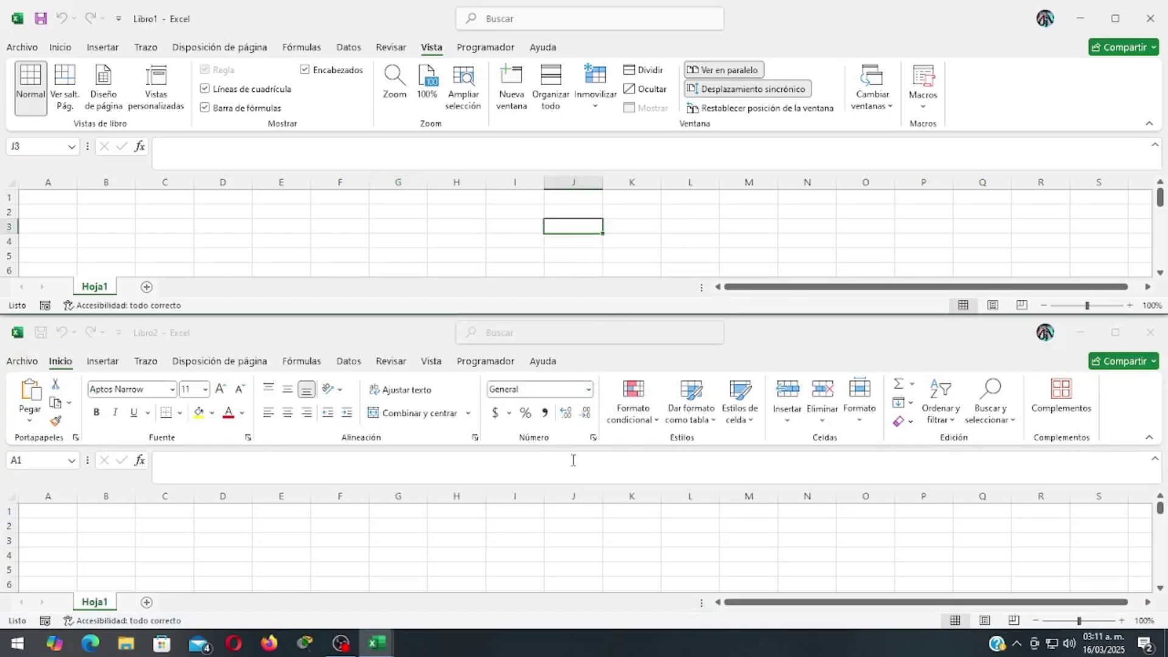
Activate Libro2 and scroll its sheet down and up to examine the synchronous scrolling with Libro1
{"action": "left_click", "coordinate": [531, 523]}
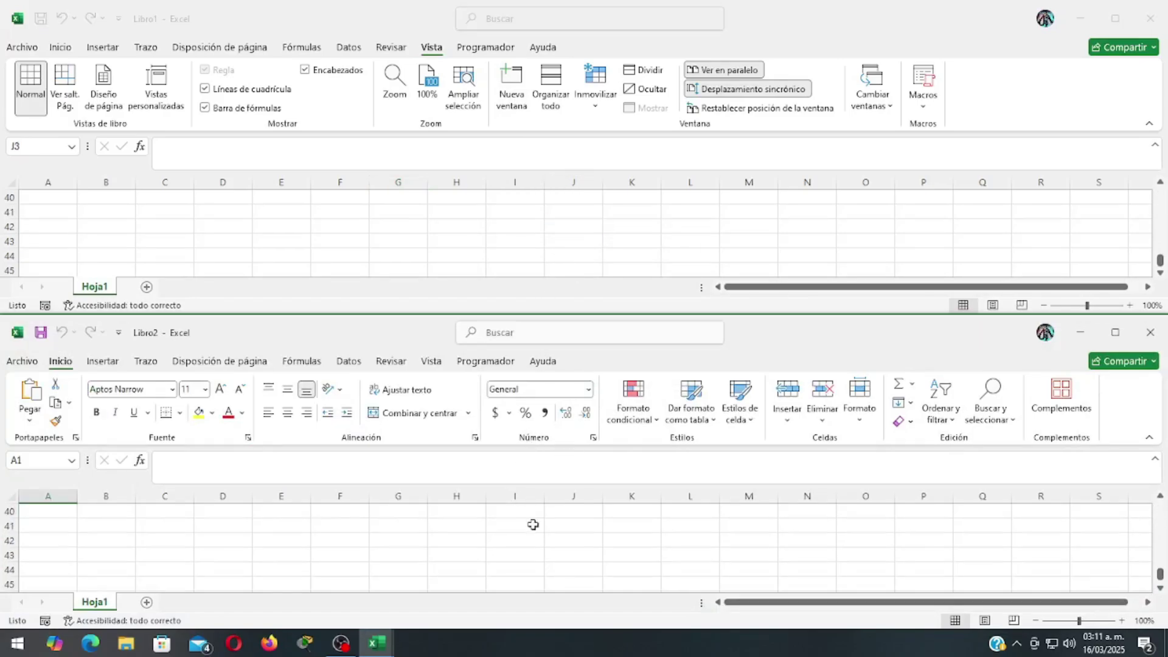
{"action": "scroll", "coordinate": [533, 524], "scroll_direction": "down", "scroll_amount": 9}
{"action": "scroll", "coordinate": [532, 525], "scroll_direction": "up", "scroll_amount": 9}
{"action": "scroll", "coordinate": [544, 524], "scroll_direction": "down", "scroll_amount": 12}
{"action": "scroll", "coordinate": [544, 524], "scroll_direction": "up", "scroll_amount": 8}
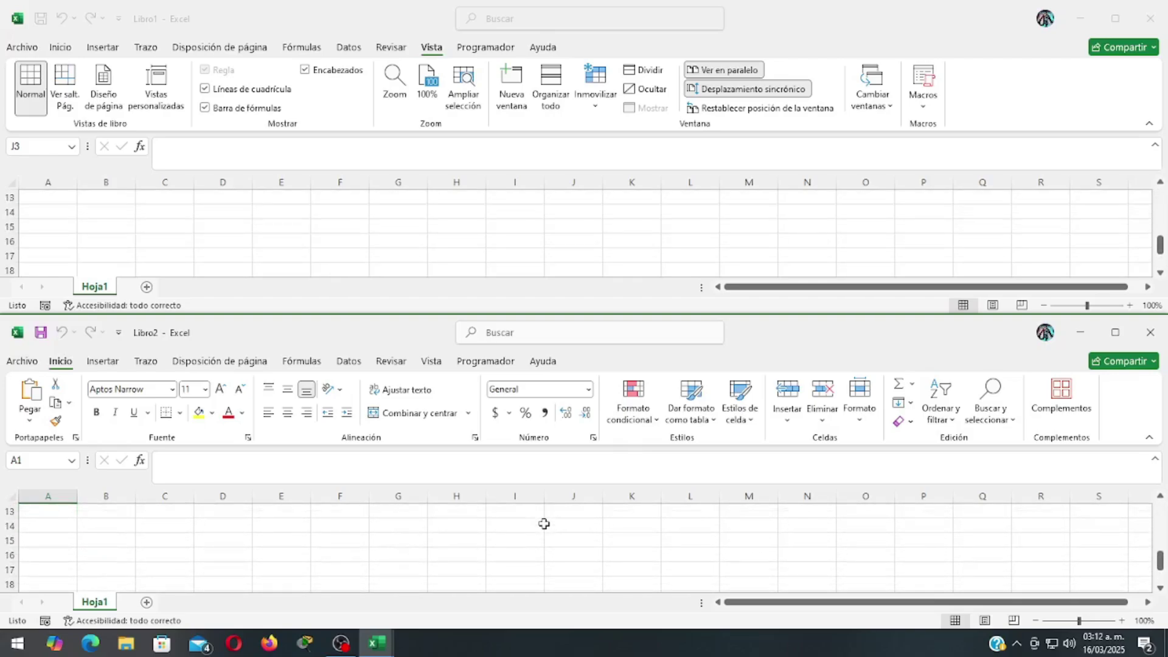
Return to the start of the Libro2 sheet and select cell A1
{"action": "left_click", "coordinate": [57, 552]}
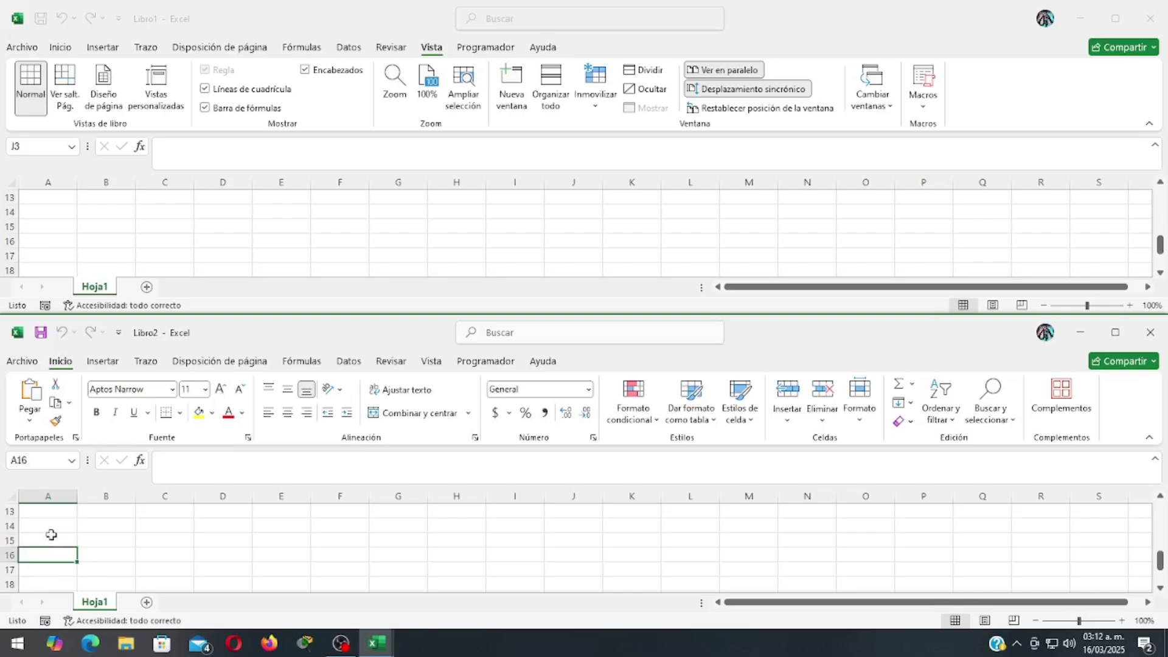
{"action": "left_click", "coordinate": [50, 536]}
{"action": "scroll", "coordinate": [51, 534], "scroll_direction": "up", "scroll_amount": 4}
{"action": "left_click", "coordinate": [47, 519]}
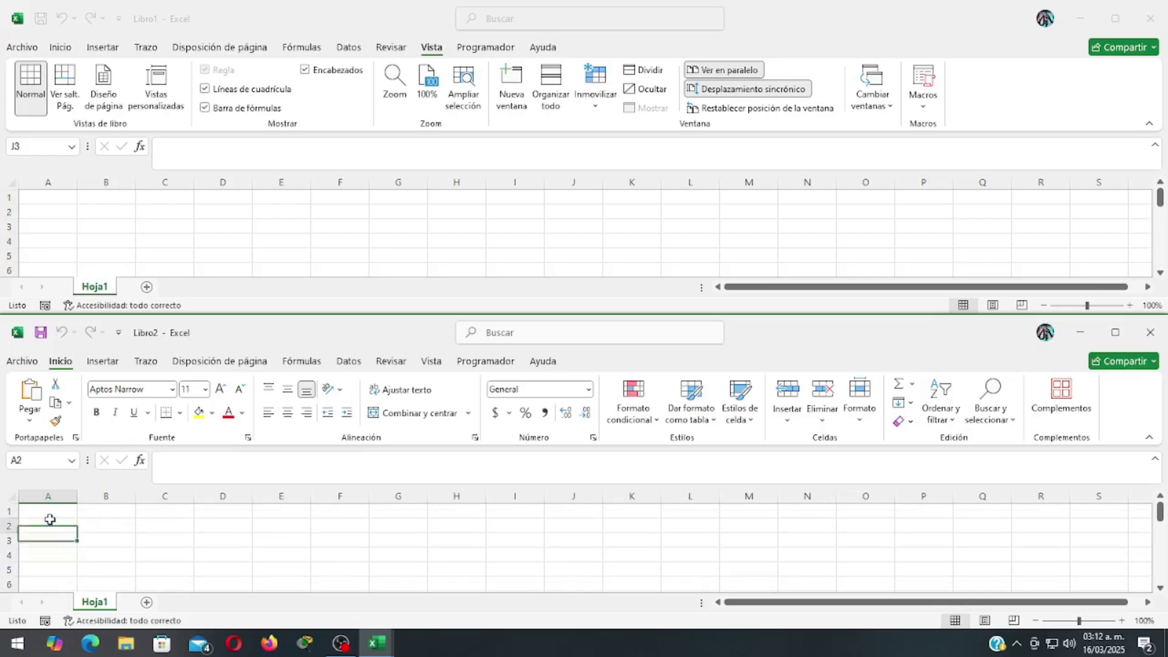
{"action": "left_click", "coordinate": [48, 511]}
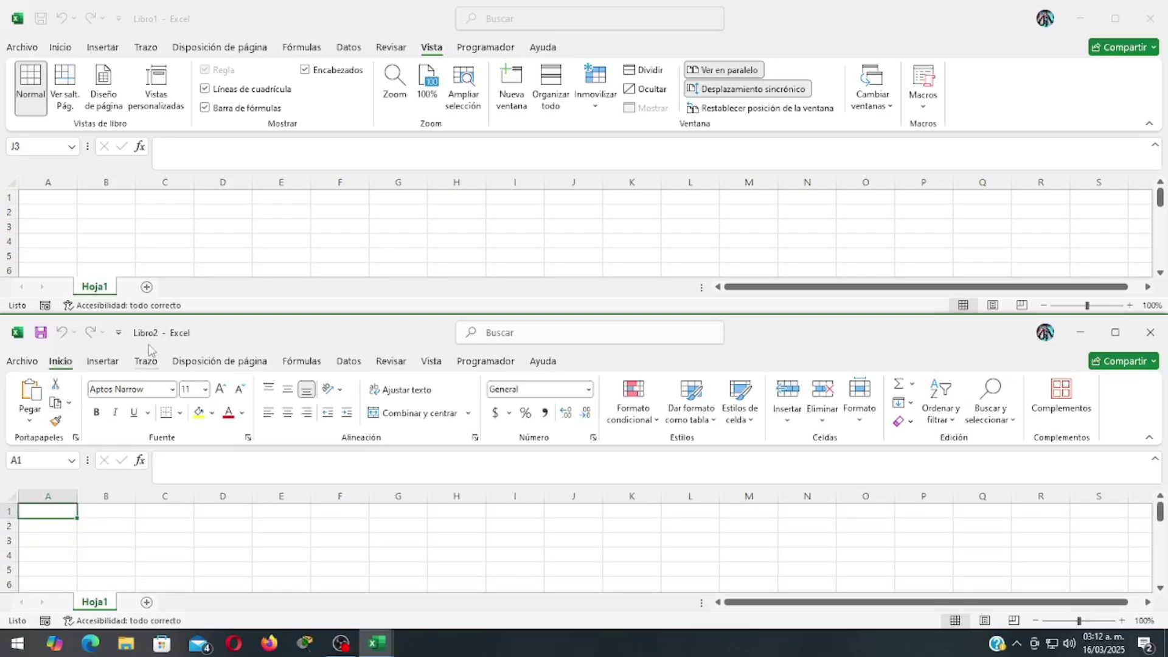
Browse Libro2's ribbon from Inicio to Vista and back, and scroll its sheet down together with Libro1
{"action": "scroll", "coordinate": [156, 383], "scroll_direction": "down", "scroll_amount": 1}
{"action": "scroll", "coordinate": [157, 387], "scroll_direction": "down", "scroll_amount": 8}
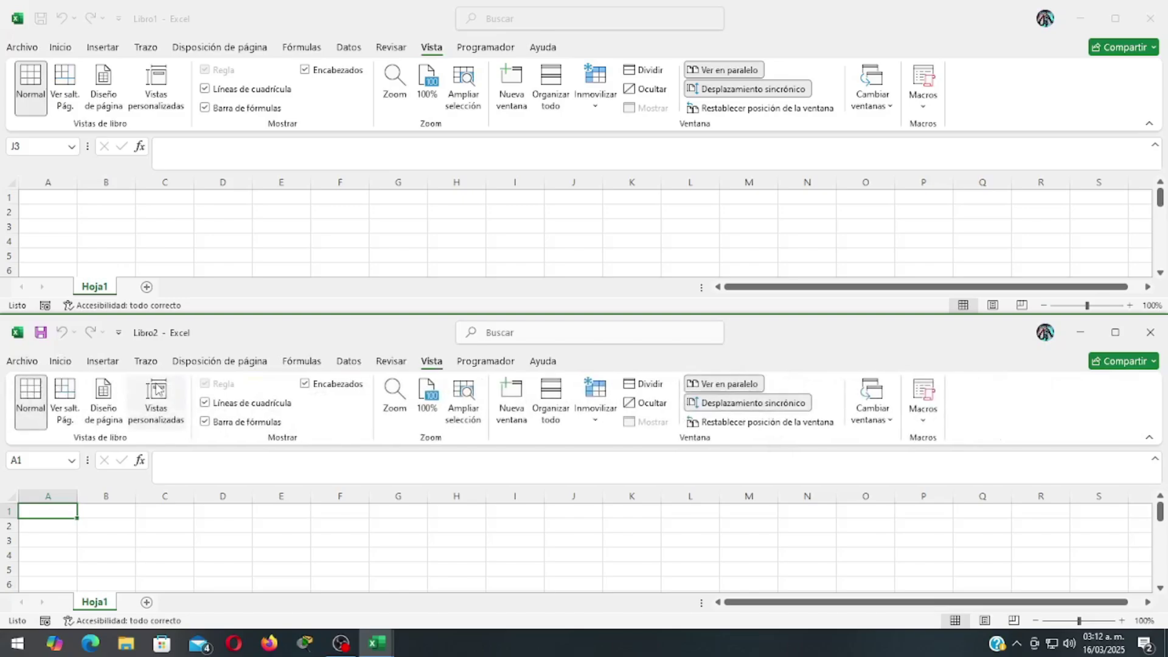
{"action": "scroll", "coordinate": [156, 387], "scroll_direction": "up", "scroll_amount": 4}
{"action": "scroll", "coordinate": [156, 388], "scroll_direction": "up", "scroll_amount": 5}
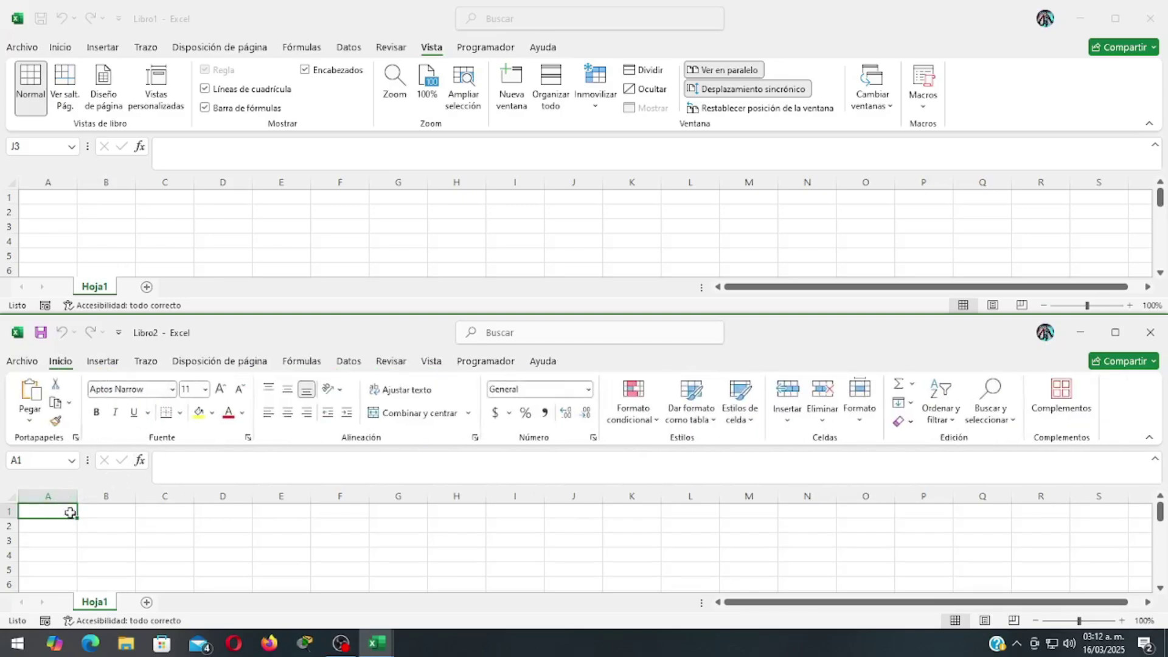
{"action": "scroll", "coordinate": [142, 532], "scroll_direction": "down", "scroll_amount": 8}
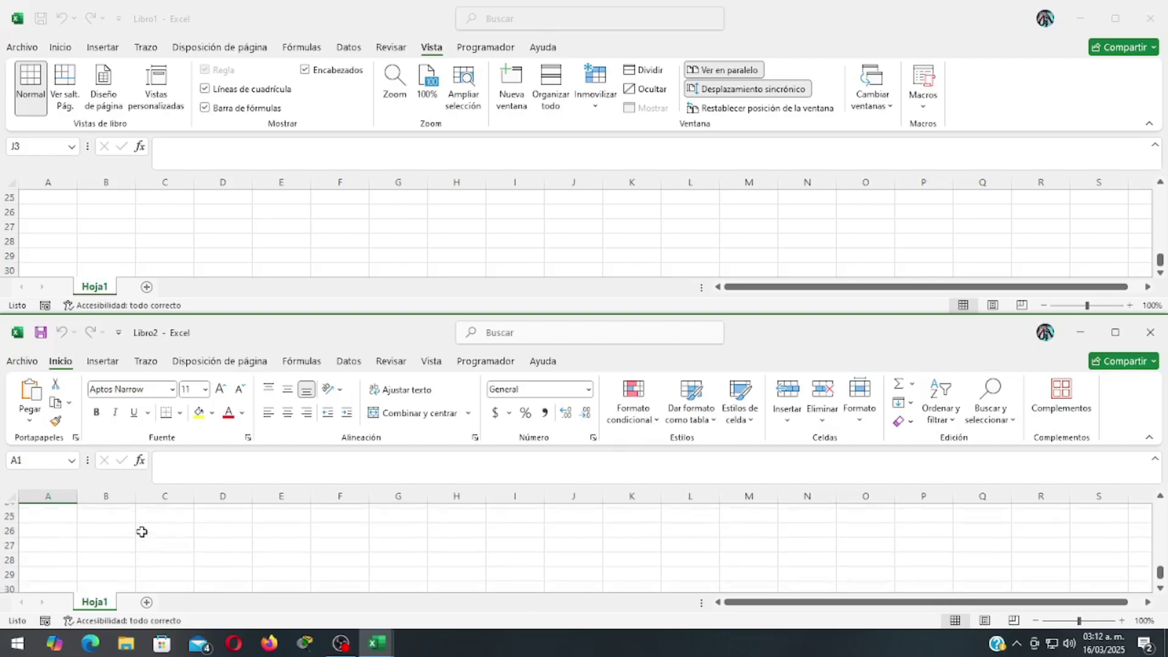
Scroll Libro2 further down together with Libro1 and return to cell A1 of its sheet
{"action": "scroll", "coordinate": [142, 532], "scroll_direction": "down", "scroll_amount": 7}
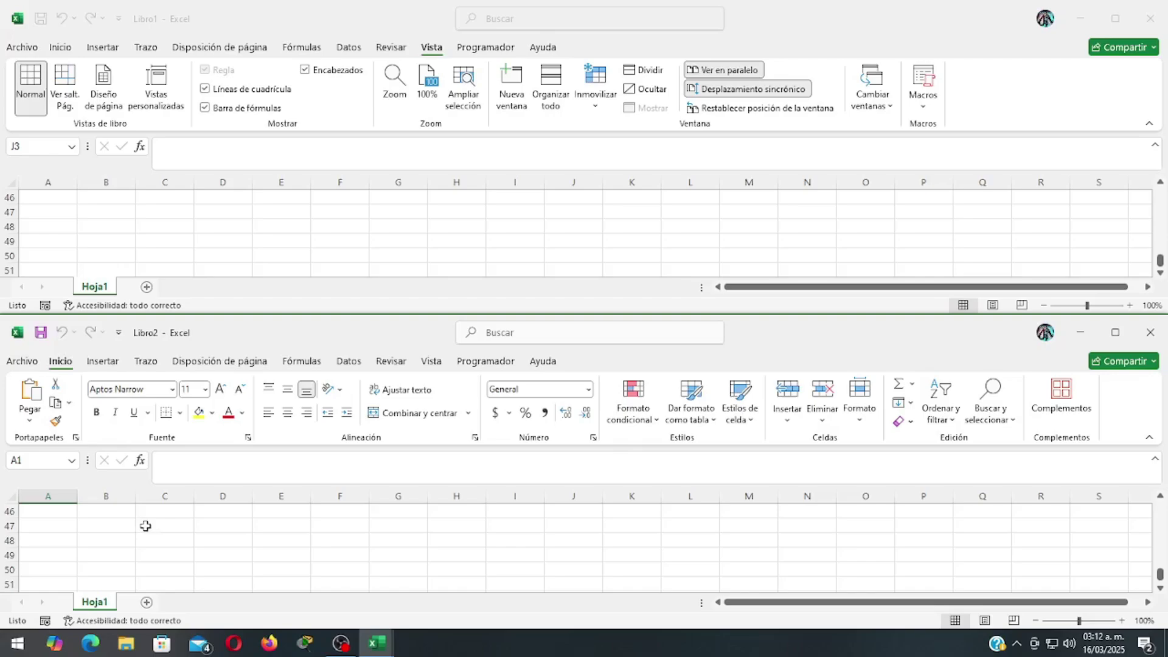
{"action": "key", "text": "ctrl+Home"}
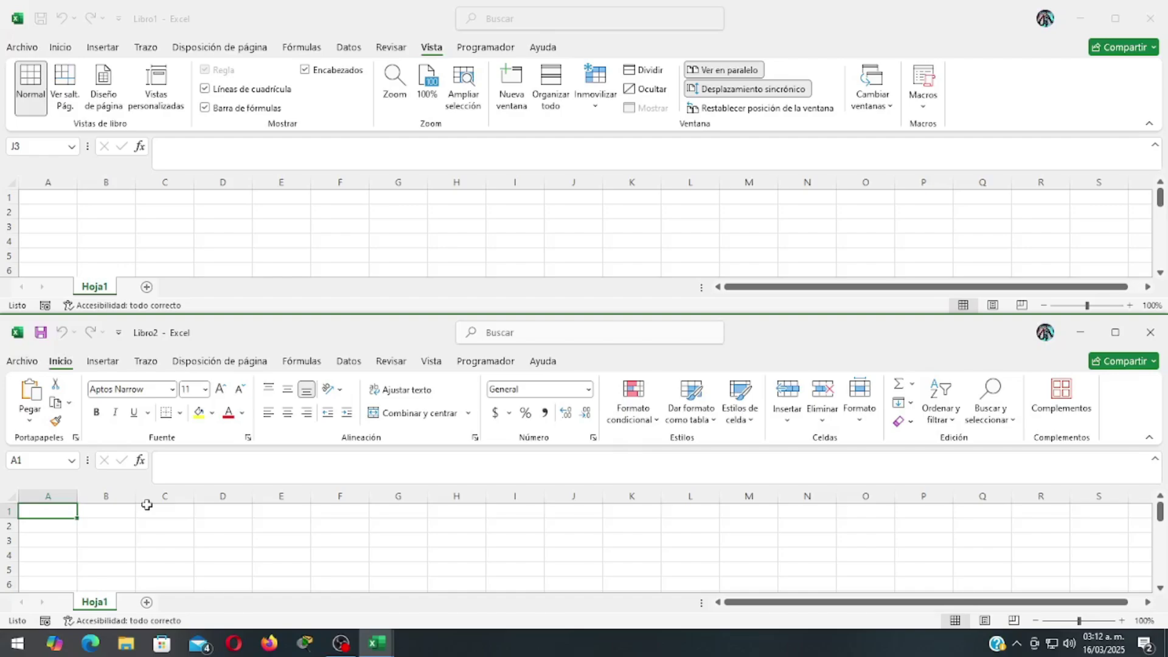
Turn off synchronous scrolling from Libro1 and select cell A1 in its sheet
{"action": "left_click", "coordinate": [732, 96]}
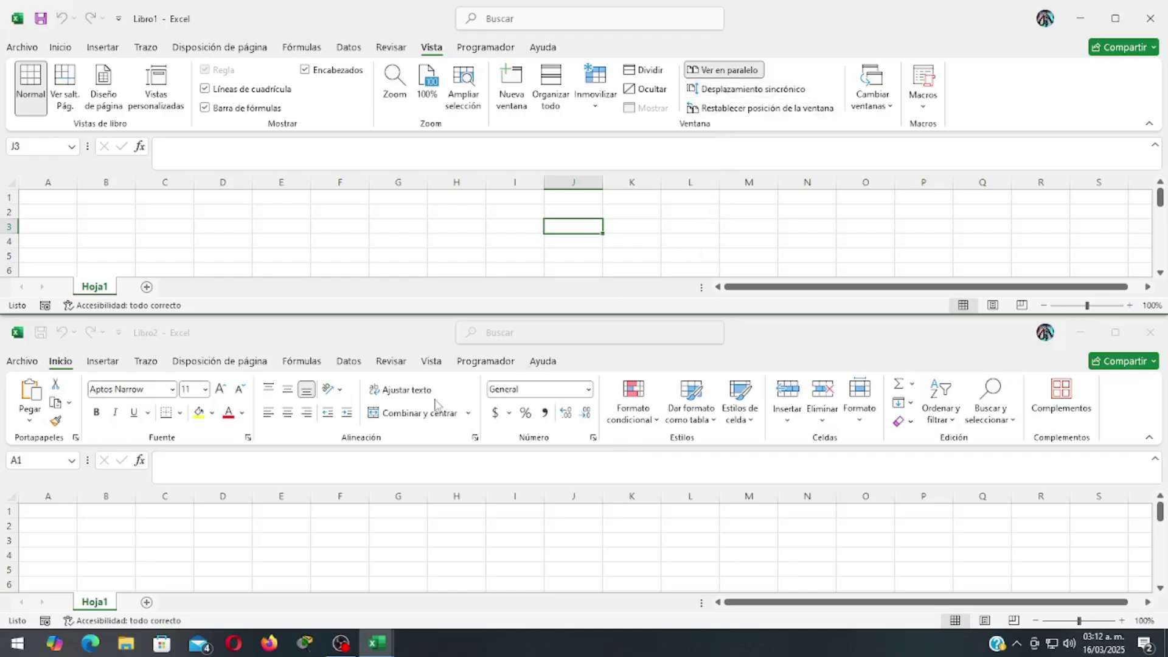
{"action": "left_click", "coordinate": [33, 209]}
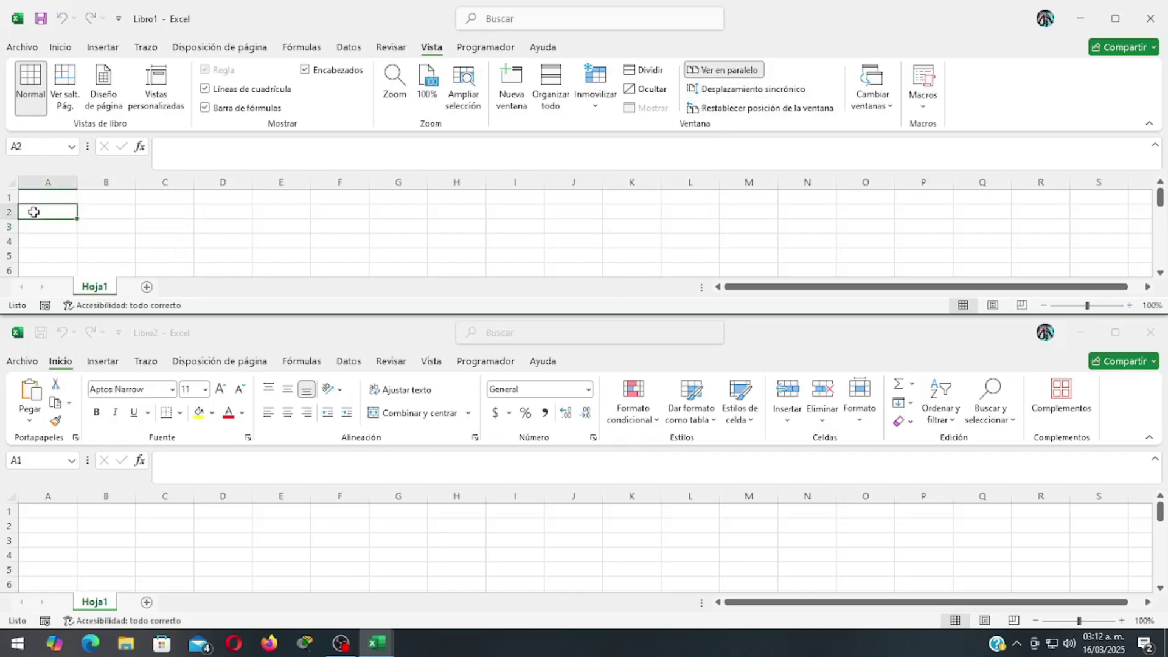
{"action": "left_click", "coordinate": [39, 196]}
Scroll the Libro1 sheet down and back up to examine how it scrolls independently of Libro2
{"action": "scroll", "coordinate": [57, 209], "scroll_direction": "down", "scroll_amount": 2}
{"action": "scroll", "coordinate": [57, 209], "scroll_direction": "down", "scroll_amount": 6}
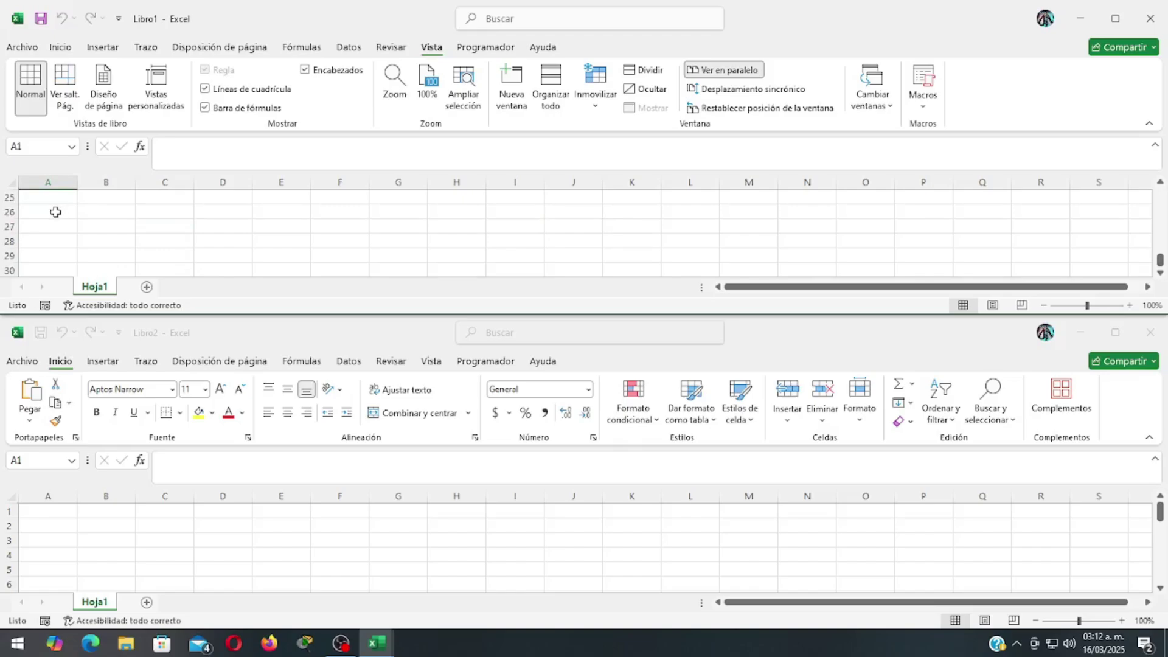
{"action": "scroll", "coordinate": [55, 212], "scroll_direction": "up", "scroll_amount": 6}
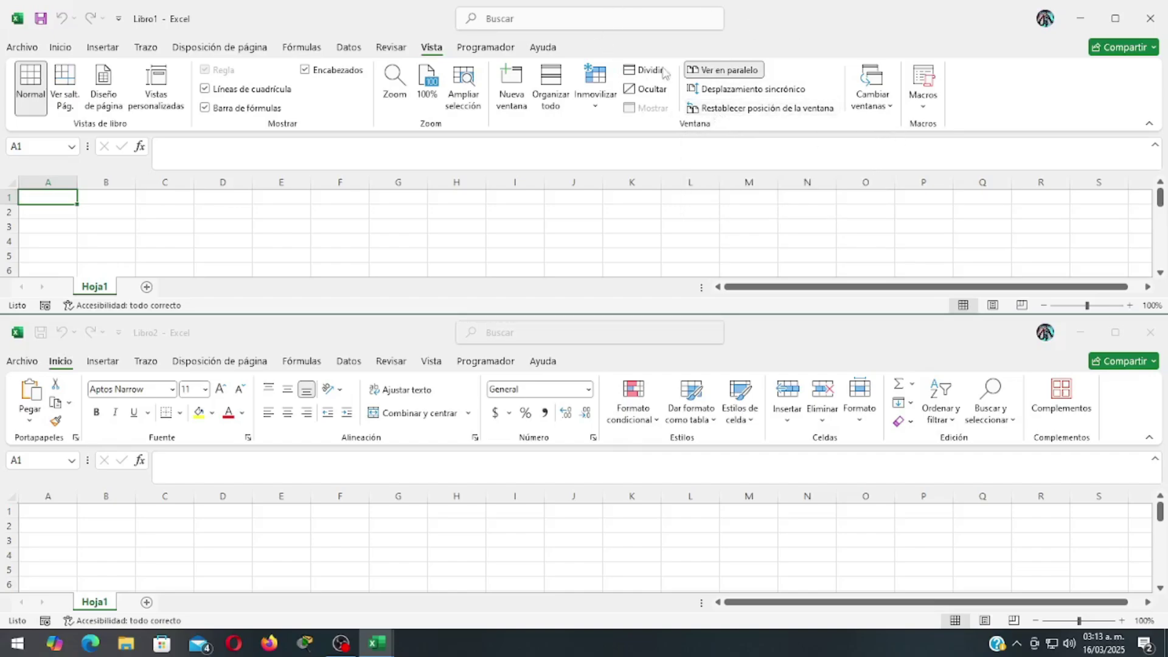
Stop viewing Libro1 and Libro2 in parallel and switch to the Libro3 workbook
{"action": "left_click", "coordinate": [724, 70]}
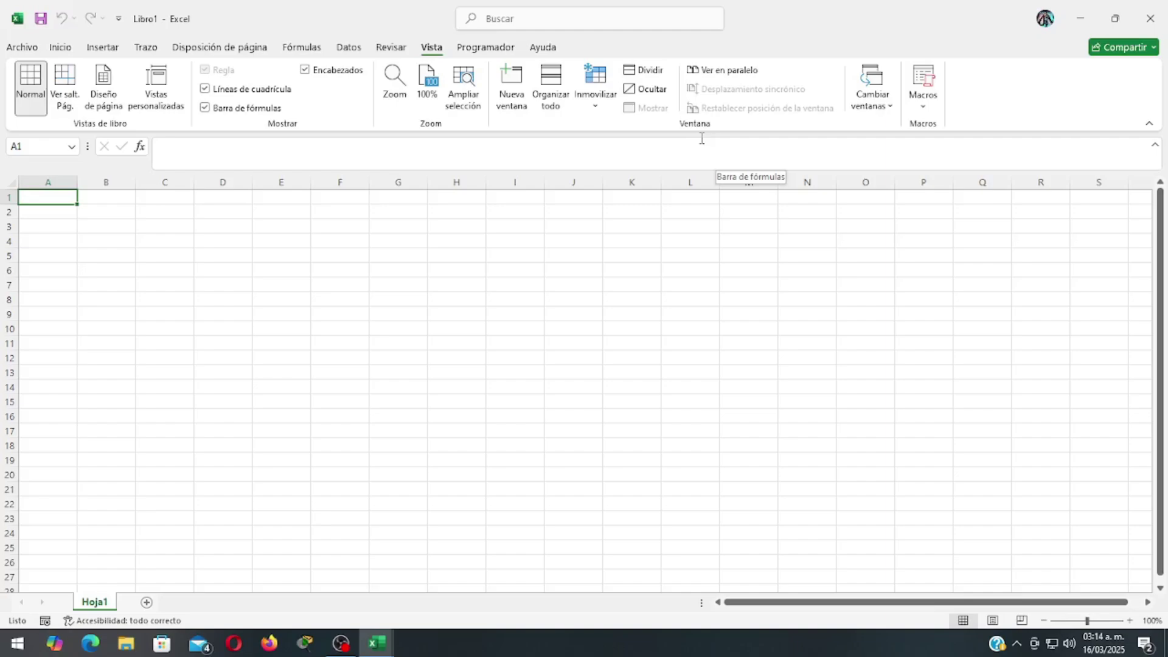
{"action": "left_click", "coordinate": [376, 643]}
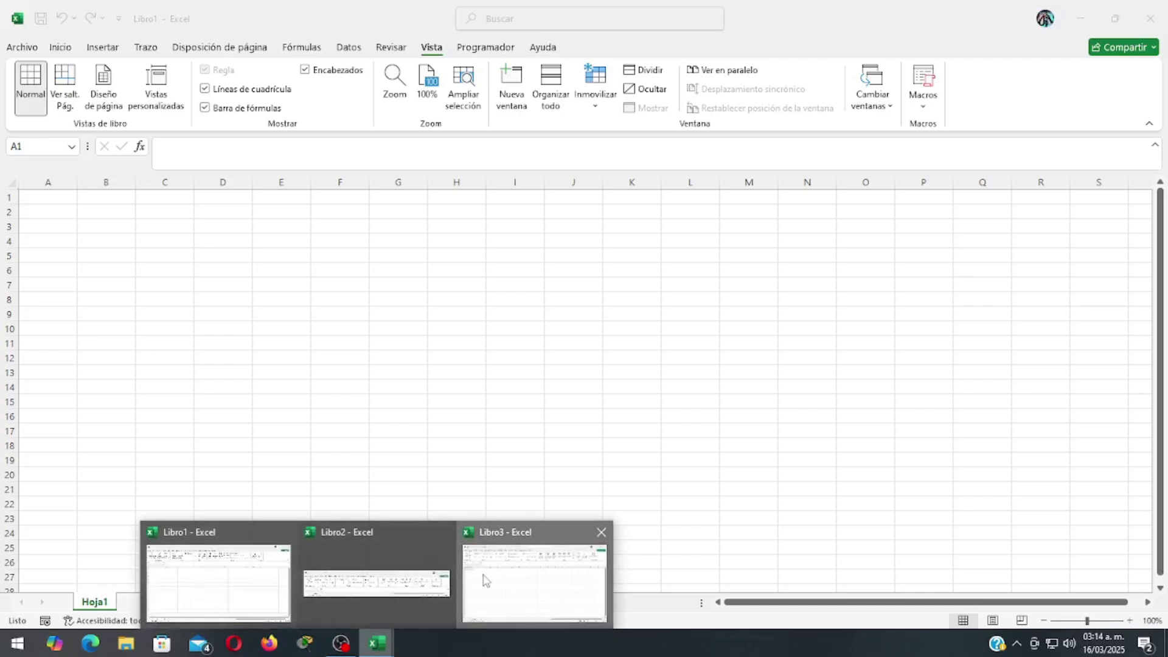
{"action": "left_click", "coordinate": [485, 580]}
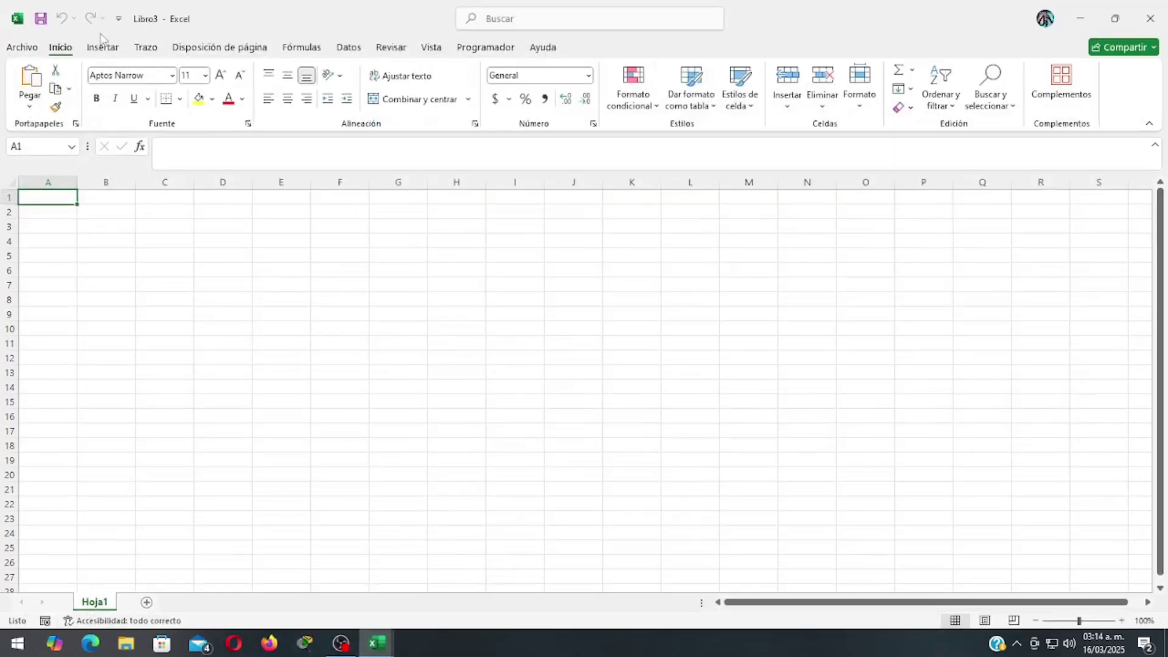
Close Libro3 without saving its changes
{"action": "left_click", "coordinate": [24, 51]}
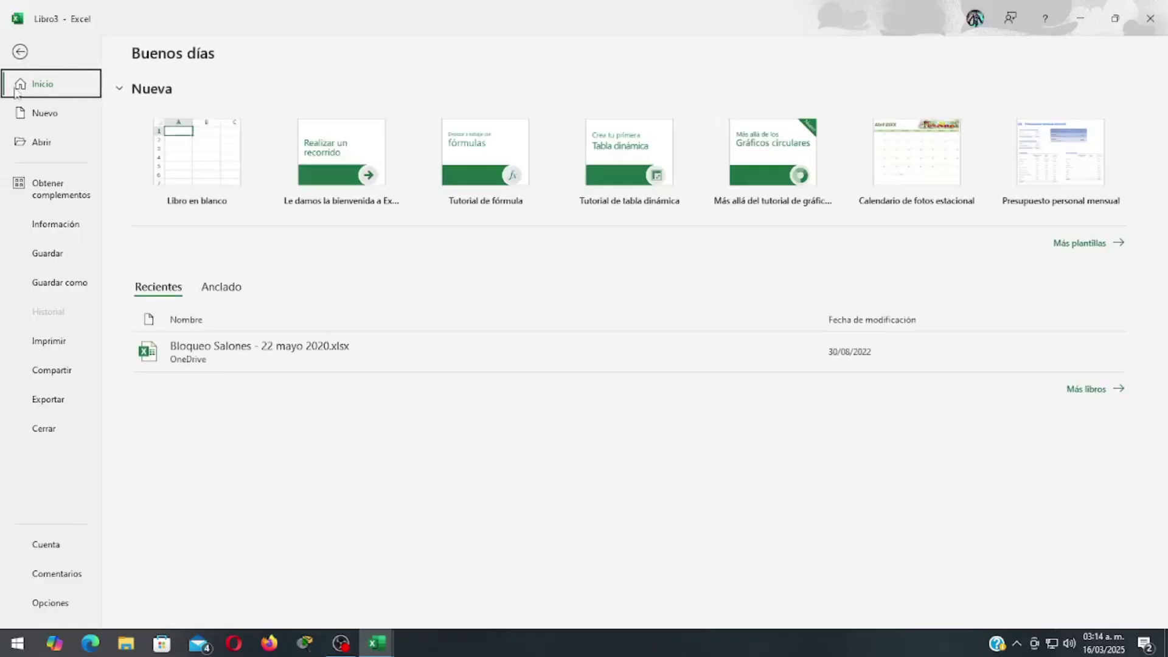
{"action": "left_click", "coordinate": [41, 430]}
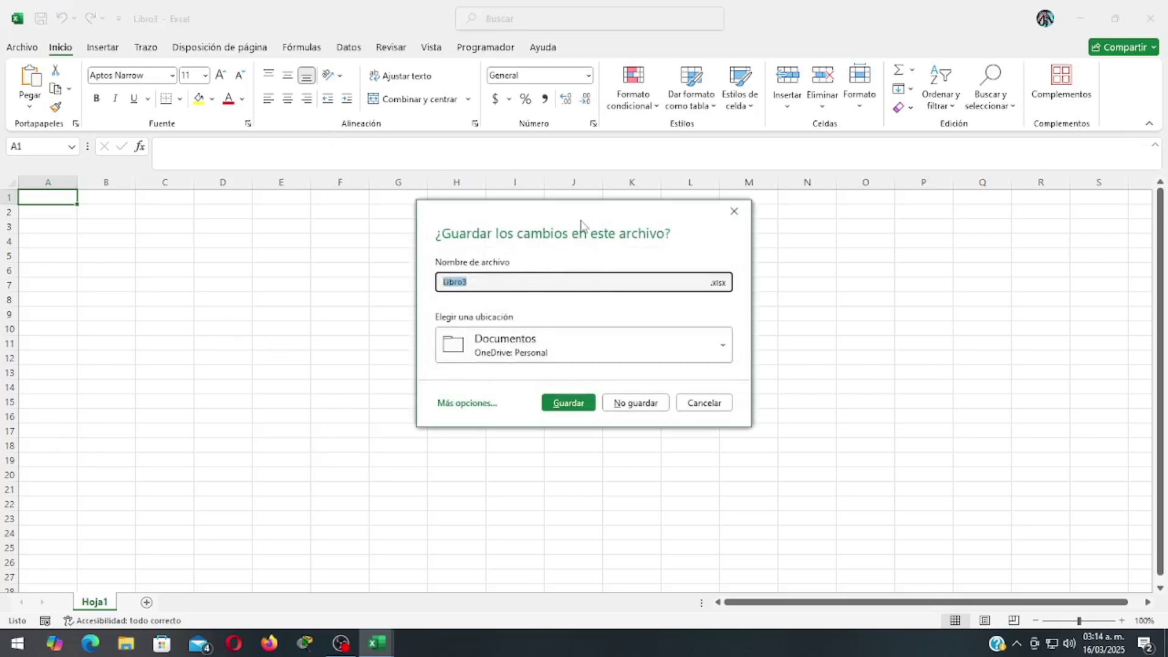
{"action": "left_click", "coordinate": [638, 403]}
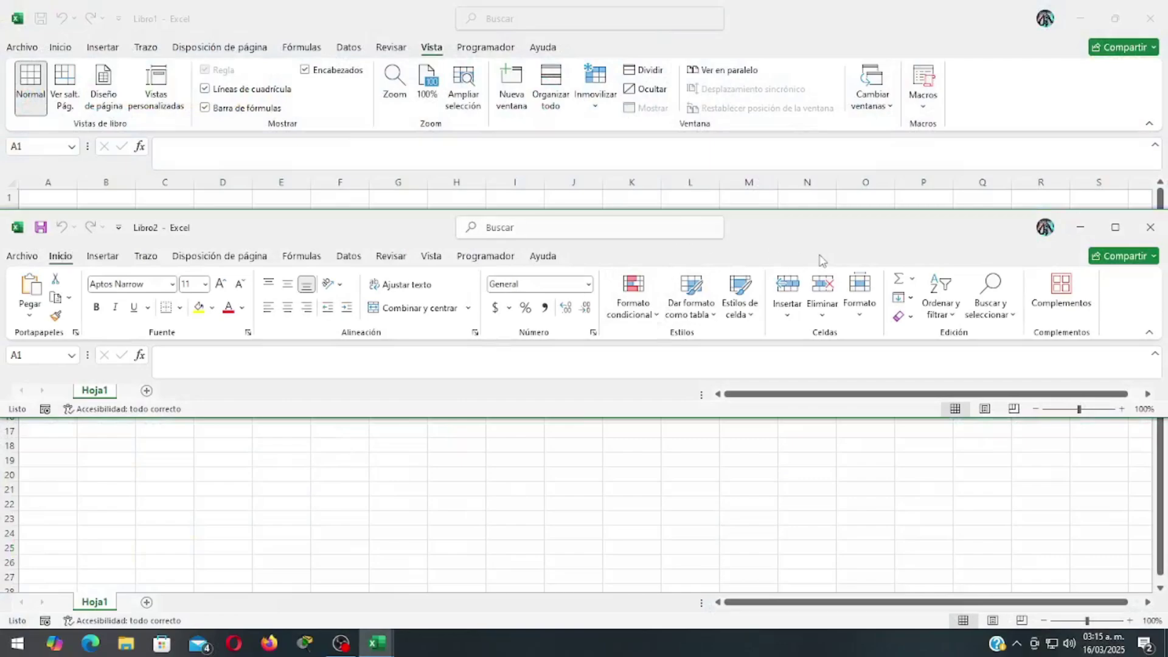
Maximize the Libro2 window, select cell N9 and close the workbook
{"action": "double_click", "coordinate": [805, 227]}
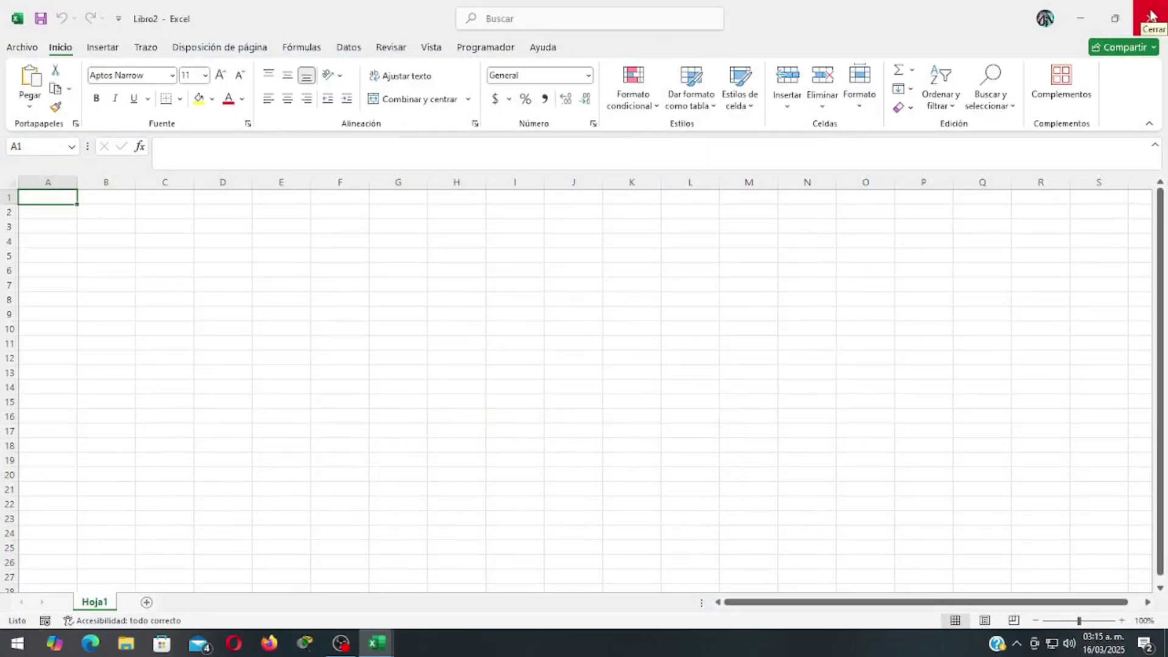
{"action": "left_click", "coordinate": [794, 314]}
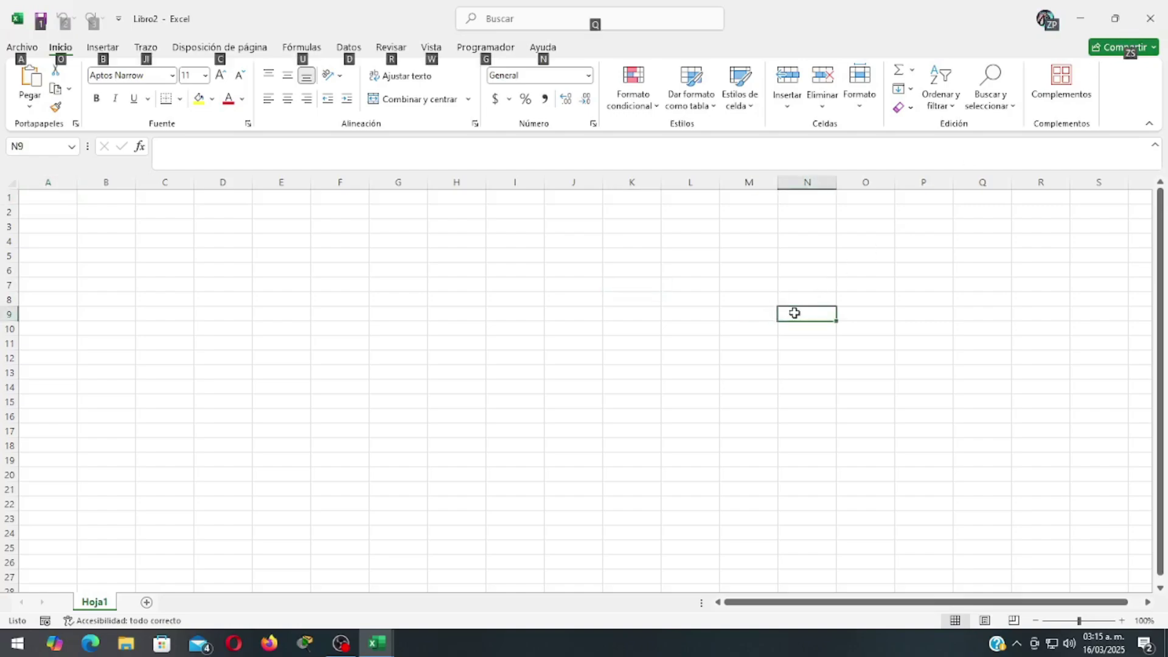
{"action": "key", "text": "alt+Tab"}
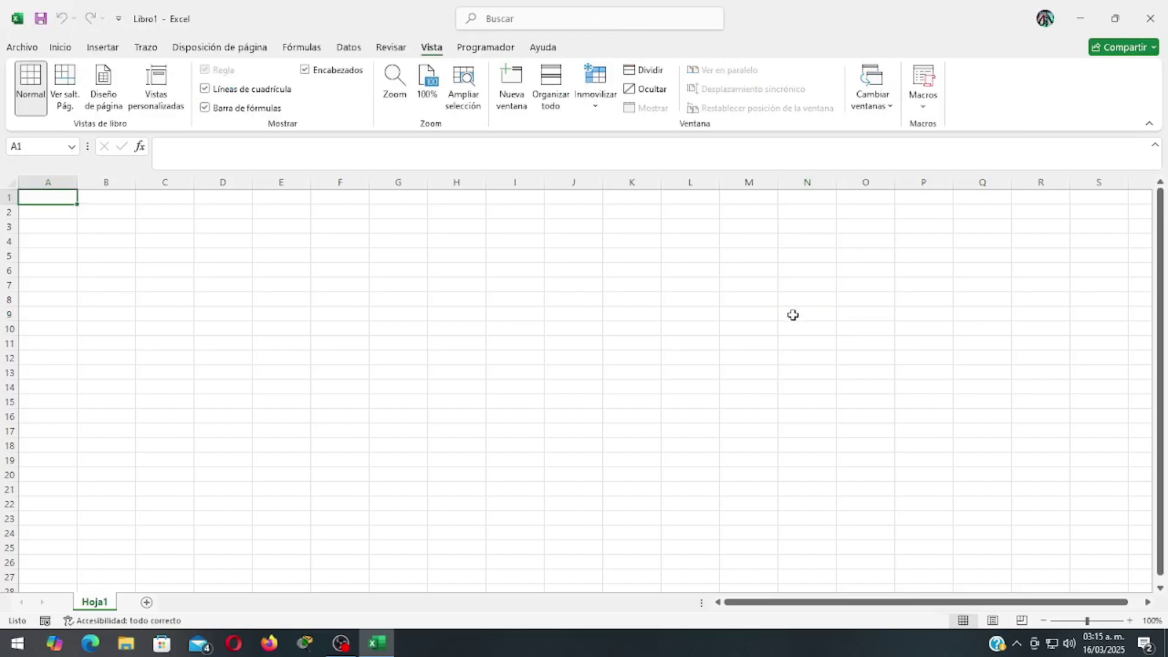
Select cell J13 in Hoja1 of Libro1 and add fourteen new sheets to the workbook
{"action": "left_click", "coordinate": [553, 371]}
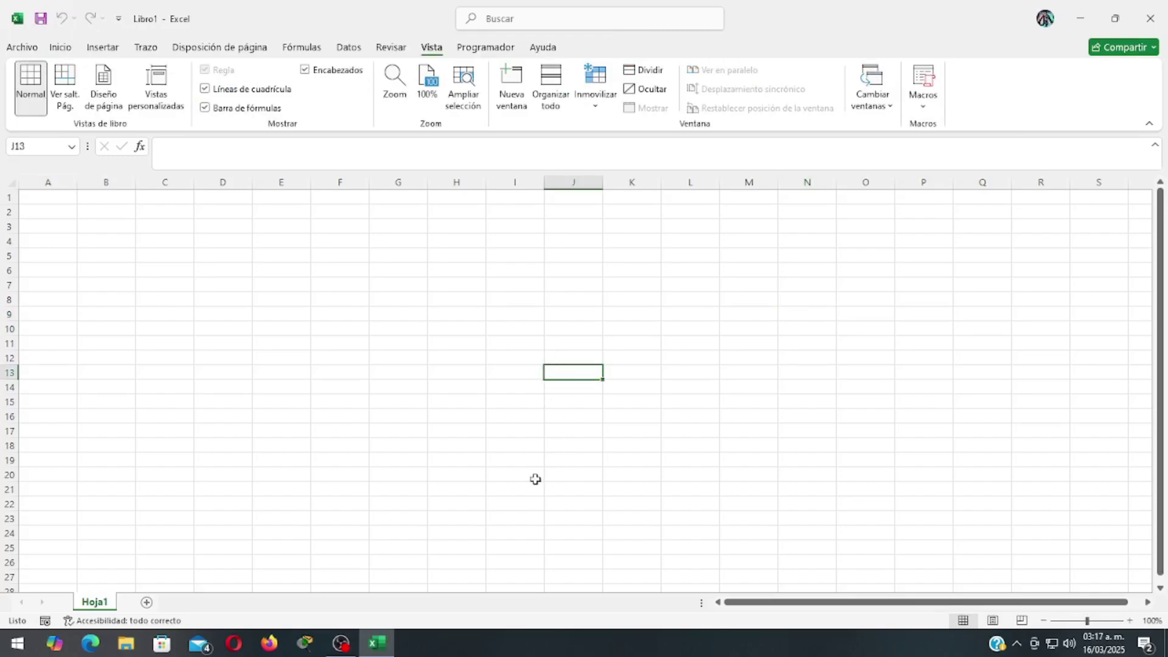
{"action": "left_click", "coordinate": [146, 602]}
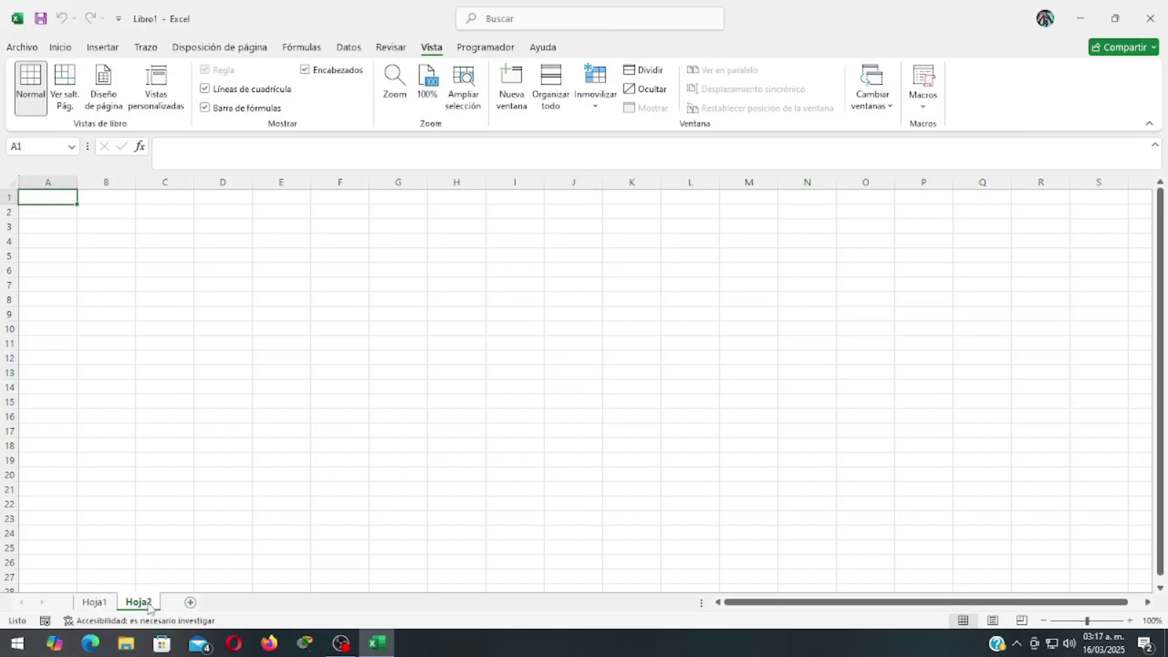
{"action": "left_click", "coordinate": [190, 602]}
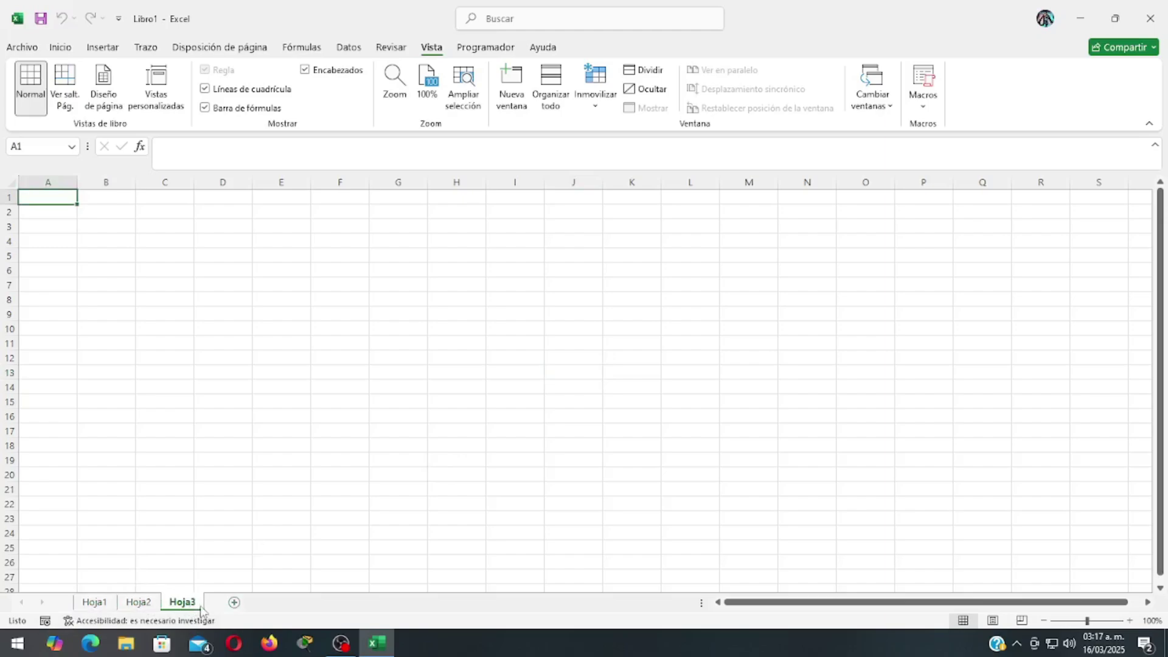
{"action": "left_click", "coordinate": [234, 602]}
{"action": "left_click", "coordinate": [278, 602]}
{"action": "left_click", "coordinate": [321, 602]}
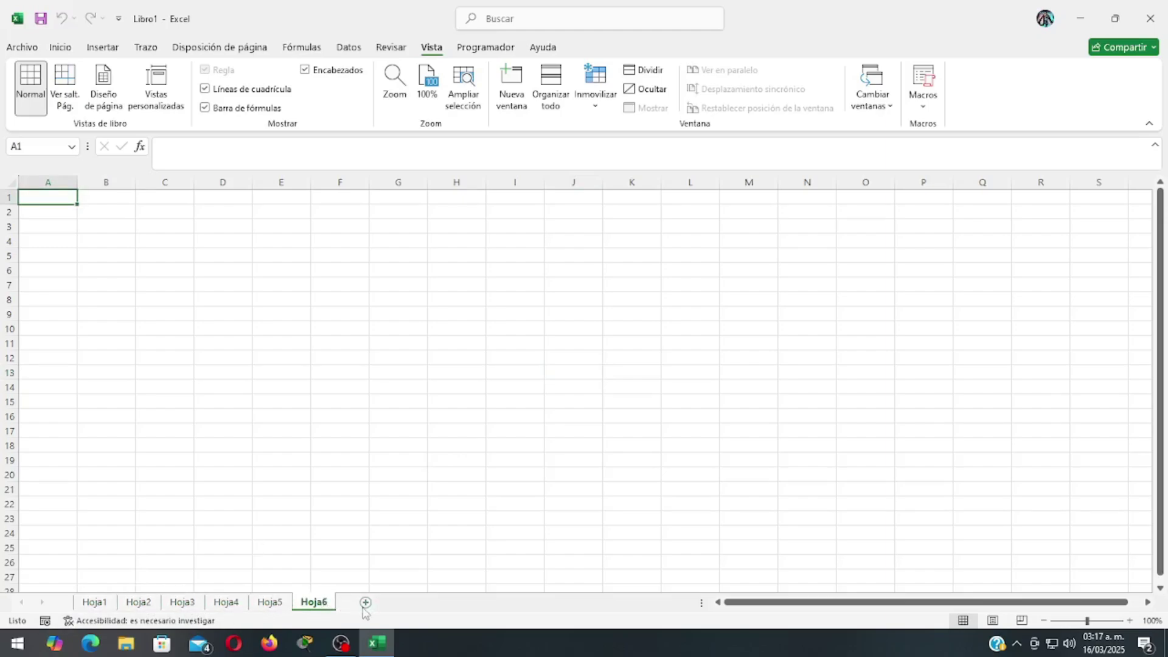
{"action": "left_click", "coordinate": [366, 602]}
{"action": "left_click", "coordinate": [406, 606]}
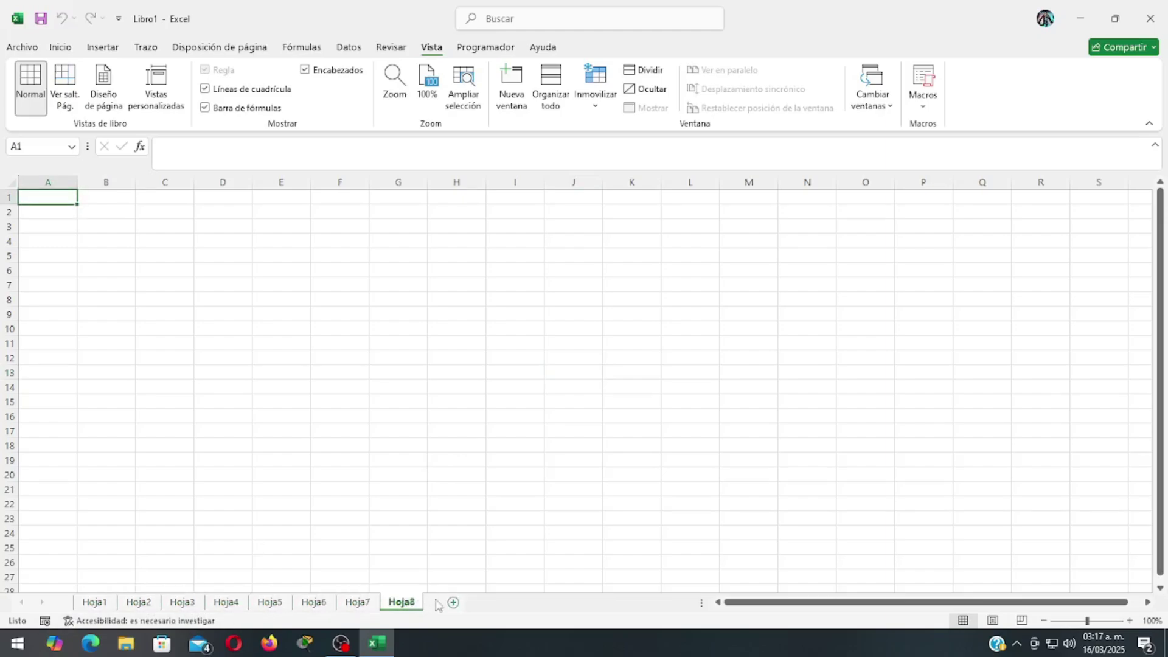
{"action": "left_click", "coordinate": [456, 604]}
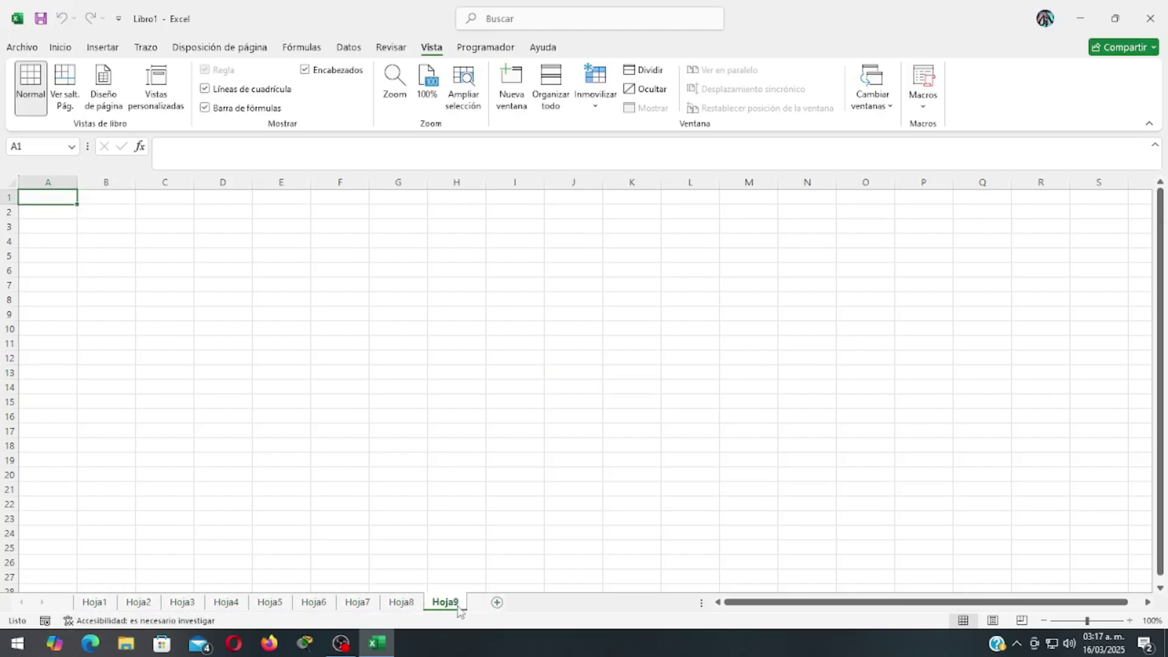
{"action": "left_click", "coordinate": [500, 605]}
{"action": "left_click", "coordinate": [547, 605]}
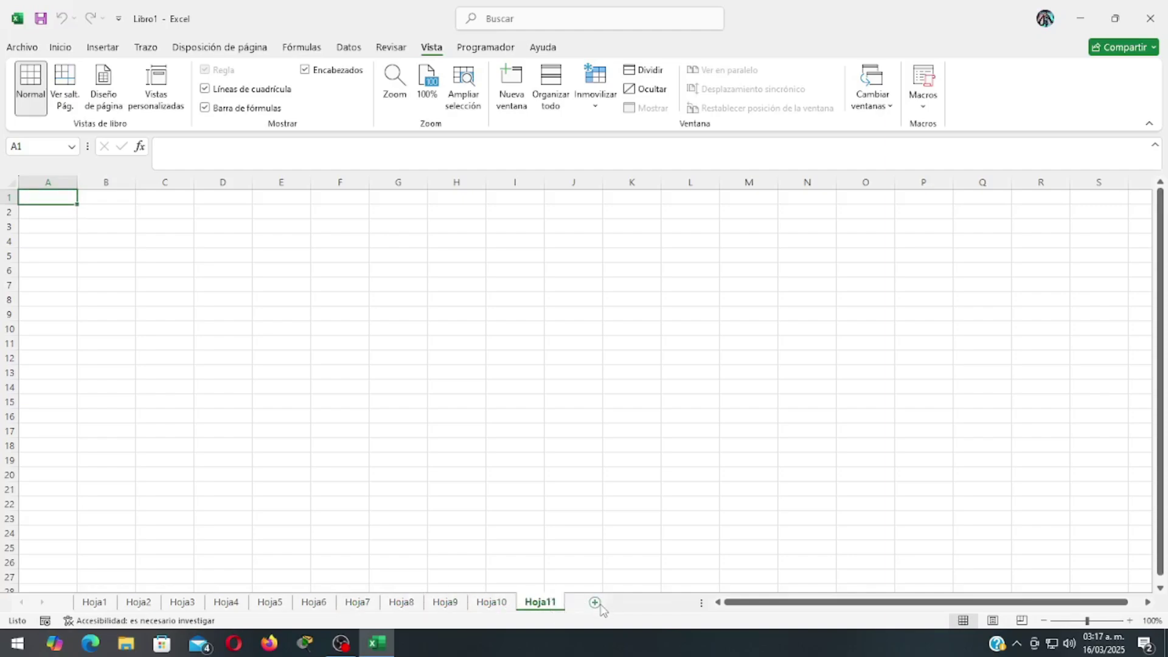
{"action": "left_click", "coordinate": [597, 605]}
{"action": "left_click", "coordinate": [645, 604]}
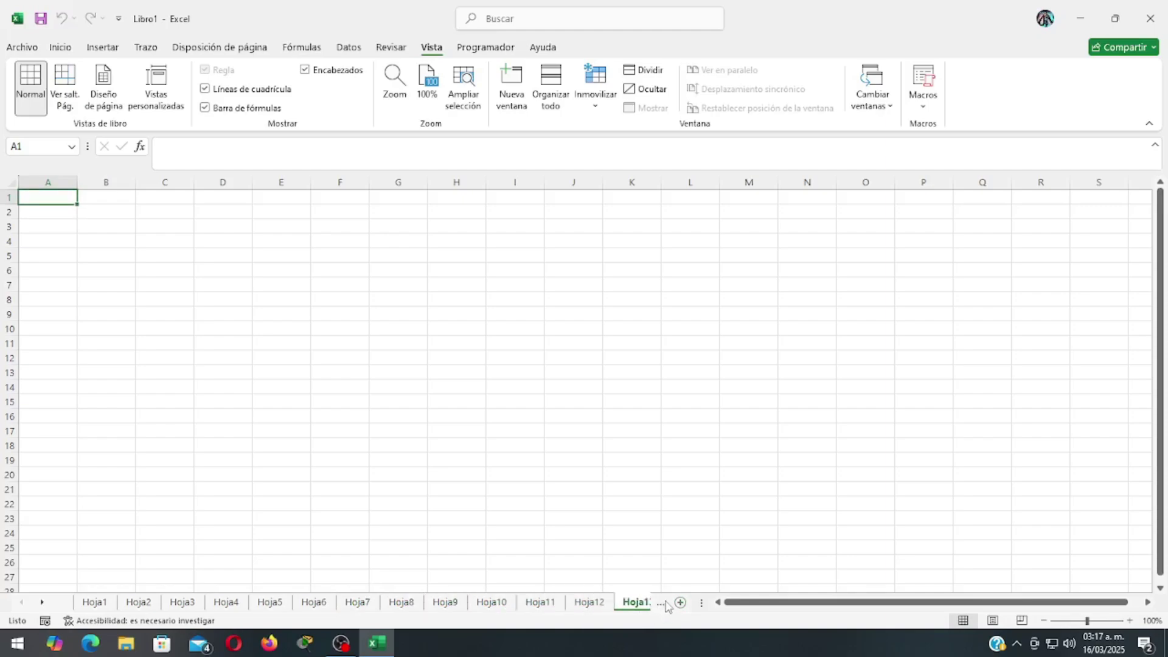
{"action": "left_click", "coordinate": [680, 602]}
{"action": "left_click", "coordinate": [171, 601]}
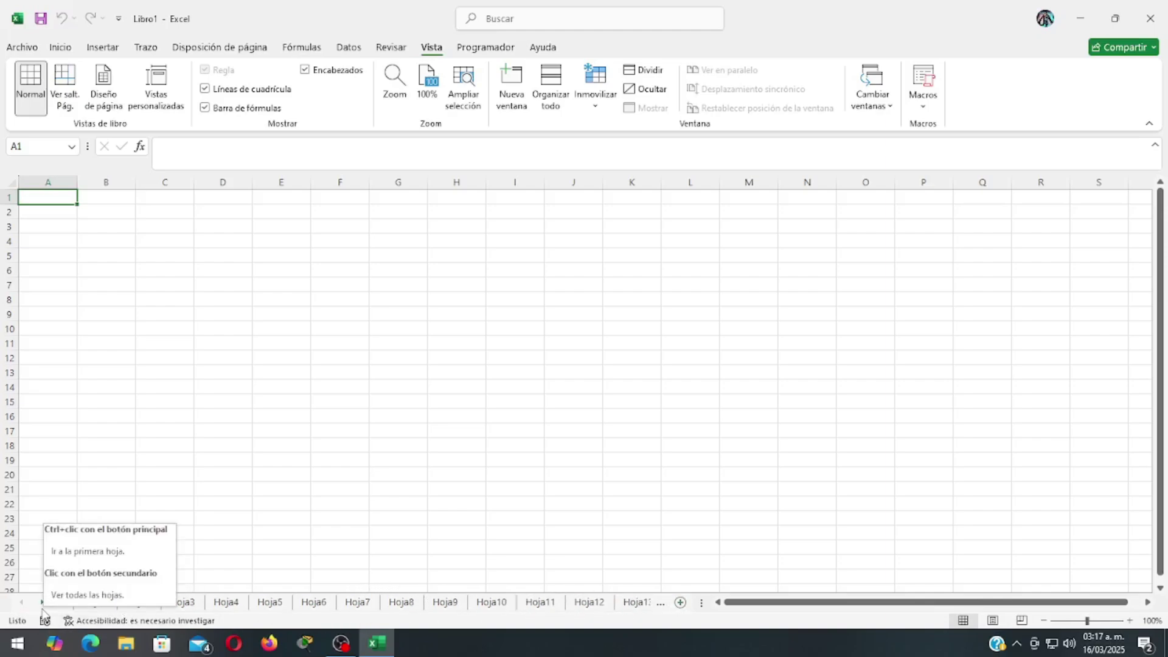
Move through the sheet tabs of Libro1 as far as the last sheet, Hoja15
{"action": "key", "text": "ctrl+Page_Down"}
{"action": "key", "text": "ctrl+Page_Down"}
{"action": "key", "text": "ctrl+Page_Down"}
{"action": "key", "text": "ctrl+Page_Down"}
{"action": "key", "text": "ctrl+Page_Down"}
{"action": "key", "text": "ctrl+Page_Down"}
{"action": "key", "text": "ctrl+Page_Down"}
{"action": "key", "text": "ctrl+Page_Down"}
{"action": "key", "text": "ctrl+Page_Down"}
{"action": "key", "text": "ctrl+Page_Down"}
{"action": "key", "text": "ctrl+Page_Down"}
{"action": "key", "text": "ctrl+Page_Down"}
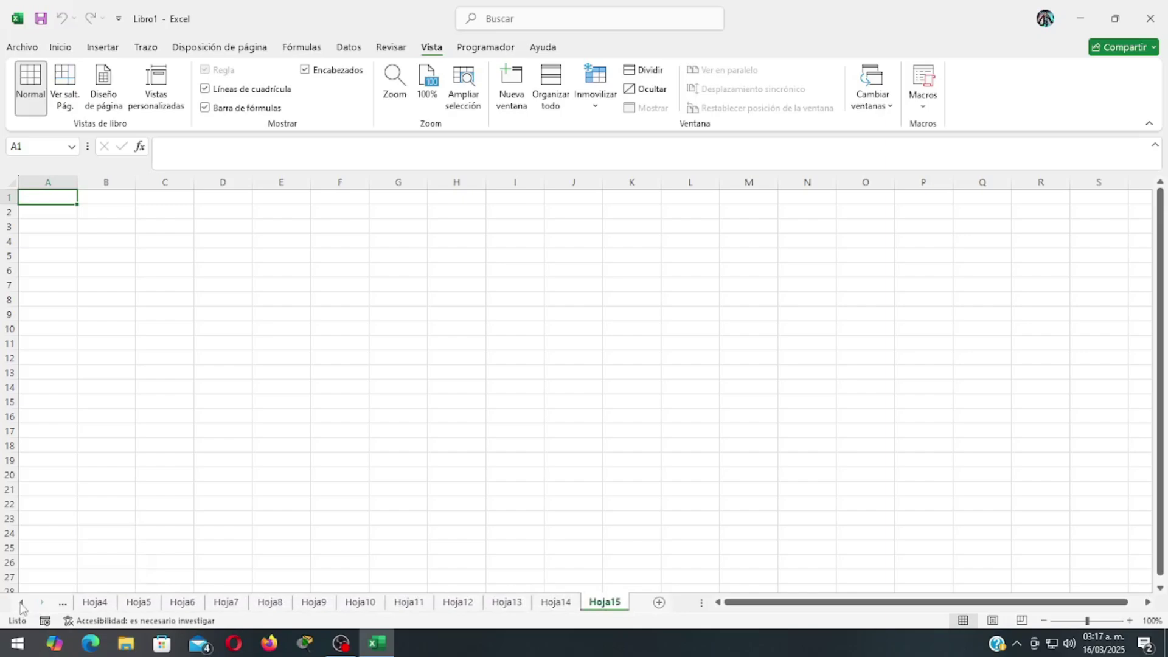
Bring the first sheet tabs back into view and jump to the end of the tab row at Hoja15
{"action": "left_click", "coordinate": [22, 602]}
{"action": "left_click", "coordinate": [22, 603]}
{"action": "left_click", "coordinate": [21, 603]}
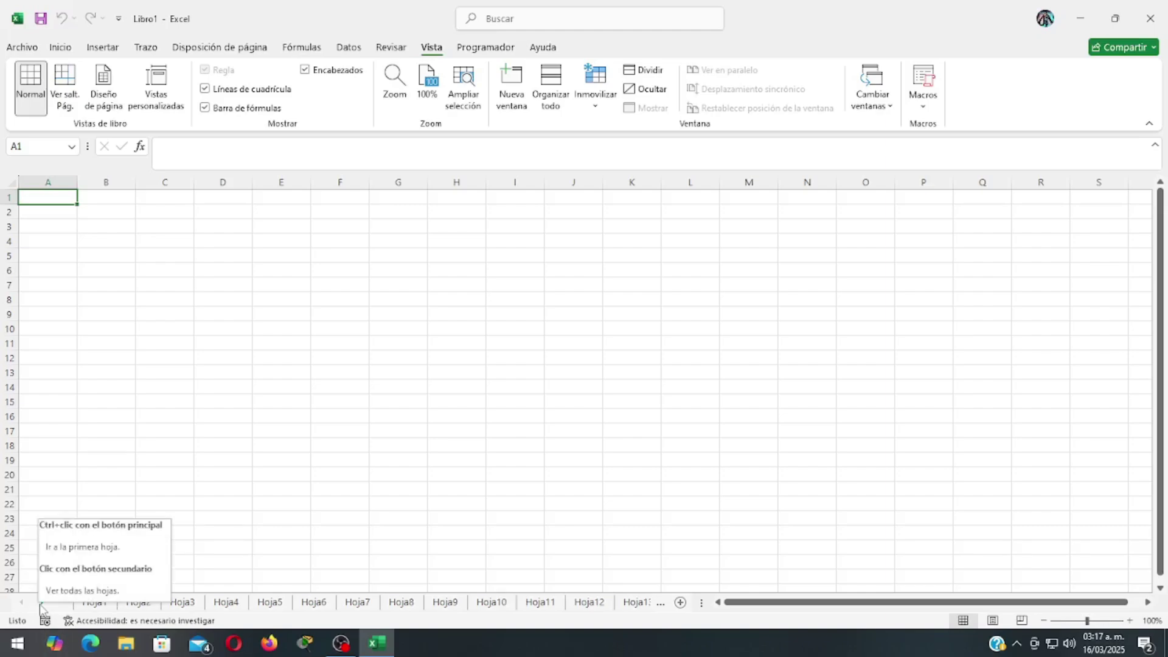
{"action": "left_click", "coordinate": [41, 605], "text": "ctrl"}
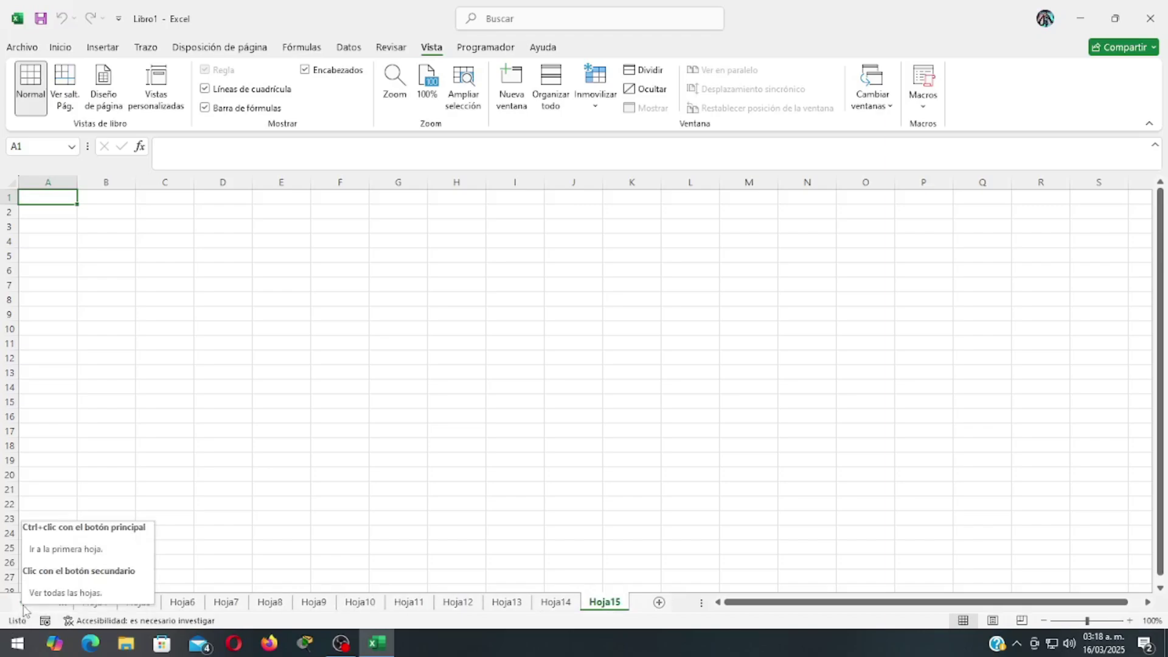
Return the tab row to its beginning and activate Hoja1
{"action": "left_click", "coordinate": [23, 603]}
{"action": "left_click", "coordinate": [23, 603]}
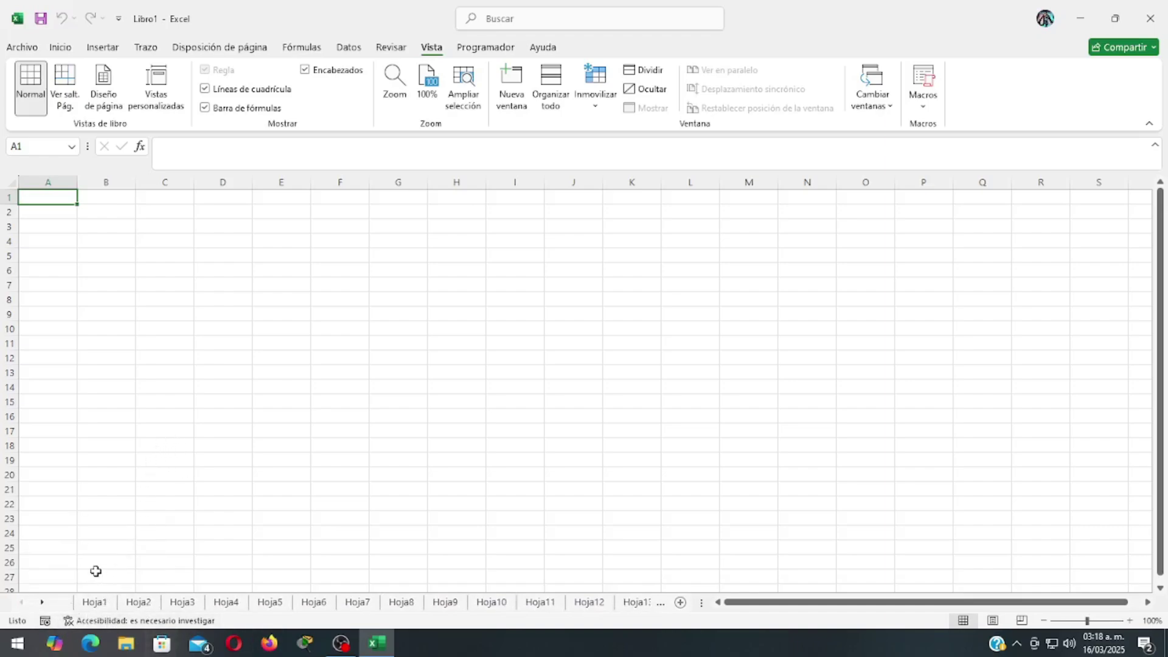
{"action": "left_click", "coordinate": [95, 601]}
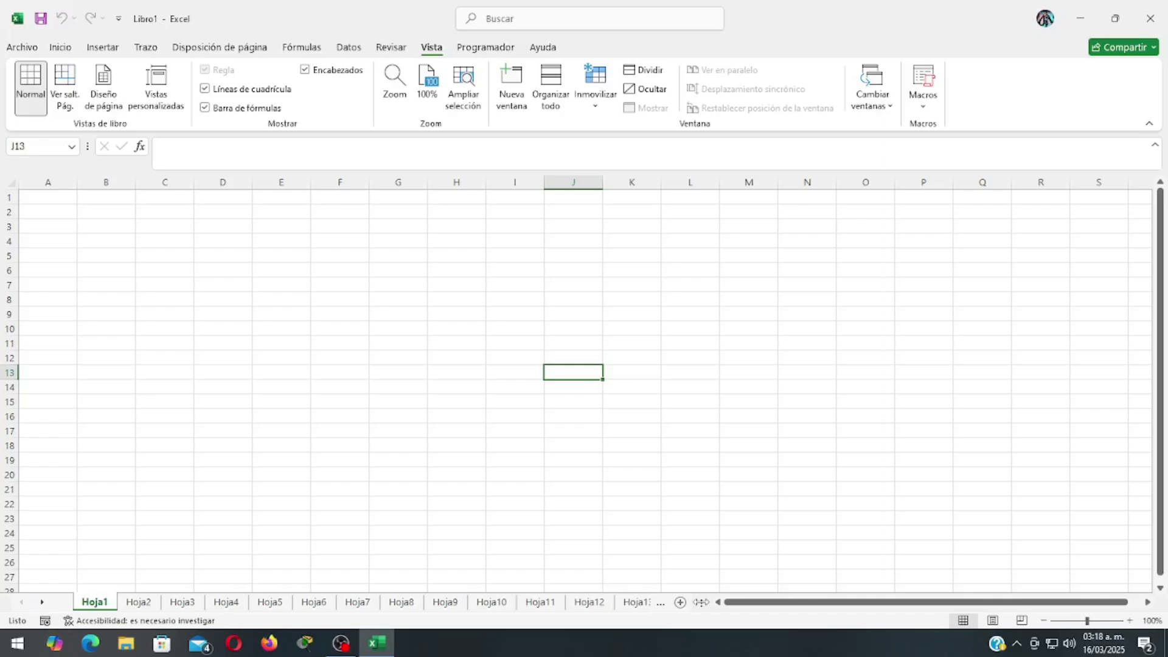
Widen the sheet tab area until every tab through Hoja15 fits, and finally narrow it to show Hoja1 through Hoja6
{"action": "left_click_drag", "start_coordinate": [700, 603], "coordinate": [959, 605]}
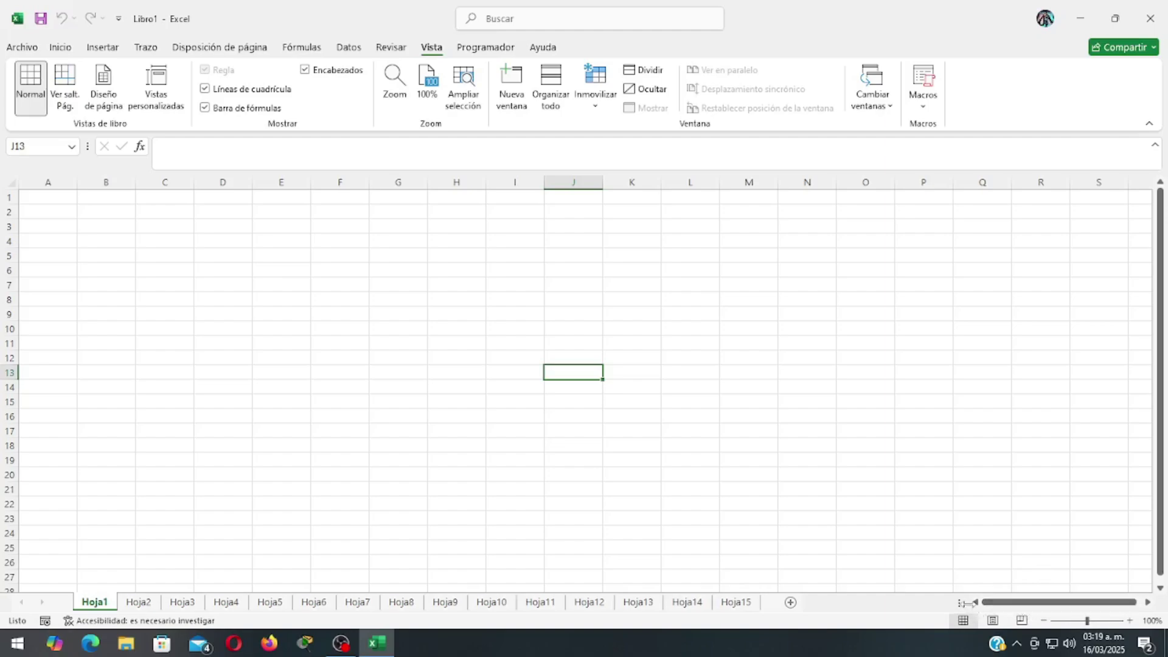
{"action": "left_click_drag", "start_coordinate": [957, 602], "coordinate": [1090, 602]}
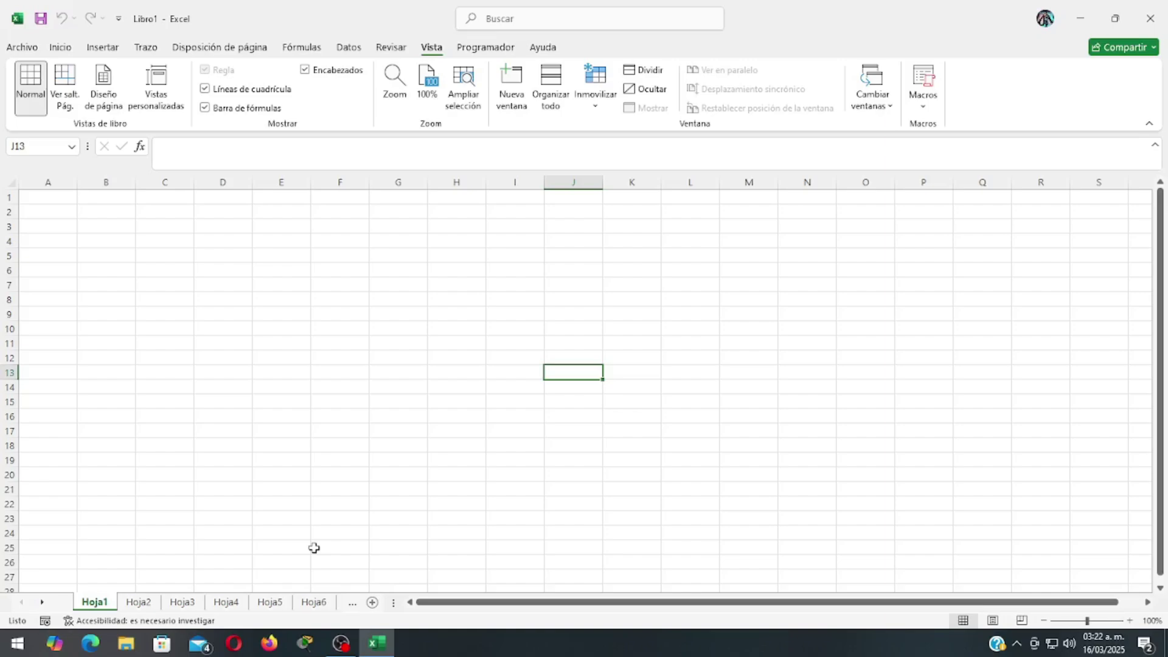
Insert a new sheet directly after Hoja1 and another directly after Hoja4
{"action": "left_click", "coordinate": [372, 603]}
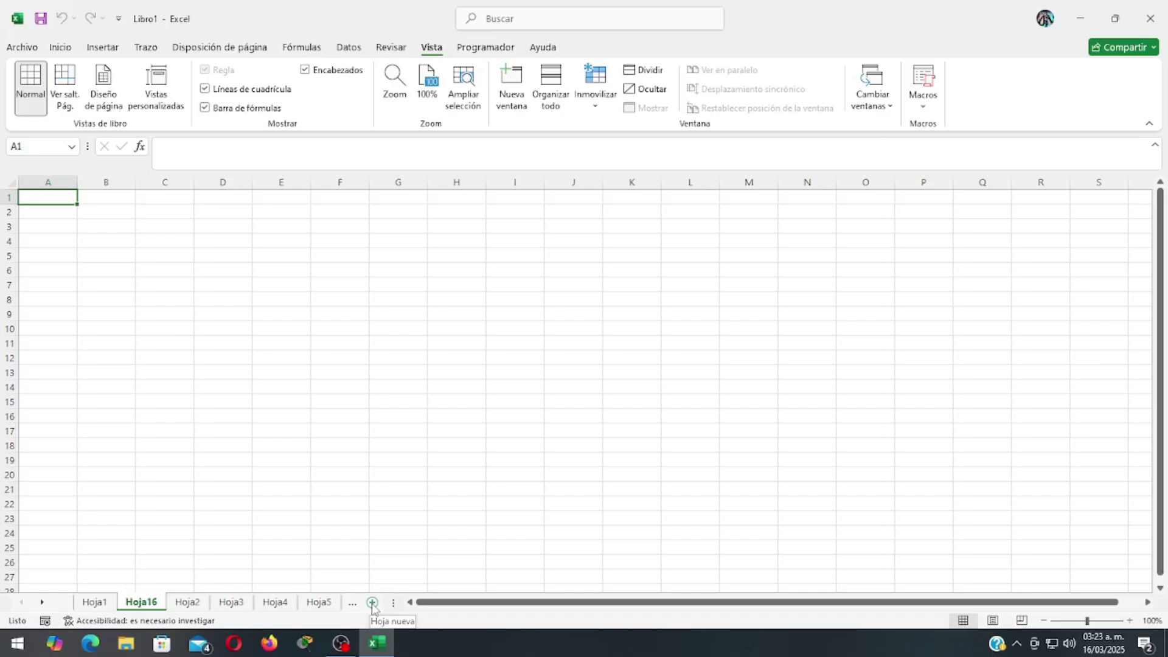
{"action": "left_click", "coordinate": [95, 604]}
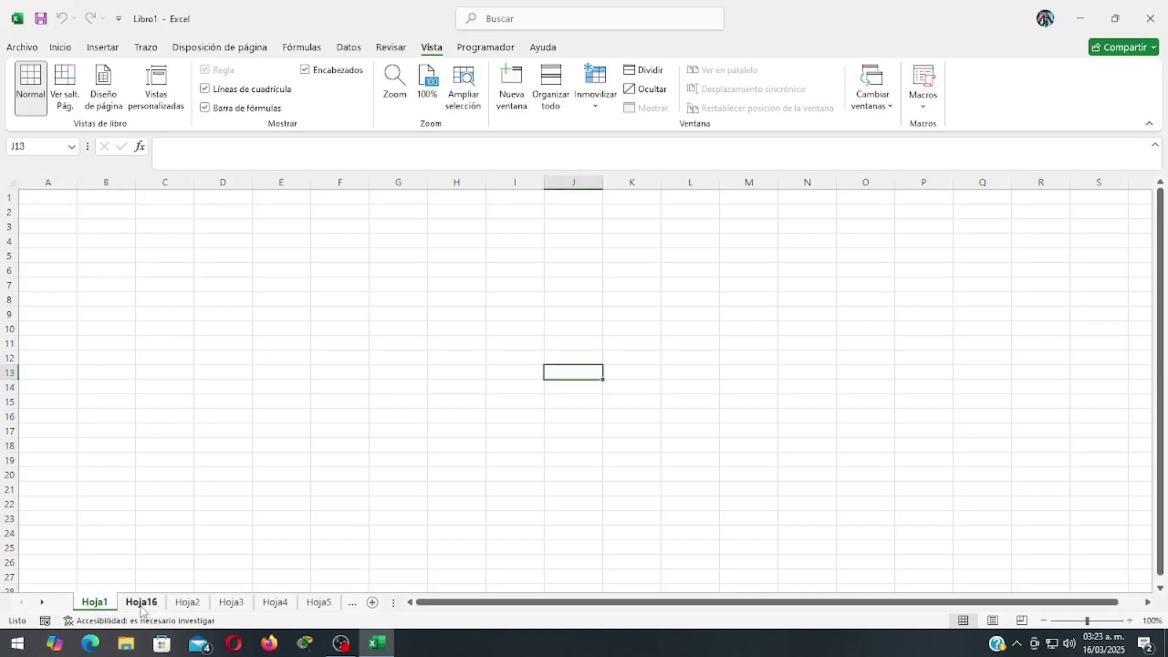
{"action": "left_click", "coordinate": [275, 604]}
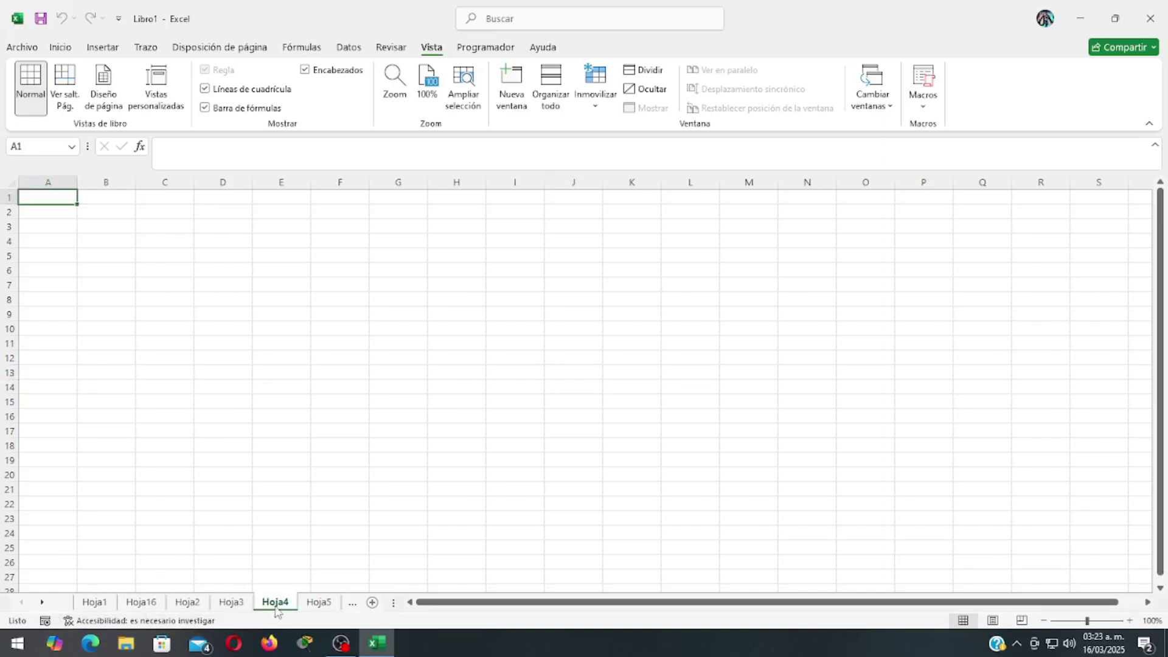
{"action": "left_click", "coordinate": [373, 602]}
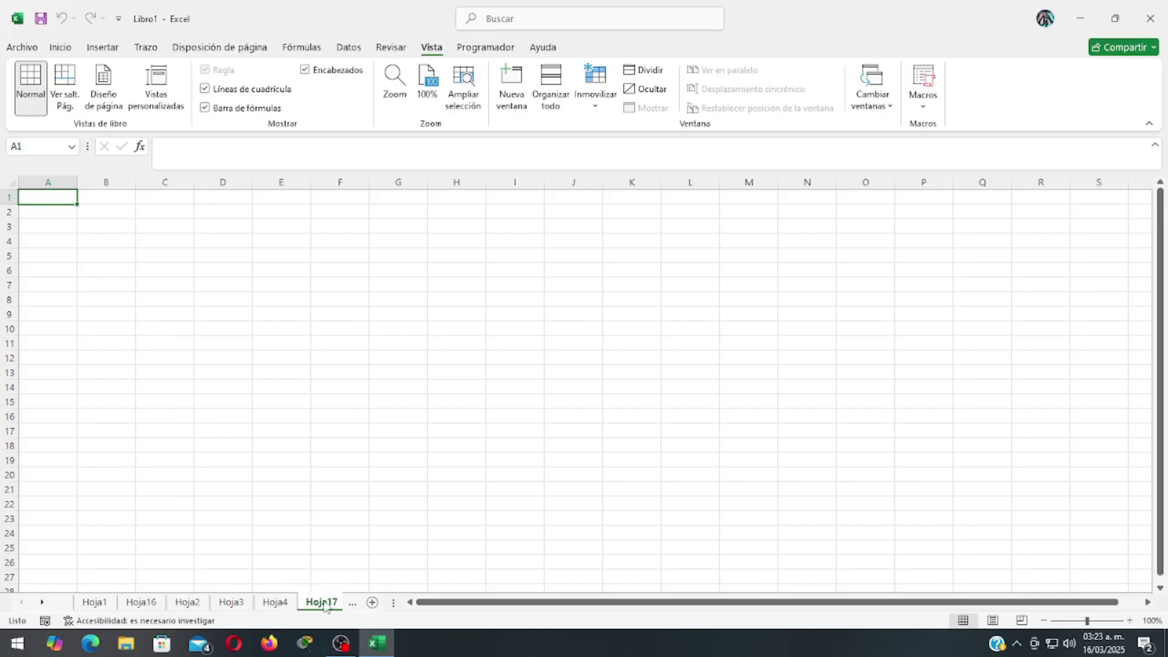
Insert two more sheets directly after Hoja4 and widen the sheet tab area to show the tabs through Hoja6
{"action": "key", "text": "shift+F11"}
{"action": "left_click_drag", "start_coordinate": [399, 608], "coordinate": [565, 610]}
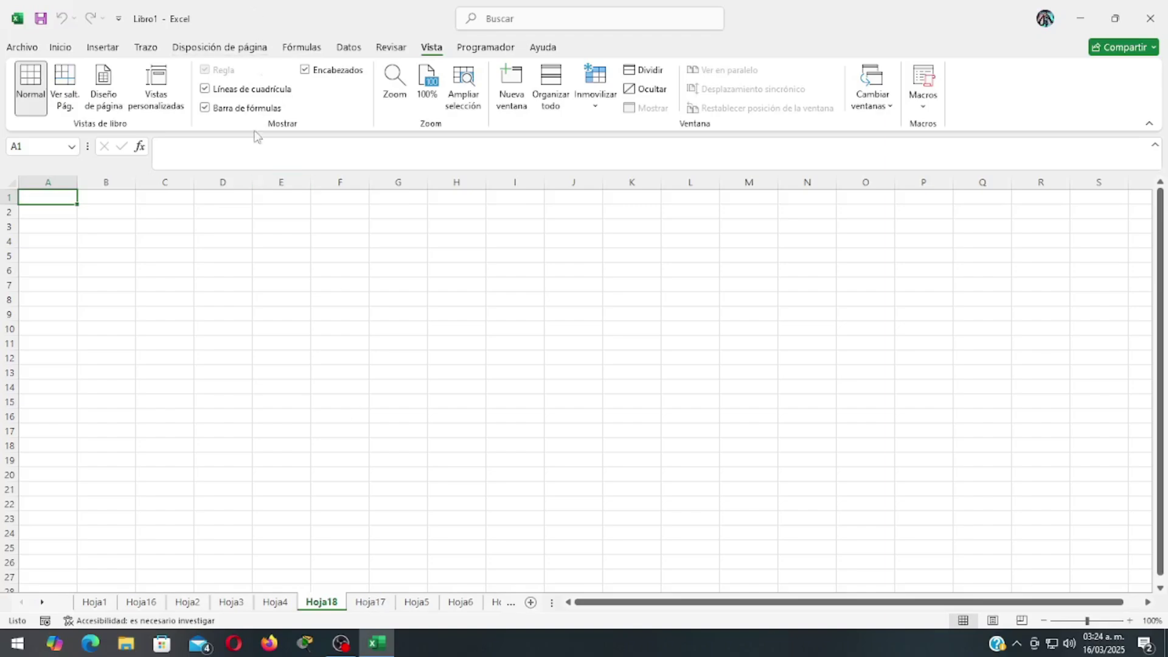
{"action": "left_click", "coordinate": [61, 48]}
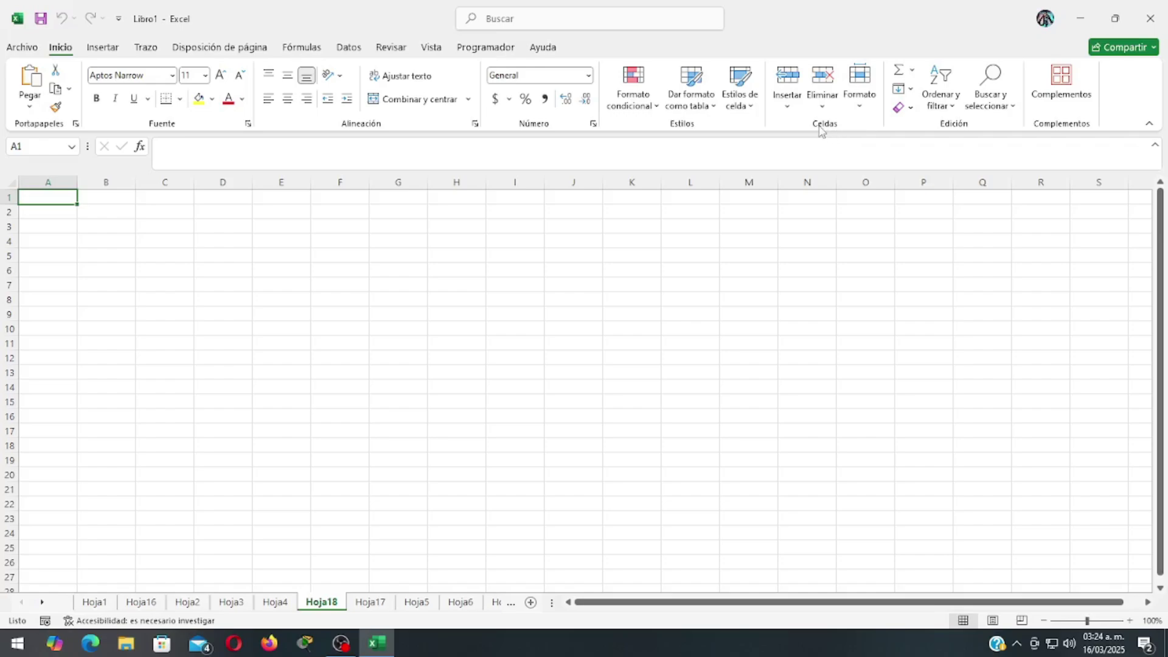
{"action": "left_click", "coordinate": [785, 110]}
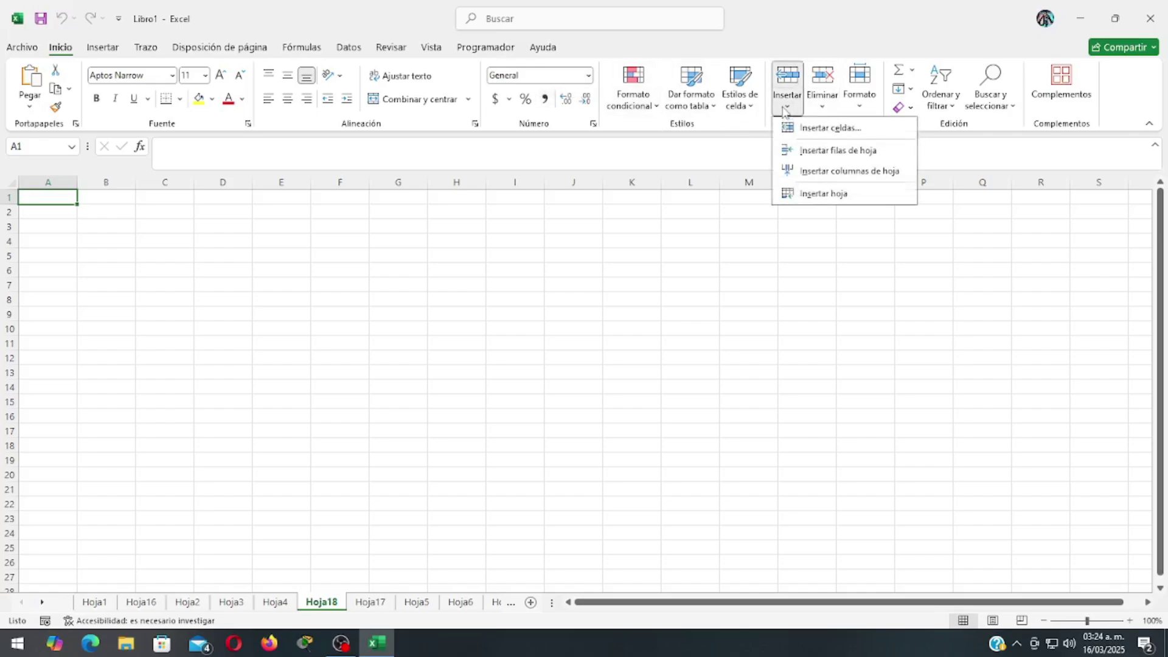
{"action": "left_click", "coordinate": [816, 193]}
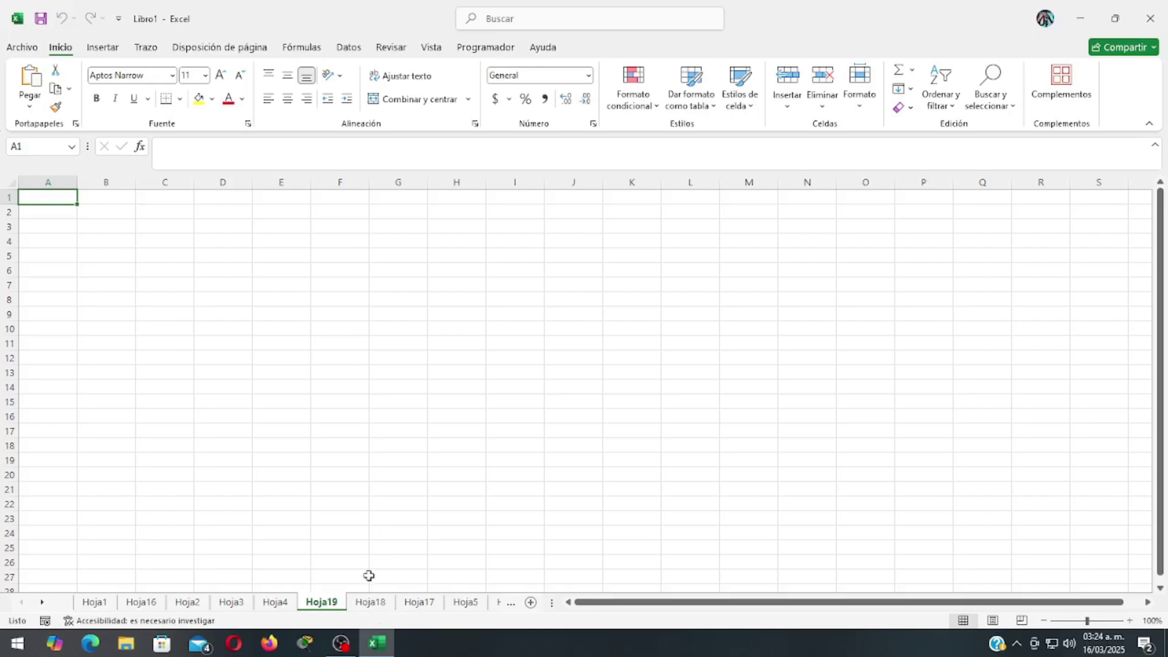
Insert a new worksheet (Hoja de cálculo) directly before Hoja19
{"action": "right_click", "coordinate": [327, 607]}
{"action": "left_click", "coordinate": [372, 404]}
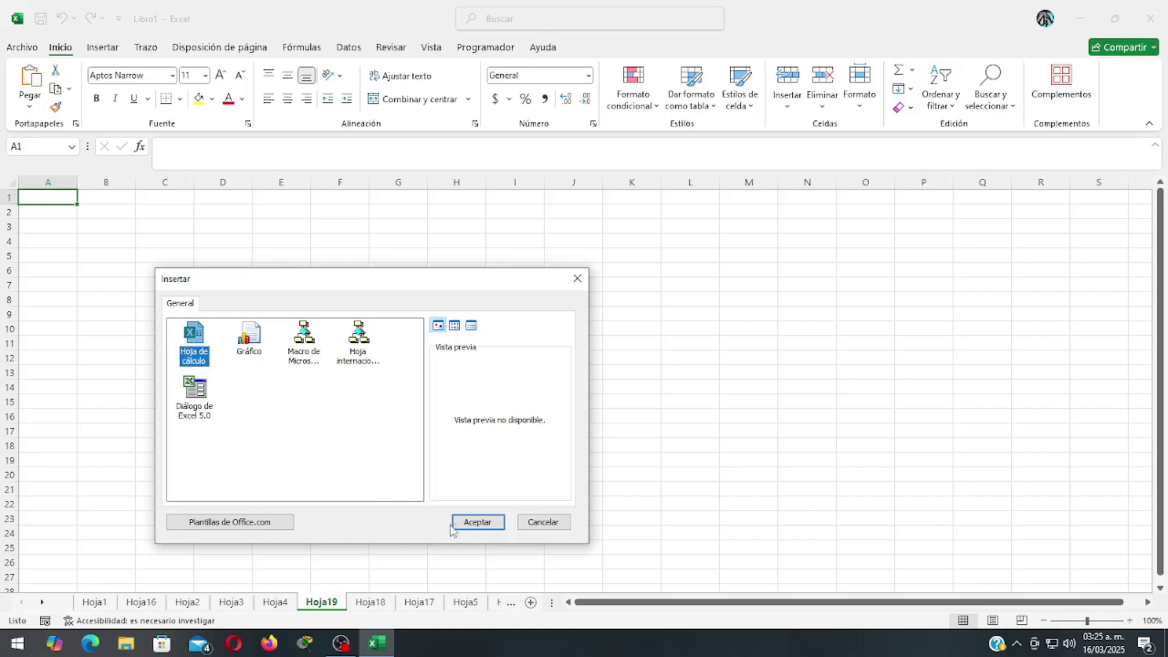
{"action": "left_click", "coordinate": [477, 522]}
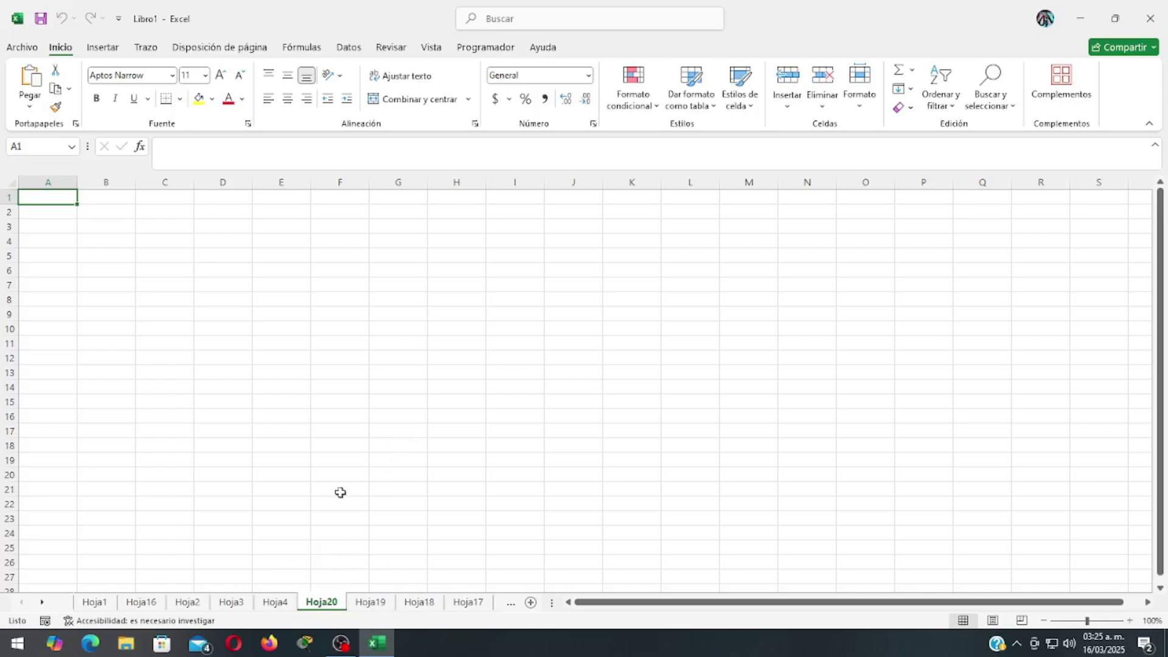
Delete the sheets Hoja20 and Hoja19 from the workbook
{"action": "right_click", "coordinate": [309, 604]}
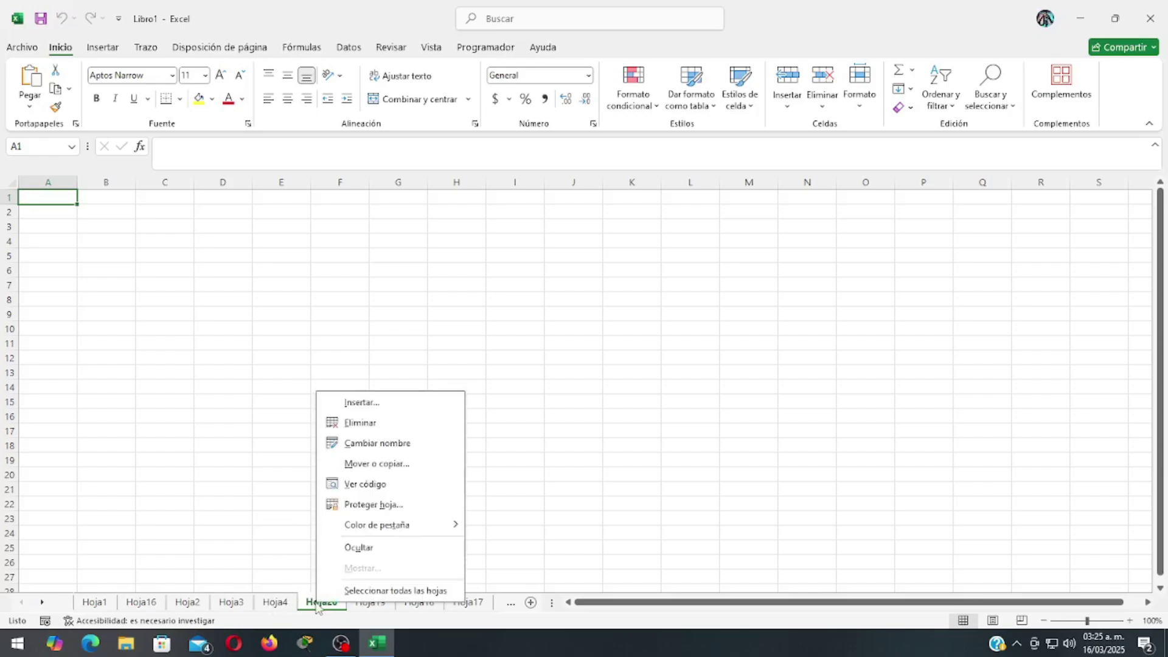
{"action": "left_click", "coordinate": [365, 423]}
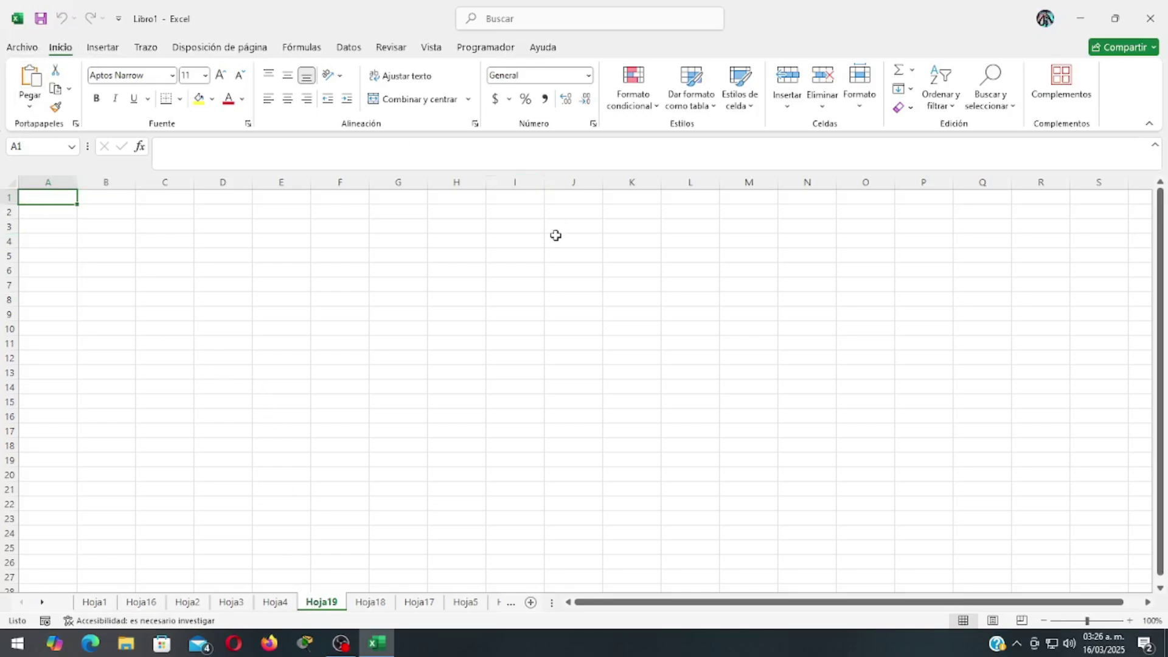
{"action": "left_click", "coordinate": [820, 109]}
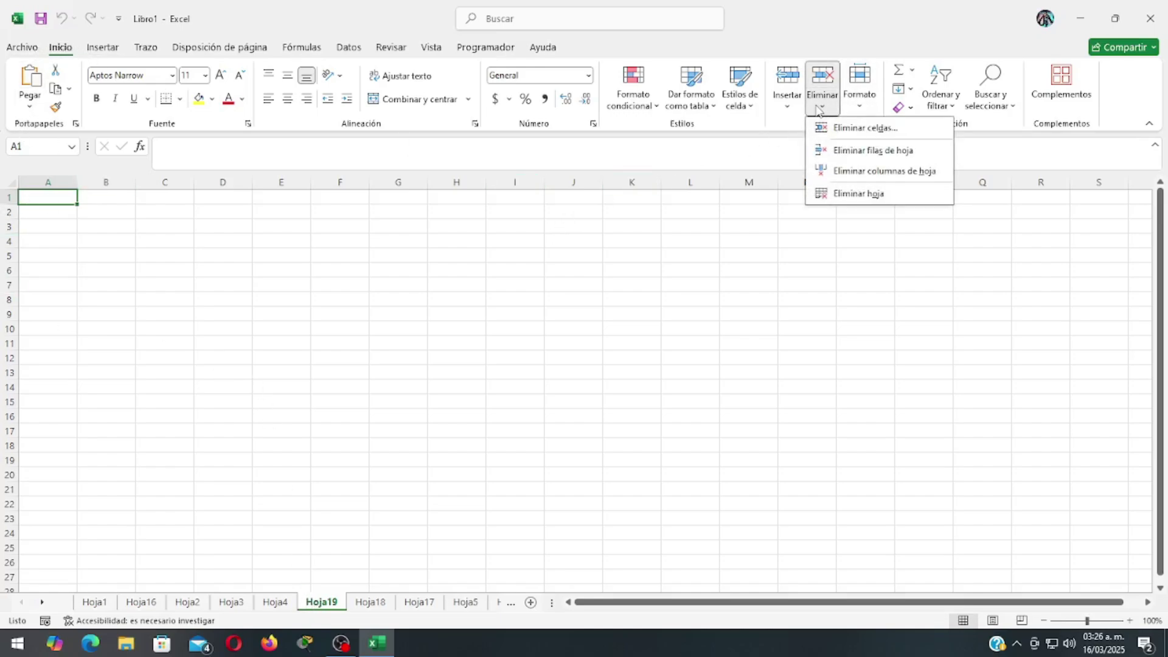
{"action": "left_click", "coordinate": [850, 201]}
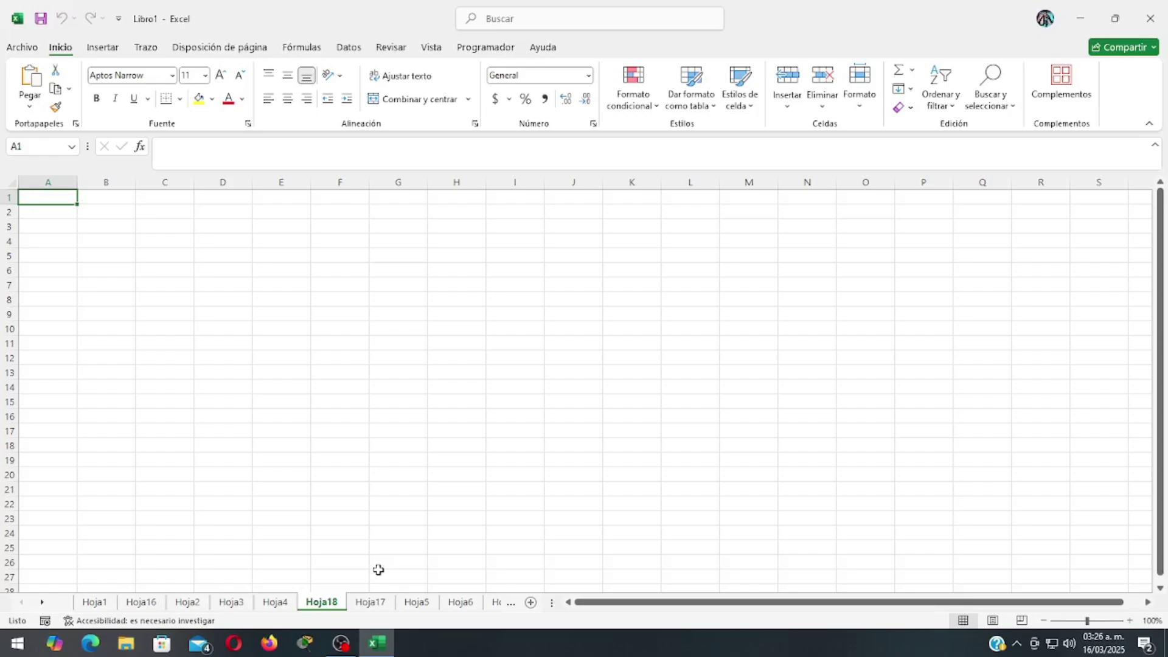
Open the names of sheets Hoja18, Hoja17 and Hoja6 for editing one after another, and return to Hoja1
{"action": "double_click", "coordinate": [319, 605]}
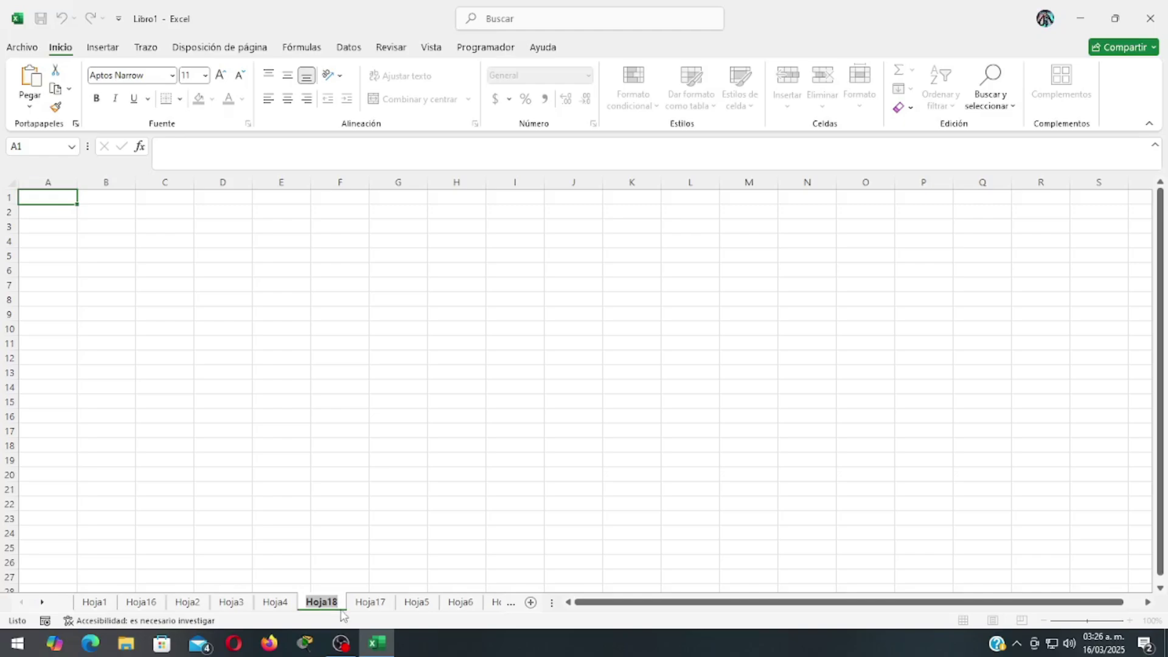
{"action": "left_click", "coordinate": [372, 604]}
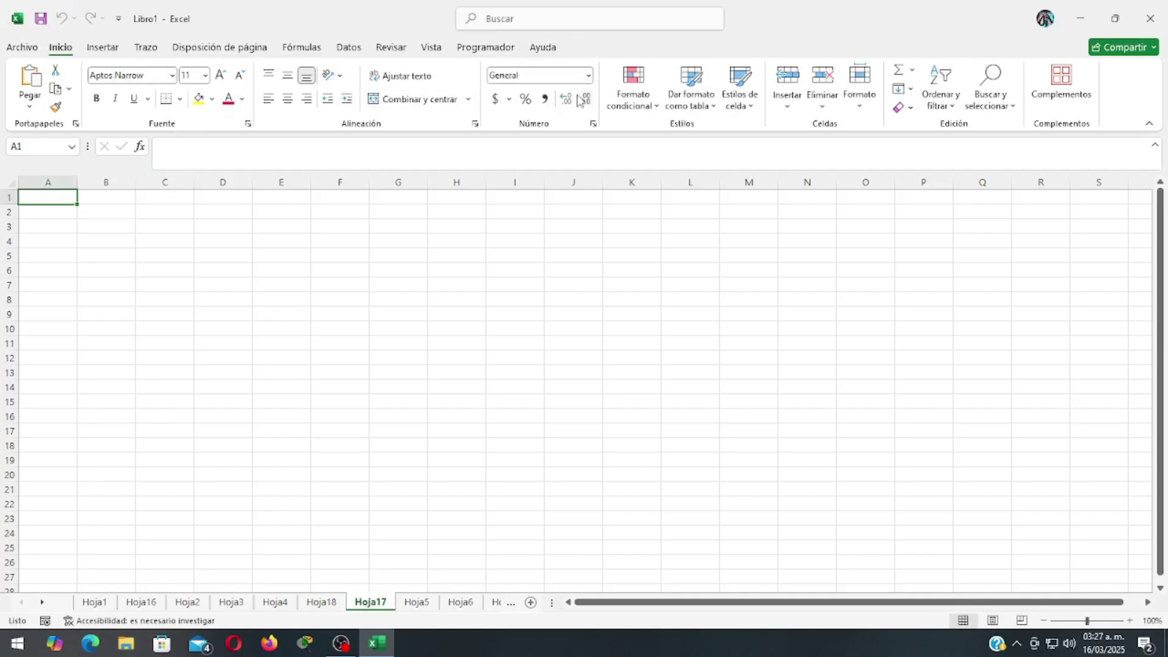
{"action": "left_click", "coordinate": [860, 107]}
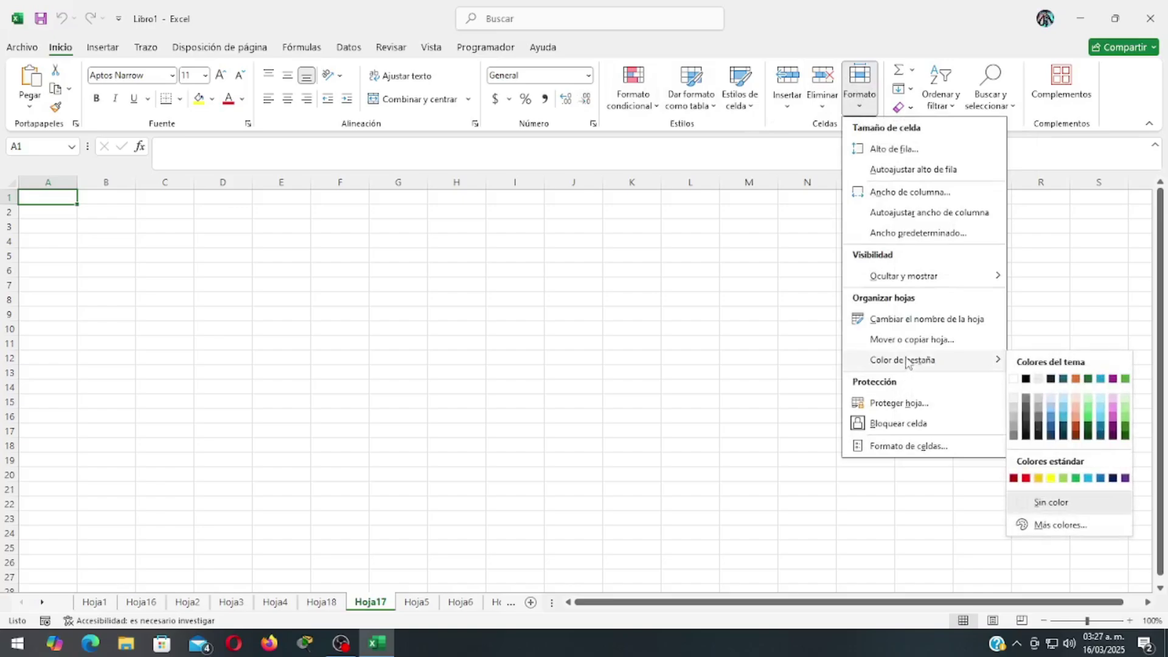
{"action": "left_click", "coordinate": [888, 321]}
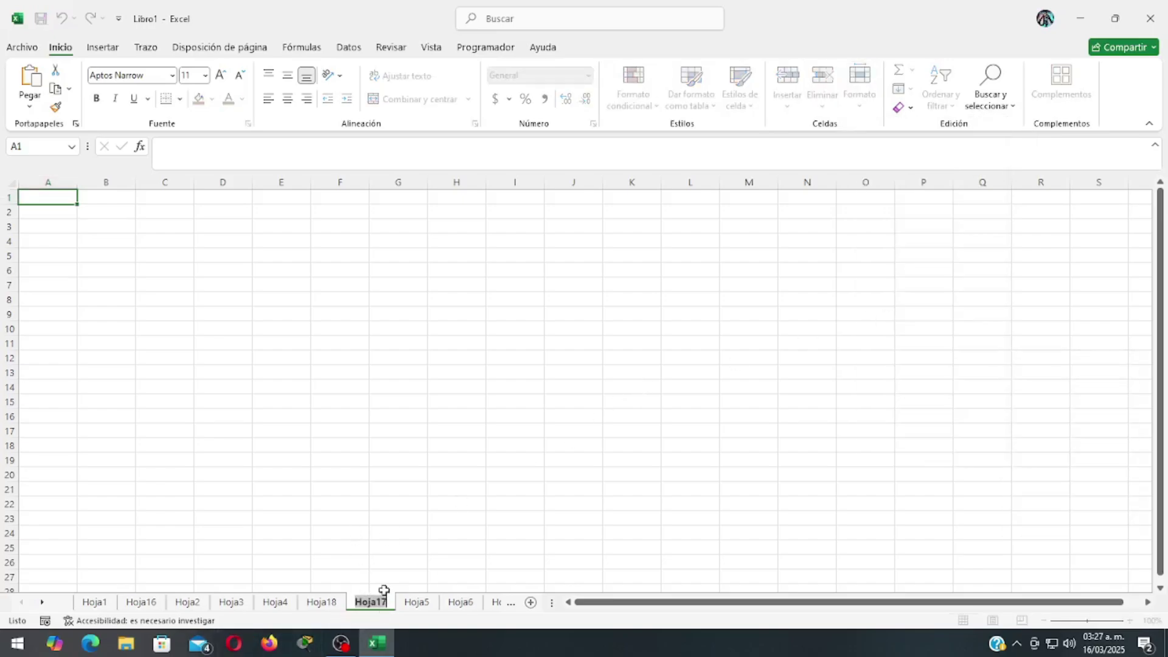
{"action": "left_click", "coordinate": [385, 529]}
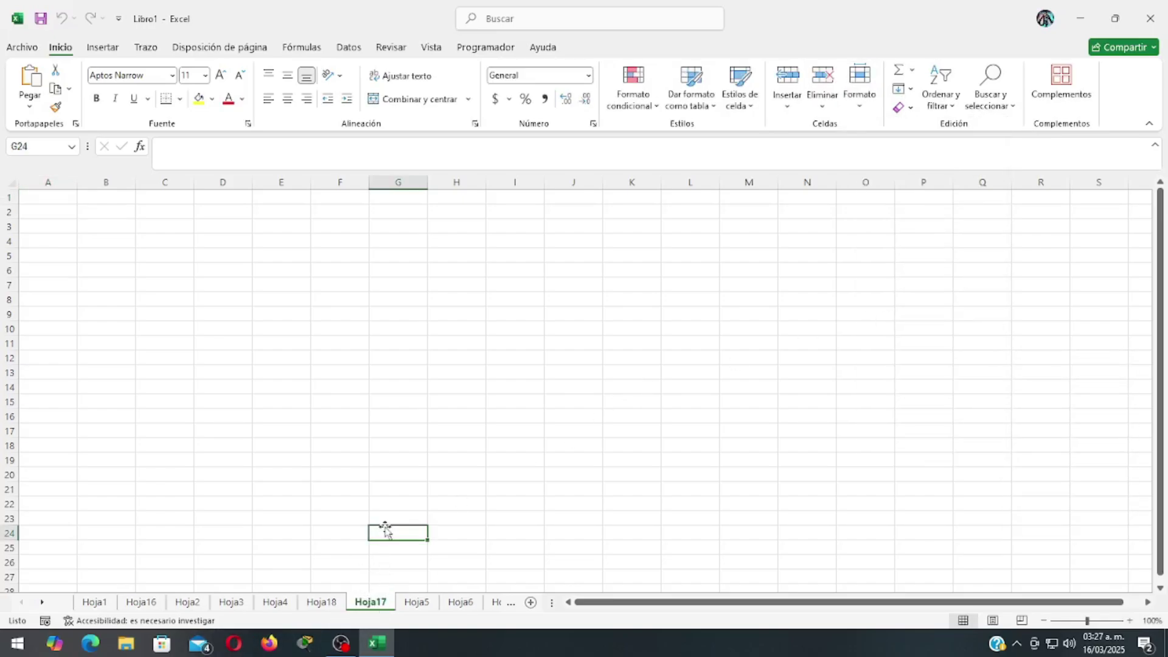
{"action": "right_click", "coordinate": [455, 604]}
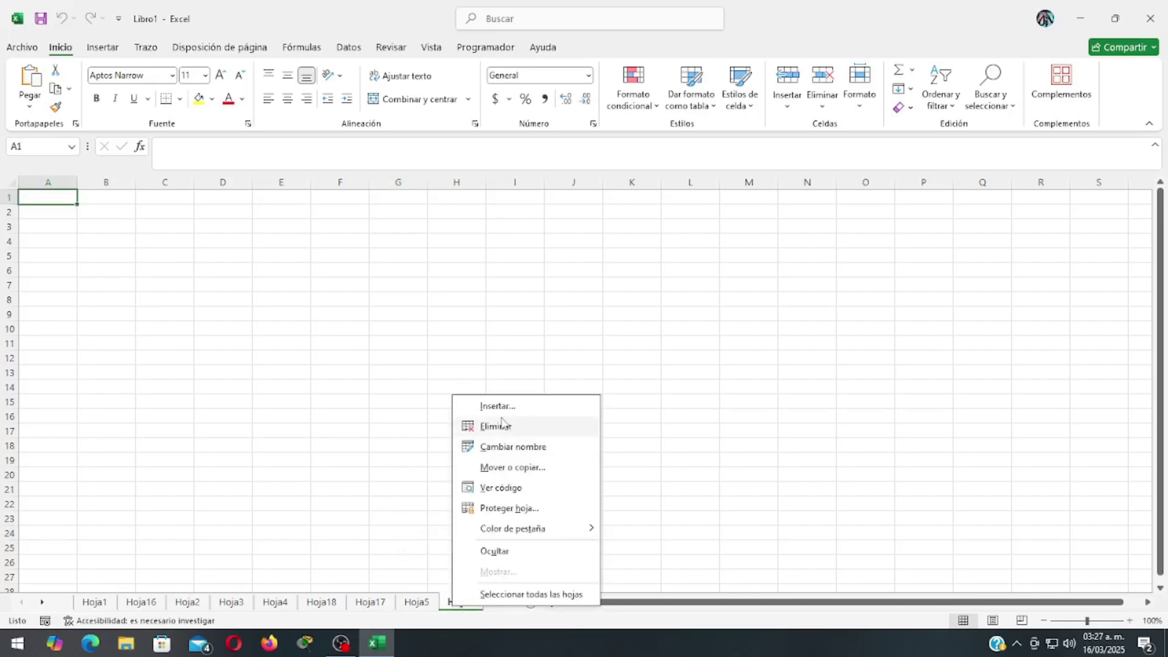
{"action": "left_click", "coordinate": [495, 446]}
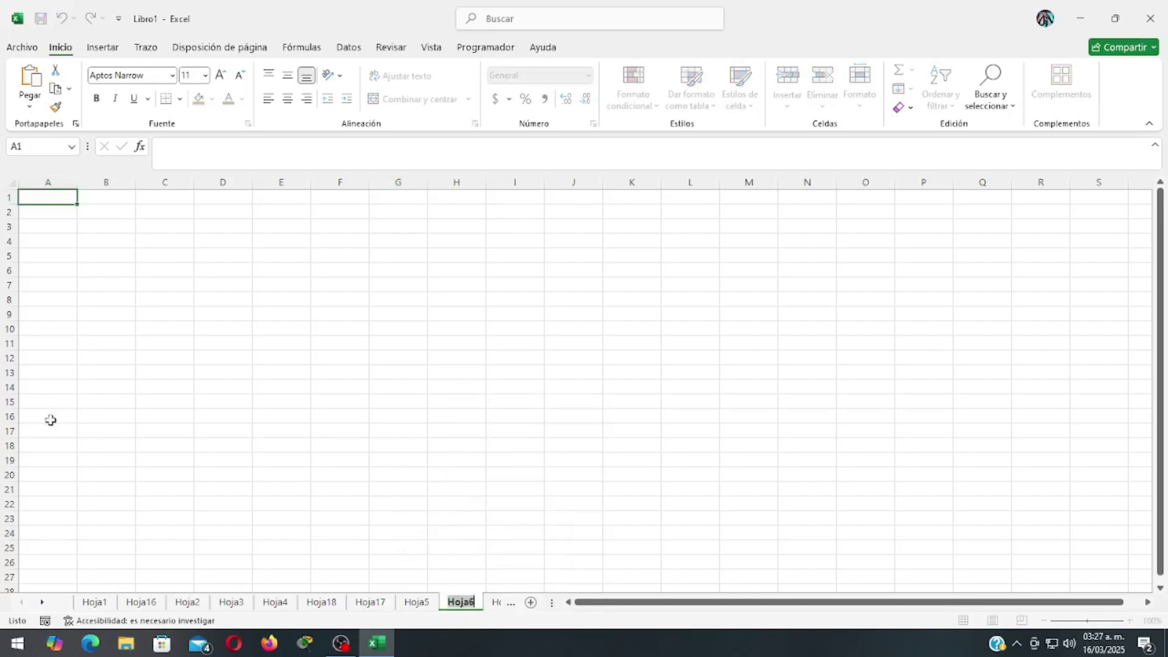
{"action": "left_click", "coordinate": [95, 603]}
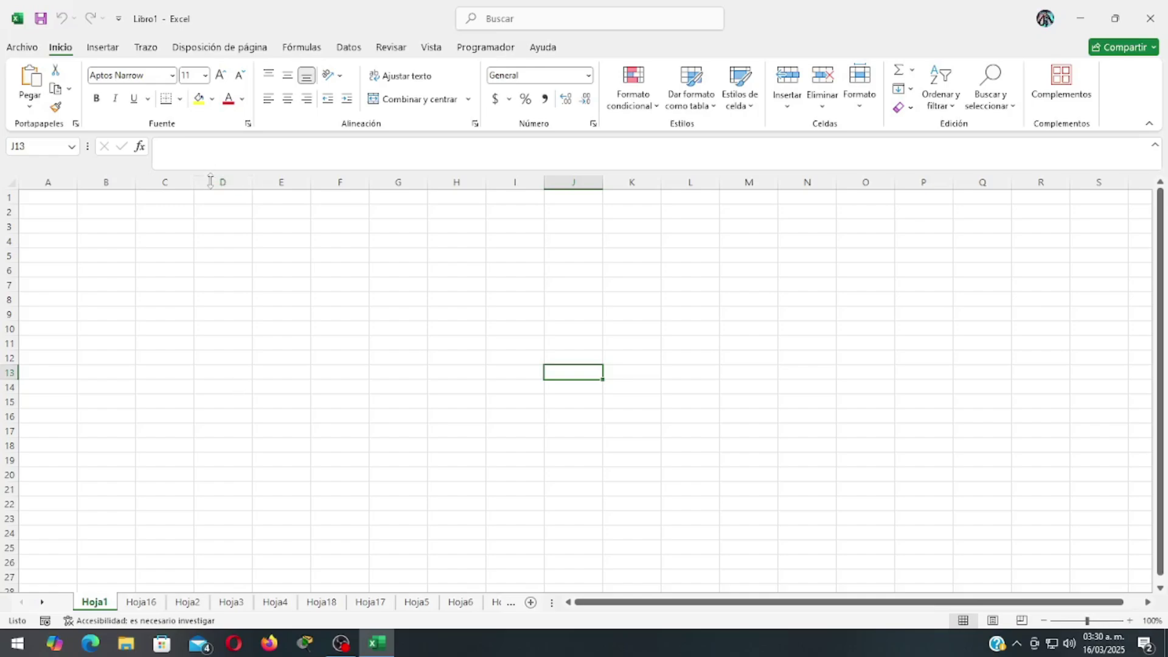
{"action": "right_click", "coordinate": [221, 604]}
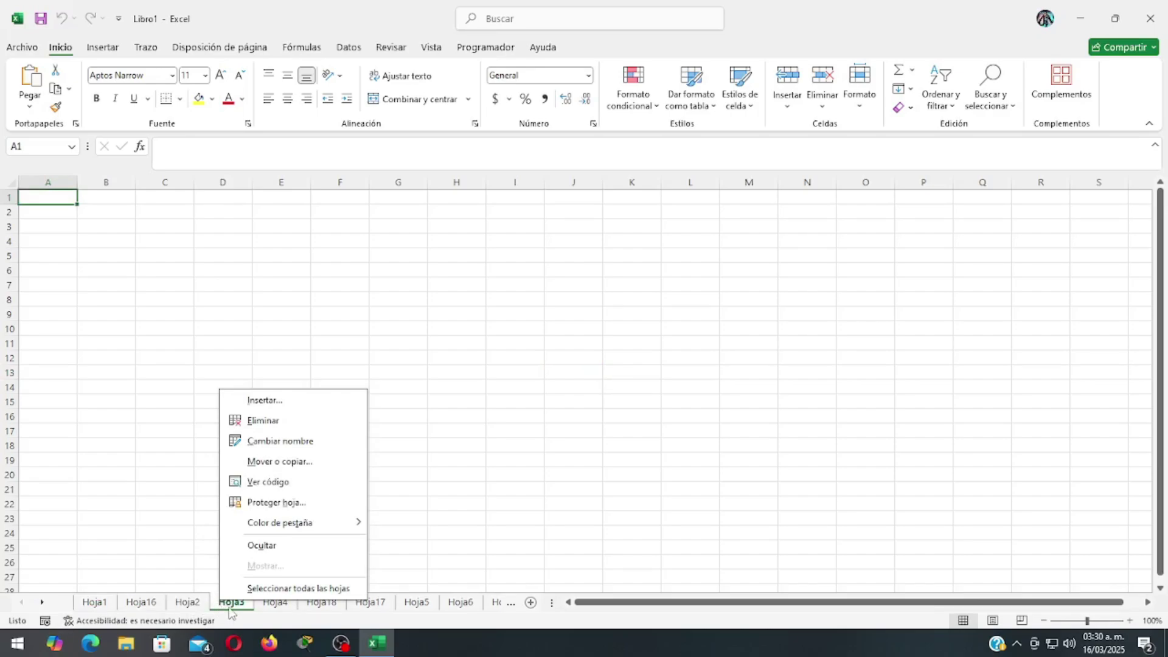
{"action": "key", "text": "Escape"}
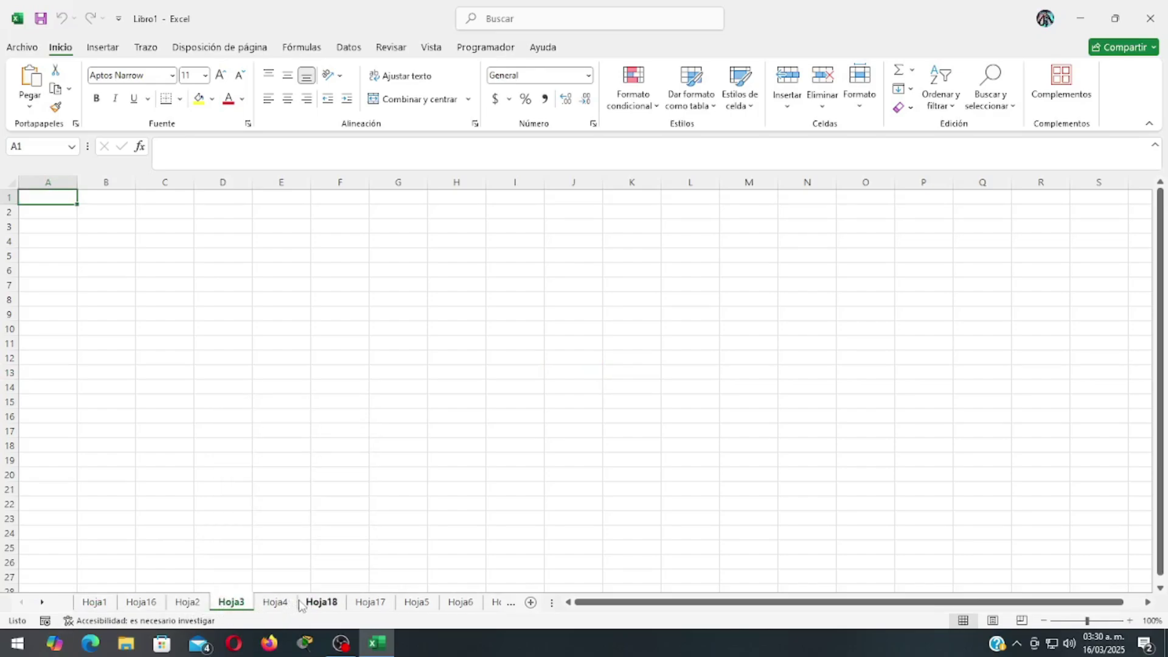
{"action": "left_click", "coordinate": [322, 604]}
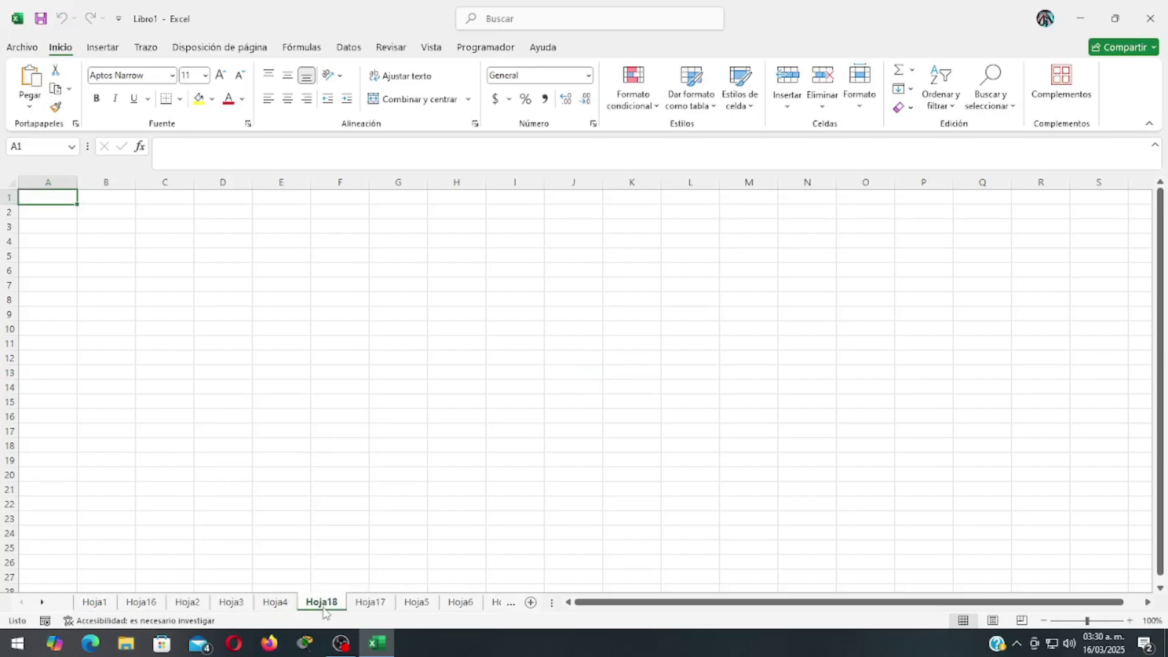
{"action": "left_click", "coordinate": [232, 604]}
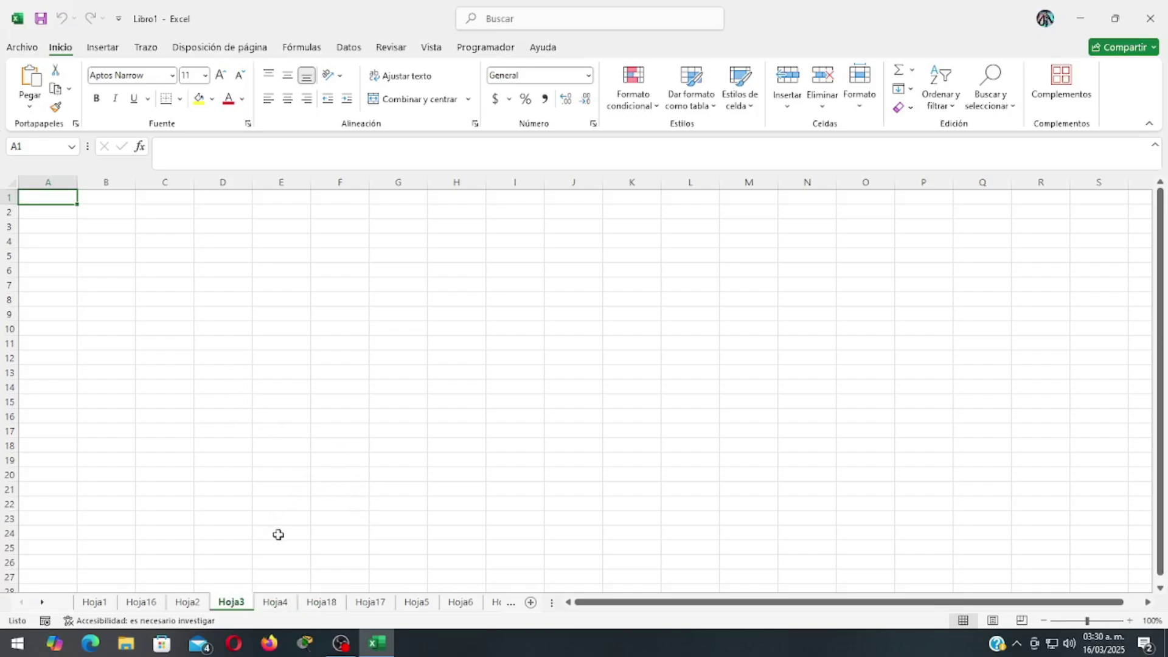
Set the tab color of Hoja18 to the light orange theme color
{"action": "left_click", "coordinate": [323, 609]}
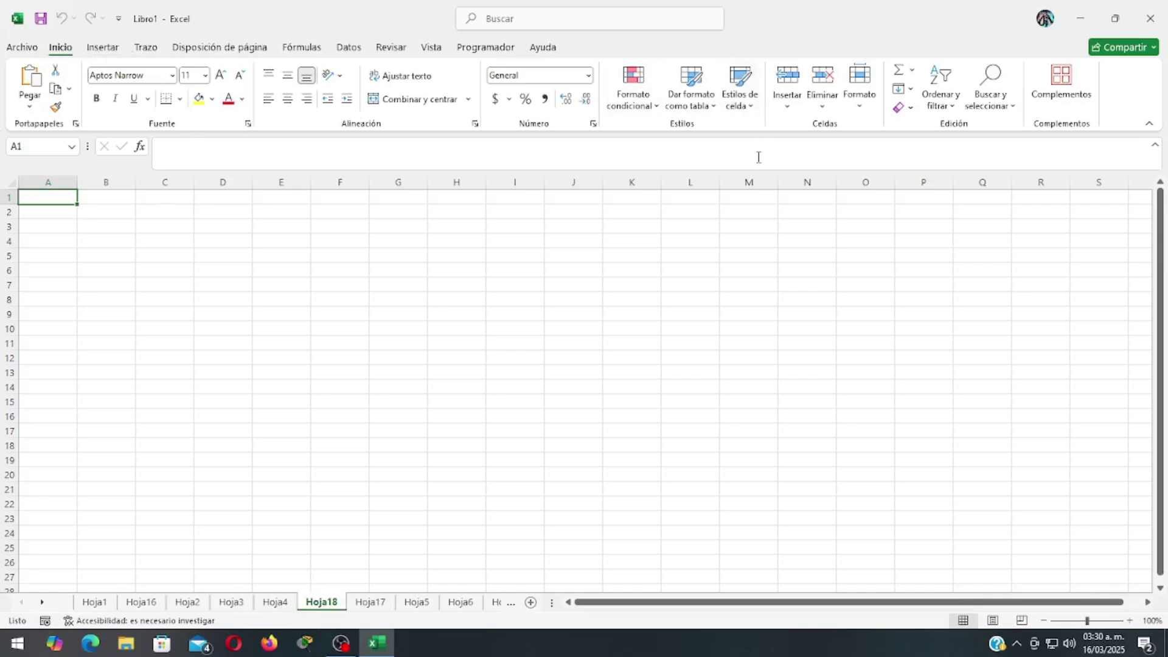
{"action": "left_click", "coordinate": [860, 85]}
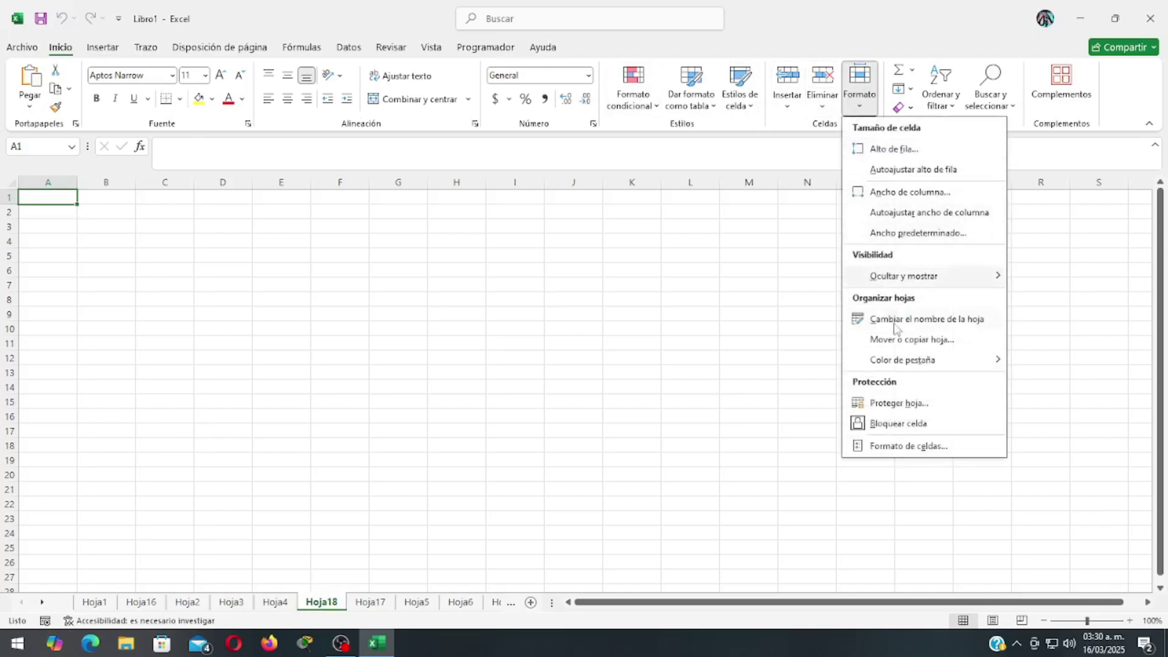
{"action": "mouse_move", "coordinate": [902, 359]}
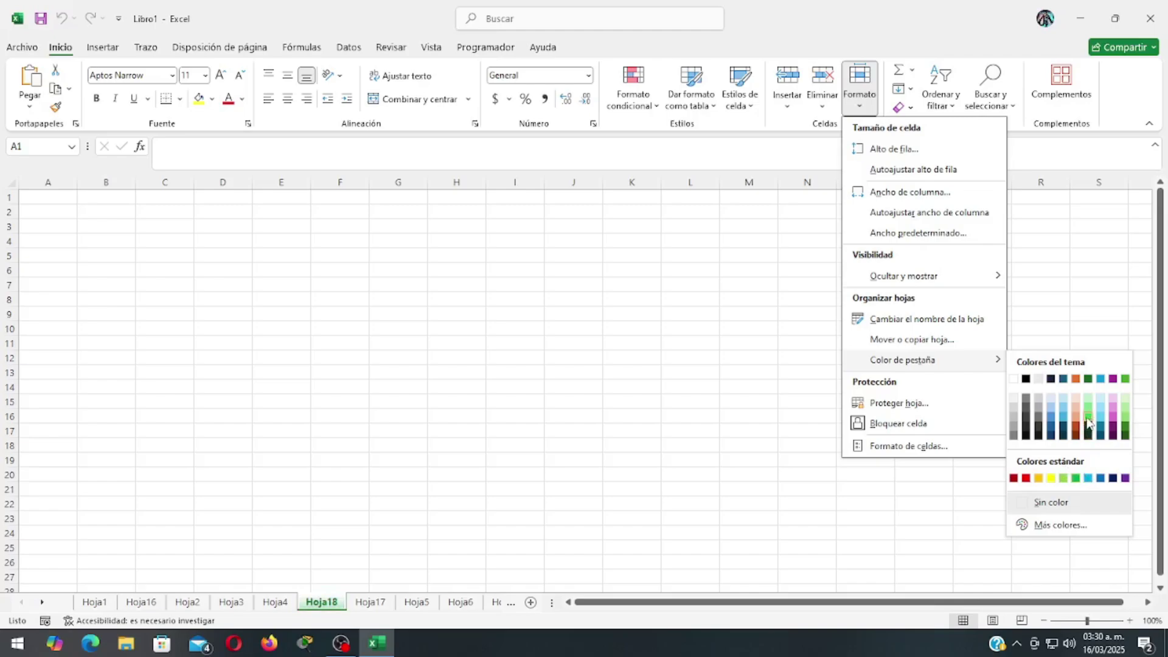
{"action": "left_click", "coordinate": [1069, 416]}
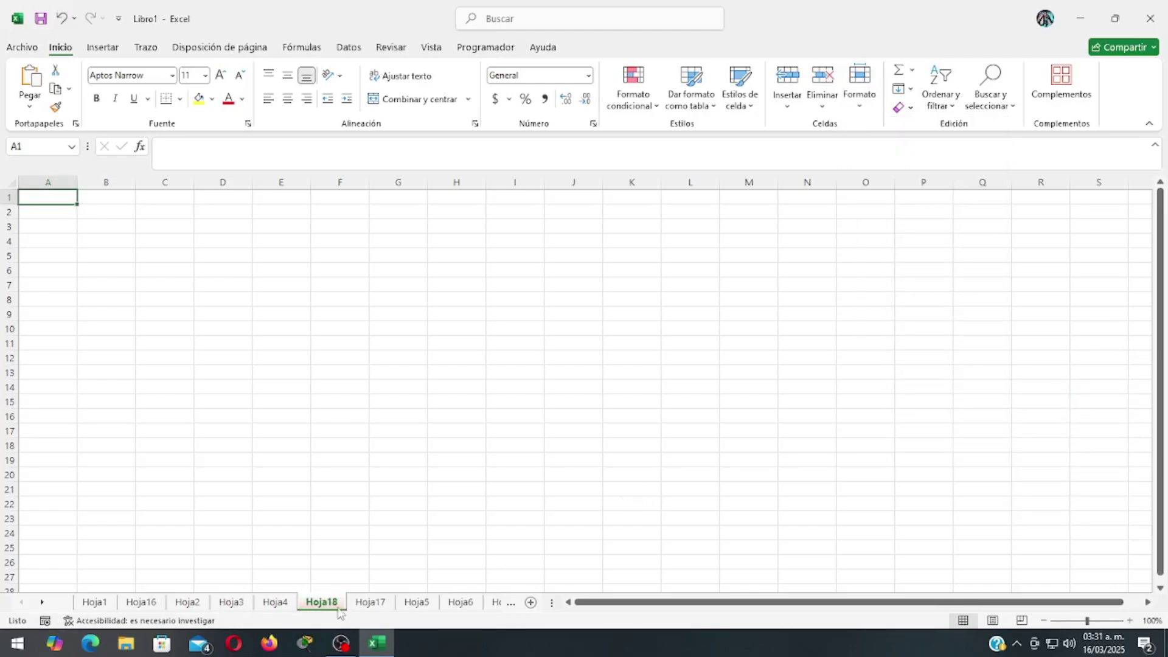
Set the tab color of Hoja17 to standard red
{"action": "left_click", "coordinate": [371, 602]}
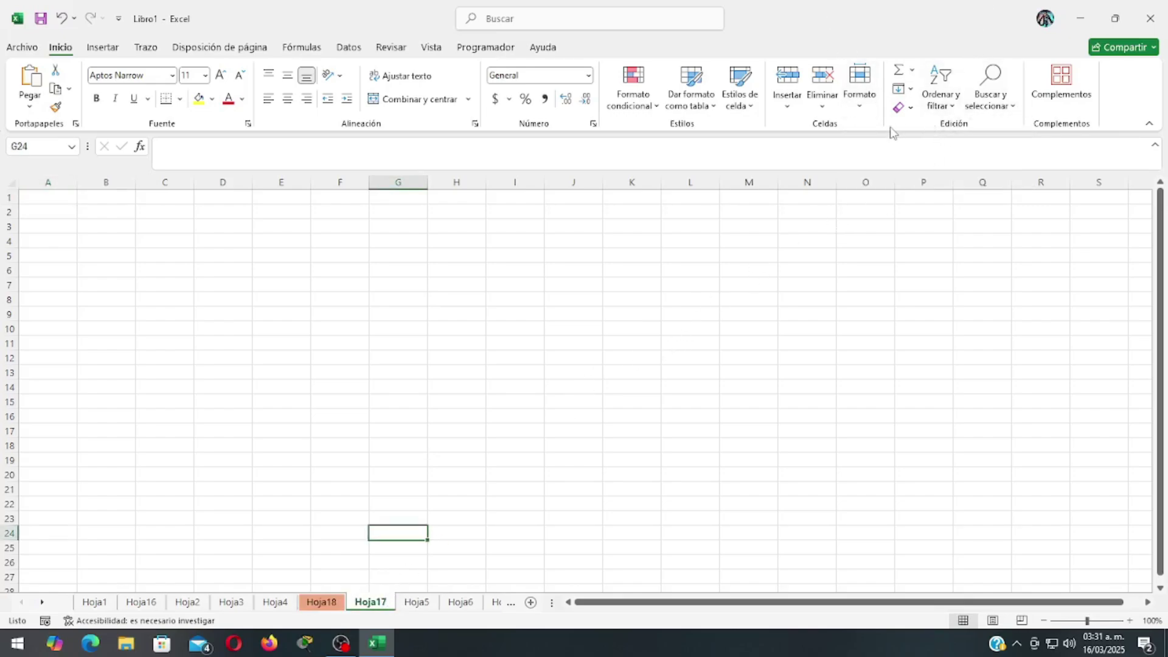
{"action": "left_click", "coordinate": [860, 106]}
{"action": "mouse_move", "coordinate": [895, 360]}
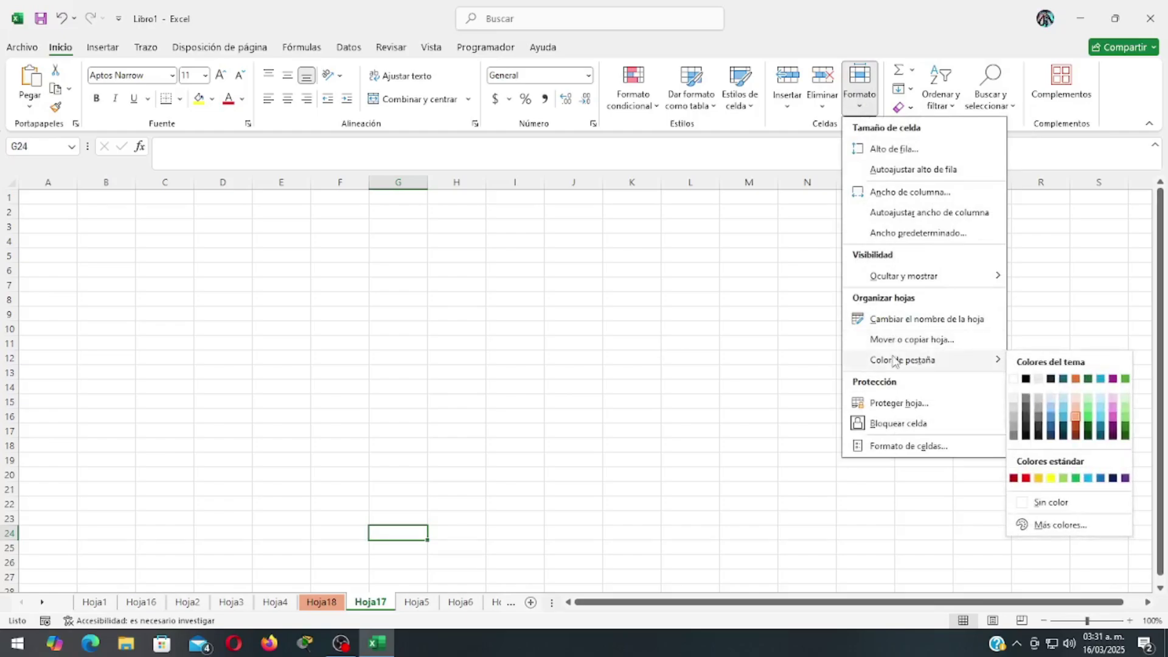
{"action": "left_click", "coordinate": [1026, 479]}
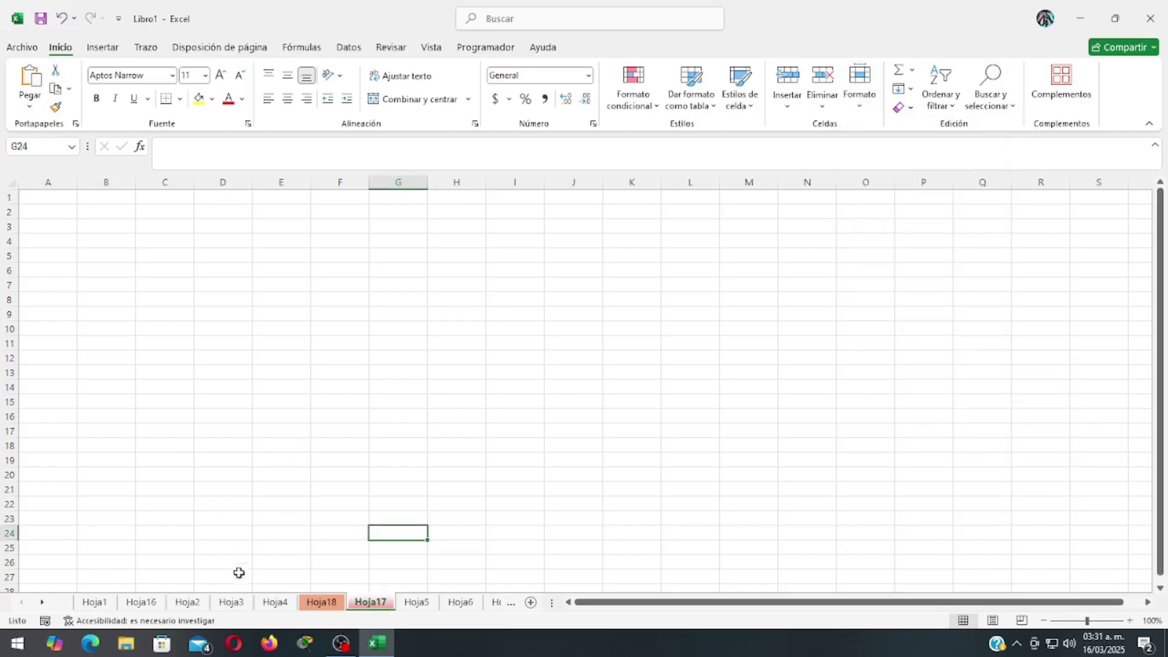
Group sheets Hoja4, Hoja18 and Hoja17 and set them up to move before Hoja14 within Libro1, without creating a copy
{"action": "left_click", "coordinate": [275, 602]}
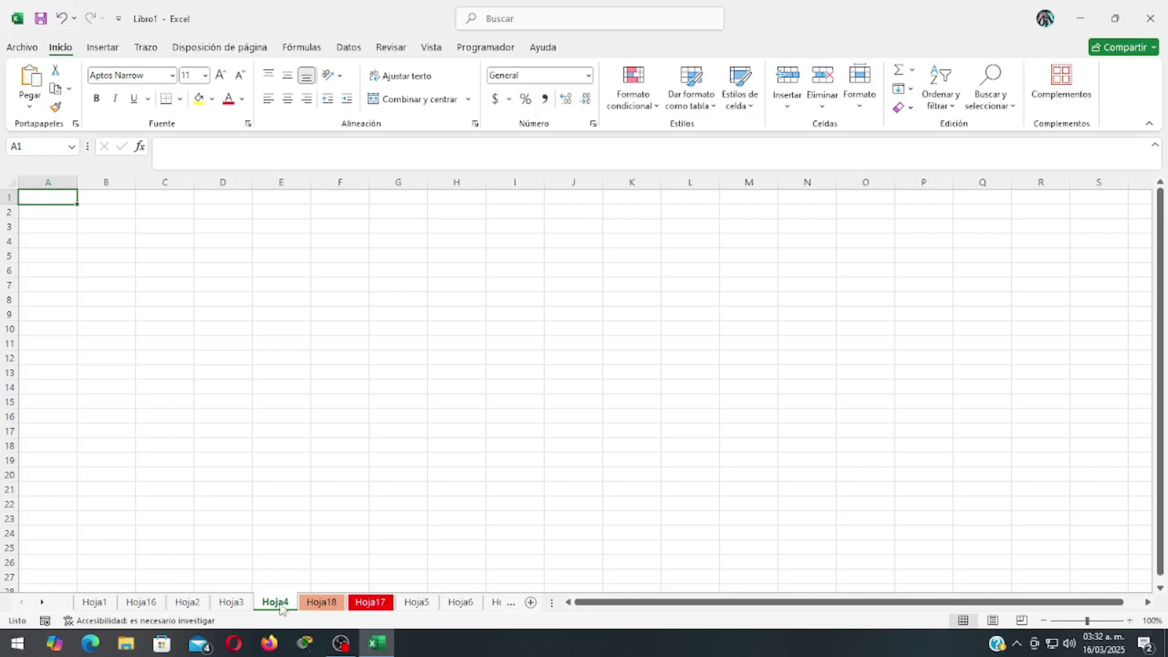
{"action": "left_click", "coordinate": [321, 603], "text": "ctrl"}
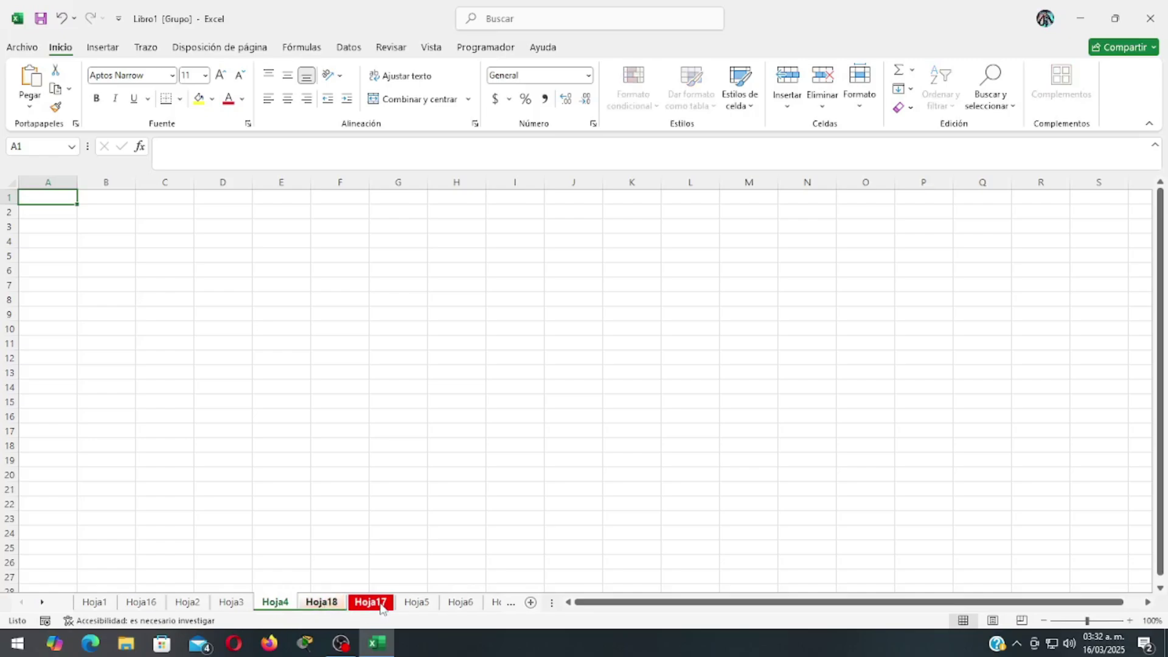
{"action": "left_click", "coordinate": [382, 605], "text": "ctrl"}
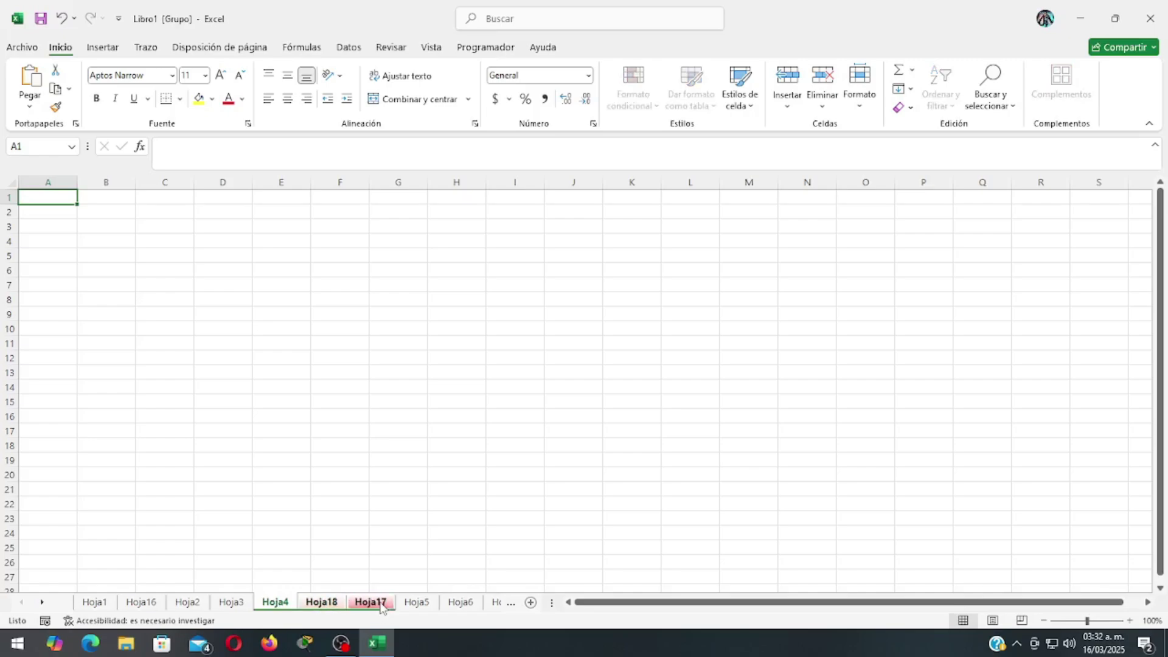
{"action": "right_click", "coordinate": [381, 605]}
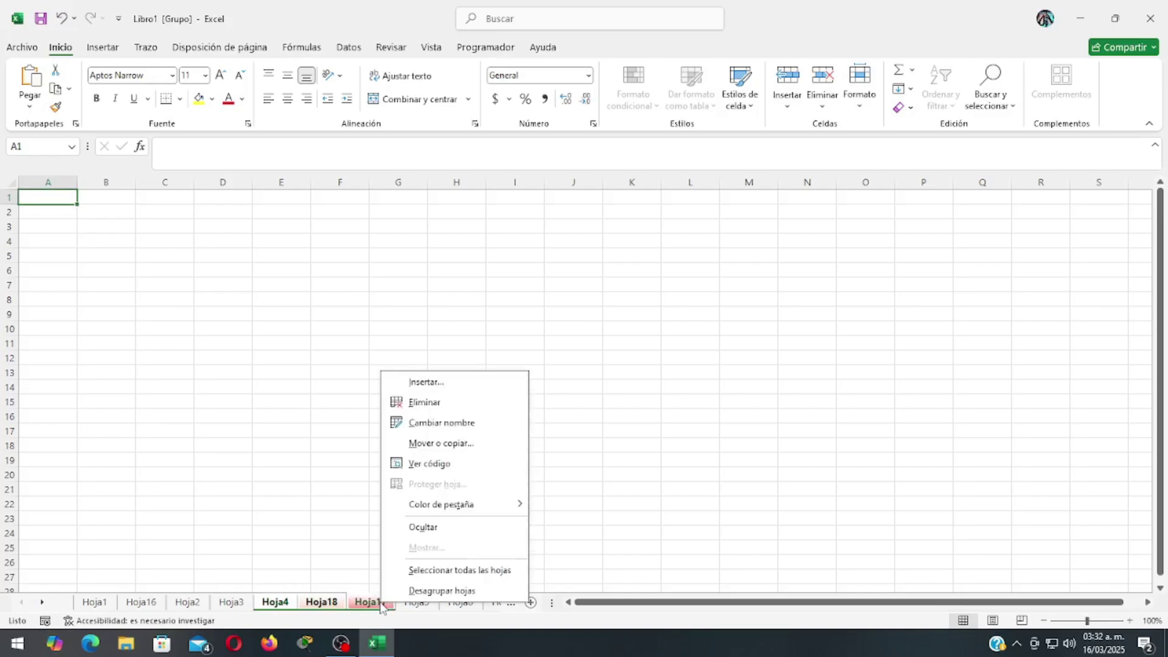
{"action": "left_click", "coordinate": [434, 451]}
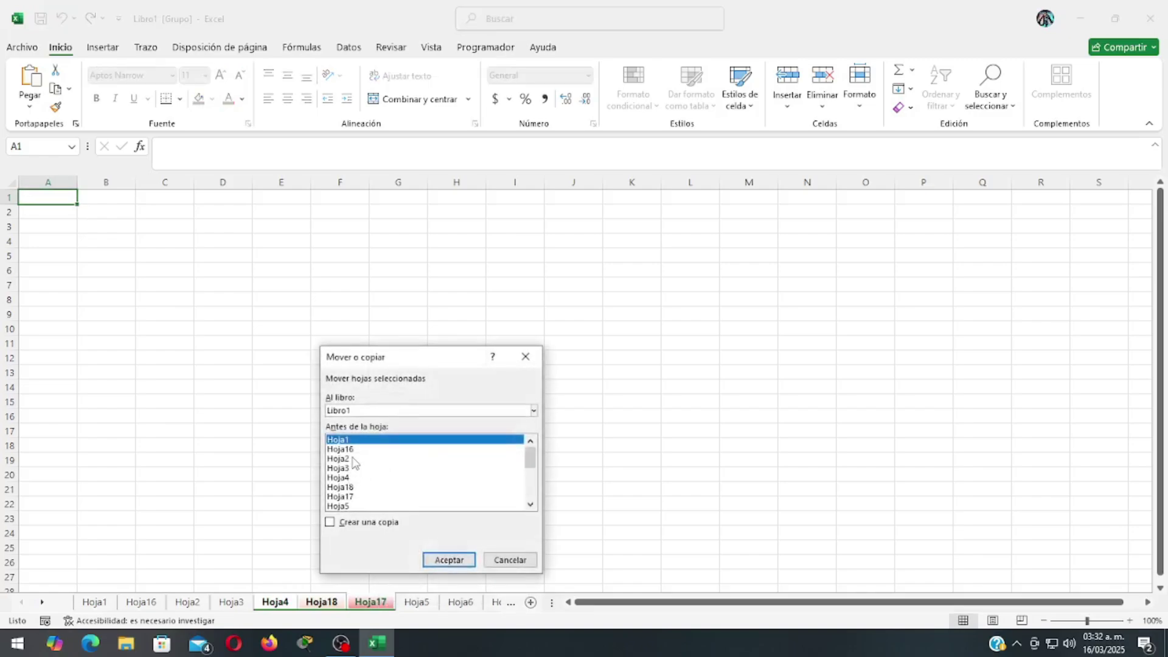
{"action": "left_click", "coordinate": [345, 412]}
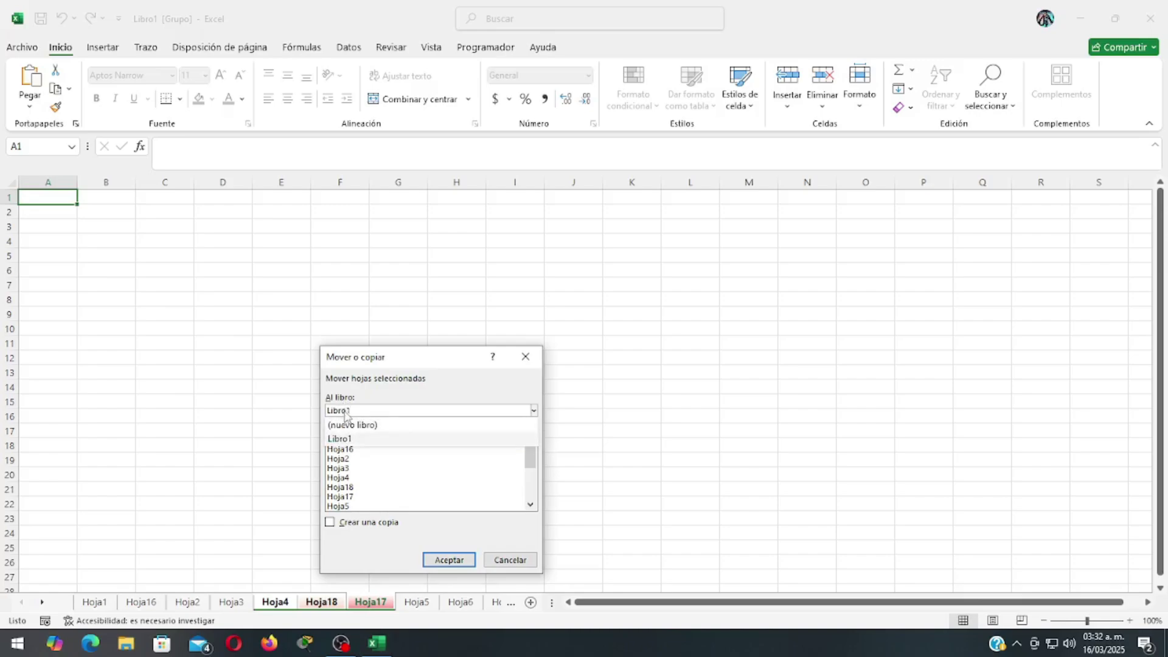
{"action": "left_click", "coordinate": [361, 412]}
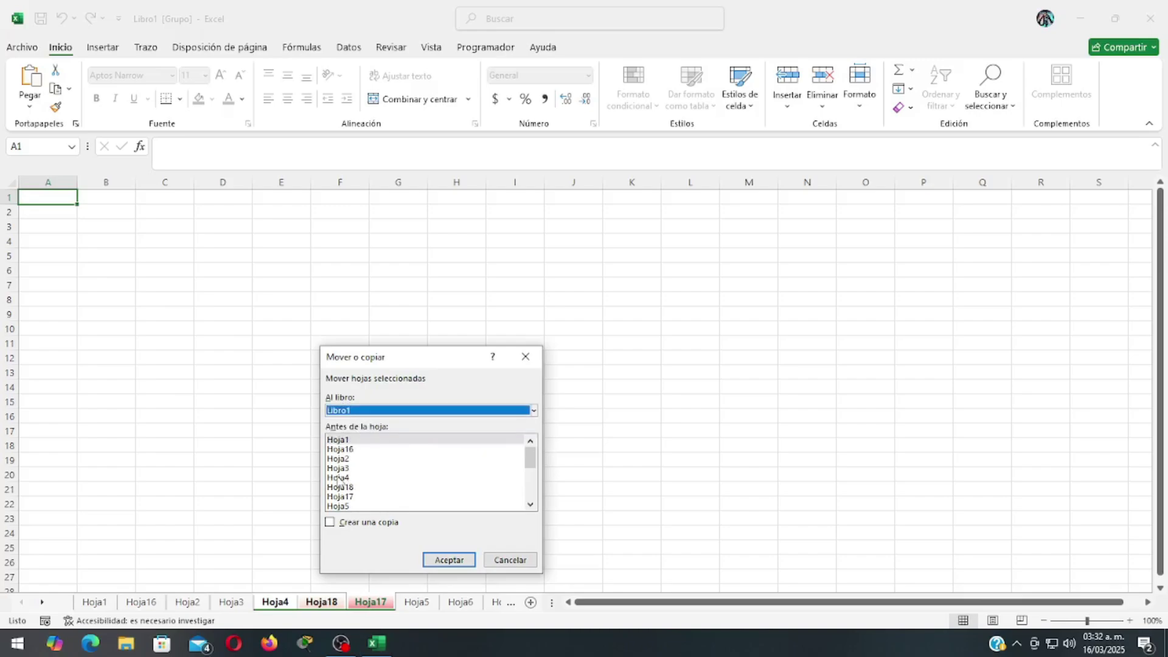
{"action": "scroll", "coordinate": [342, 490], "scroll_direction": "down", "scroll_amount": 4}
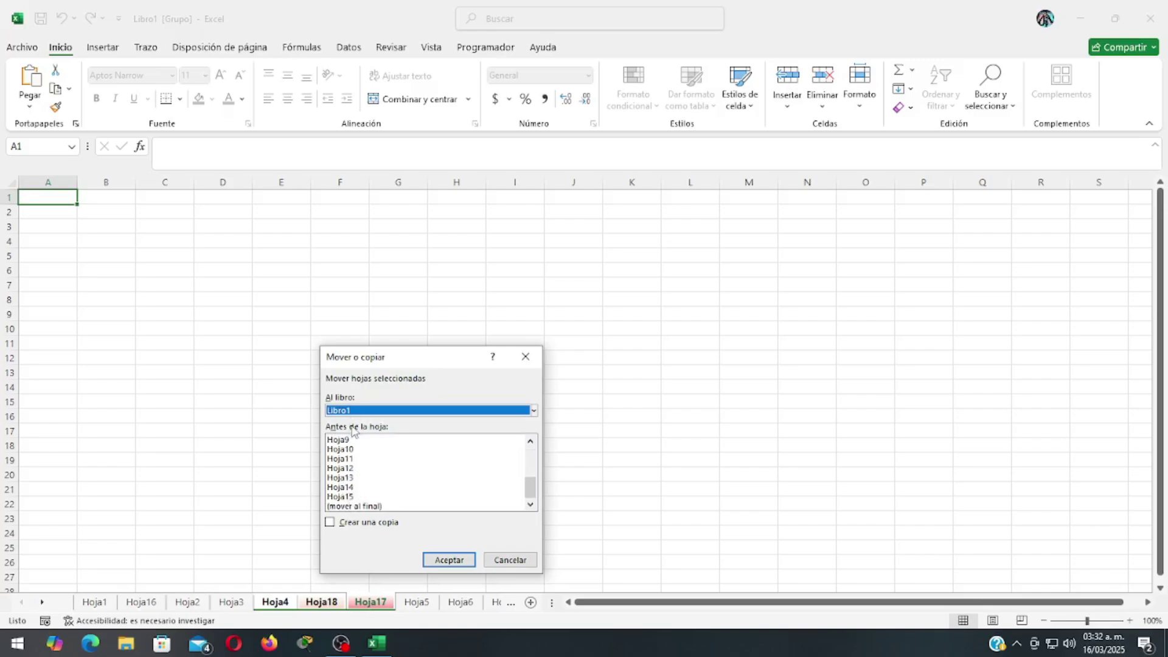
{"action": "left_click", "coordinate": [339, 489]}
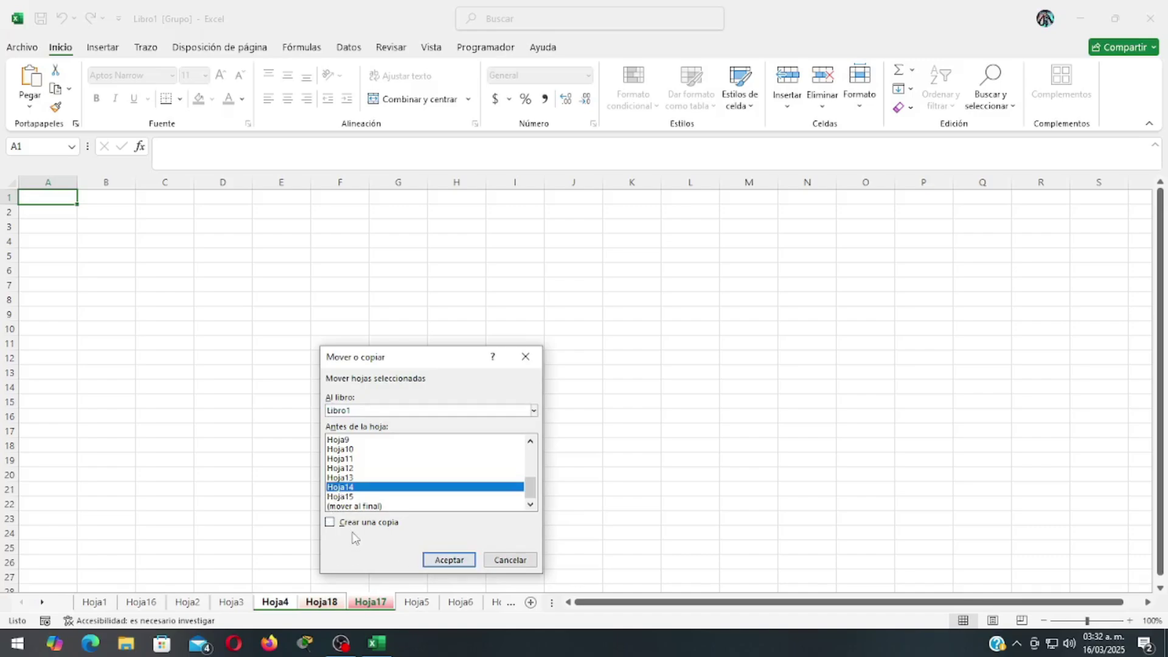
{"action": "left_click", "coordinate": [348, 411]}
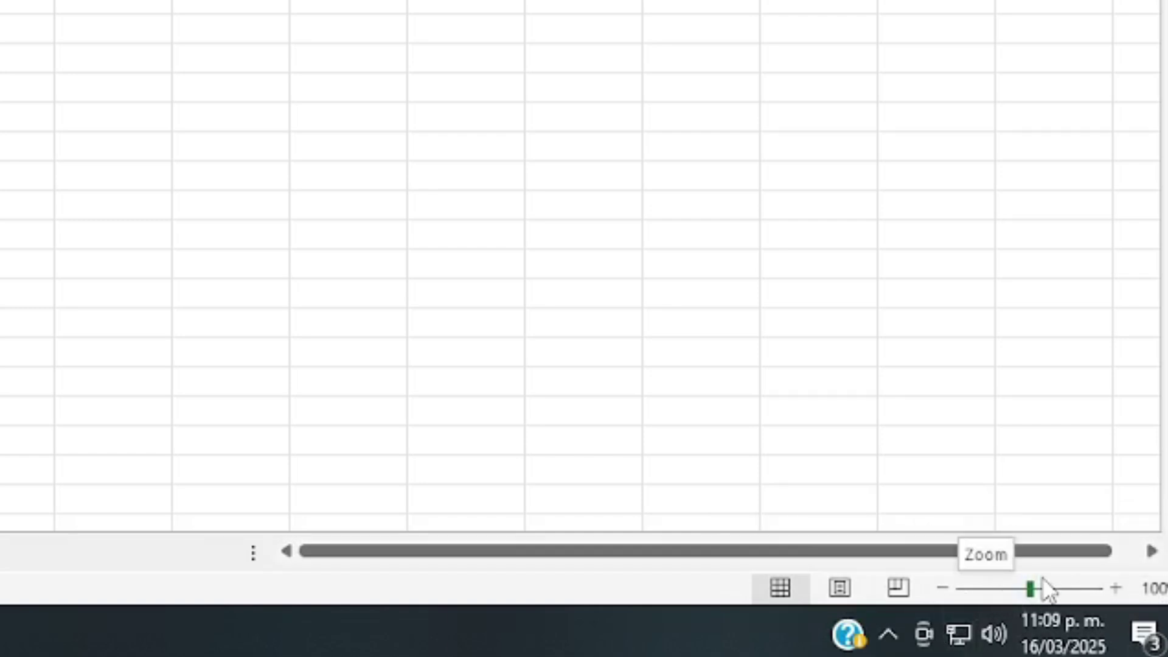
Zoom the sheet out to the minimum and in to the maximum, and return it to 100%
{"action": "left_click_drag", "start_coordinate": [1029, 588], "coordinate": [952, 590]}
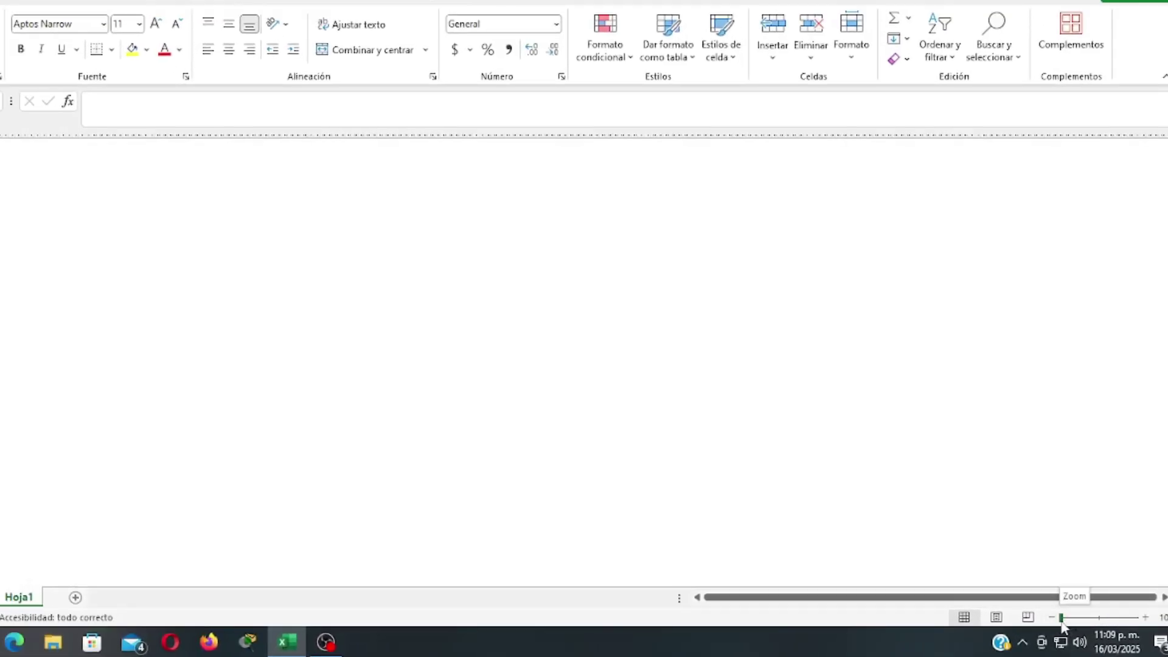
{"action": "left_click_drag", "start_coordinate": [1061, 619], "coordinate": [1136, 619]}
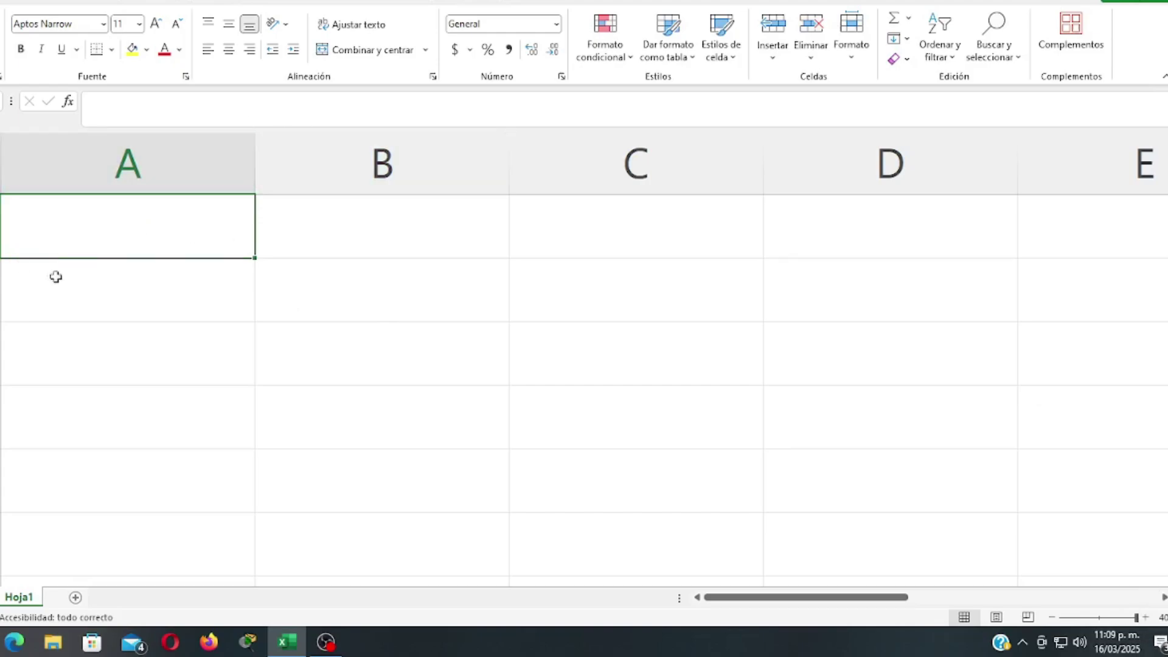
{"action": "left_click", "coordinate": [1098, 617]}
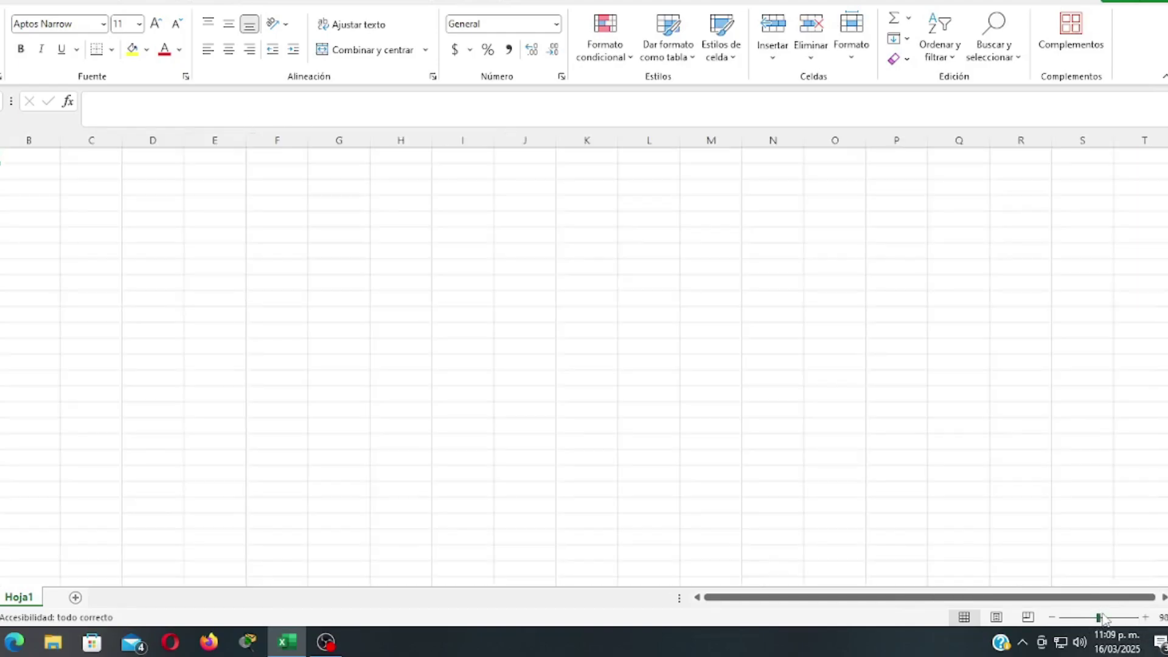
{"action": "left_click", "coordinate": [1102, 619]}
{"action": "left_click", "coordinate": [1099, 618]}
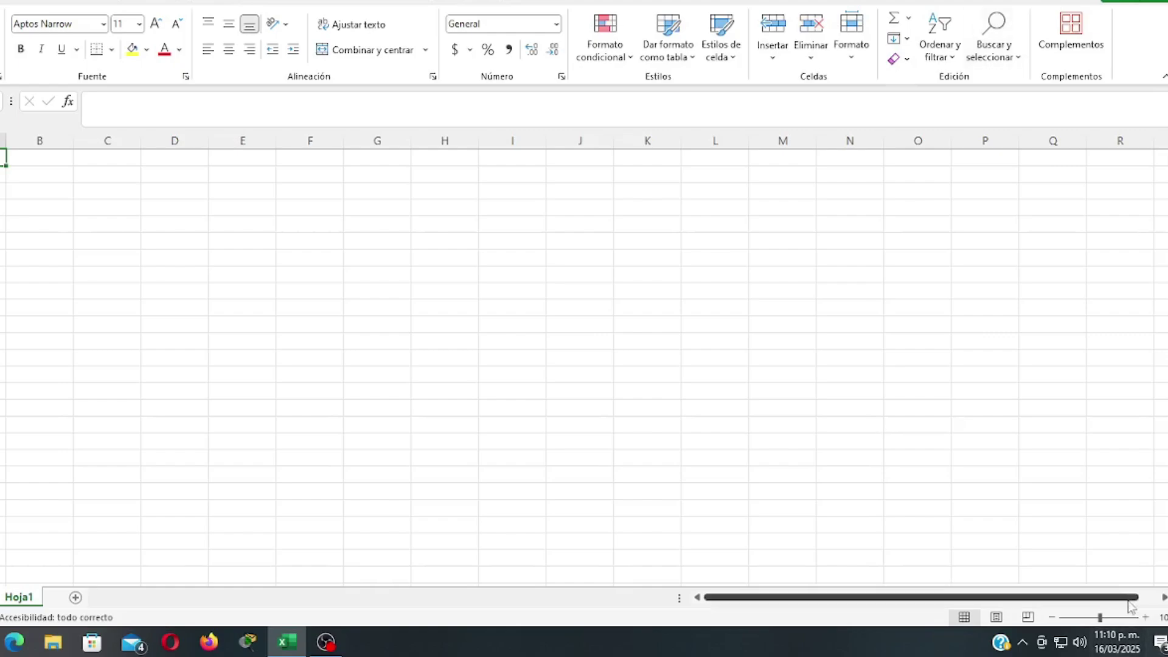
Vary the sheet's zoom between 37% and 70% and bring it back to 100%
{"action": "left_click_drag", "start_coordinate": [1100, 618], "coordinate": [1072, 618]}
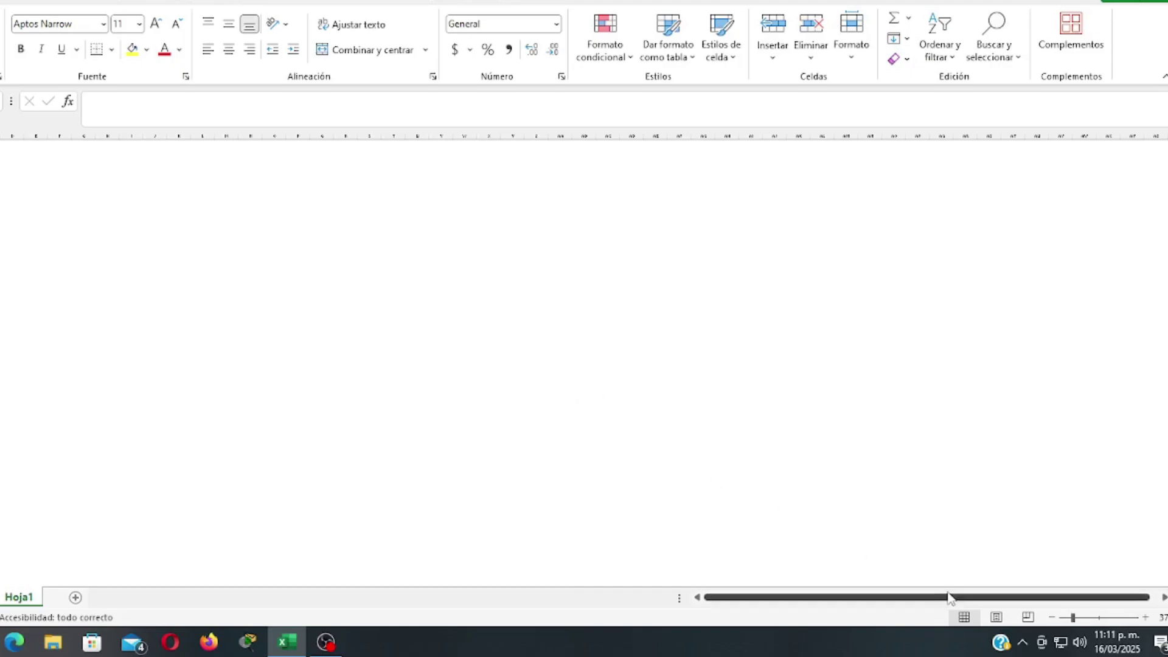
{"action": "left_click", "coordinate": [1146, 617]}
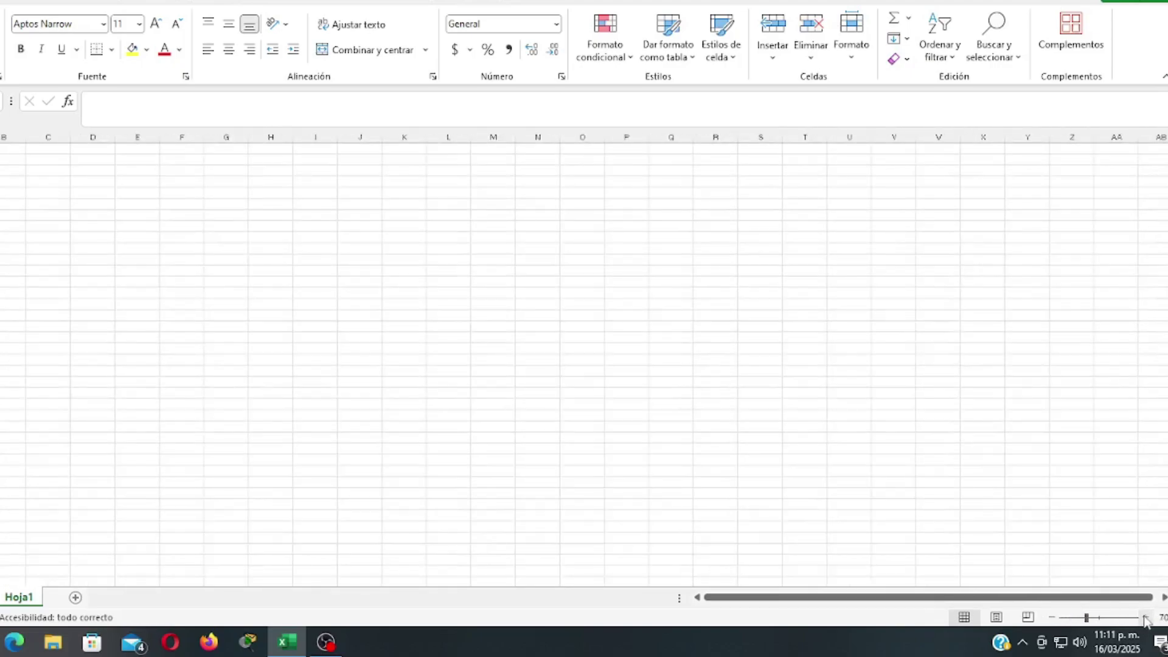
{"action": "left_click", "coordinate": [1078, 618]}
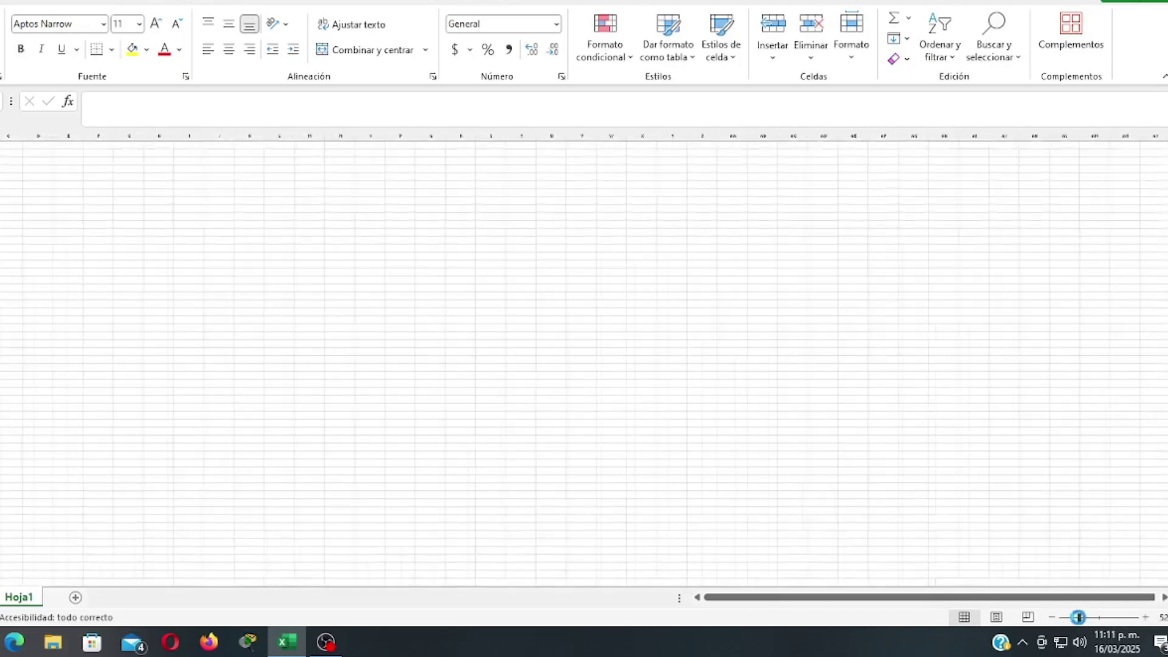
{"action": "left_click_drag", "start_coordinate": [1078, 618], "coordinate": [1098, 617]}
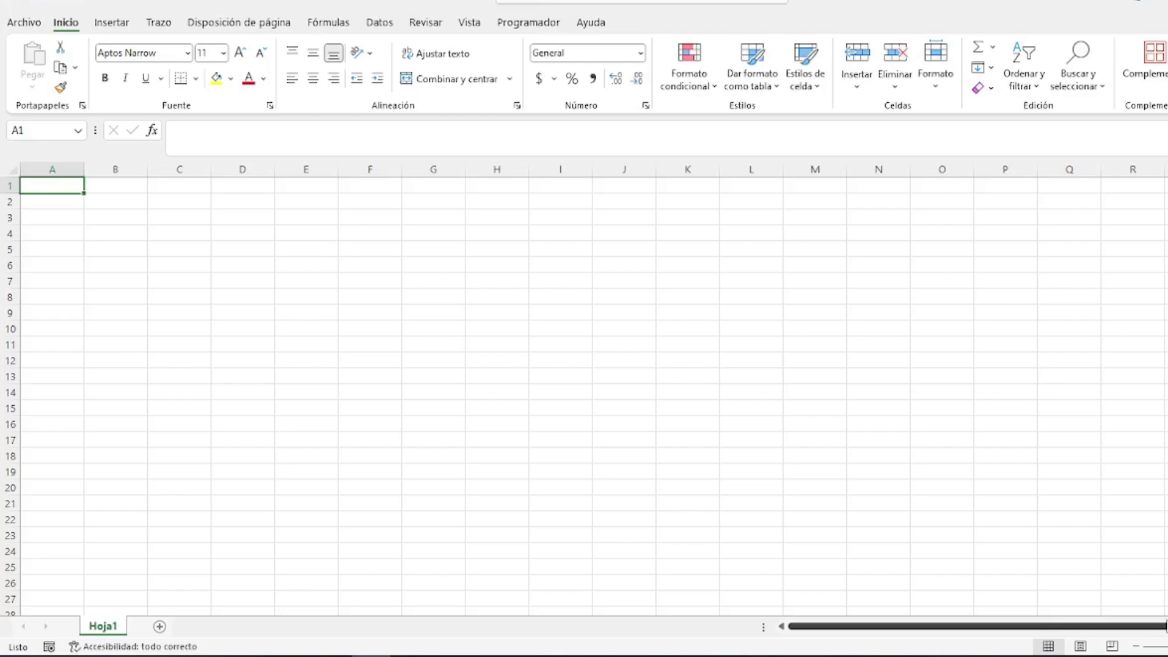
Zoom the sheet far out and back in to 190%
{"action": "scroll", "coordinate": [1165, 621], "scroll_direction": "down", "scroll_amount": 5}
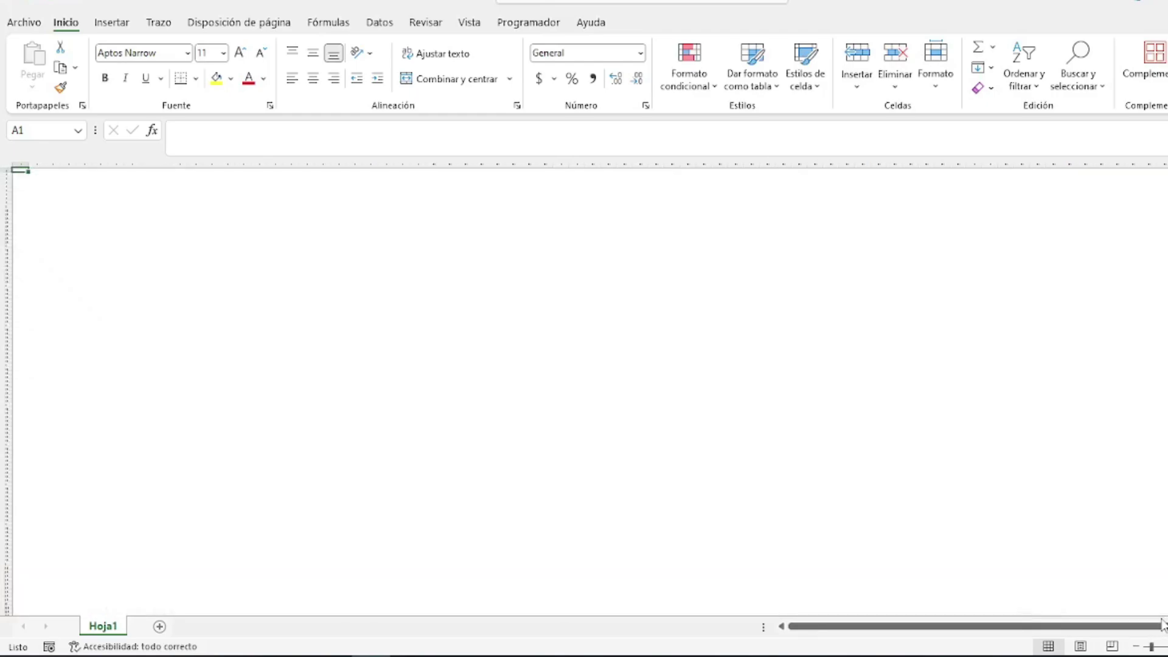
{"action": "scroll", "coordinate": [1159, 625], "scroll_direction": "up", "scroll_amount": 5}
{"action": "scroll", "coordinate": [1156, 626], "scroll_direction": "up", "scroll_amount": 5}
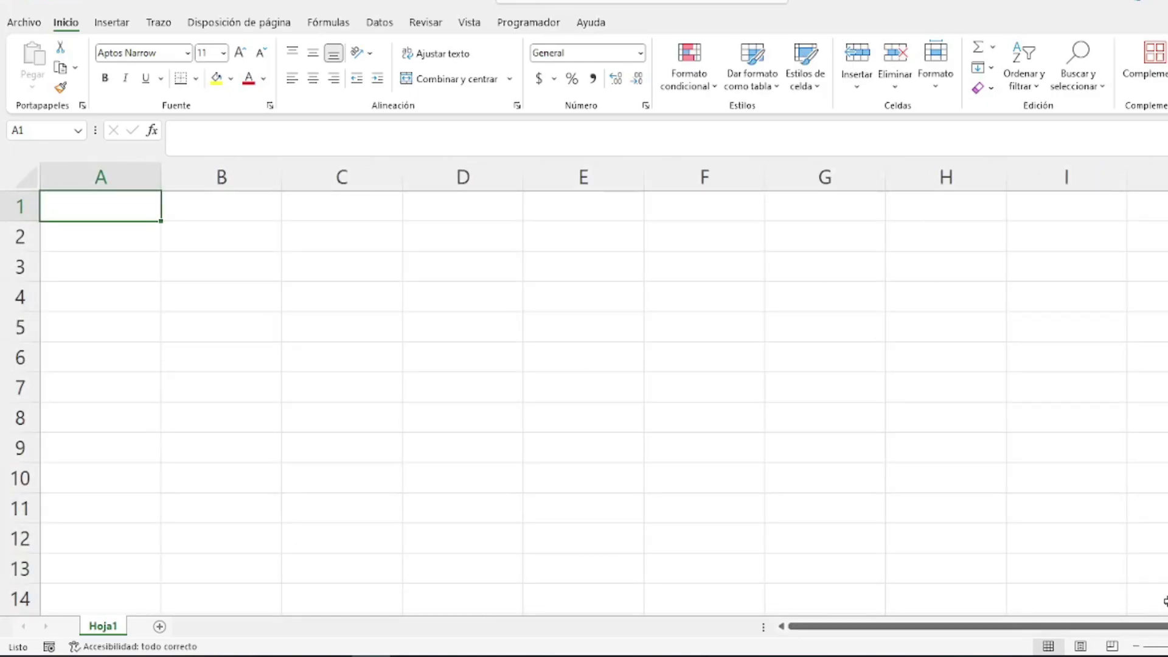
Set the sheet's magnification to the 100% preset with the Zoom command
{"action": "left_click", "coordinate": [469, 22]}
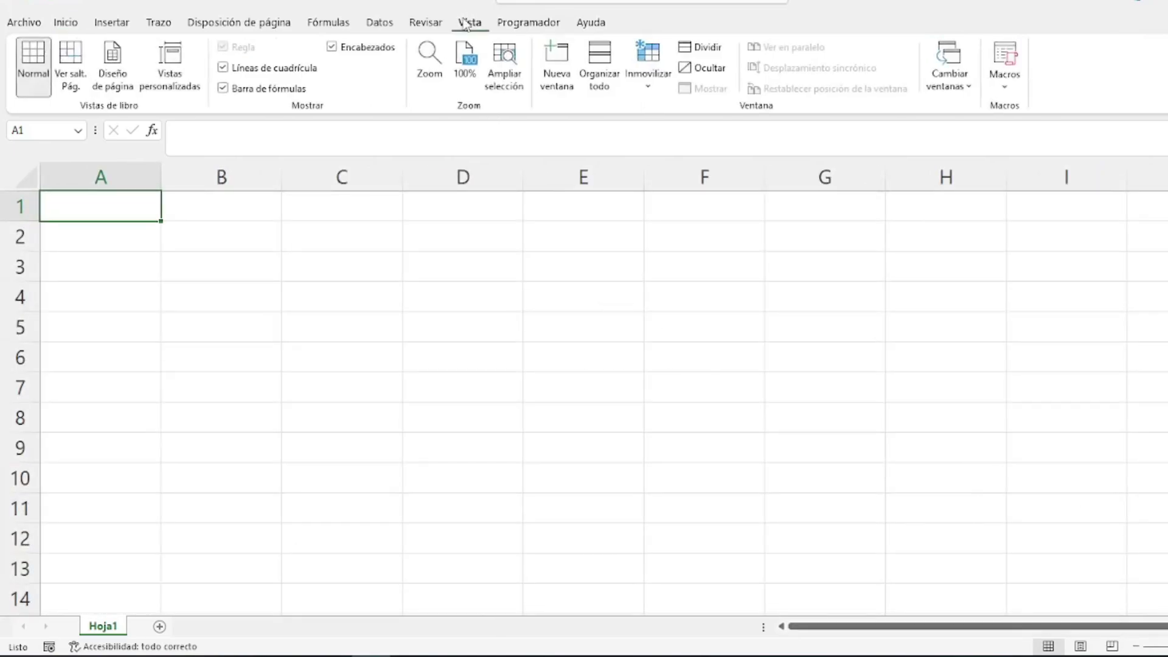
{"action": "left_click", "coordinate": [429, 62]}
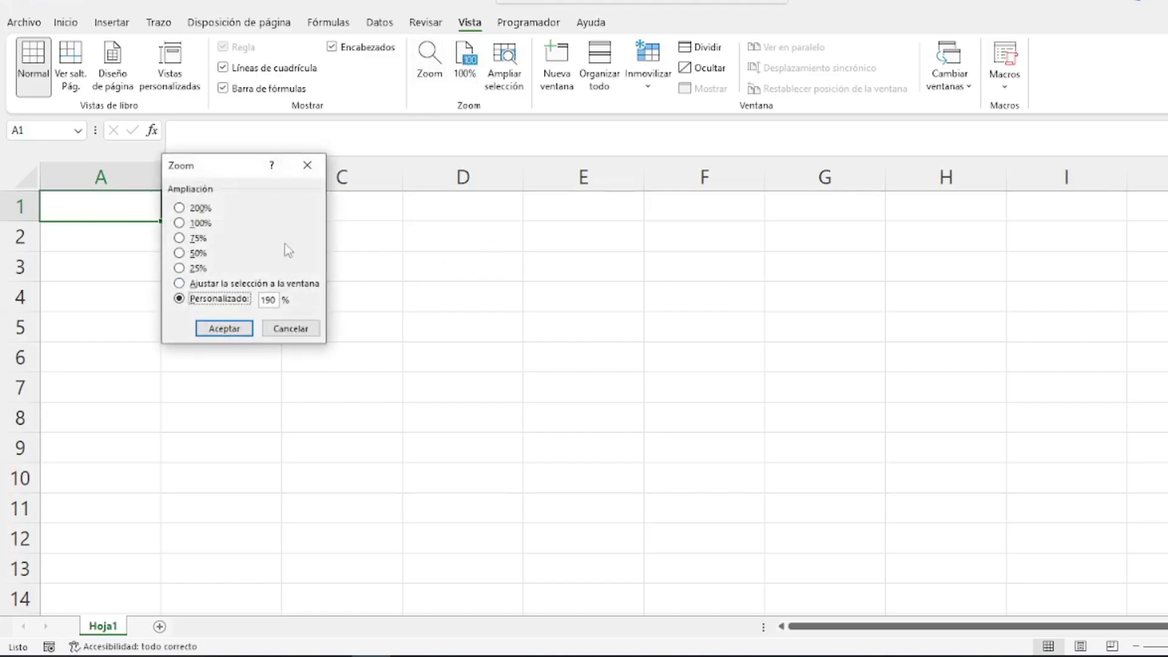
{"action": "left_click", "coordinate": [181, 223]}
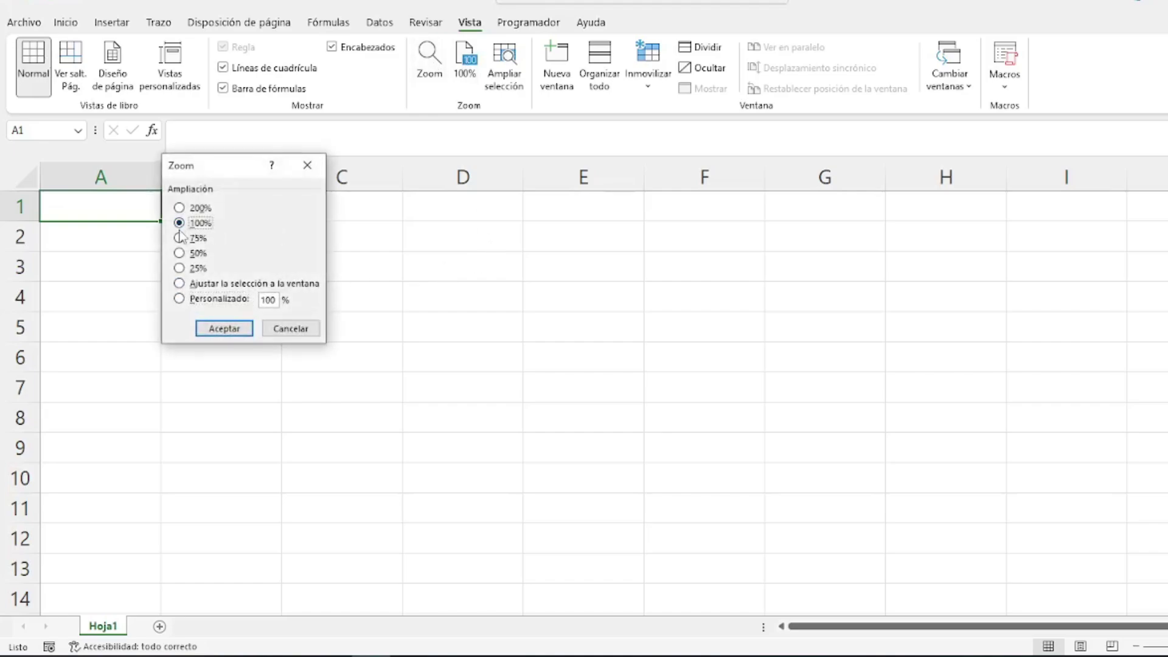
{"action": "left_click", "coordinate": [210, 328]}
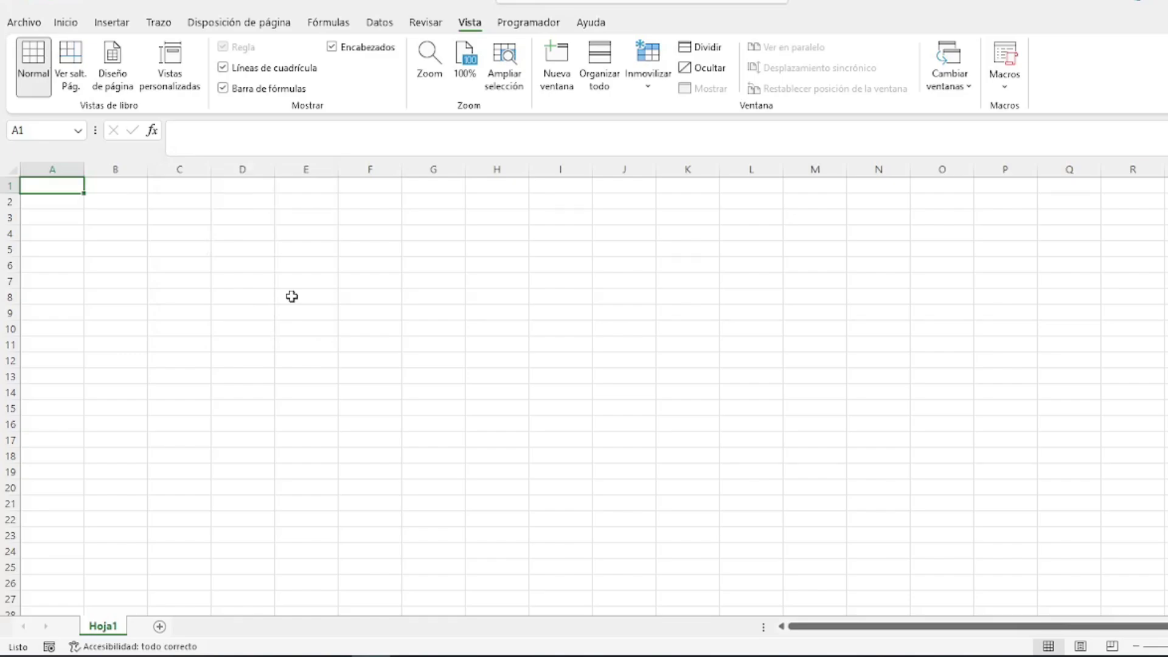
Apply the 200% zoom preset to Hoja1 and reset the view to 100%
{"action": "left_click", "coordinate": [429, 61]}
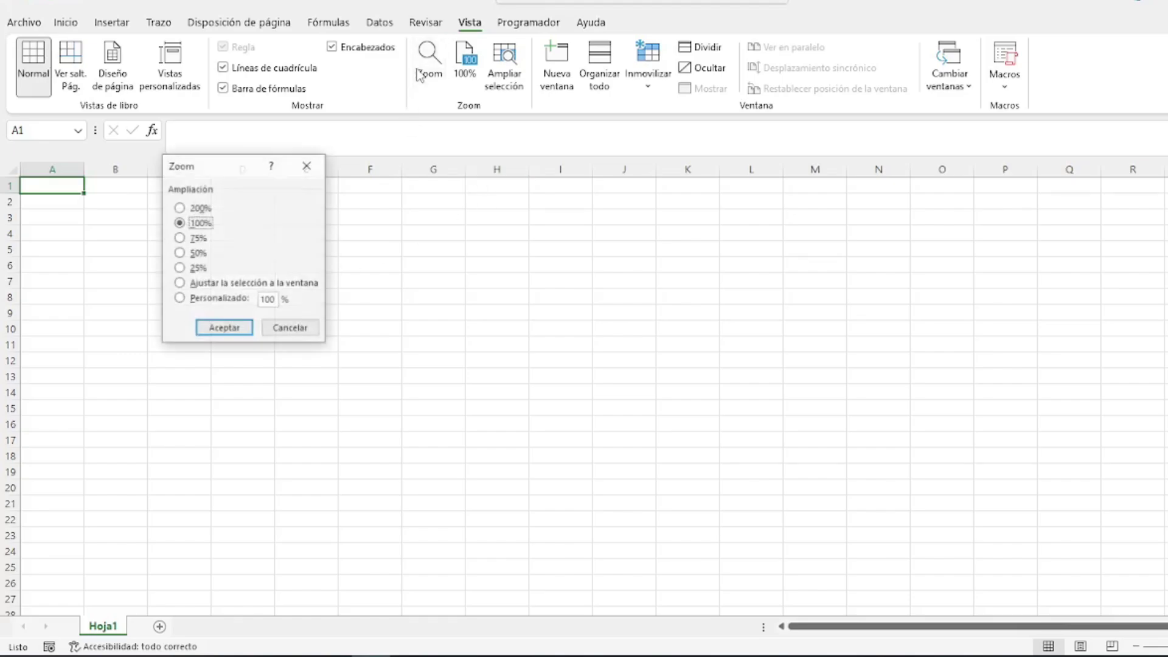
{"action": "left_click", "coordinate": [179, 208]}
{"action": "left_click", "coordinate": [222, 329]}
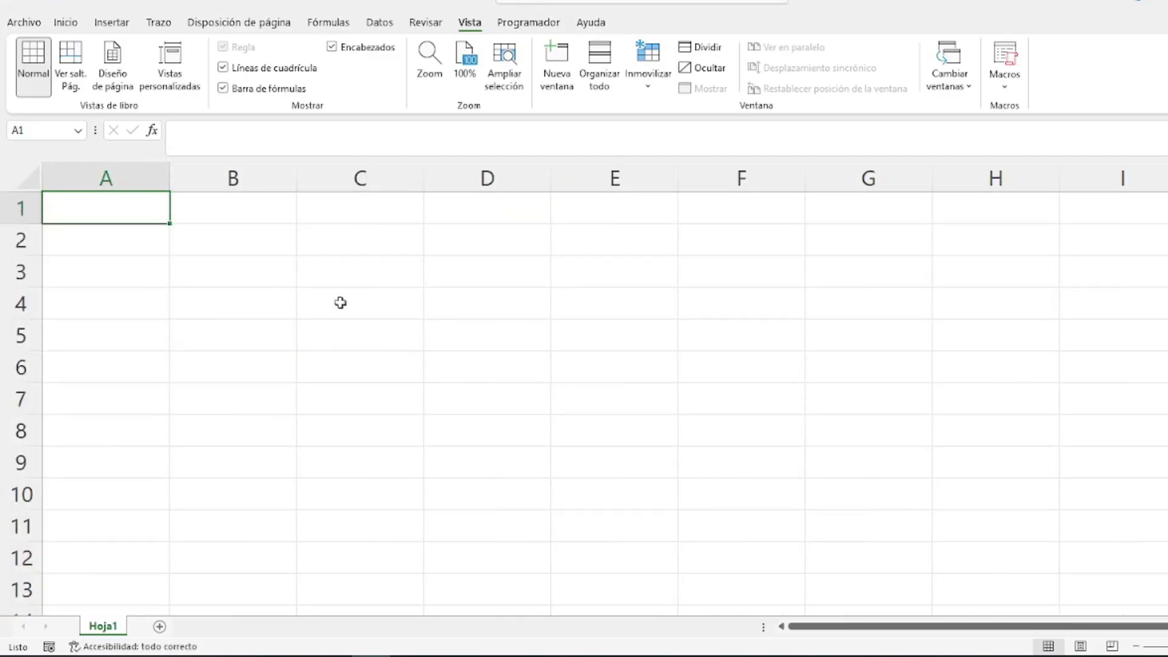
{"action": "left_click", "coordinate": [466, 61]}
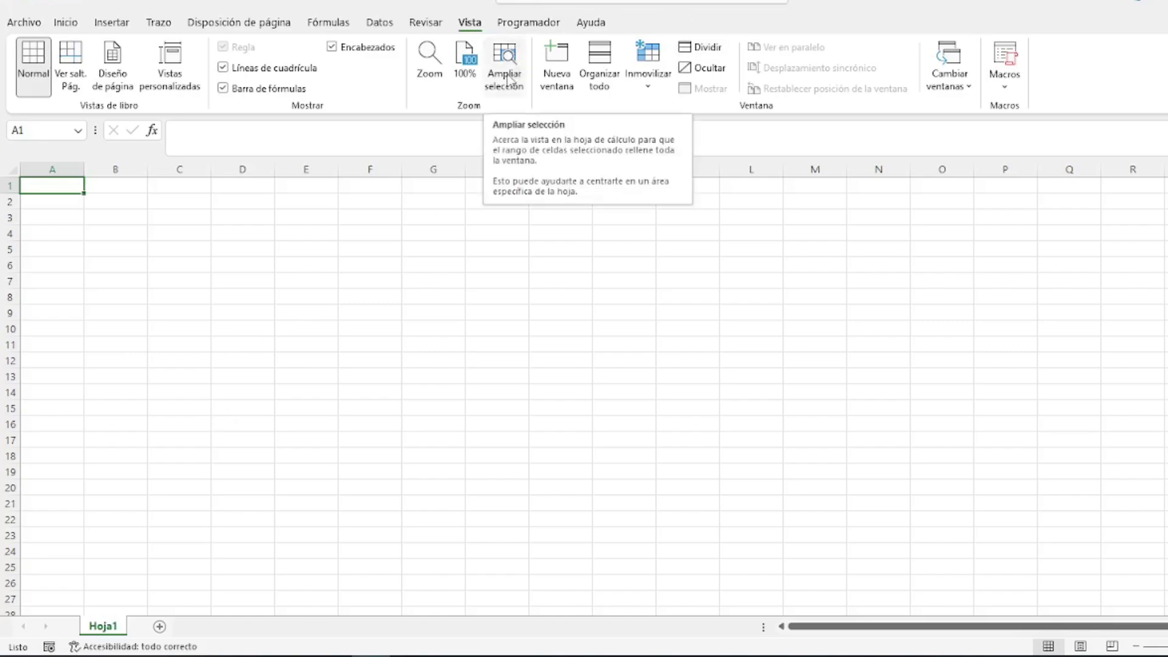
Zoom to fit the range A3:F12 in the window, reset to 100% and deselect the range
{"action": "left_click_drag", "start_coordinate": [47, 219], "coordinate": [386, 352]}
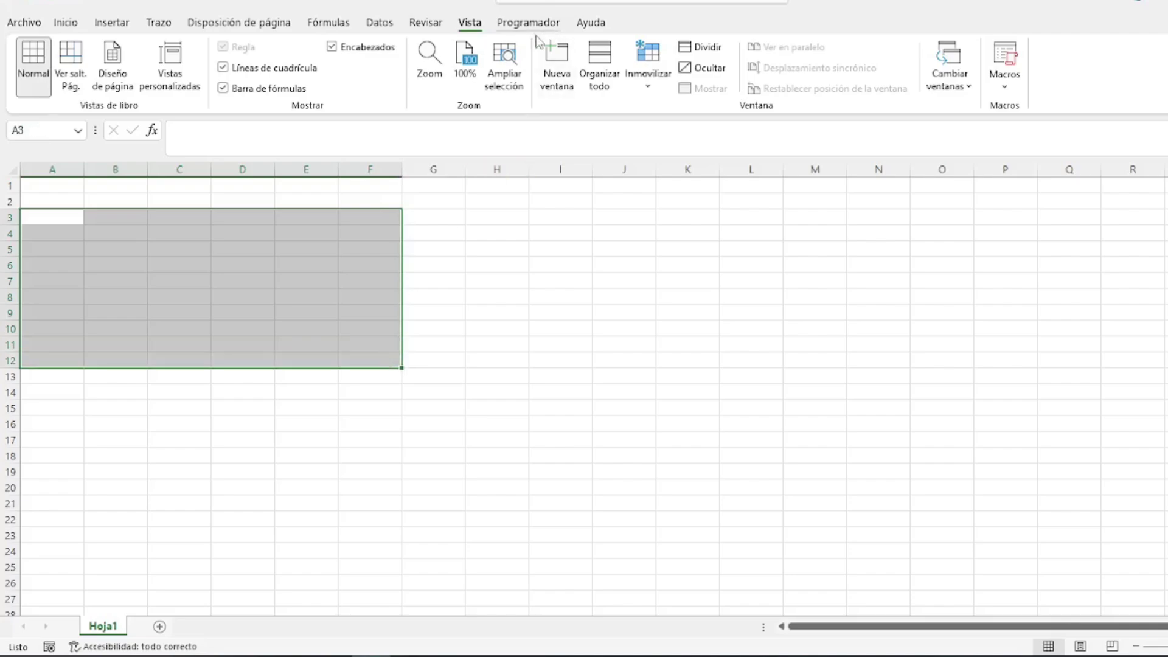
{"action": "left_click", "coordinate": [503, 64]}
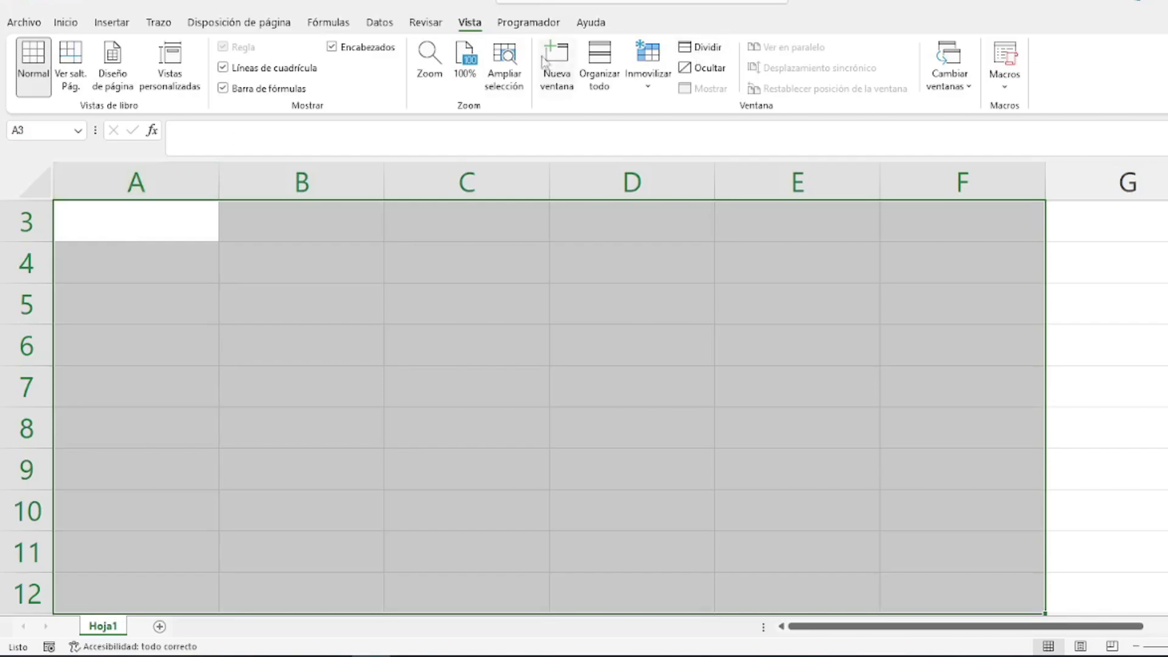
{"action": "left_click", "coordinate": [469, 59]}
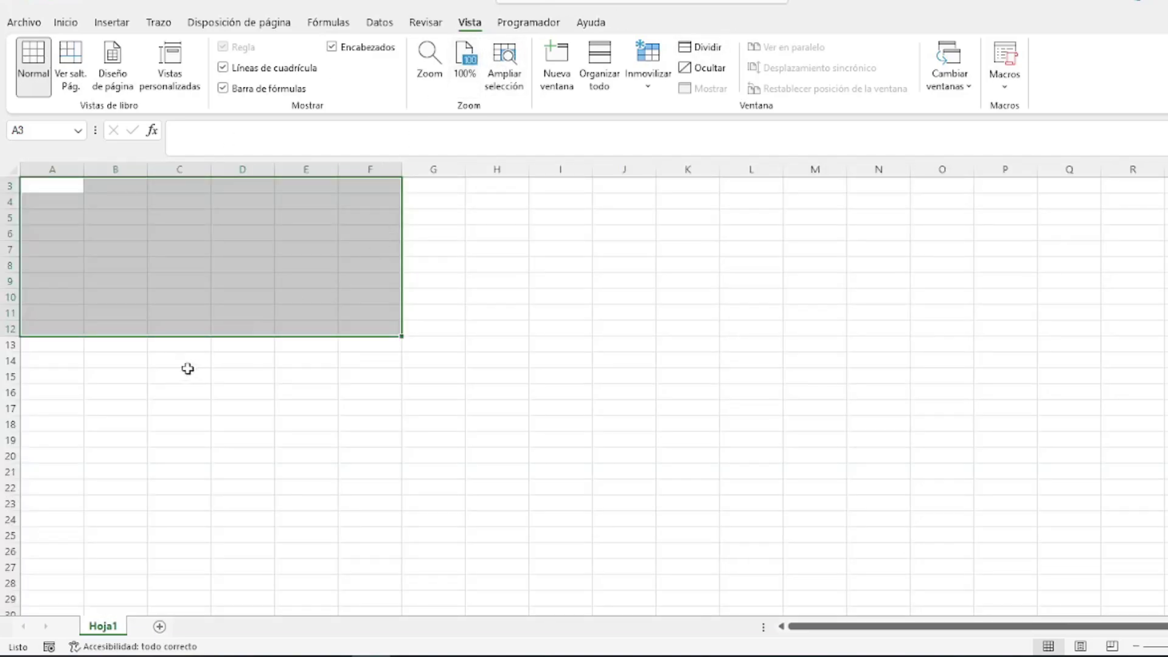
{"action": "left_click", "coordinate": [190, 439]}
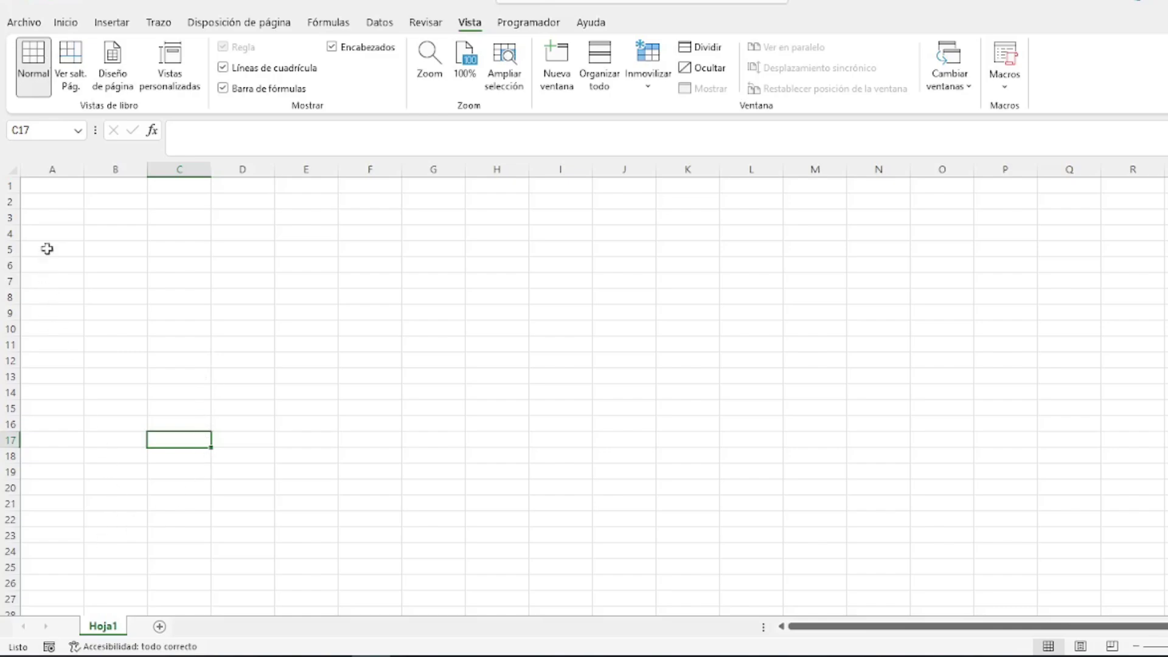
Select the range A1:E11 on Hoja1 and set the zoom to 200%
{"action": "left_click_drag", "start_coordinate": [52, 188], "coordinate": [328, 342]}
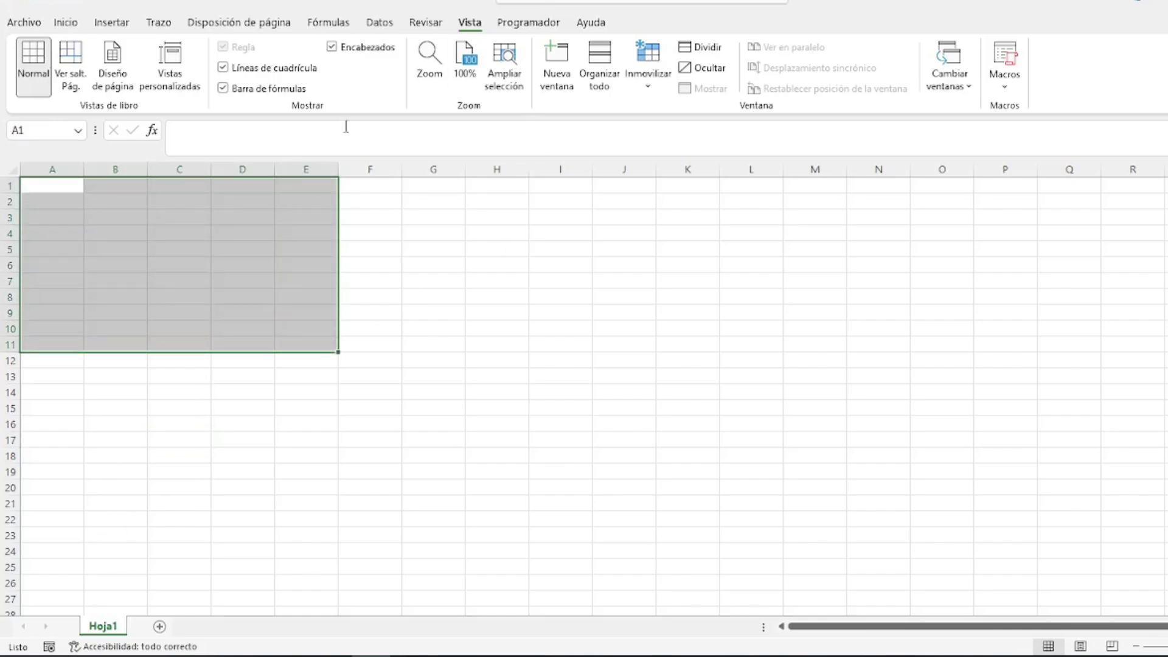
{"action": "left_click", "coordinate": [431, 64]}
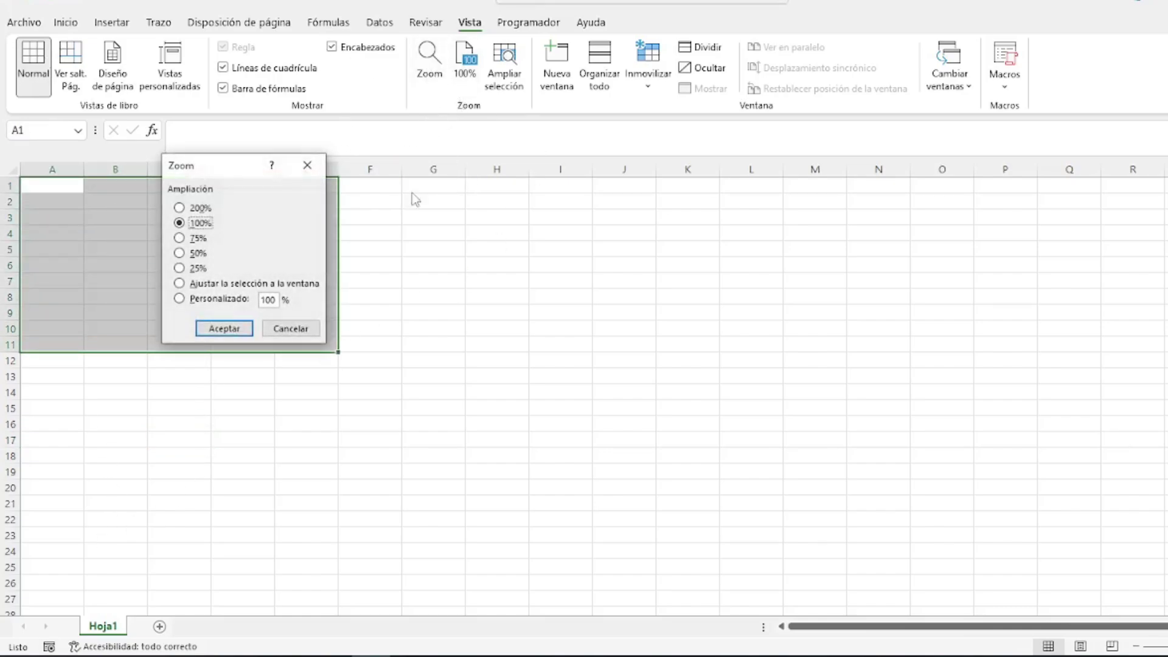
{"action": "left_click", "coordinate": [180, 208]}
{"action": "left_click", "coordinate": [213, 329]}
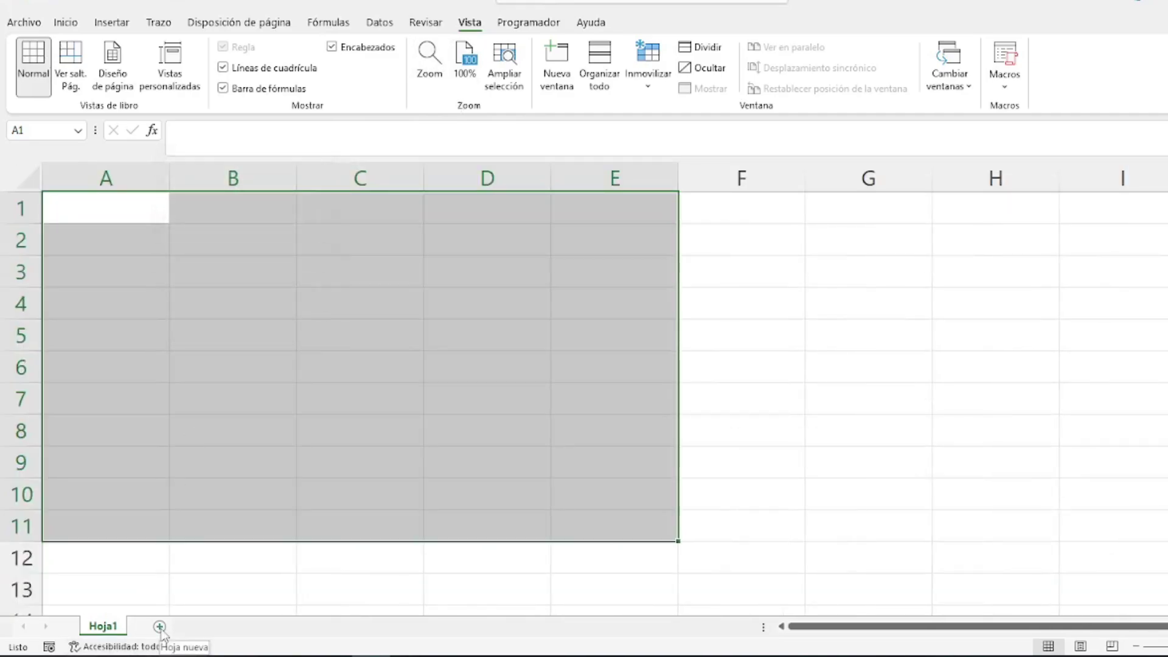
Add a new sheet after Hoja1 and zoom it to fit the selected range A4:G14
{"action": "left_click", "coordinate": [159, 626]}
{"action": "left_click_drag", "start_coordinate": [57, 231], "coordinate": [405, 392]}
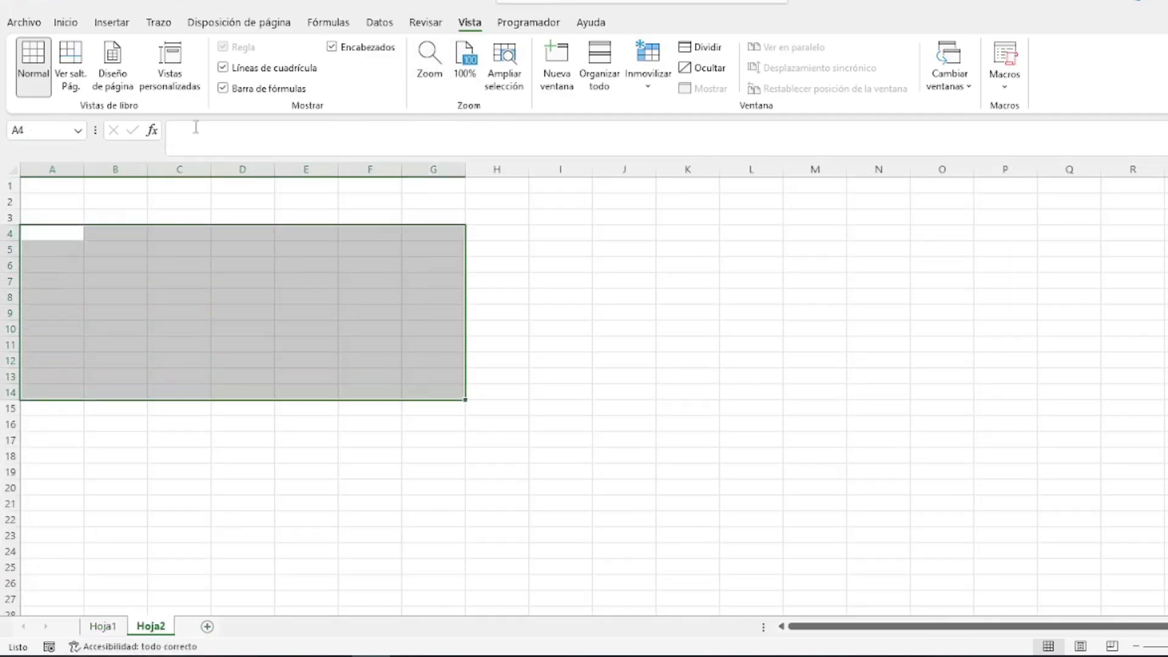
{"action": "left_click", "coordinate": [500, 72]}
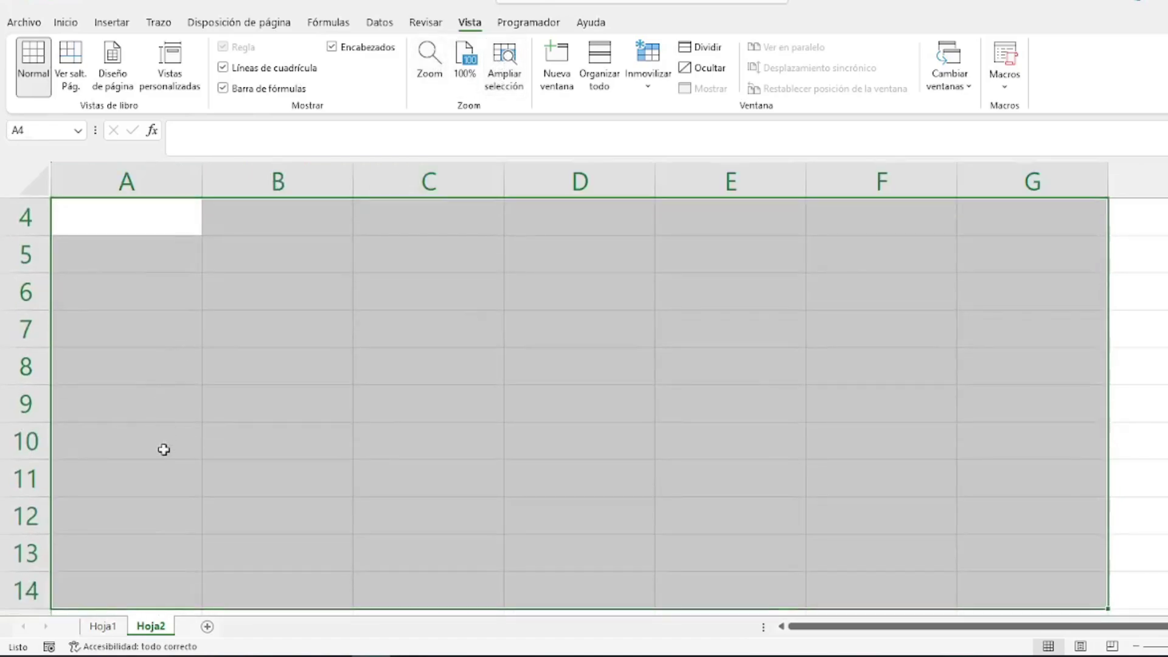
Add another sheet after Hoja2, set its zoom to 50% with A3:E13 selected, and return to Hoja1
{"action": "left_click", "coordinate": [207, 626]}
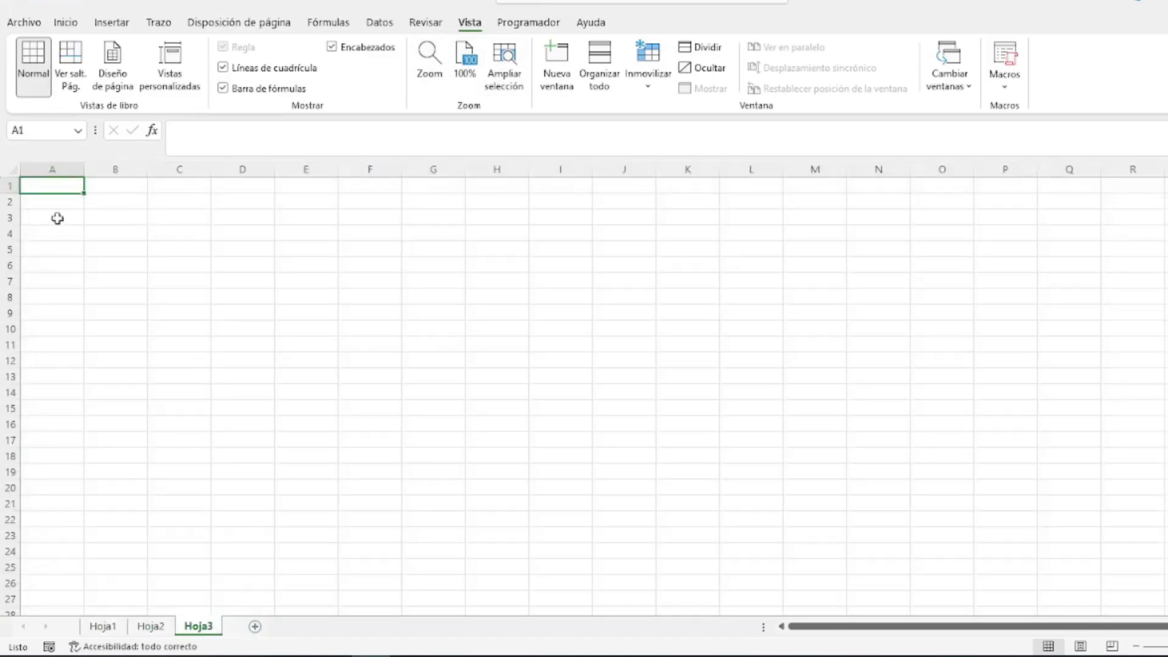
{"action": "left_click_drag", "start_coordinate": [57, 218], "coordinate": [329, 378]}
{"action": "left_click", "coordinate": [430, 67]}
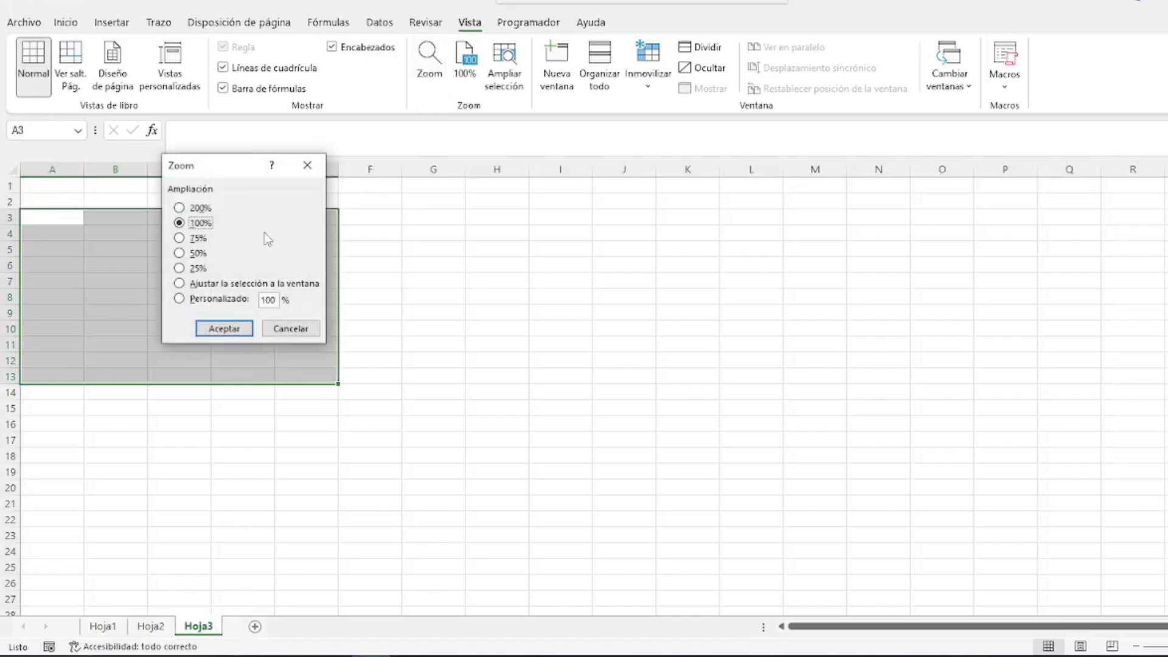
{"action": "left_click", "coordinate": [194, 253]}
{"action": "left_click", "coordinate": [224, 329]}
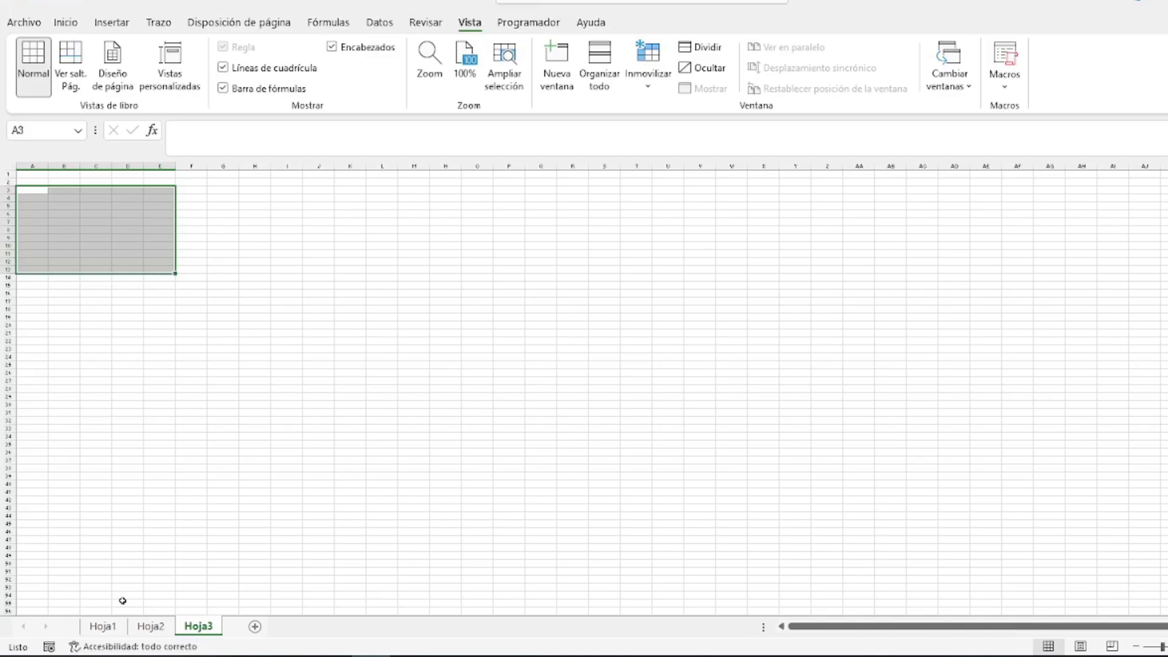
{"action": "left_click", "coordinate": [105, 626]}
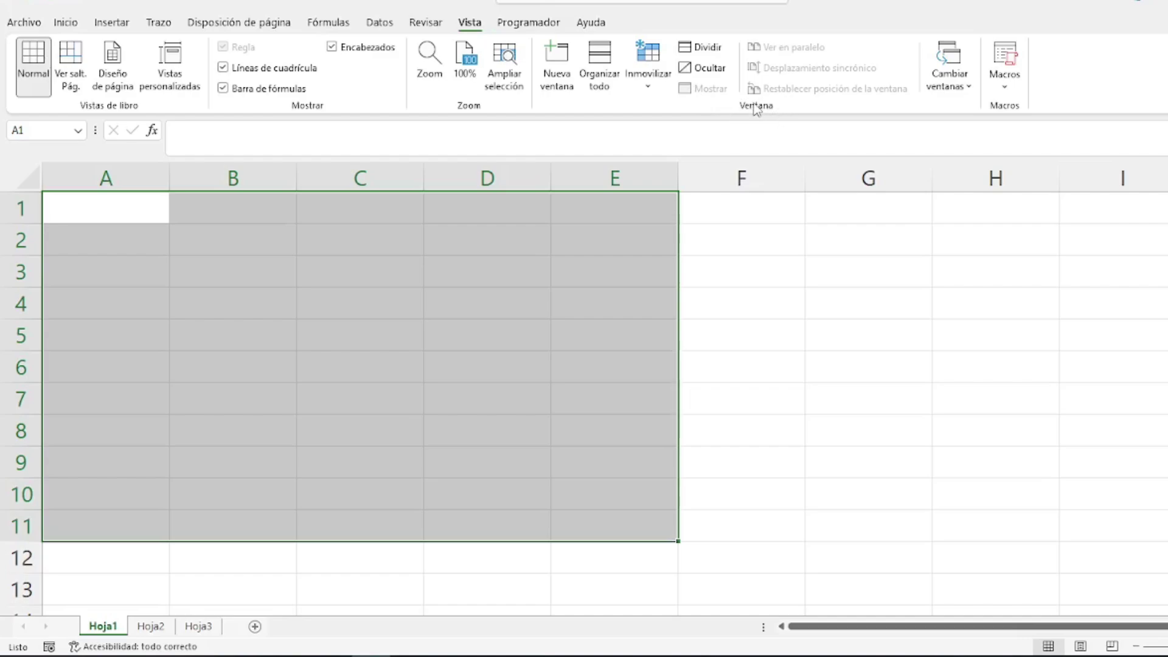
Open a second window of the workbook and go back to the original window
{"action": "left_click", "coordinate": [554, 59]}
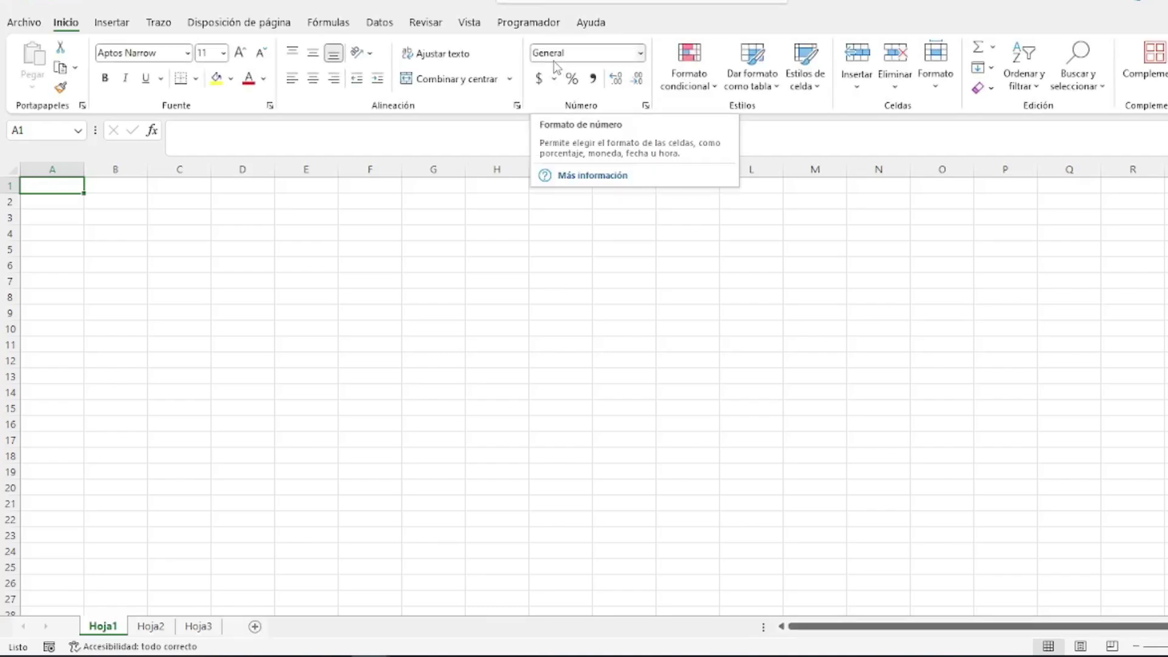
{"action": "key", "text": "alt+Tab"}
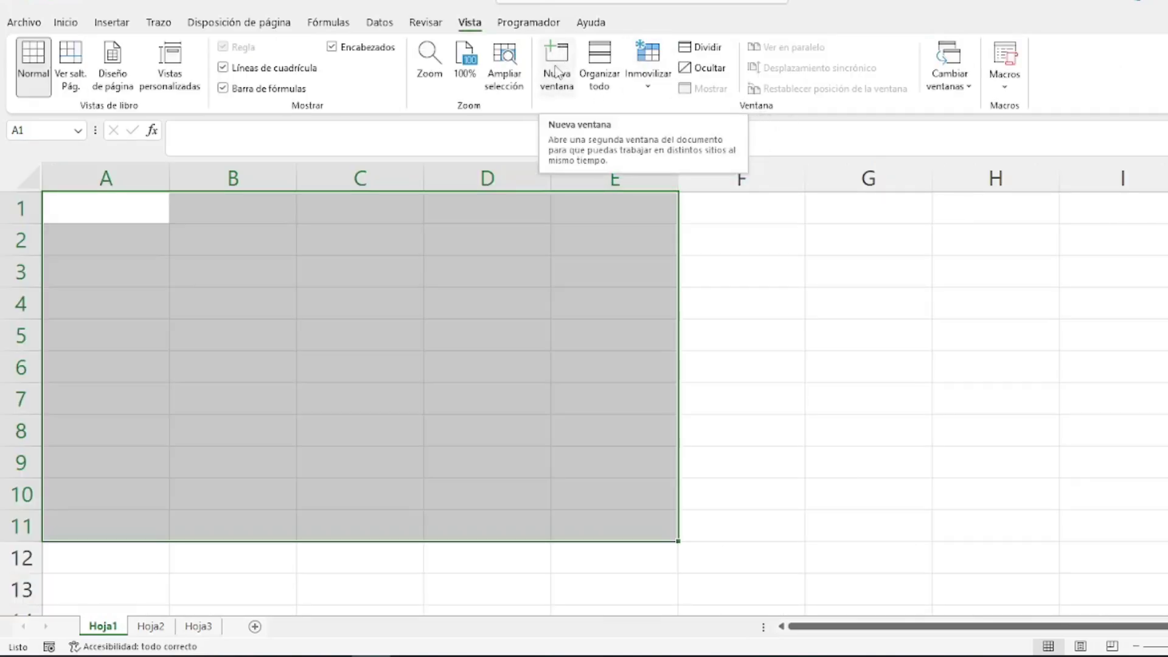
Enter the numbers 1 to 6 in cells A1:A6 of Hoja1
{"action": "left_click", "coordinate": [91, 268]}
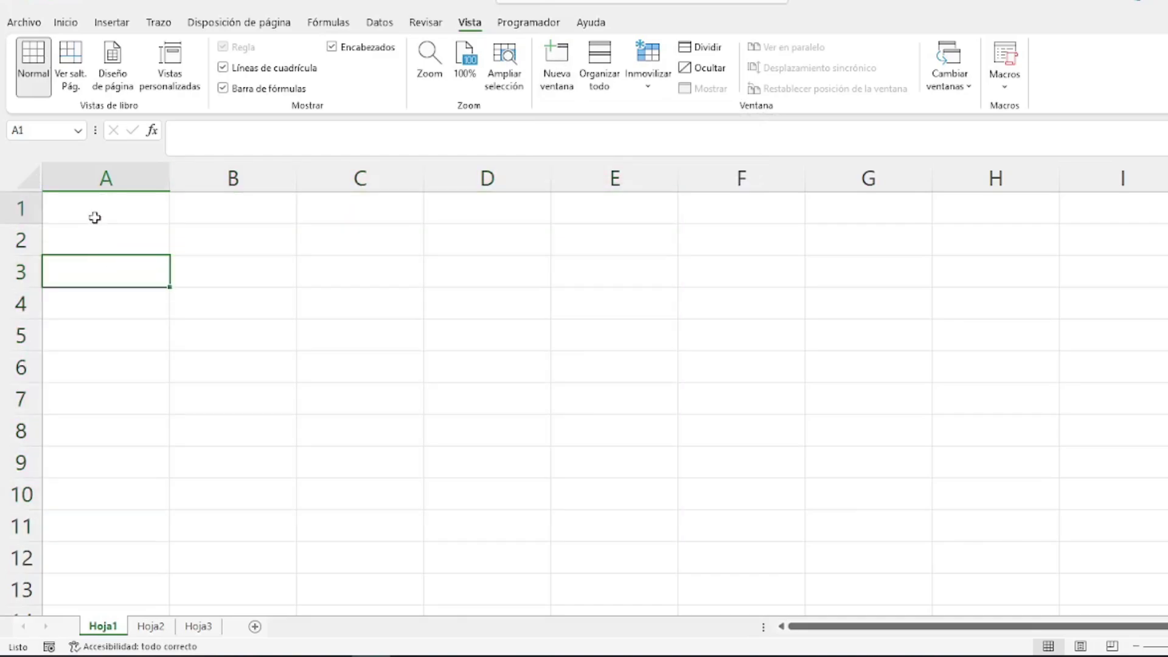
{"action": "left_click", "coordinate": [95, 217]}
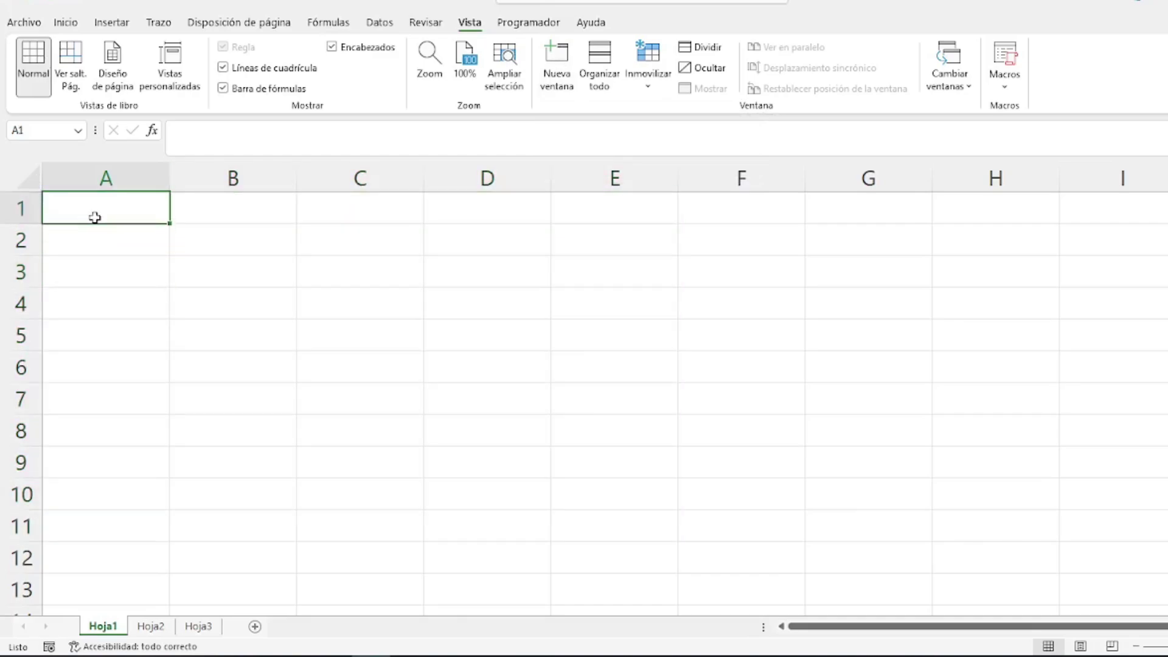
{"action": "type", "text": "1"}
{"action": "key", "text": "Return"}
{"action": "type", "text": "2"}
{"action": "key", "text": "Return"}
{"action": "key", "text": "Return"}
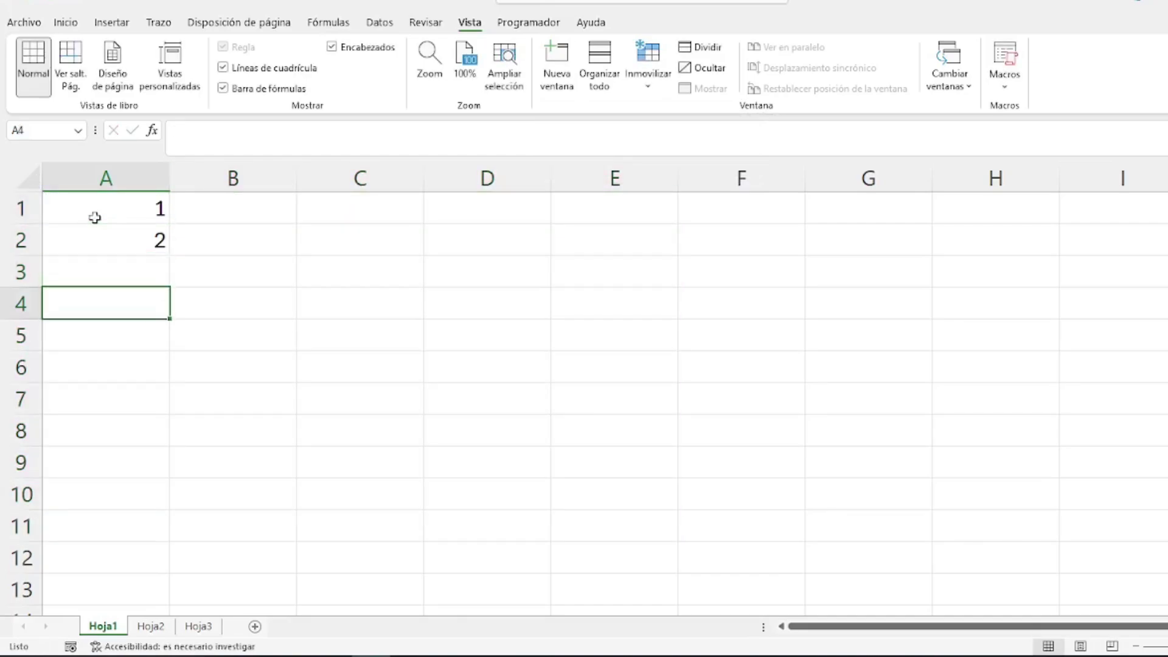
{"action": "key", "text": "Up"}
{"action": "type", "text": "3"}
{"action": "key", "text": "Return"}
{"action": "type", "text": "4"}
{"action": "key", "text": "Return"}
{"action": "type", "text": "5"}
{"action": "key", "text": "Return"}
{"action": "type", "text": "6"}
{"action": "key", "text": "Return"}
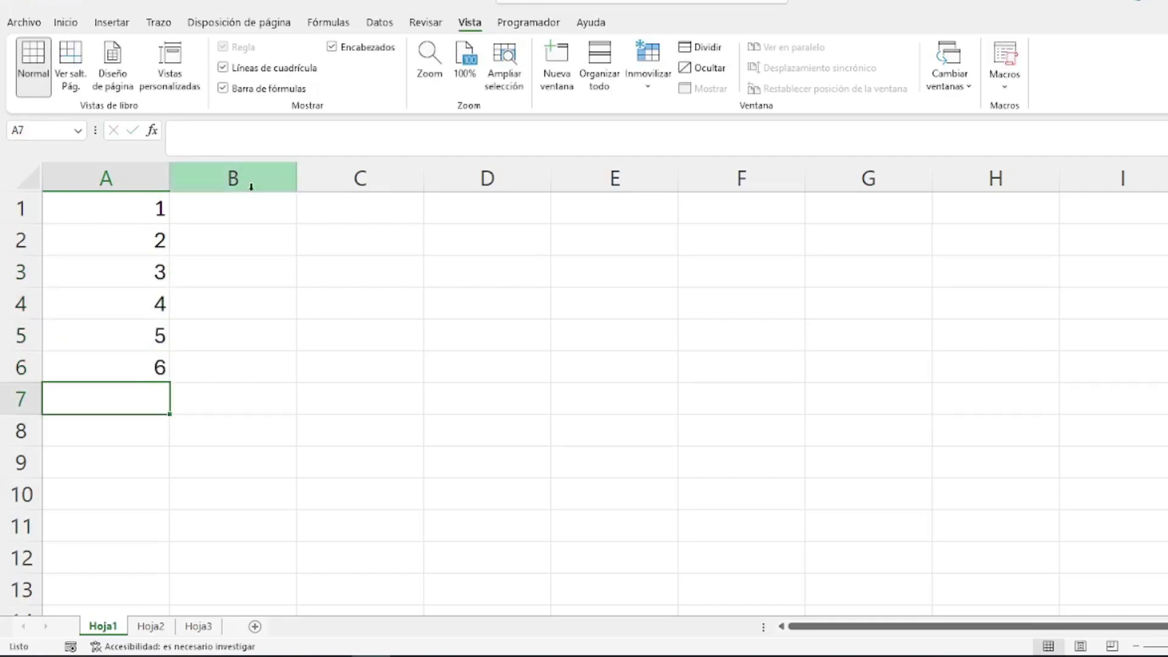
Open a new window of the same workbook and return to the original window
{"action": "left_click", "coordinate": [561, 54]}
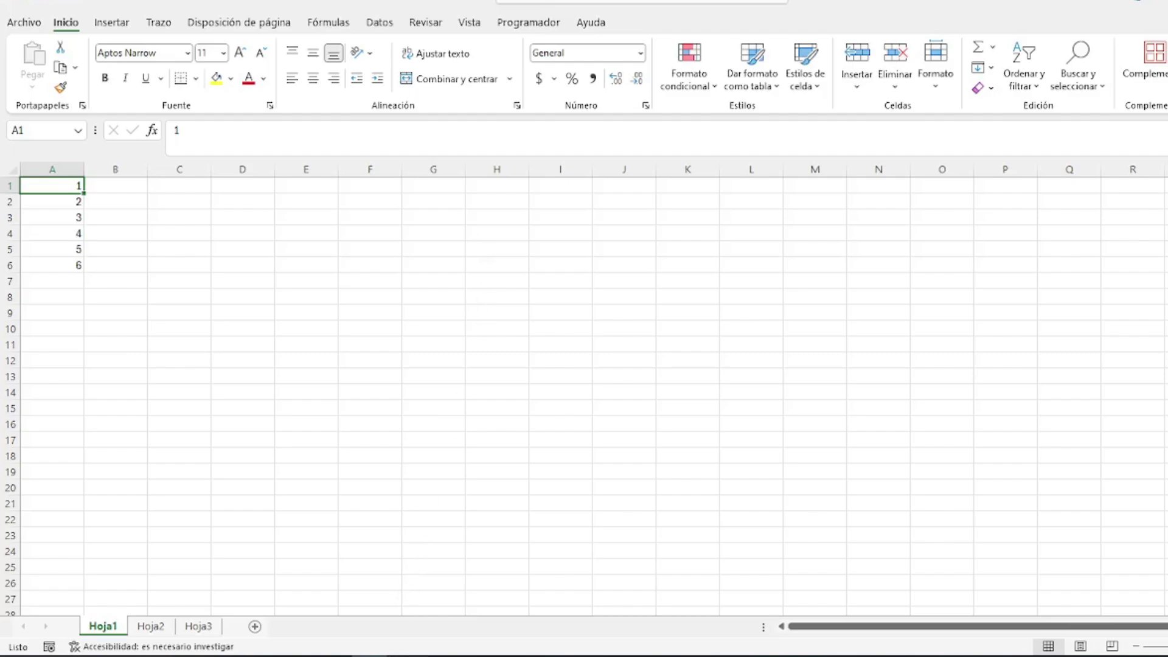
{"action": "left_click", "coordinate": [370, 656]}
{"action": "left_click", "coordinate": [339, 585]}
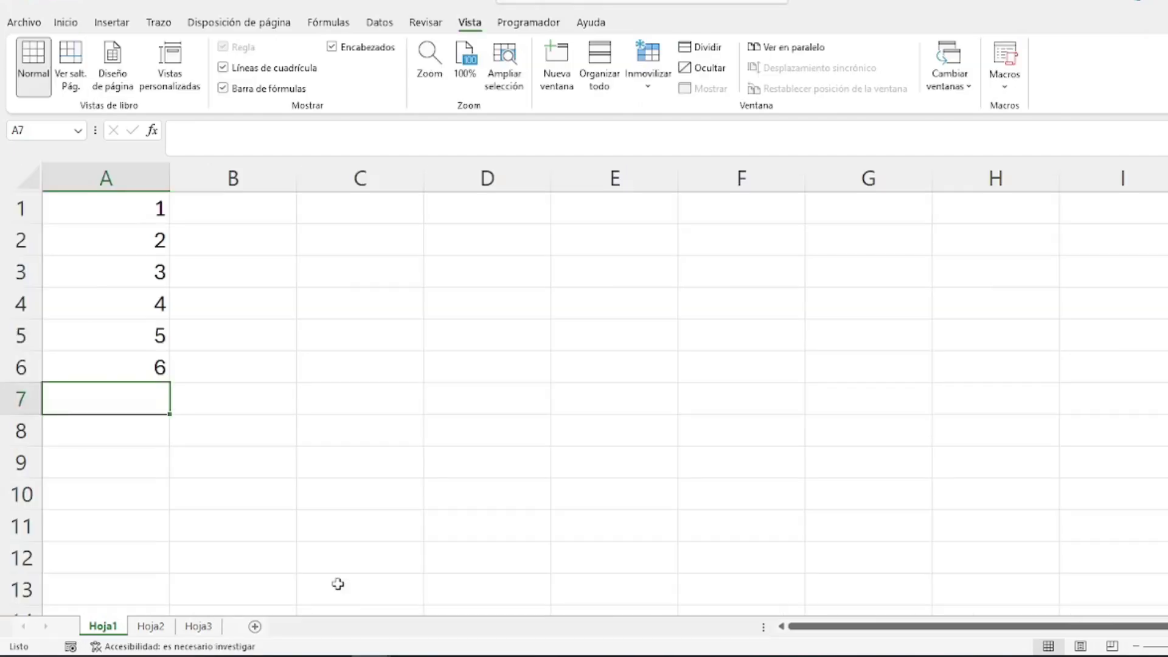
Alternate between the Libro1:1 and Libro1:2 windows to compare their titles and the data in column A
{"action": "left_click", "coordinate": [371, 656]}
{"action": "left_click", "coordinate": [417, 587]}
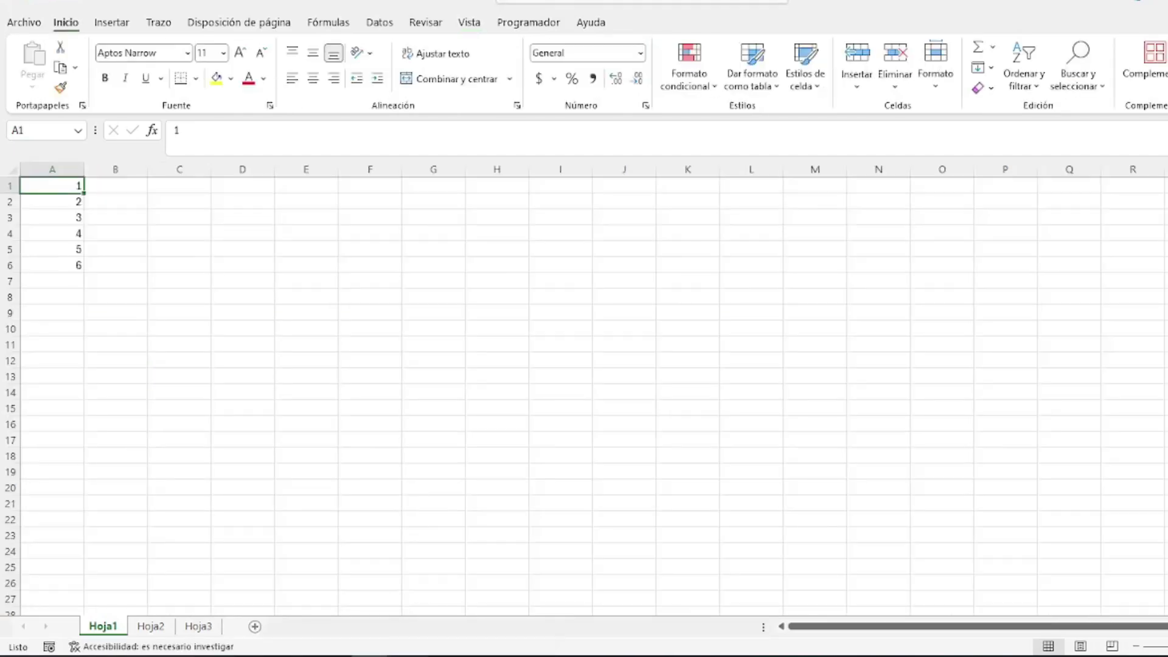
{"action": "left_click", "coordinate": [371, 655]}
{"action": "left_click", "coordinate": [329, 600]}
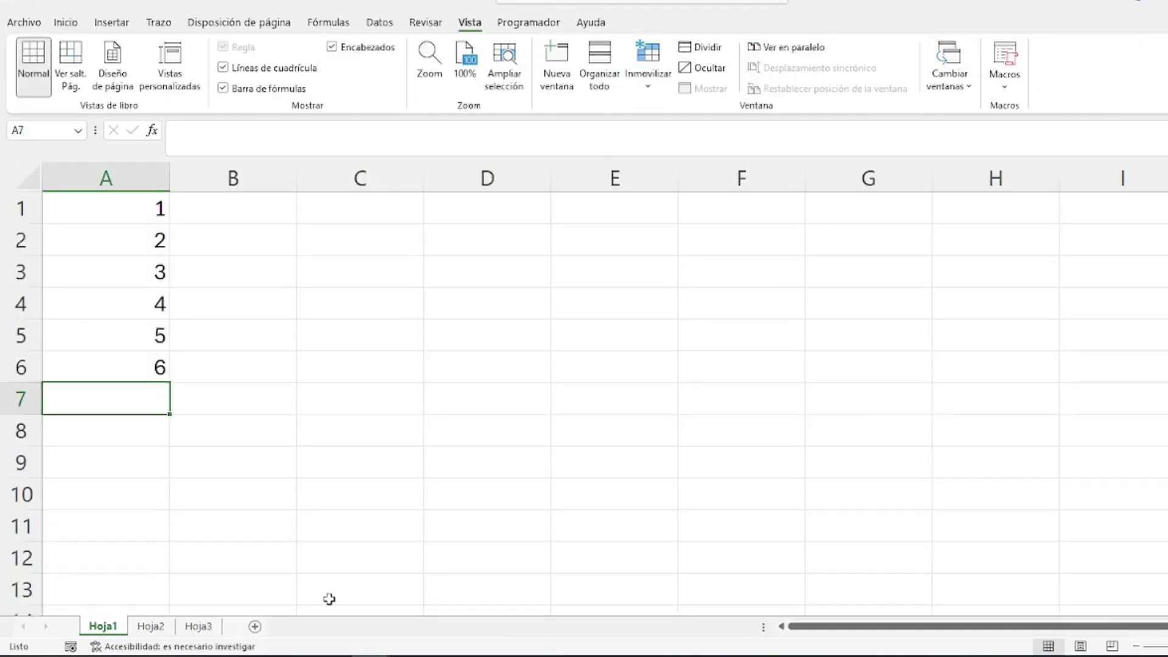
{"action": "left_click", "coordinate": [370, 656]}
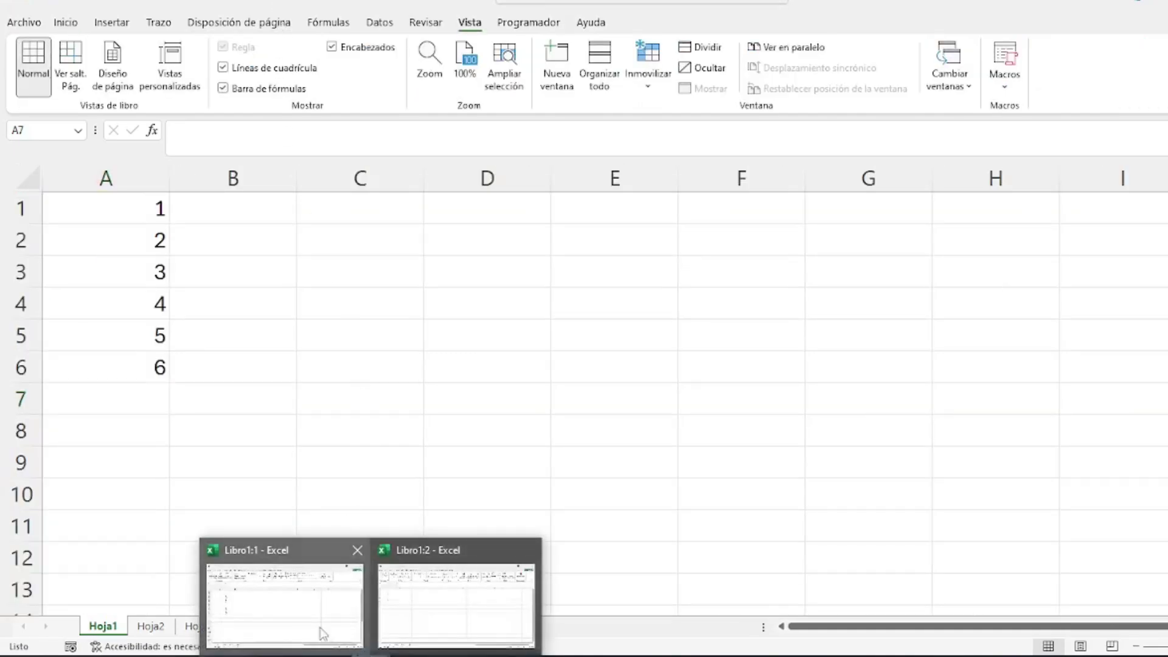
{"action": "left_click", "coordinate": [300, 618]}
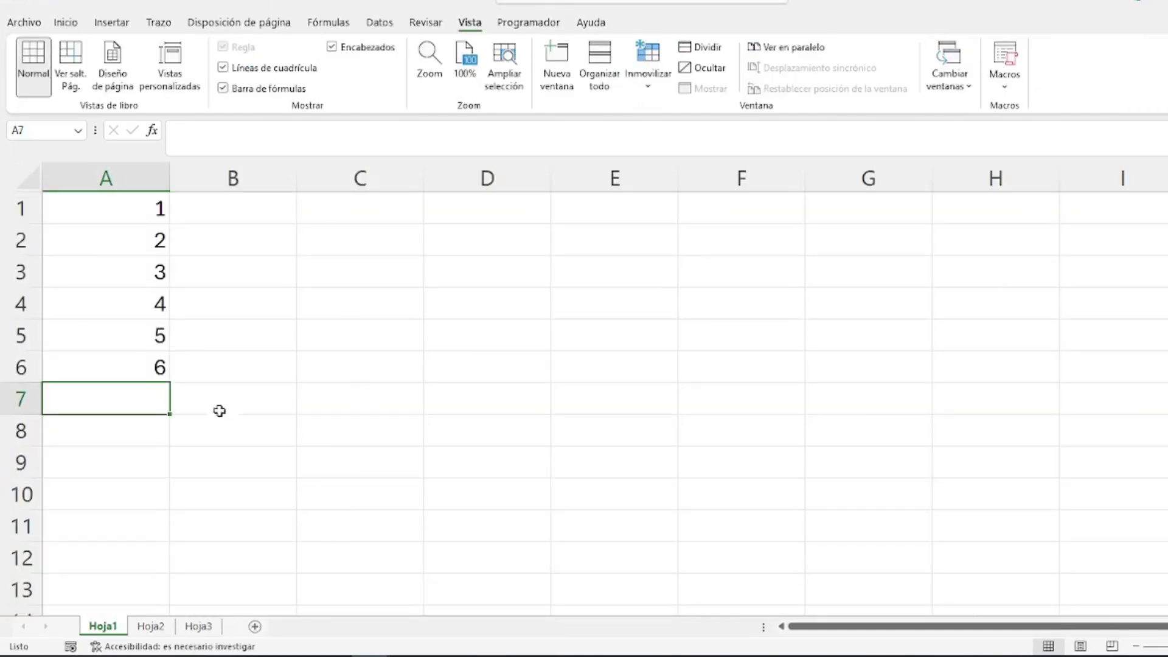
{"action": "left_click", "coordinate": [371, 656]}
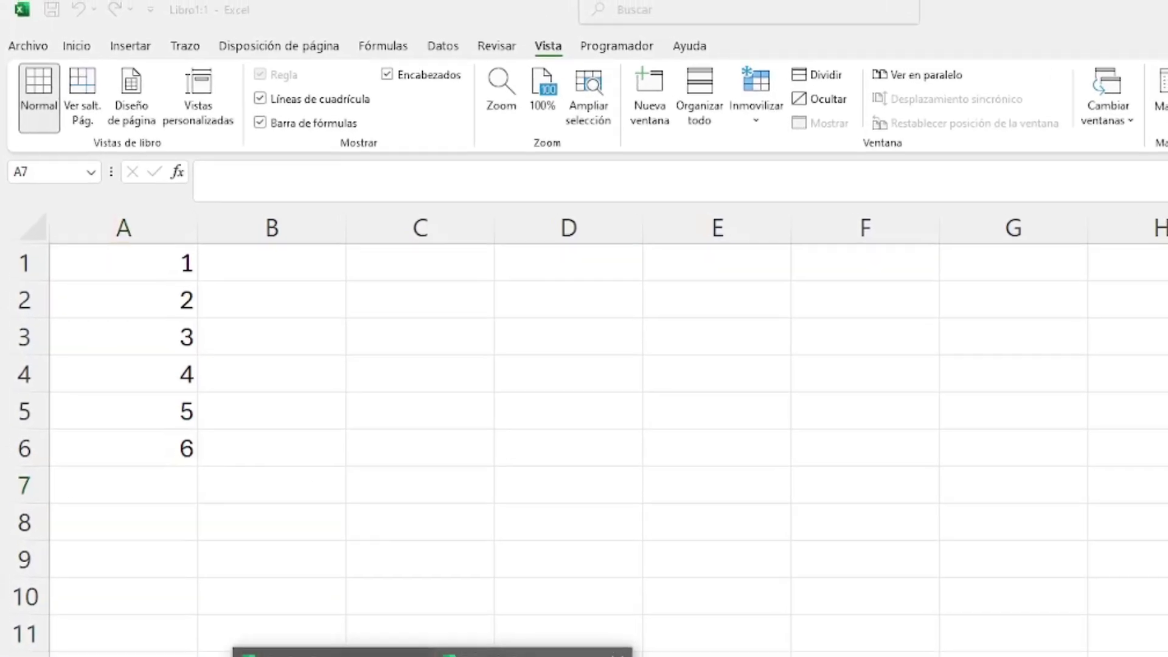
{"action": "left_click", "coordinate": [529, 656]}
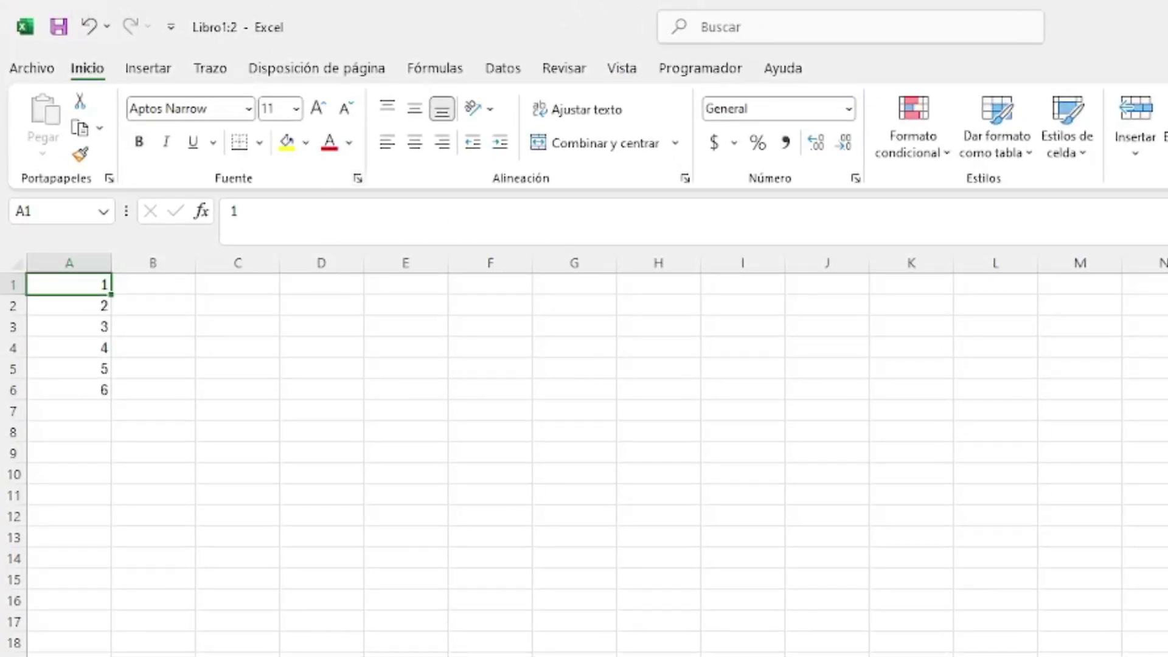
{"action": "left_click", "coordinate": [450, 656]}
{"action": "left_click", "coordinate": [420, 656]}
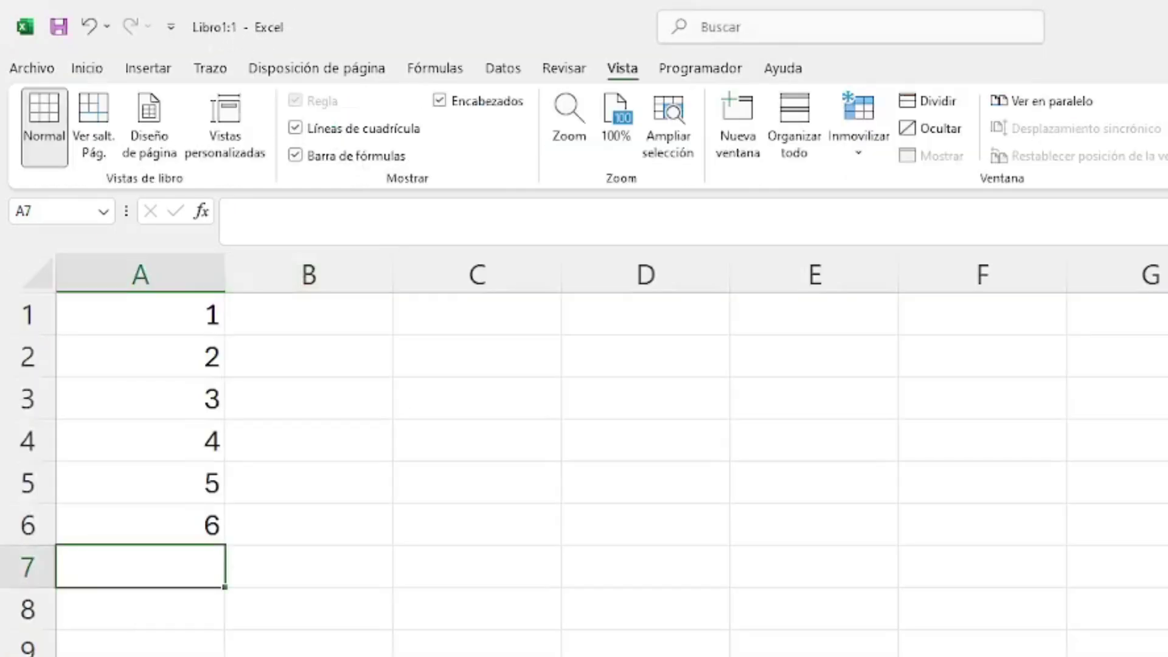
{"action": "left_click", "coordinate": [451, 655]}
{"action": "left_click", "coordinate": [523, 656]}
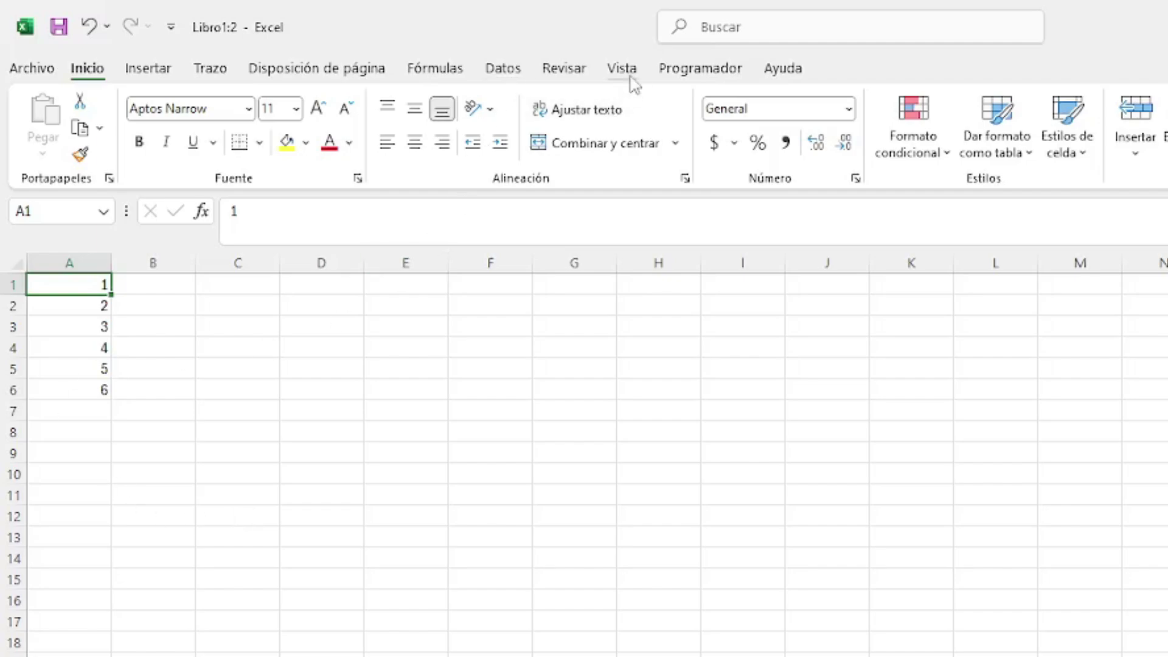
Return to the Libro1:1 window and arrange all windows with the Vertical option
{"action": "key", "text": "alt+Tab"}
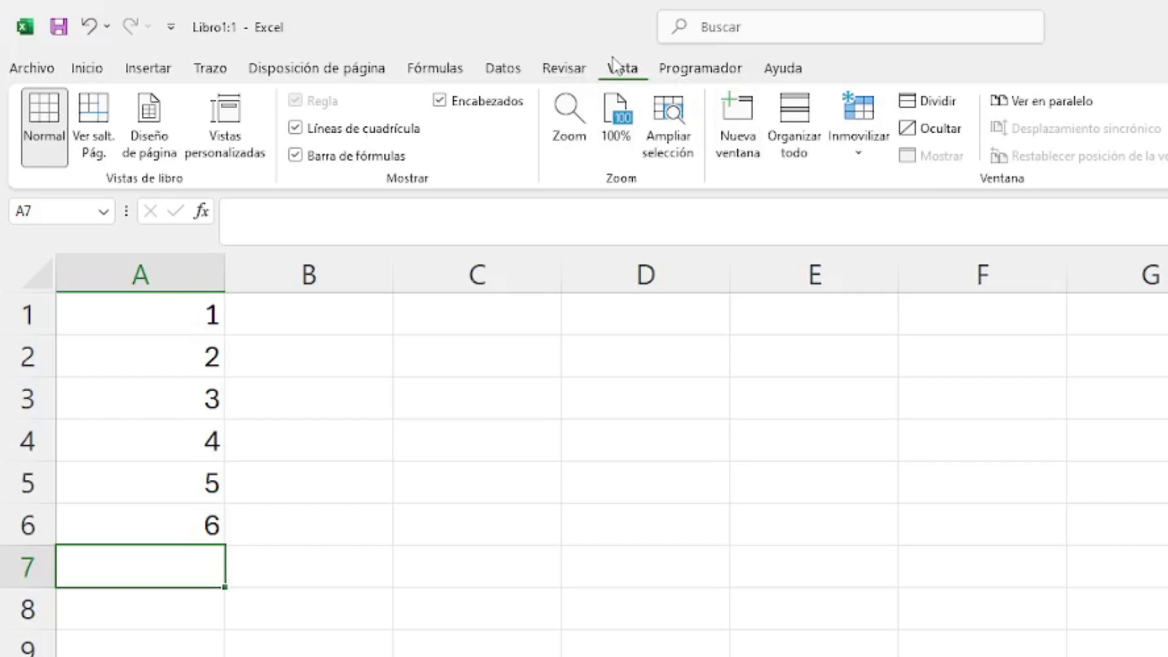
{"action": "left_click", "coordinate": [810, 117]}
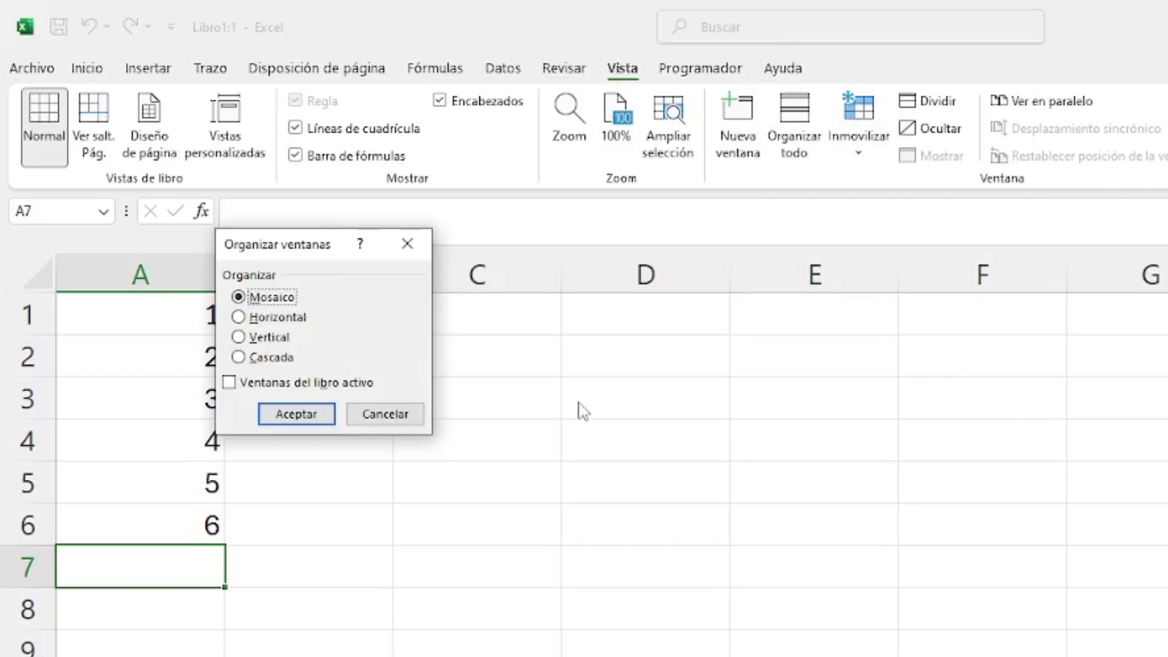
{"action": "left_click", "coordinate": [242, 339]}
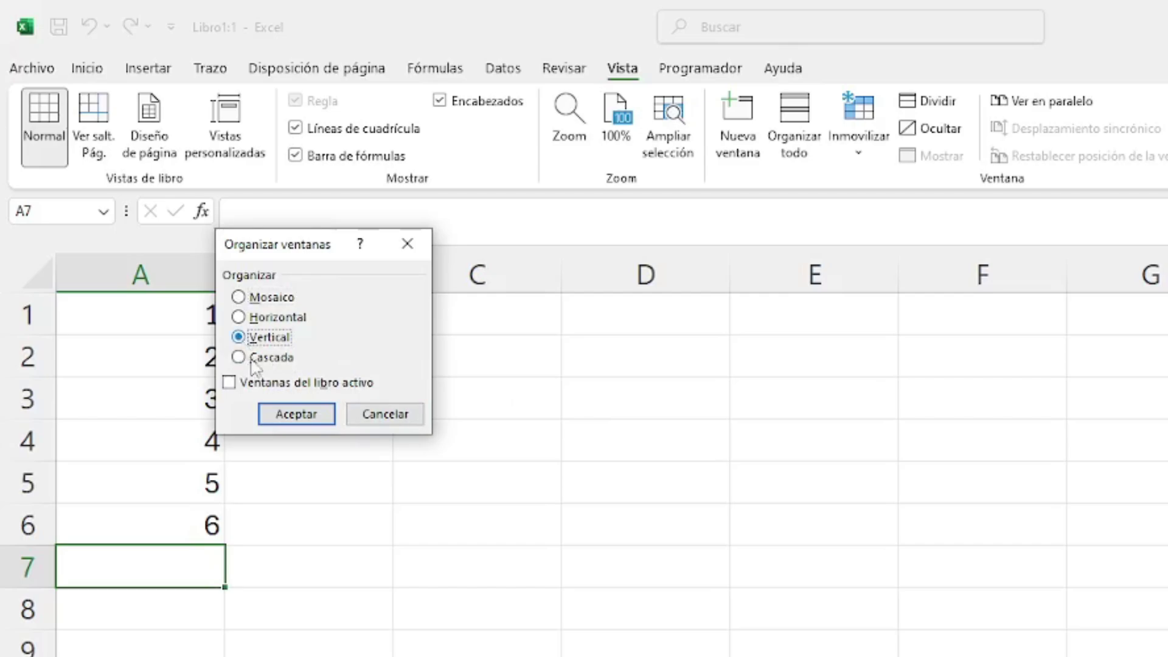
{"action": "left_click", "coordinate": [300, 419]}
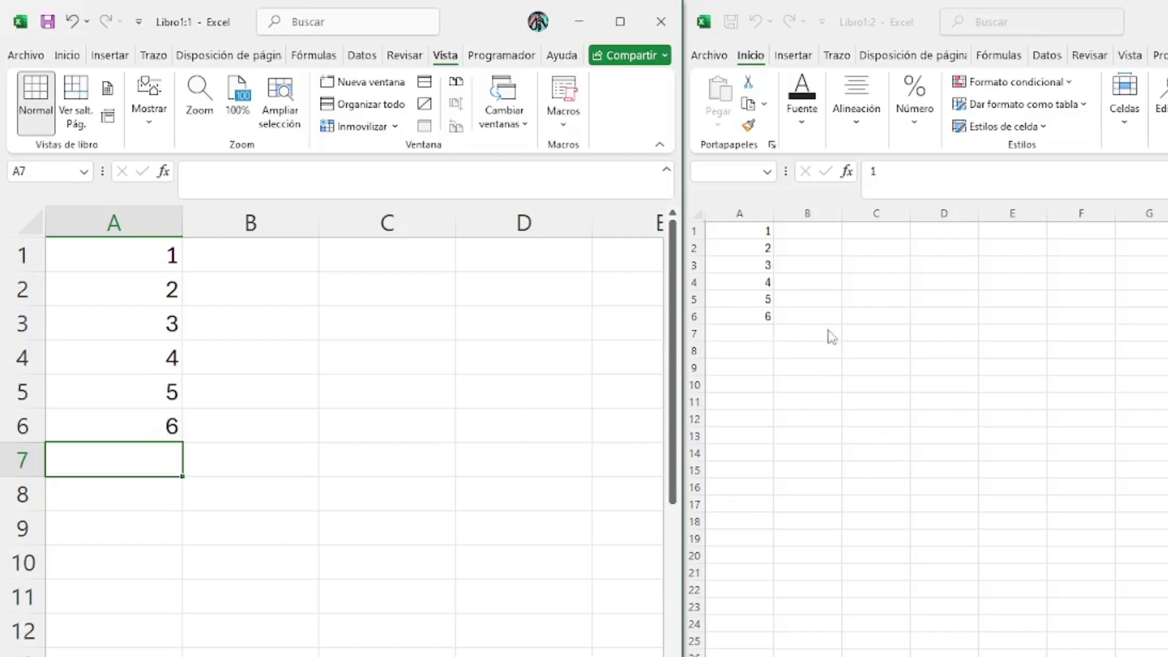
Enlarge Hoja1 in the Libro1:2 window and scroll Libro1:1 sideways and back to column A
{"action": "left_click", "coordinate": [876, 389]}
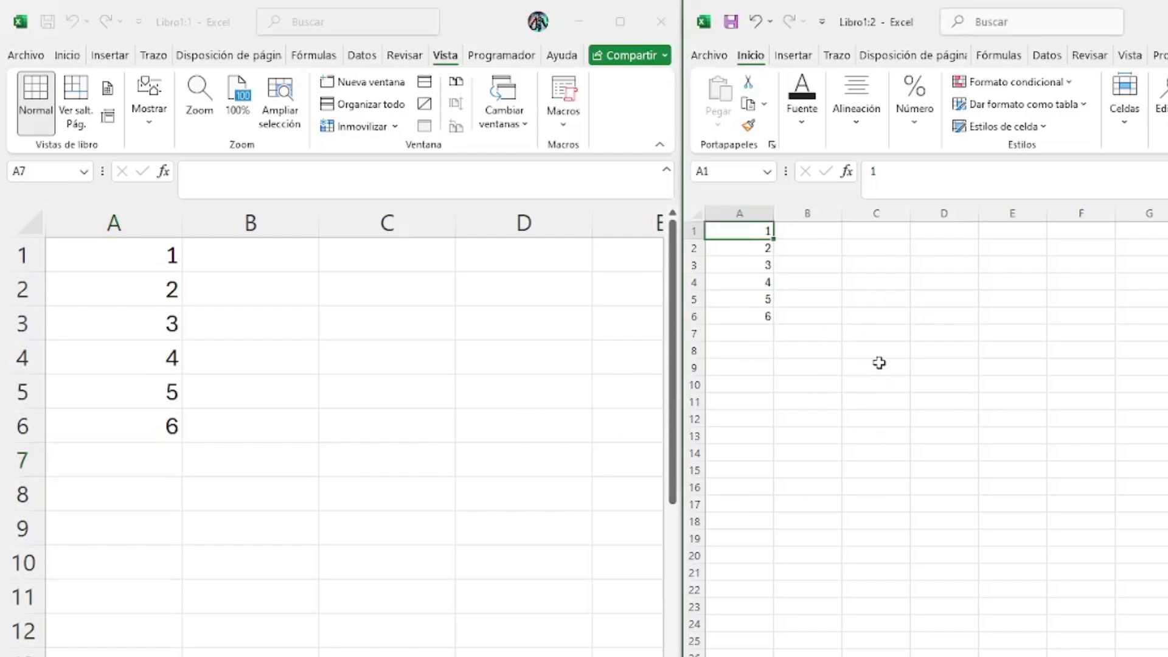
{"action": "scroll", "coordinate": [878, 365], "scroll_direction": "up", "scroll_amount": 10, "text": "ctrl"}
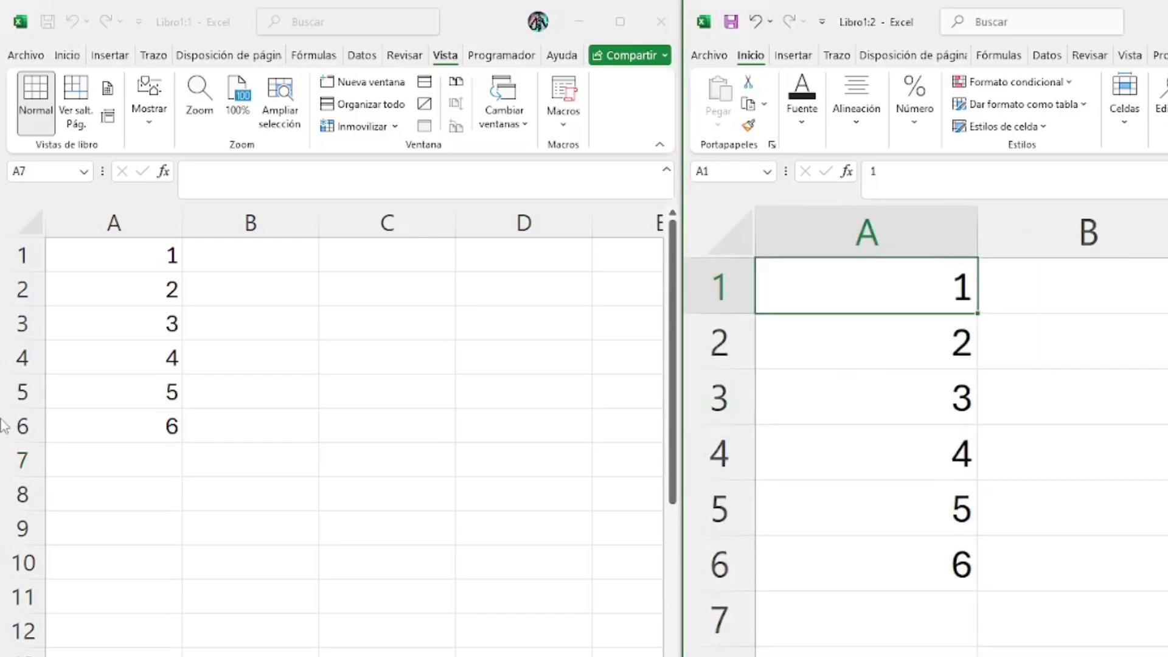
{"action": "left_click", "coordinate": [289, 508]}
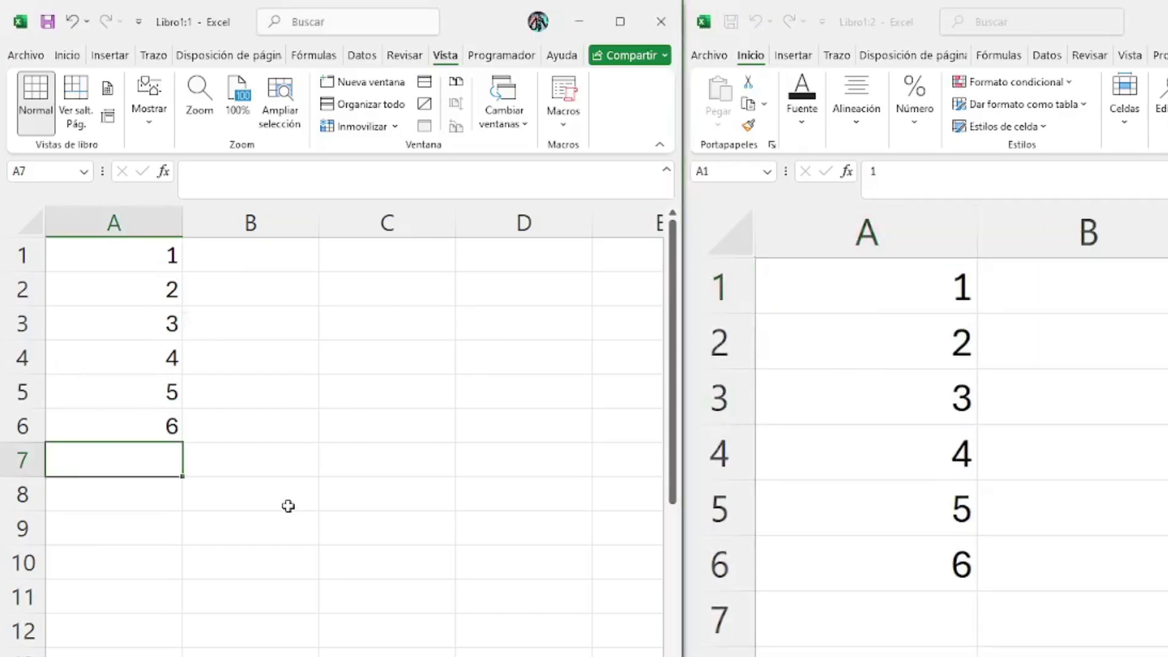
{"action": "scroll", "coordinate": [353, 426], "scroll_direction": "right", "scroll_amount": 7}
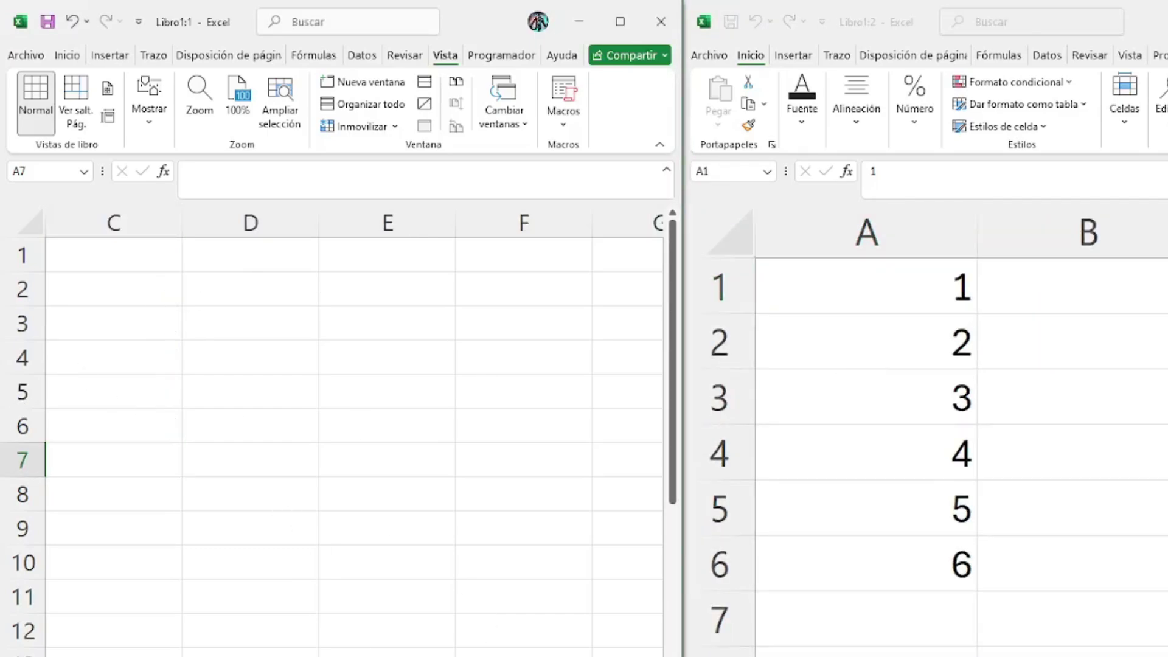
{"action": "scroll", "coordinate": [353, 426], "scroll_direction": "right", "scroll_amount": 5}
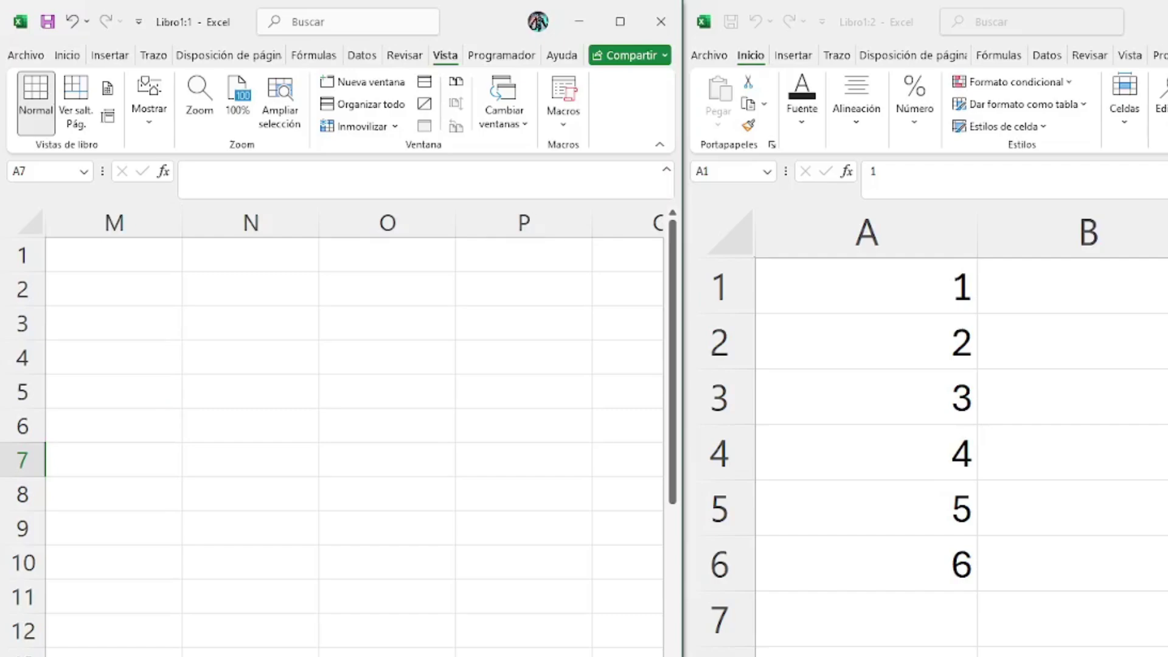
{"action": "scroll", "coordinate": [353, 426], "scroll_direction": "left", "scroll_amount": 12}
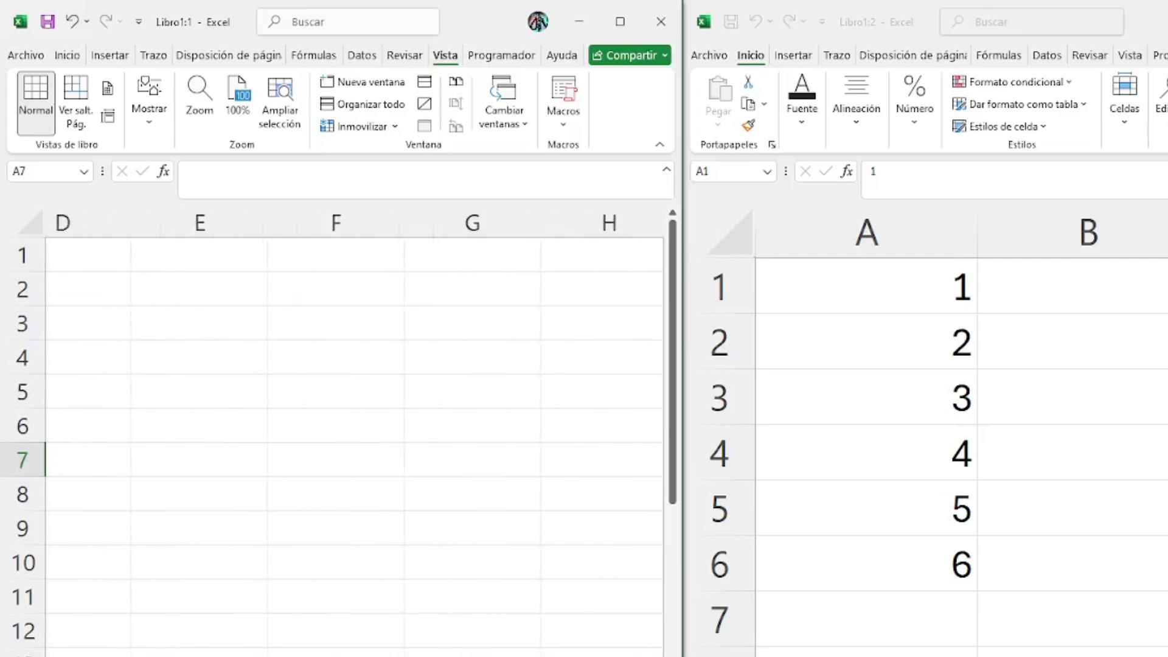
{"action": "scroll", "coordinate": [239, 542], "scroll_direction": "left", "scroll_amount": 1}
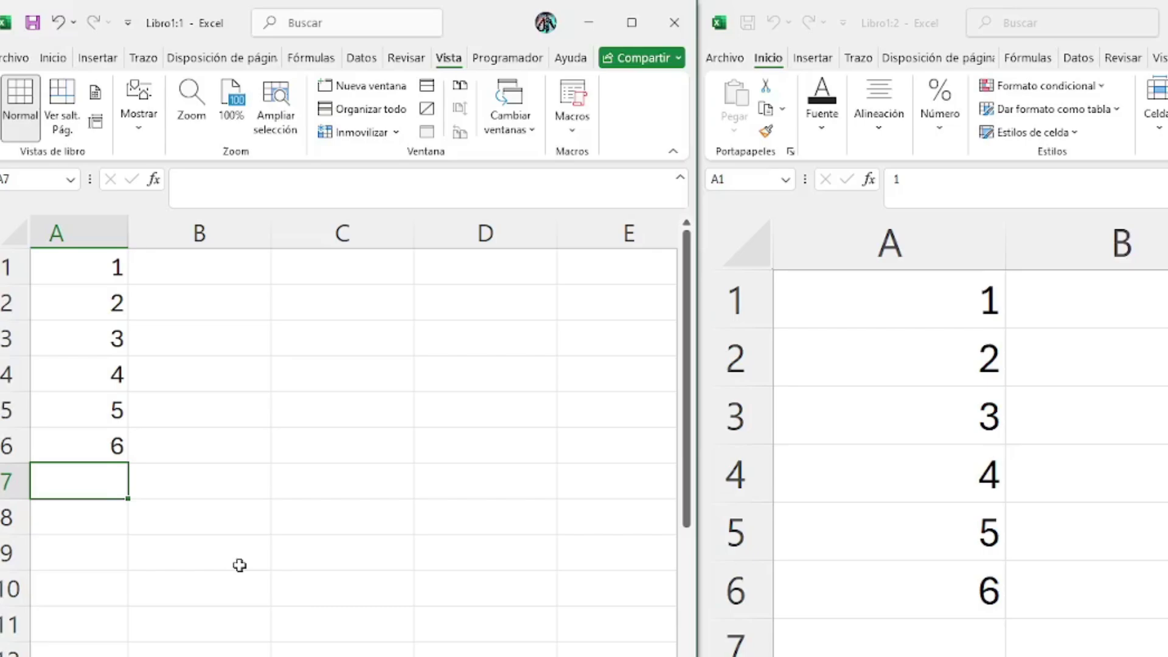
Enter 7, 8 and 9 in cells B1 to B3 of Hoja1 in the Libro1:1 window
{"action": "left_click", "coordinate": [220, 264]}
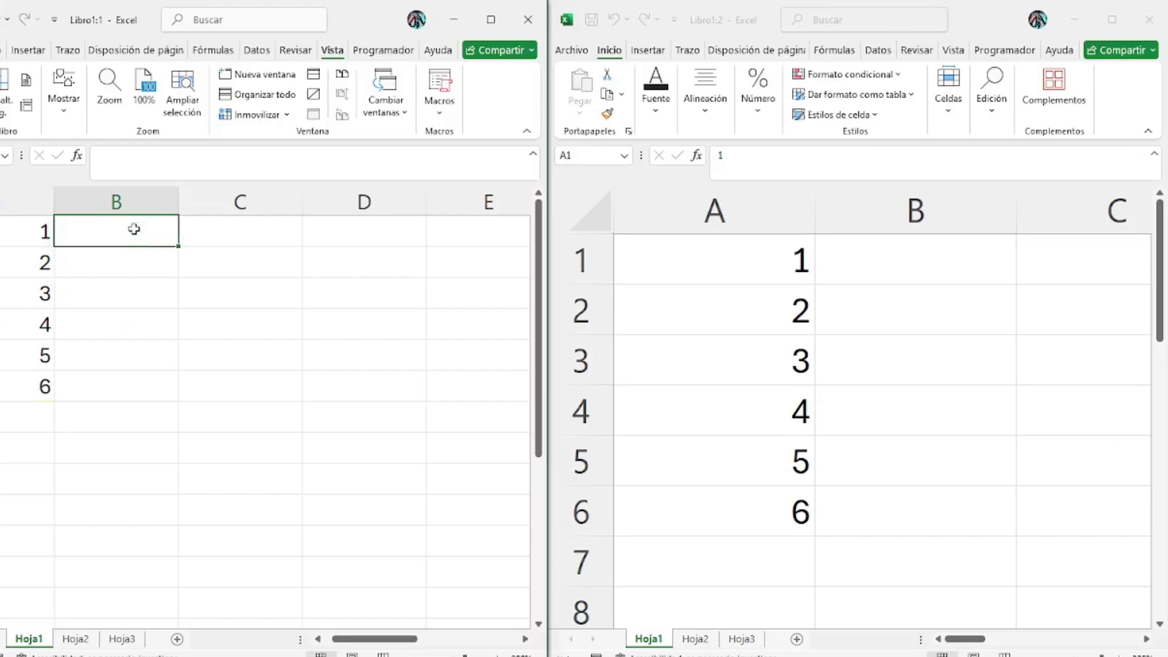
{"action": "type", "text": "7"}
{"action": "key", "text": "Return"}
{"action": "type", "text": "8"}
{"action": "key", "text": "Return"}
{"action": "type", "text": "9"}
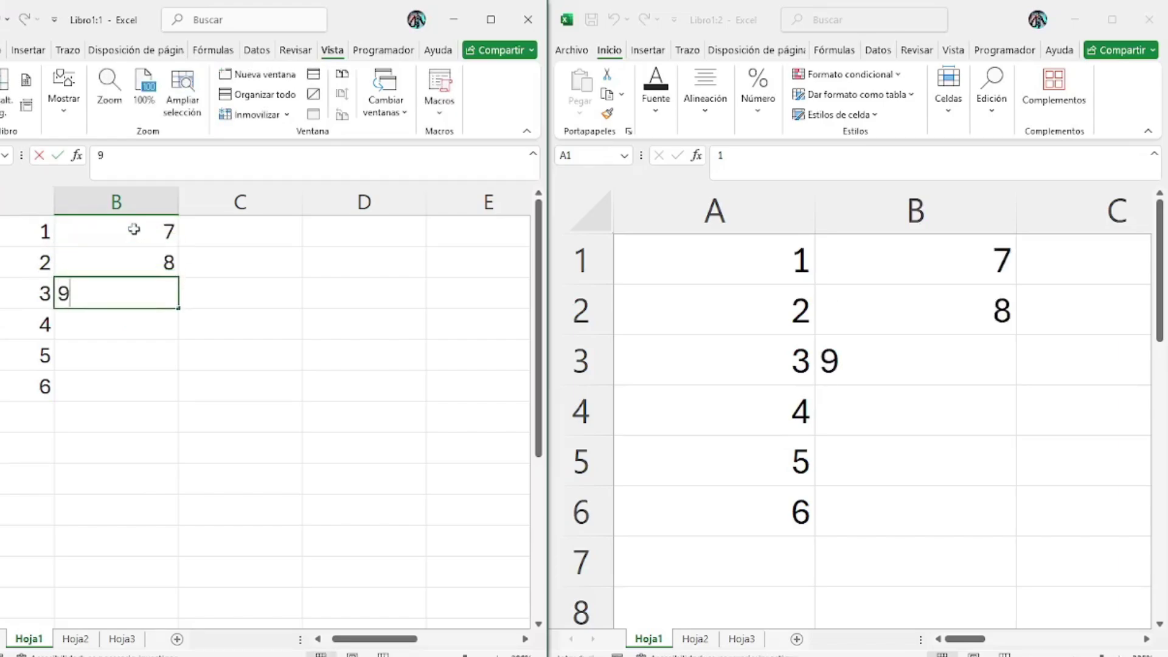
{"action": "key", "text": "Return"}
Enter 10, 11 and 12 in cells B4 to B6 of the same sheet
{"action": "type", "text": "1"}
{"action": "key", "text": "Tab"}
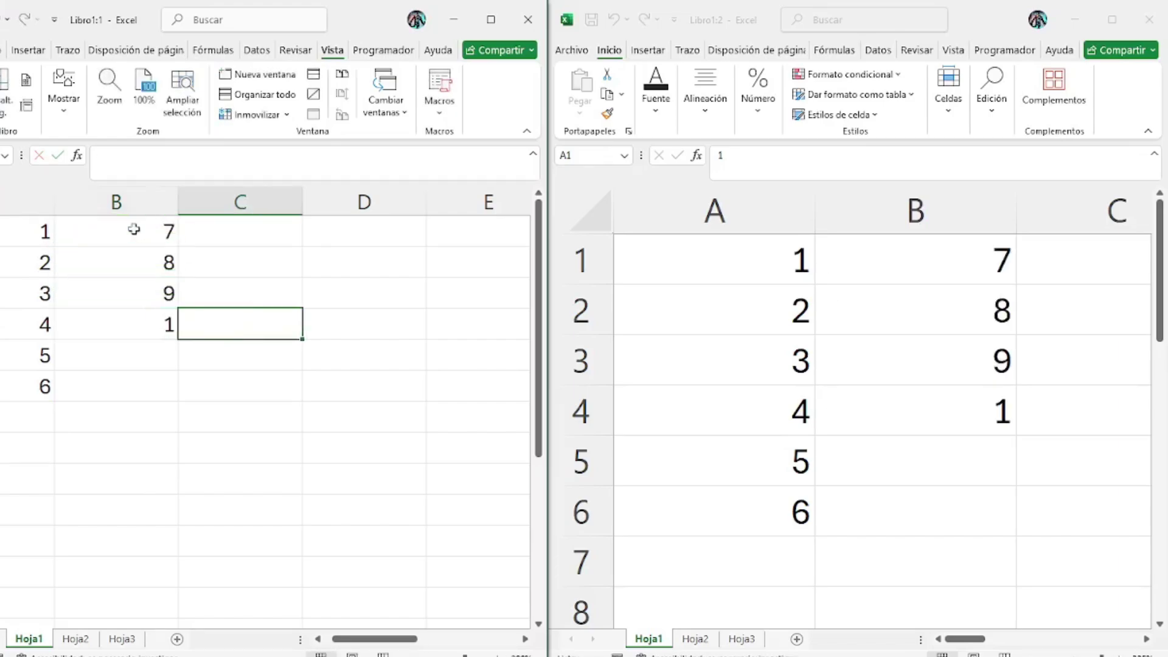
{"action": "key", "text": "Left"}
{"action": "key", "text": "F2"}
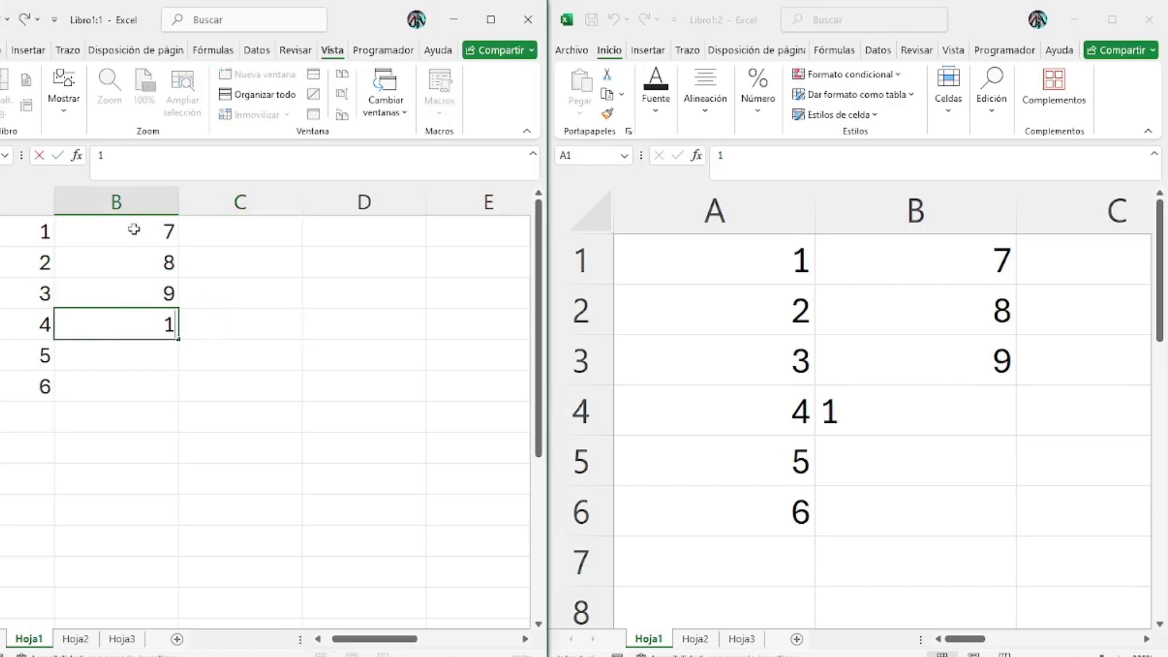
{"action": "type", "text": "0"}
{"action": "key", "text": "Return"}
{"action": "type", "text": "11"}
{"action": "key", "text": "Return"}
{"action": "type", "text": "12"}
{"action": "key", "text": "Return"}
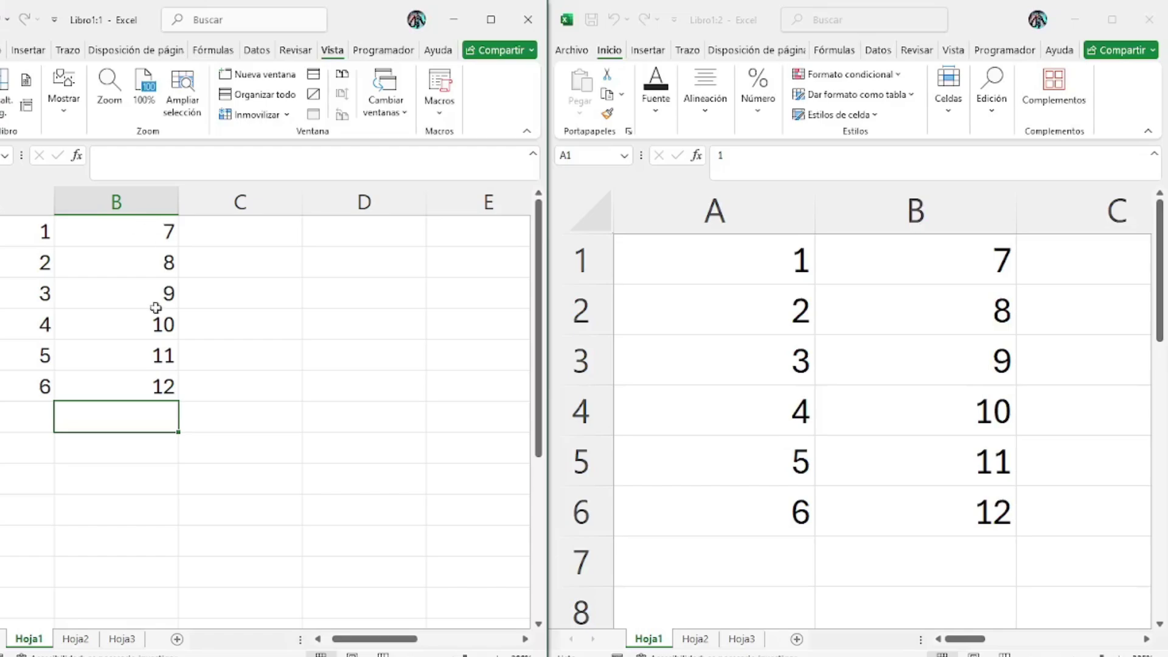
Close the Libro1:2 window and maximize the remaining Libro1 window
{"action": "left_click", "coordinate": [1149, 20]}
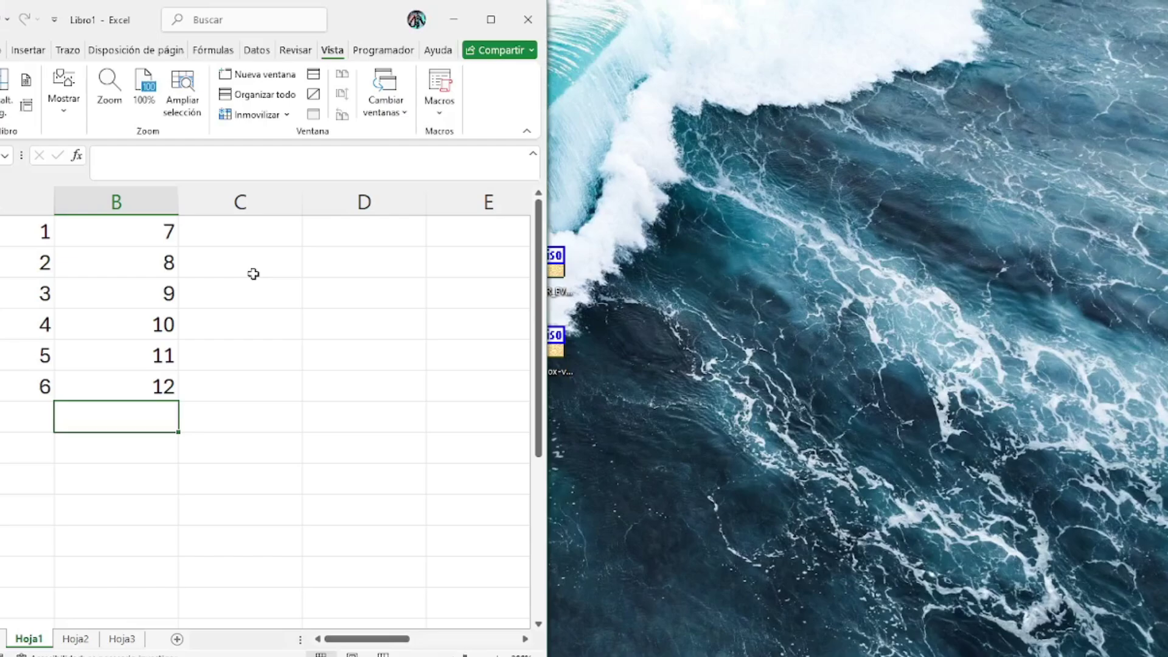
{"action": "key", "text": "super+Up"}
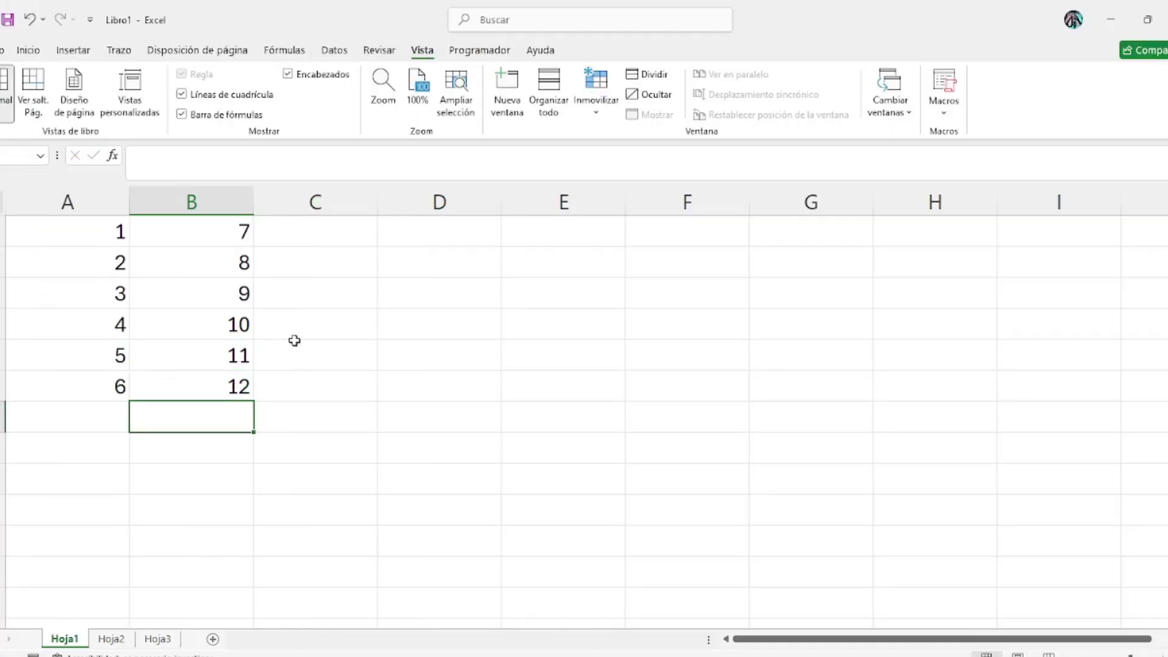
Split the Hoja1 window into panes at cell B3
{"action": "left_click", "coordinate": [110, 295]}
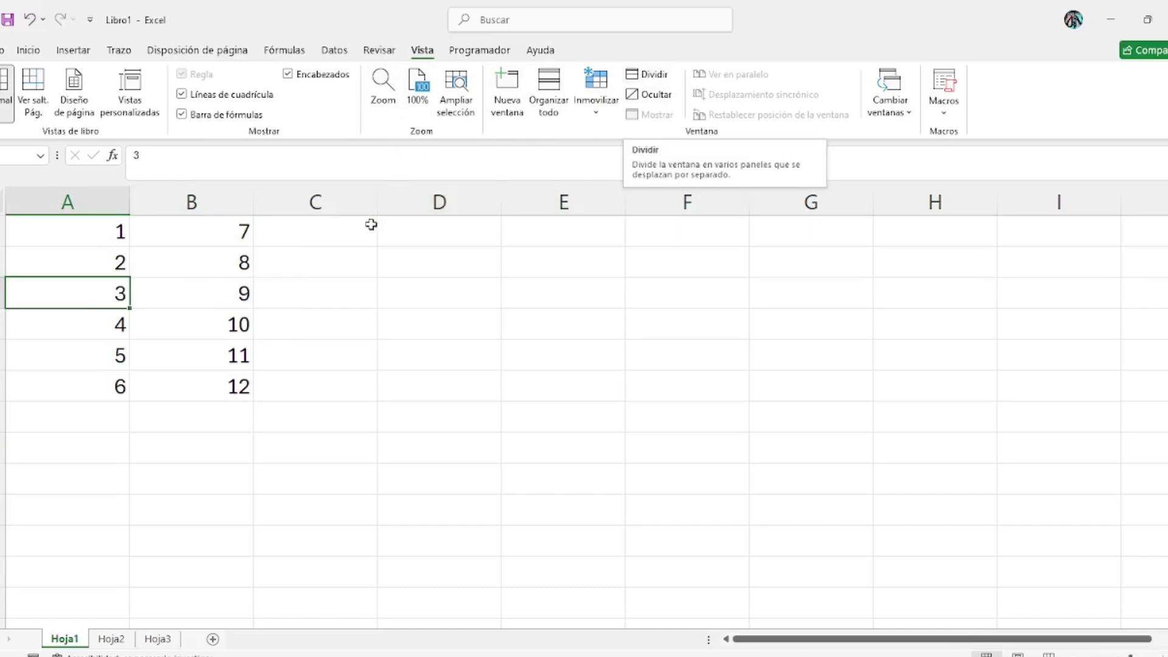
{"action": "left_click", "coordinate": [228, 301]}
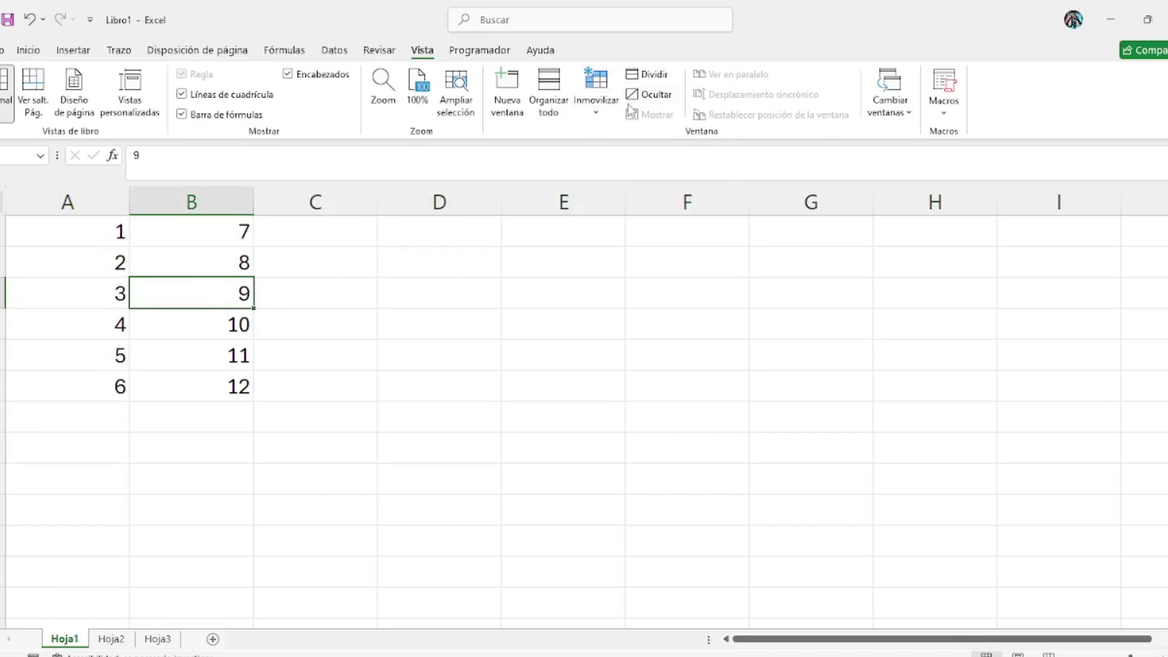
{"action": "left_click", "coordinate": [647, 75]}
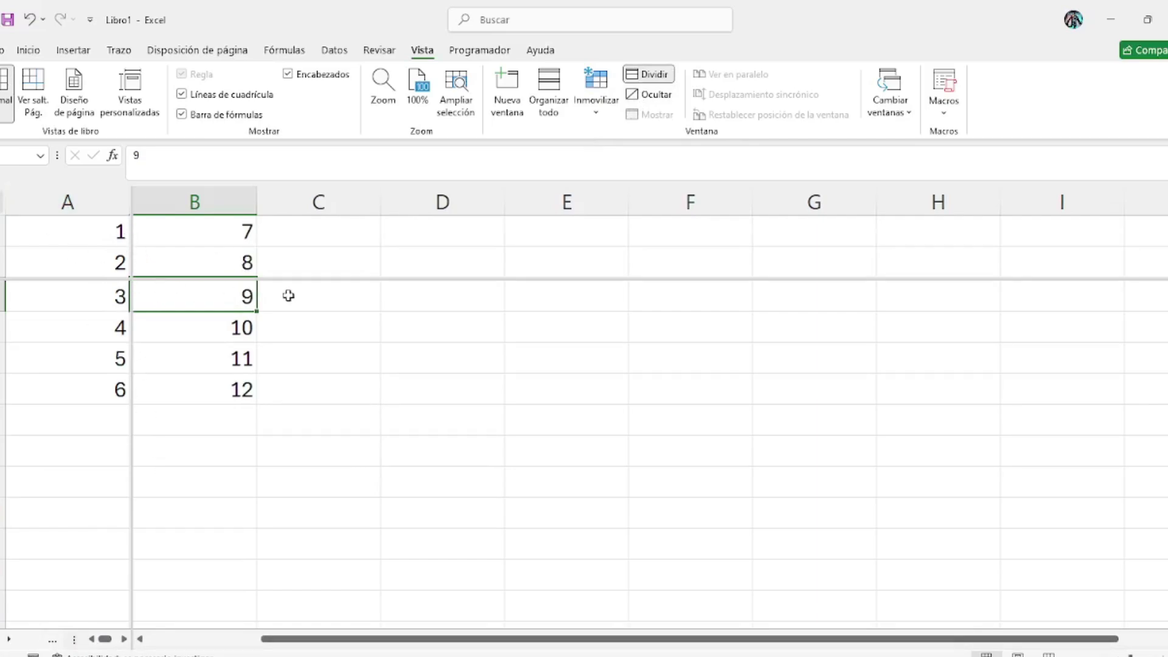
Move the selection along row 3 to about column T and back to column A to examine how the split panes scroll
{"action": "key", "text": "Right"}
{"action": "key", "text": "Right"}
{"action": "key", "text": "Right"}
{"action": "key", "text": "Right"}
{"action": "key", "text": "Right"}
{"action": "key", "text": "Right"}
{"action": "key", "text": "Right"}
{"action": "key", "text": "Right"}
{"action": "key", "text": "Right"}
{"action": "key", "text": "Right"}
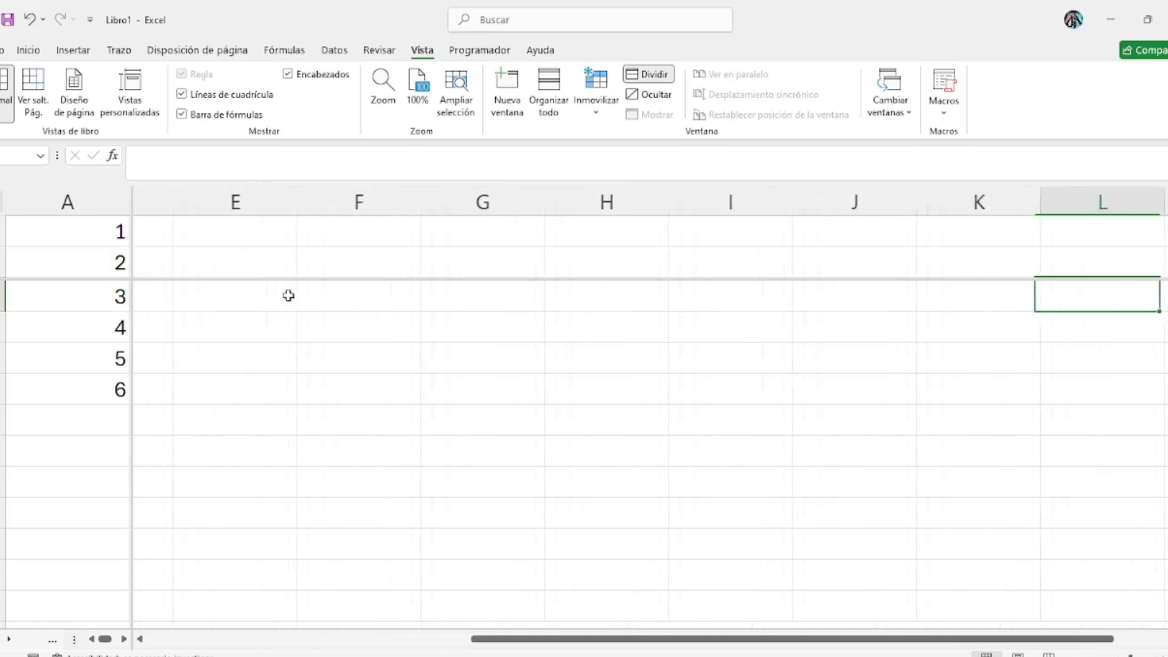
{"action": "key", "text": "Right"}
{"action": "key", "text": "Right"}
{"action": "key", "text": "Right"}
{"action": "key", "text": "Right"}
{"action": "key", "text": "Right"}
{"action": "key", "text": "Right"}
{"action": "key", "text": "Right"}
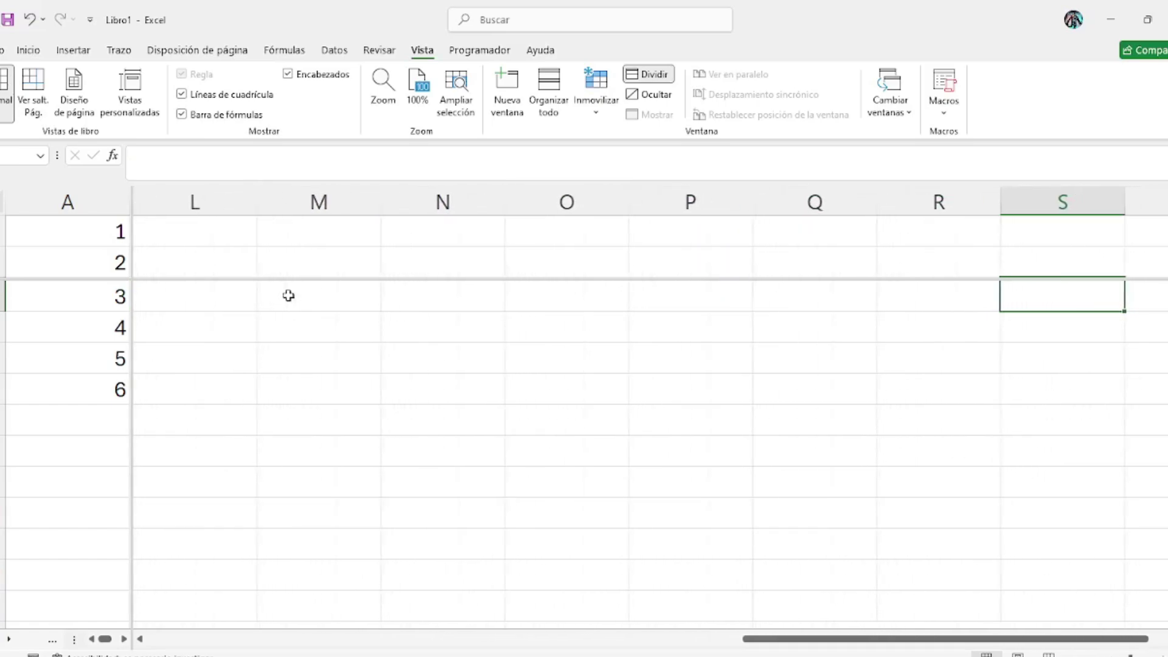
{"action": "key", "text": "Right"}
{"action": "key", "text": "Left"}
{"action": "key", "text": "Left"}
{"action": "key", "text": "Left"}
{"action": "key", "text": "Left"}
{"action": "key", "text": "Left"}
{"action": "key", "text": "Left"}
{"action": "key", "text": "Left"}
{"action": "key", "text": "Left"}
{"action": "key", "text": "Left"}
{"action": "key", "text": "Left"}
{"action": "key", "text": "Left"}
{"action": "key", "text": "Left"}
{"action": "key", "text": "Left"}
{"action": "key", "text": "Left"}
{"action": "key", "text": "Left"}
{"action": "key", "text": "Left"}
{"action": "key", "text": "Left"}
{"action": "key", "text": "Left"}
{"action": "key", "text": "Left"}
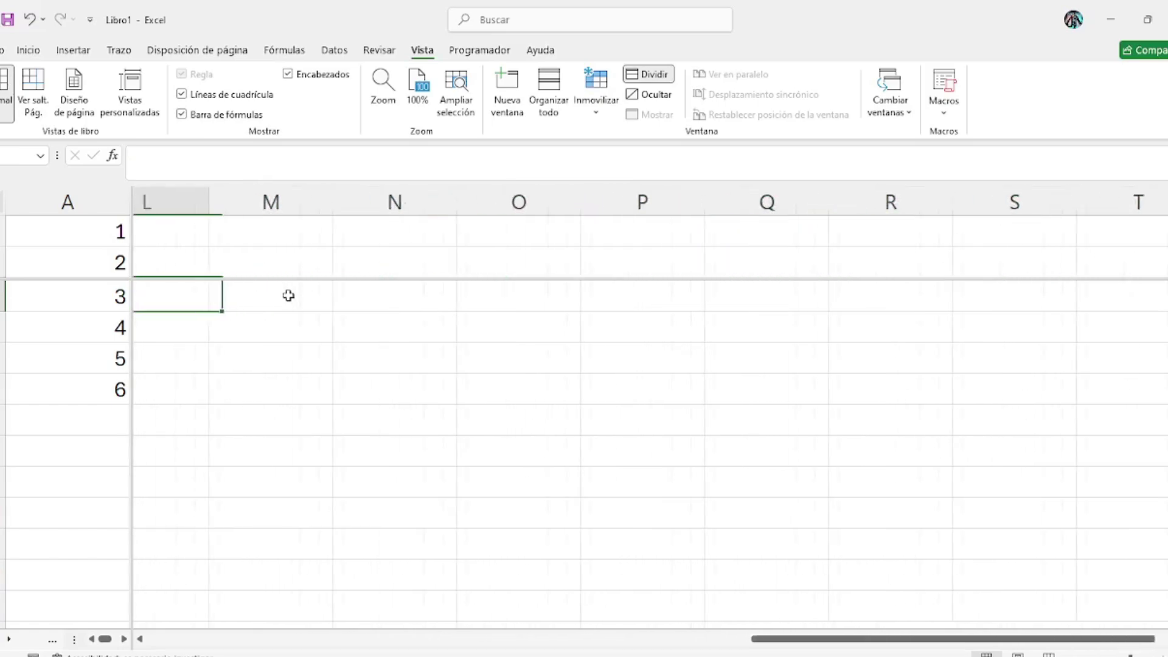
Move the selection up through columns A and B, past column J on row 2 and back to column E to compare the panes
{"action": "key", "text": "Up"}
{"action": "key", "text": "Right"}
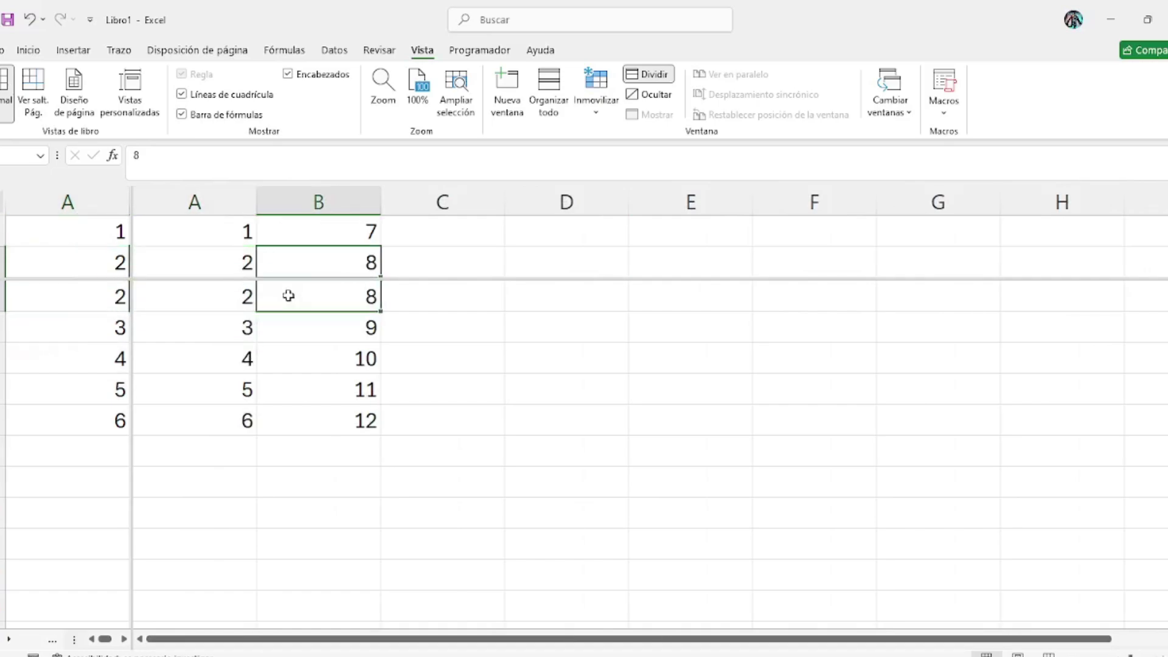
{"action": "key", "text": "Up"}
{"action": "key", "text": "Left"}
{"action": "key", "text": "Down"}
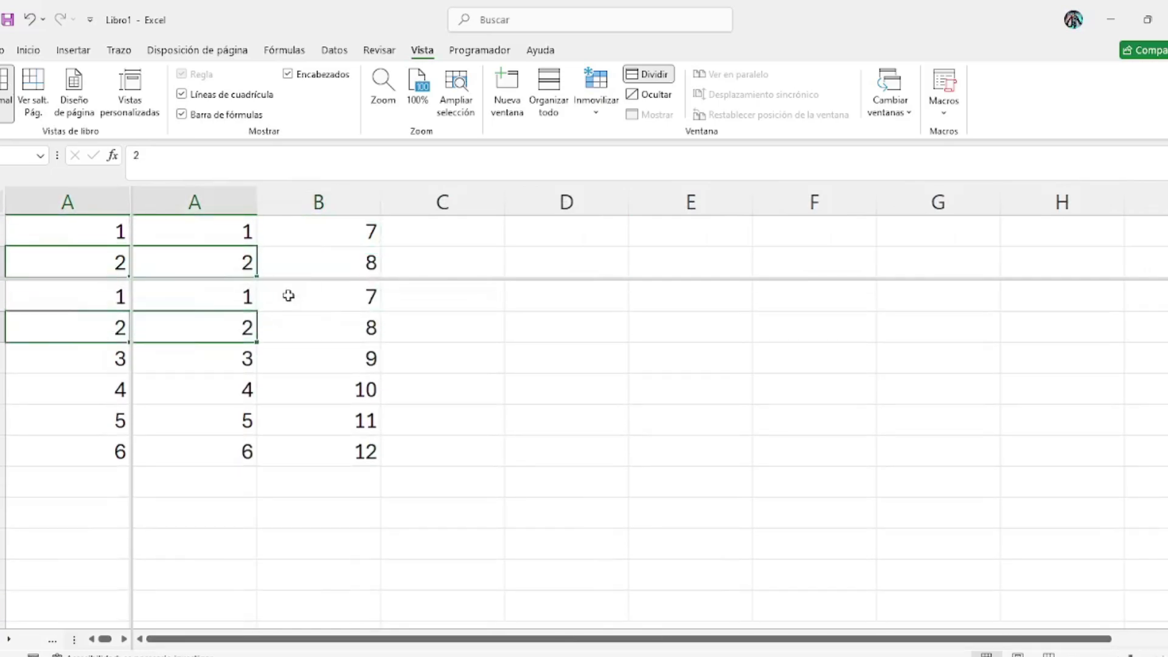
{"action": "key", "text": "Right"}
{"action": "key", "text": "Right"}
{"action": "key", "text": "Right"}
{"action": "key", "text": "Right"}
{"action": "key", "text": "Right"}
{"action": "key", "text": "Right"}
{"action": "key", "text": "Right"}
{"action": "key", "text": "Right"}
{"action": "key", "text": "Right"}
{"action": "key", "text": "Right"}
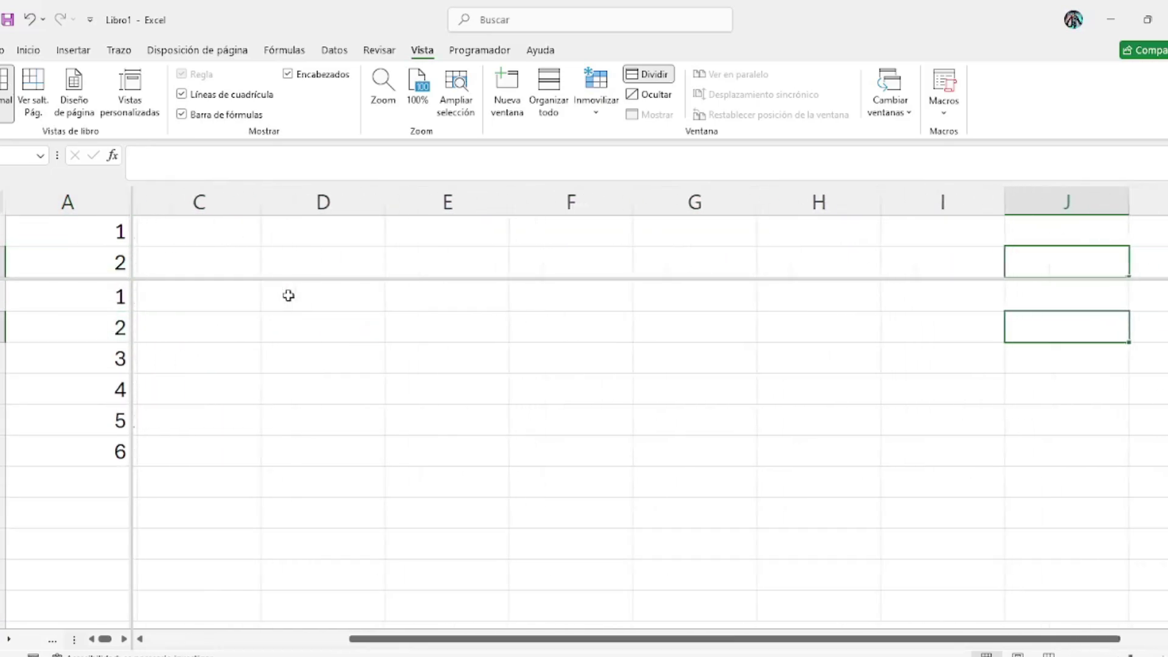
{"action": "key", "text": "Left"}
{"action": "key", "text": "Left"}
{"action": "key", "text": "Left"}
{"action": "key", "text": "Left"}
{"action": "key", "text": "Left"}
{"action": "key", "text": "Left"}
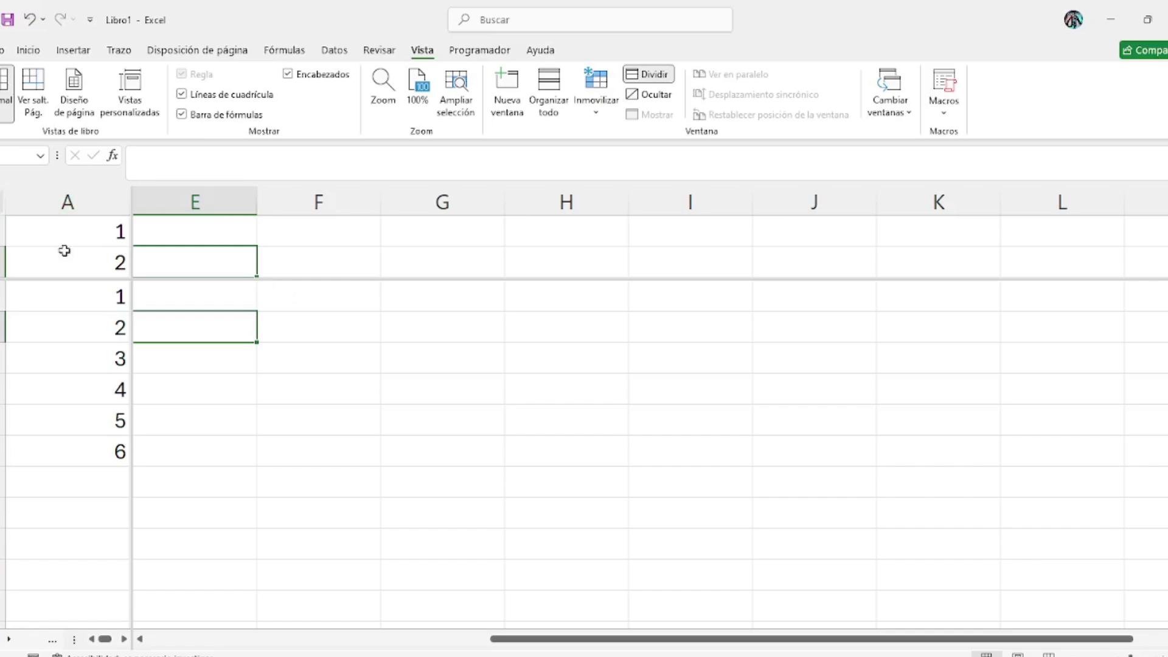
Examine the pane containing column A by moving its selection between columns A and C and the first rows, finishing at B1
{"action": "left_click", "coordinate": [86, 231]}
{"action": "scroll", "coordinate": [117, 256], "scroll_direction": "right", "scroll_amount": 1}
{"action": "scroll", "coordinate": [91, 256], "scroll_direction": "right", "scroll_amount": 1}
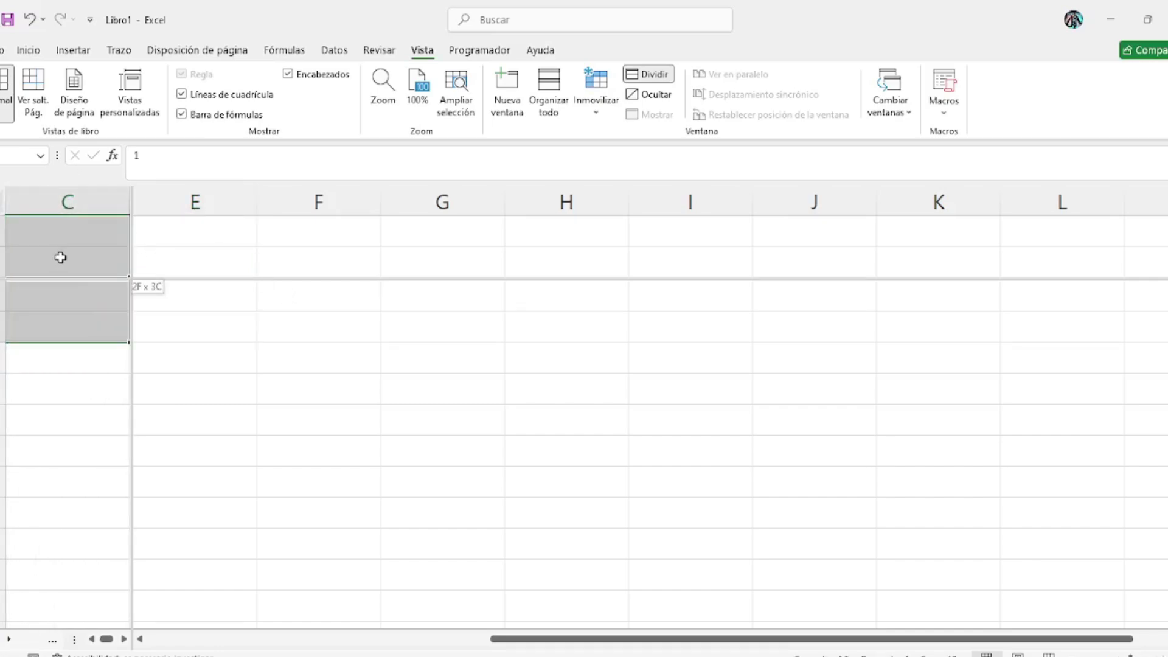
{"action": "scroll", "coordinate": [63, 256], "scroll_direction": "left", "scroll_amount": 2}
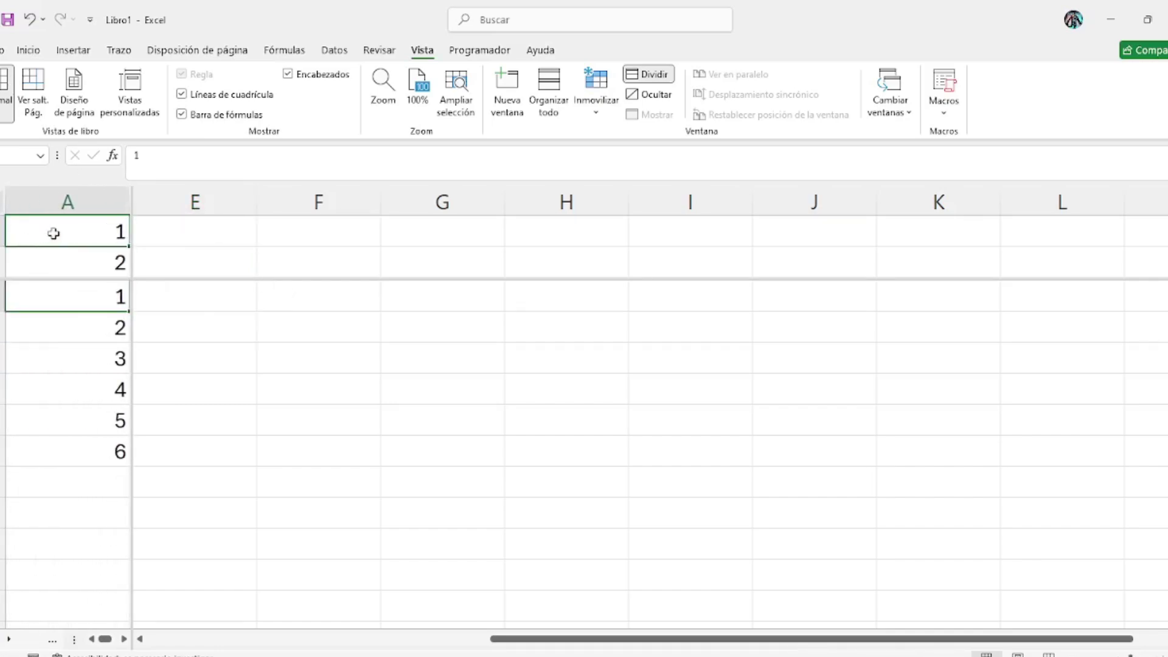
{"action": "key", "text": "Right"}
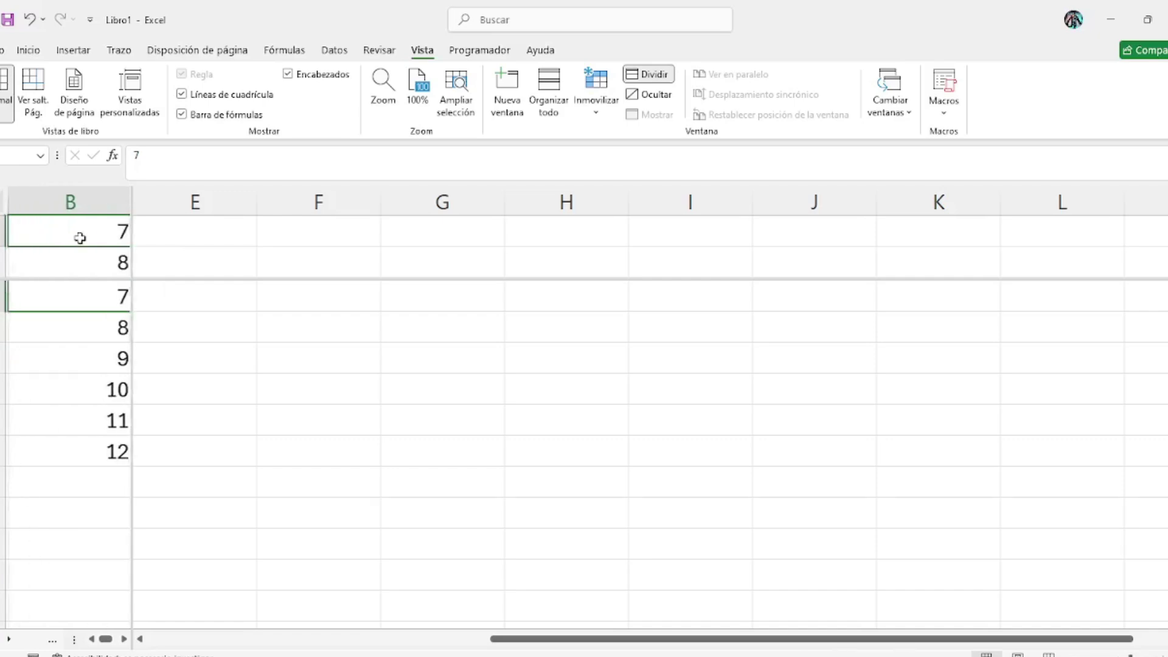
{"action": "key", "text": "Right"}
{"action": "key", "text": "Down"}
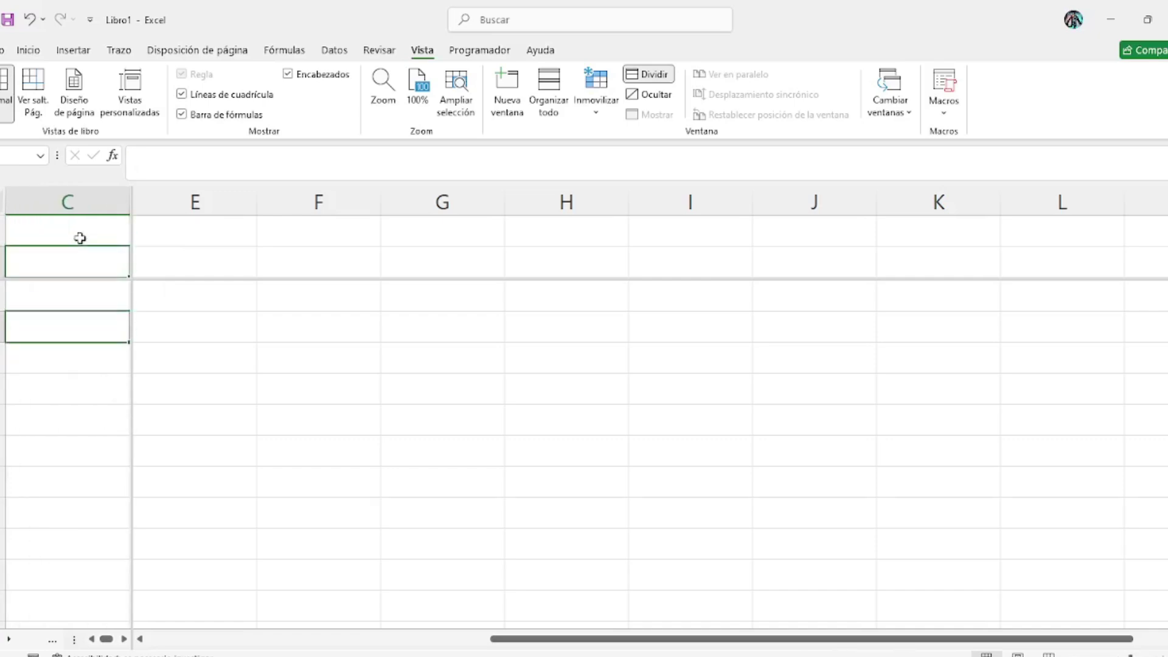
{"action": "key", "text": "Down"}
{"action": "key", "text": "Left"}
{"action": "key", "text": "Left"}
{"action": "key", "text": "Up"}
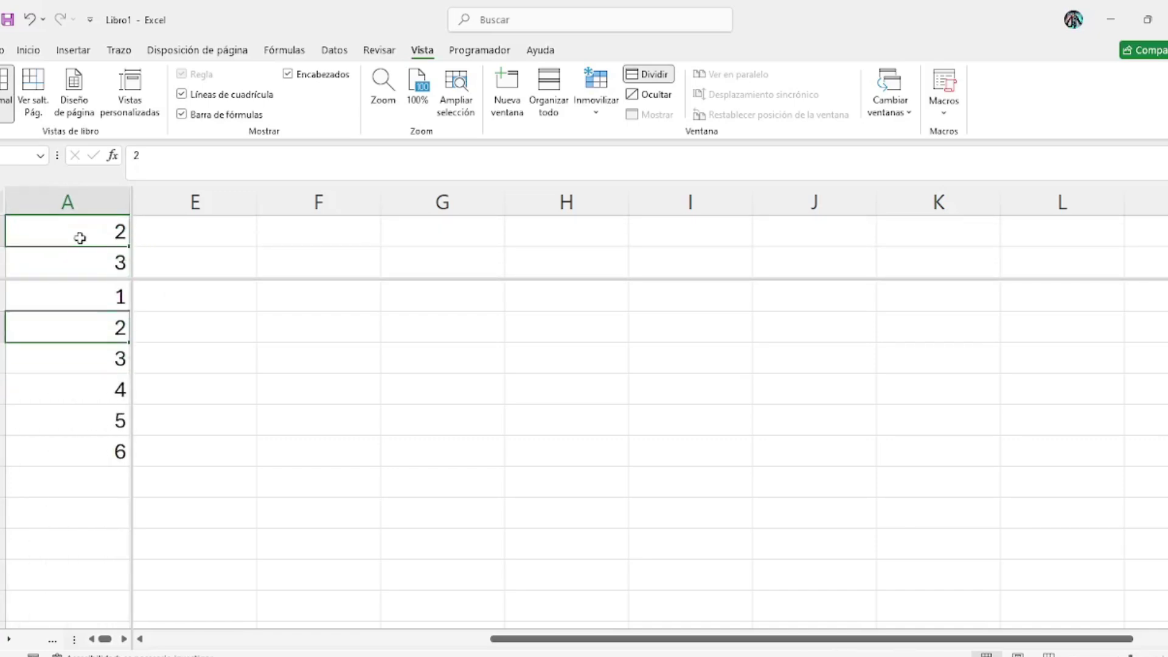
{"action": "key", "text": "Up"}
{"action": "key", "text": "Right"}
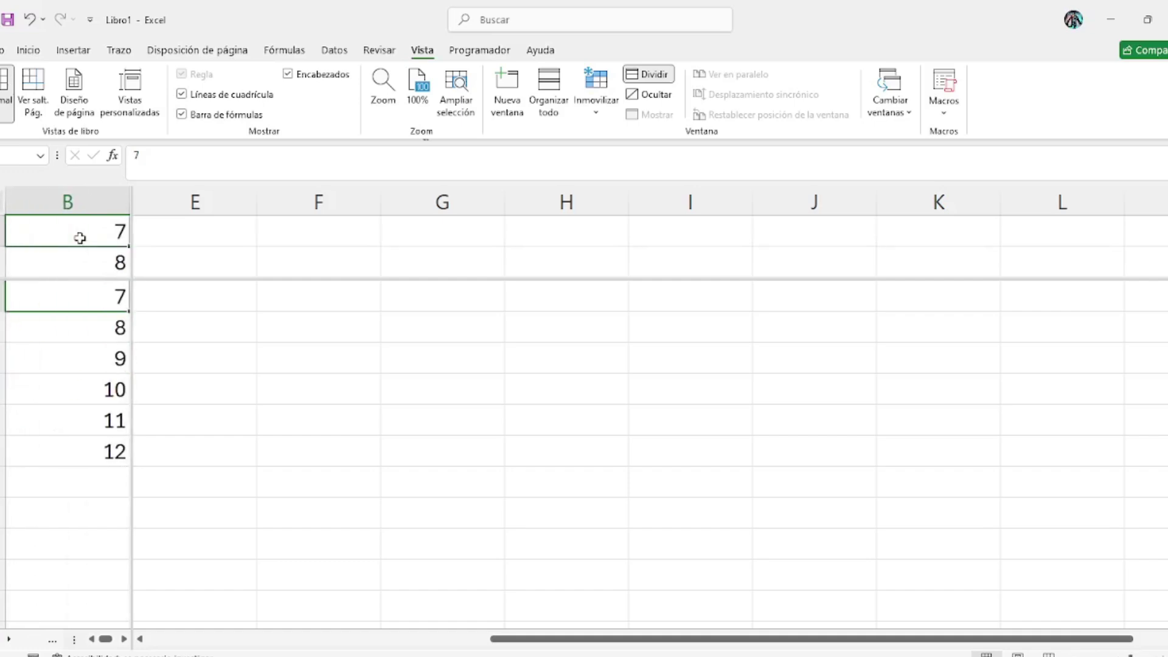
Select E1 across the vertical split and move between columns A and D to compare the data in both panes
{"action": "left_click", "coordinate": [185, 240]}
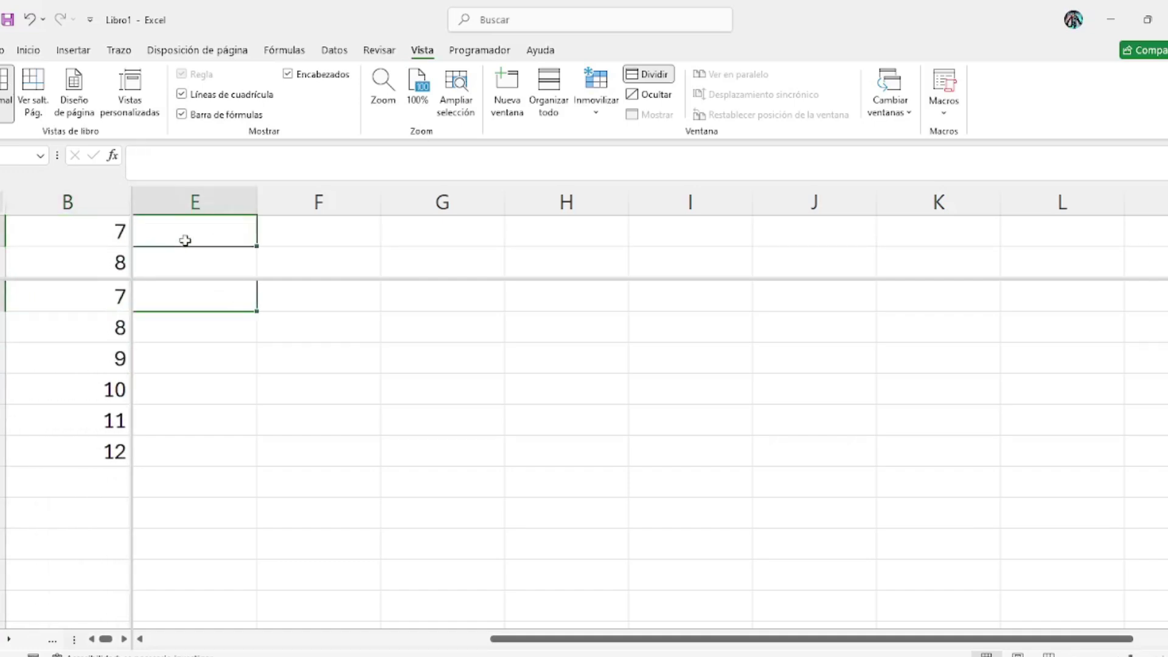
{"action": "key", "text": "Left"}
{"action": "key", "text": "Left"}
{"action": "key", "text": "Left"}
{"action": "key", "text": "Left"}
{"action": "key", "text": "Right"}
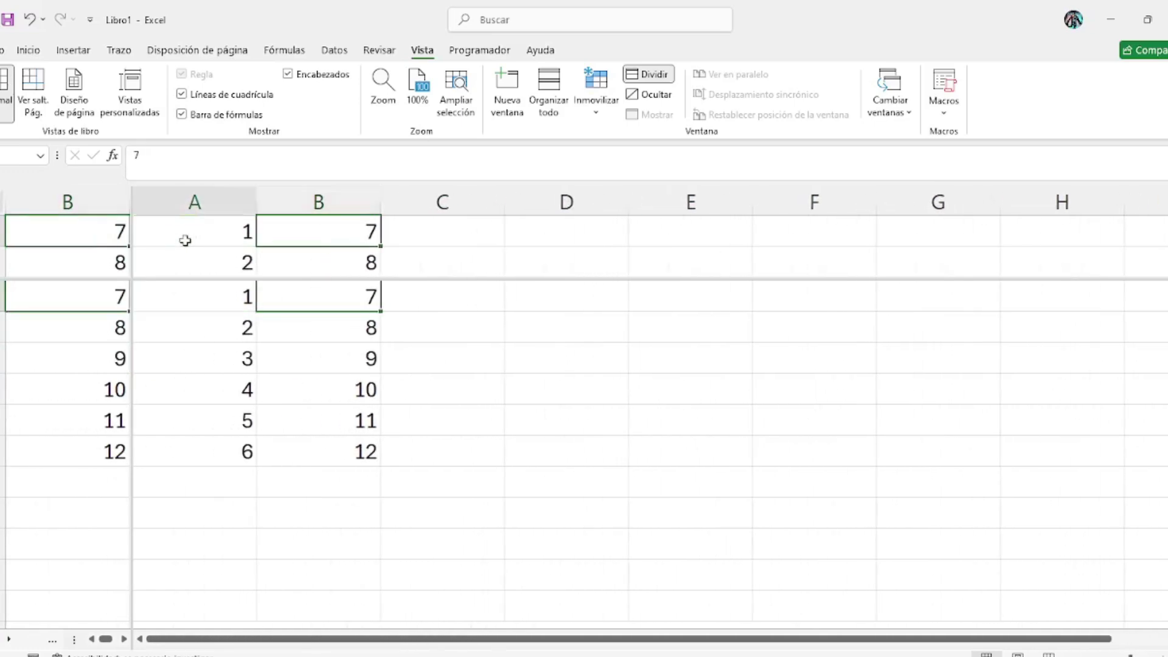
{"action": "key", "text": "Right"}
{"action": "key", "text": "Right"}
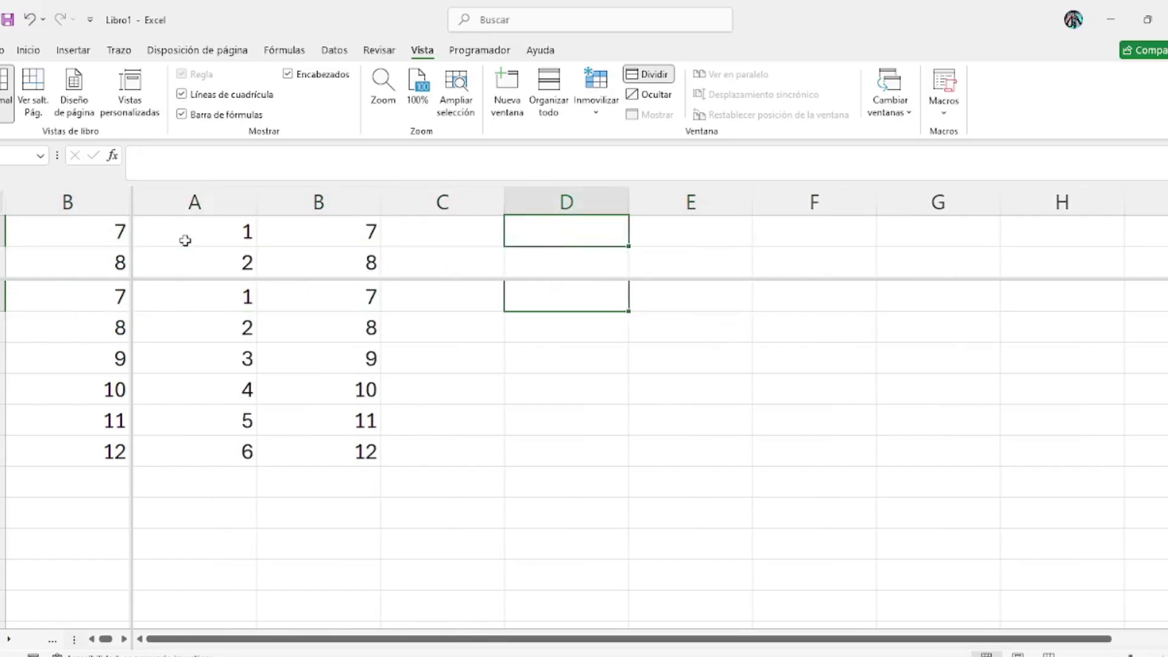
{"action": "key", "text": "Left"}
{"action": "key", "text": "Left"}
{"action": "key", "text": "Left"}
{"action": "key", "text": "Right"}
{"action": "key", "text": "Right"}
{"action": "key", "text": "Right"}
{"action": "key", "text": "Left"}
{"action": "key", "text": "Left"}
Move the selection along row 1 out to column S while keeping column B in view in the narrow pane
{"action": "key", "text": "Right"}
{"action": "key", "text": "Right"}
{"action": "key", "text": "Right"}
{"action": "key", "text": "Right"}
{"action": "key", "text": "Right"}
{"action": "key", "text": "Right"}
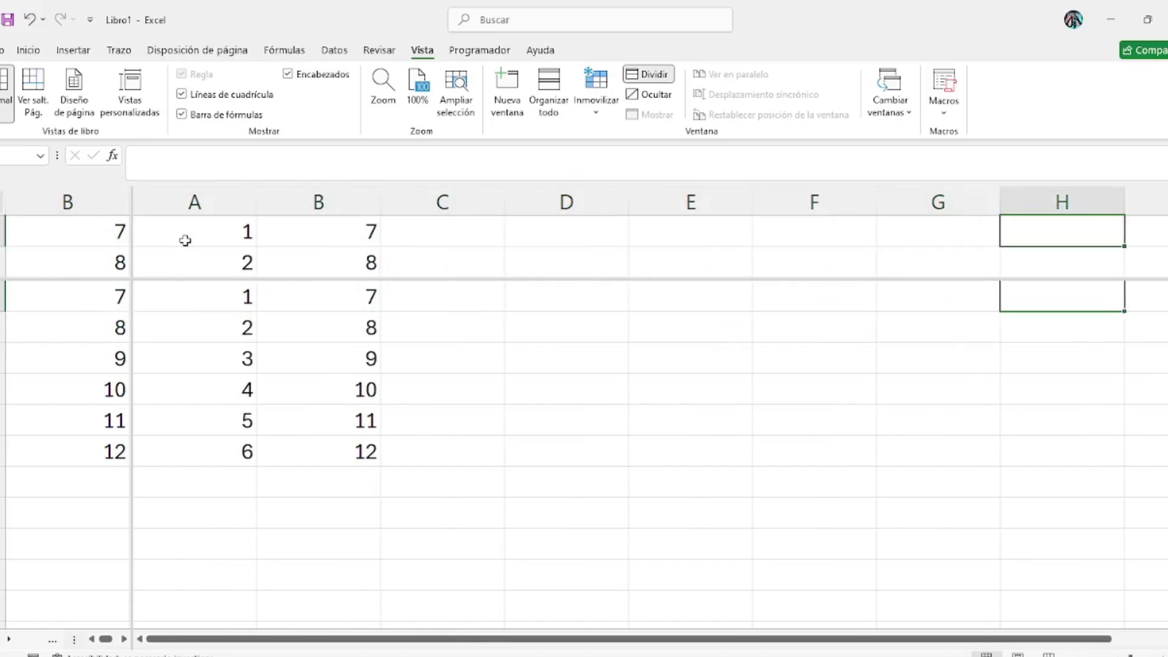
{"action": "key", "text": "Right"}
{"action": "key", "text": "Right"}
{"action": "key", "text": "Right"}
{"action": "key", "text": "Right"}
{"action": "key", "text": "Right"}
{"action": "key", "text": "Right"}
{"action": "key", "text": "Right"}
{"action": "key", "text": "Right"}
{"action": "key", "text": "Right"}
{"action": "key", "text": "Right"}
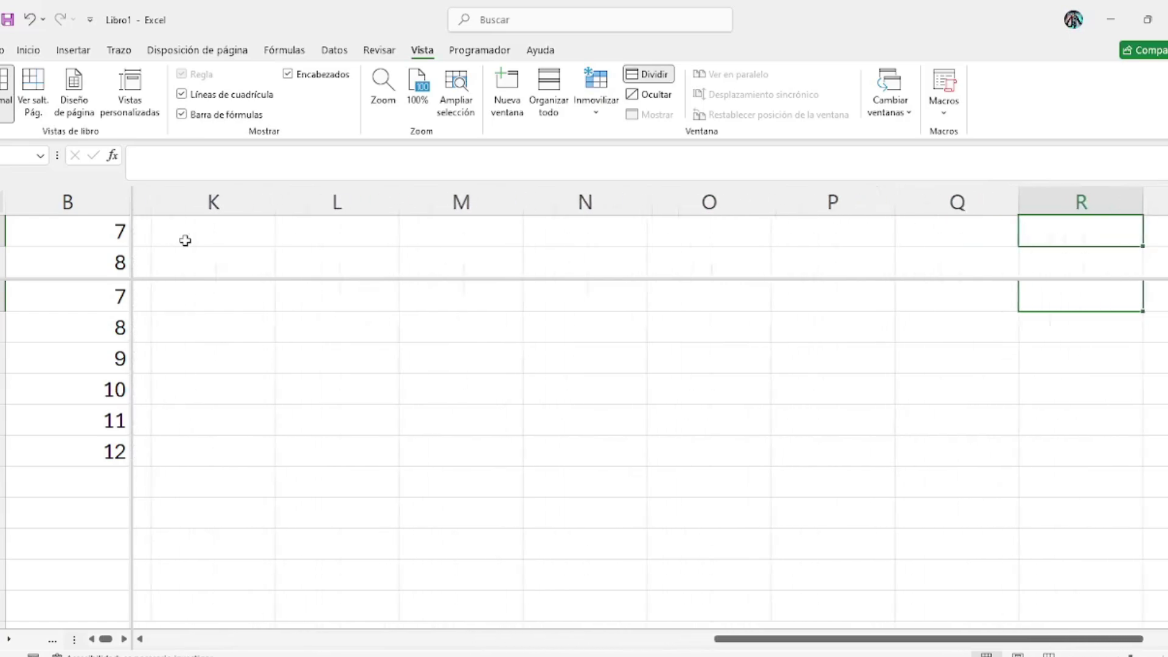
{"action": "key", "text": "Right"}
Bring the panes on both sides of the vertical split back to column A, finishing at cell A1
{"action": "left_click", "coordinate": [28, 225]}
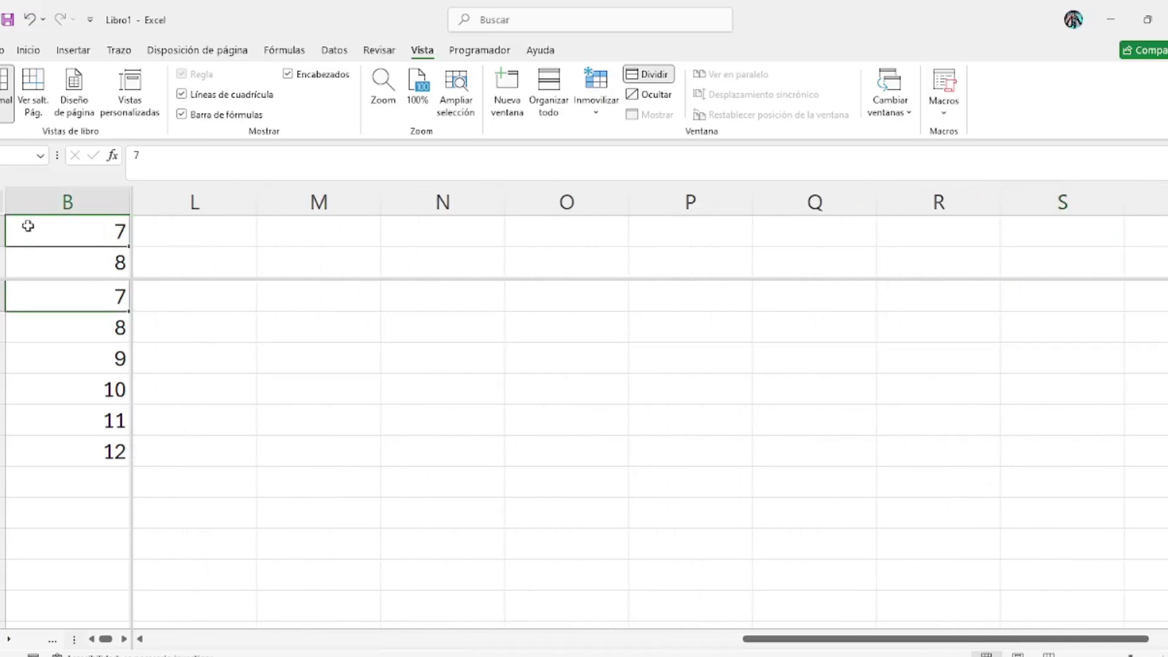
{"action": "key", "text": "Left"}
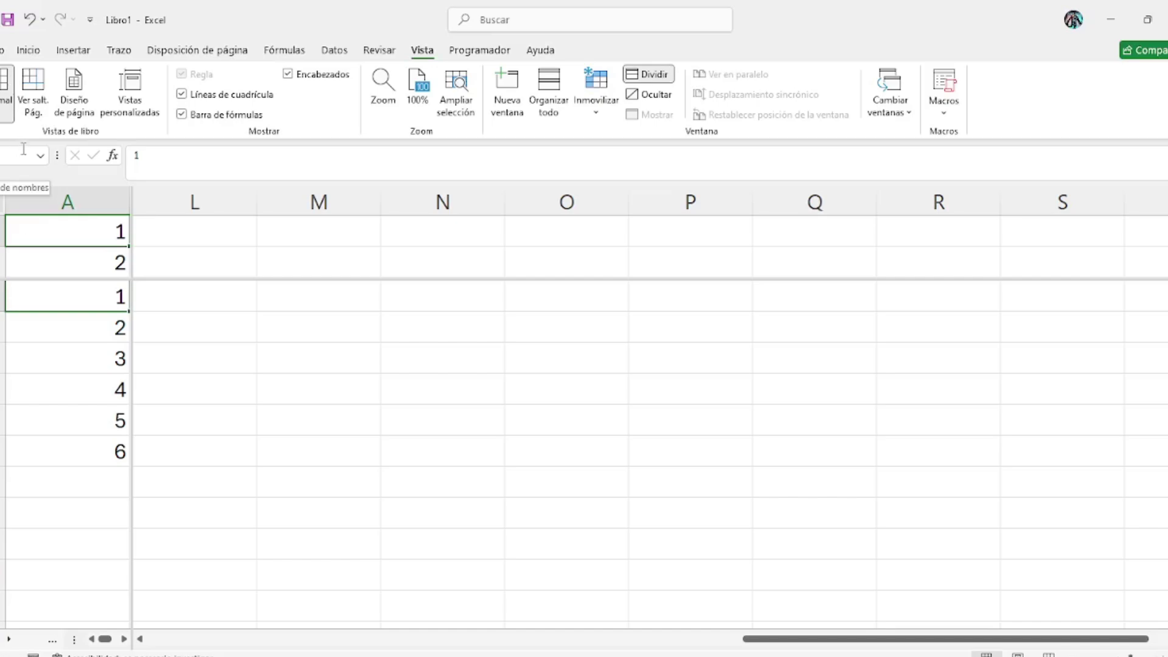
{"action": "left_click", "coordinate": [173, 249]}
{"action": "key", "text": "Left"}
{"action": "key", "text": "Left"}
{"action": "key", "text": "Left"}
{"action": "key", "text": "Left"}
{"action": "key", "text": "Left"}
{"action": "key", "text": "Left"}
{"action": "key", "text": "Left"}
{"action": "key", "text": "Left"}
{"action": "key", "text": "Left"}
{"action": "key", "text": "Left"}
{"action": "key", "text": "Left"}
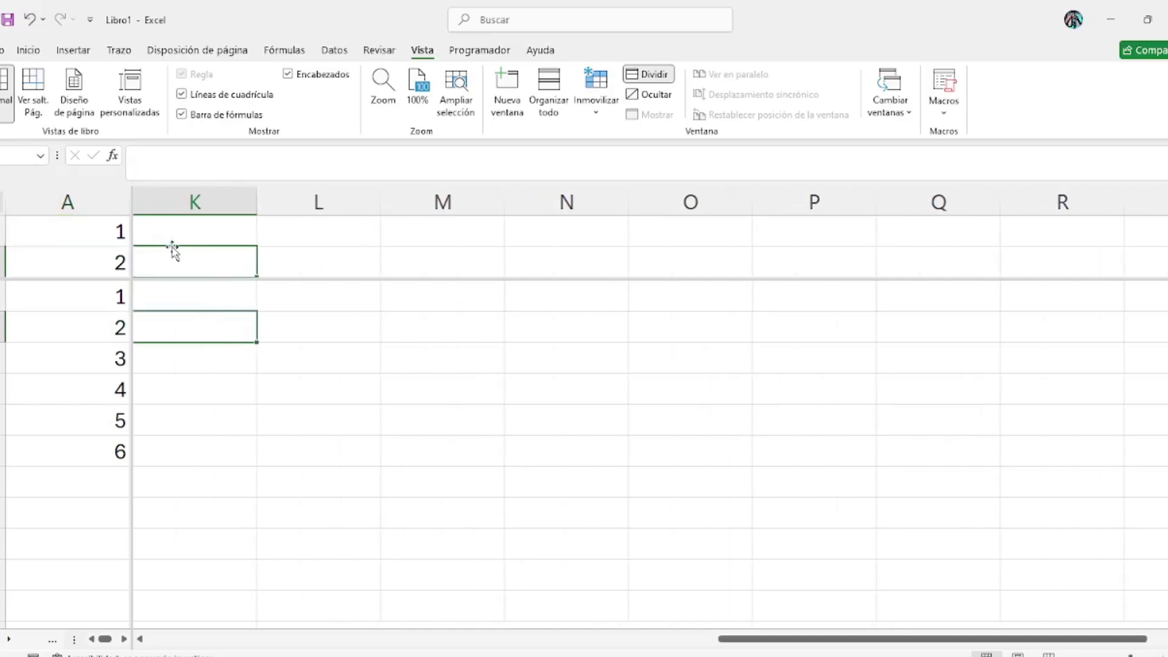
{"action": "key", "text": "Up"}
{"action": "key", "text": "Right"}
{"action": "key", "text": "Left"}
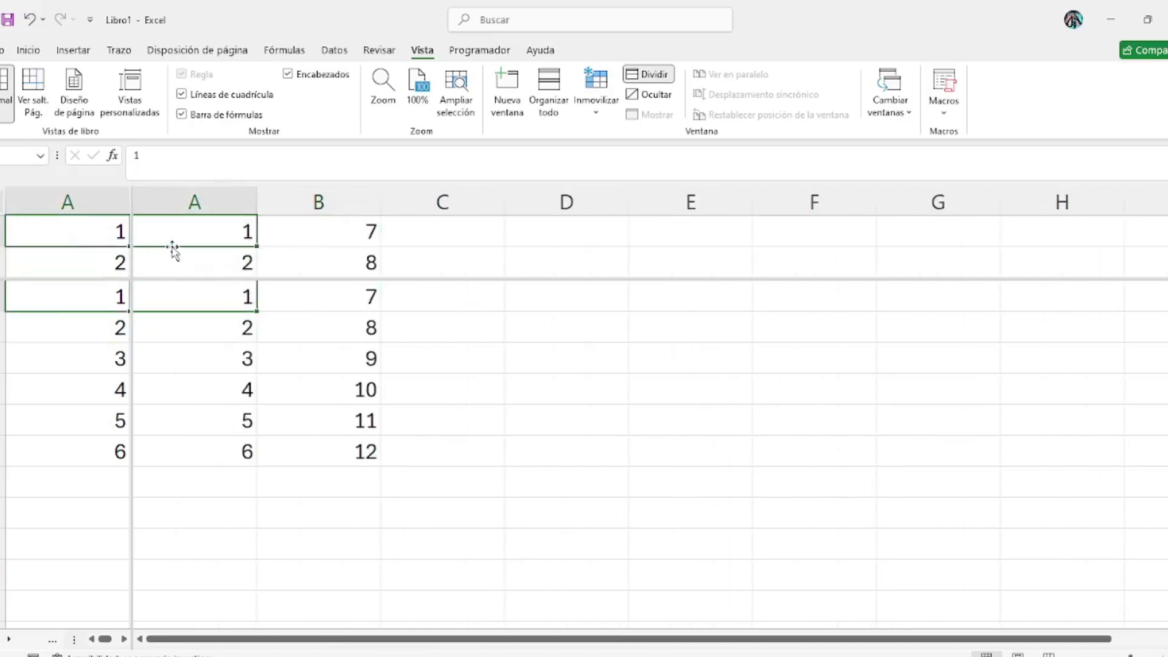
Set cell B1 to 77 and bring column B into view in the narrow pane to compare the value
{"action": "left_click", "coordinate": [340, 229]}
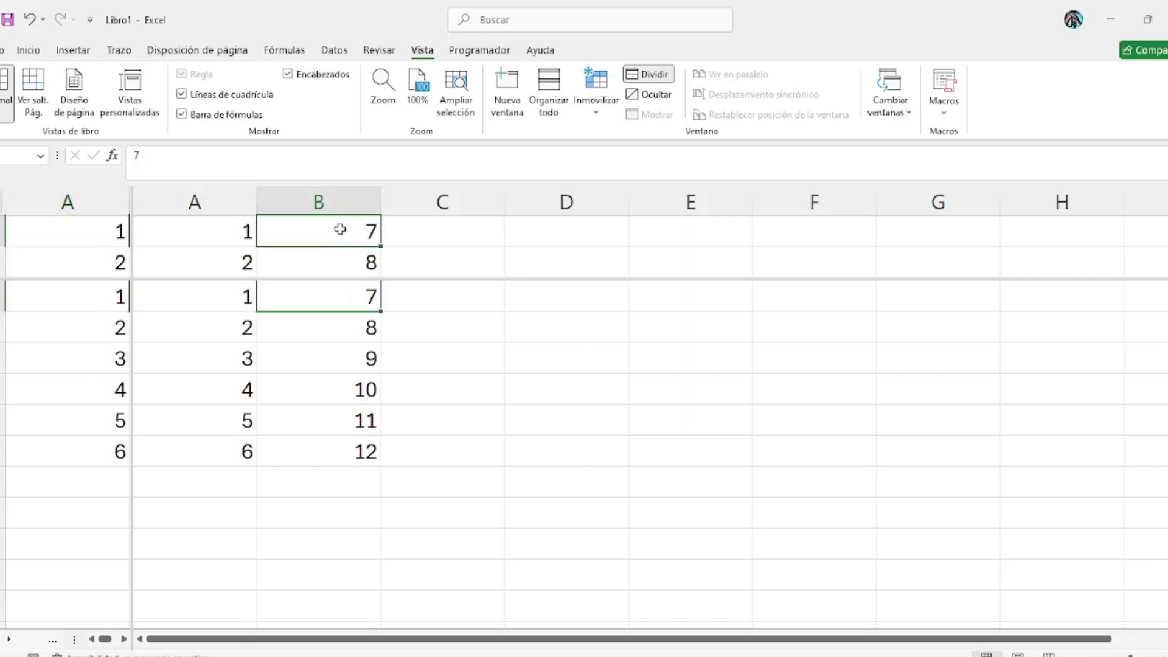
{"action": "type", "text": "77"}
{"action": "key", "text": "Return"}
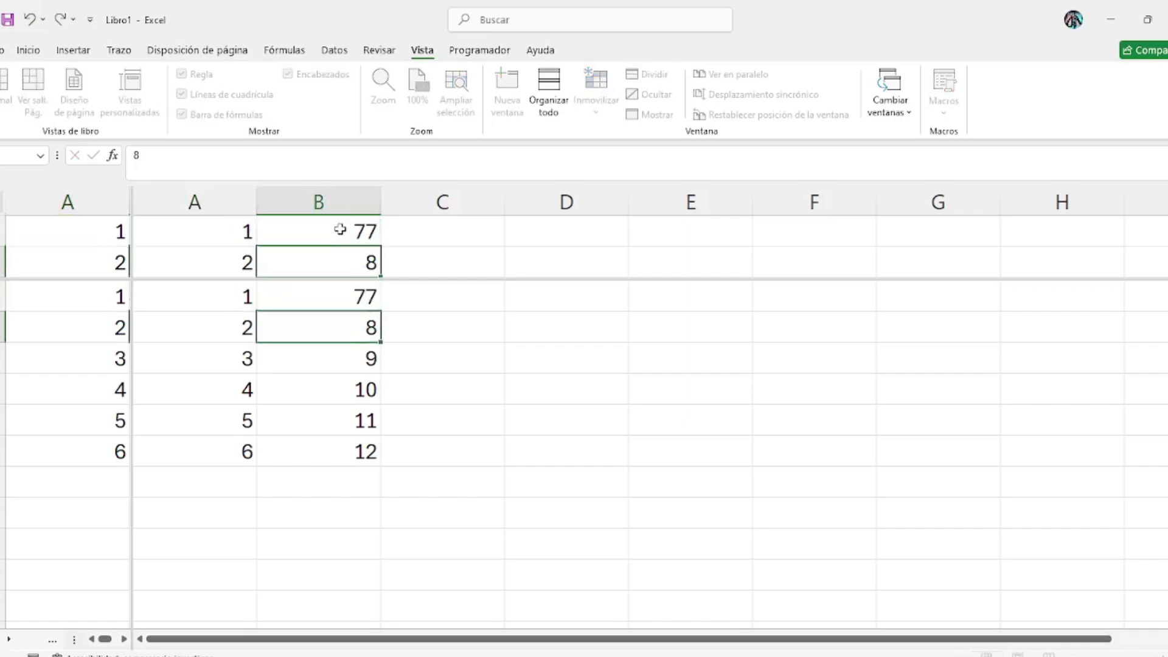
{"action": "left_click", "coordinate": [38, 234]}
{"action": "key", "text": "Right"}
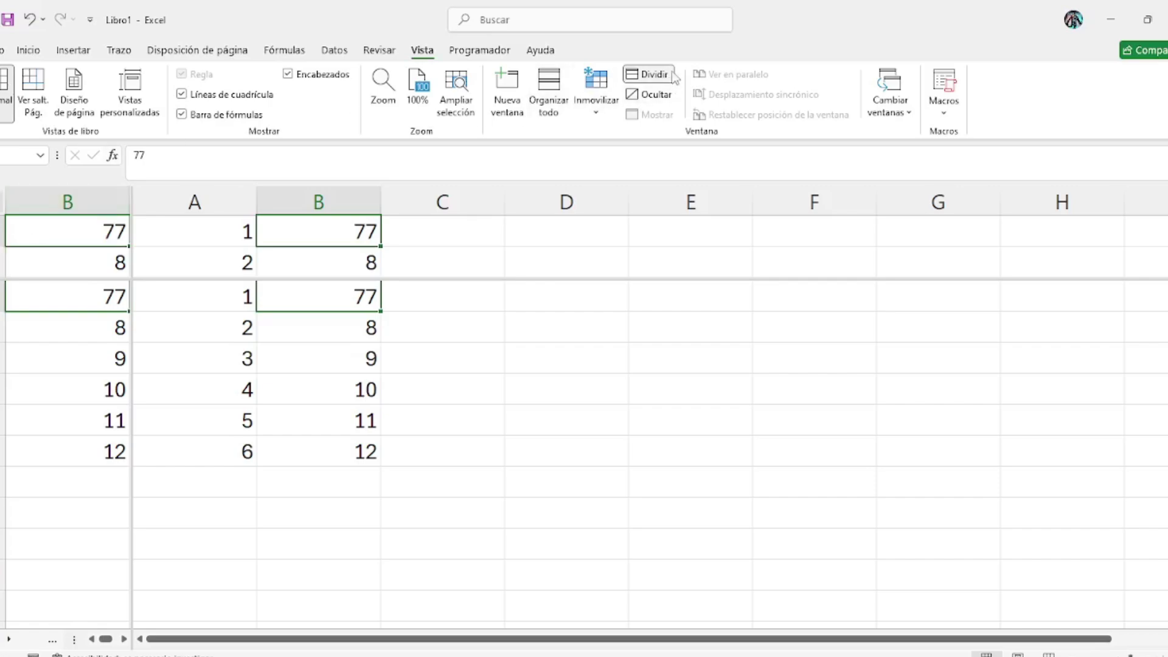
Remove the window split and move the data block A1:B6 so that it starts at D3
{"action": "left_click", "coordinate": [649, 75]}
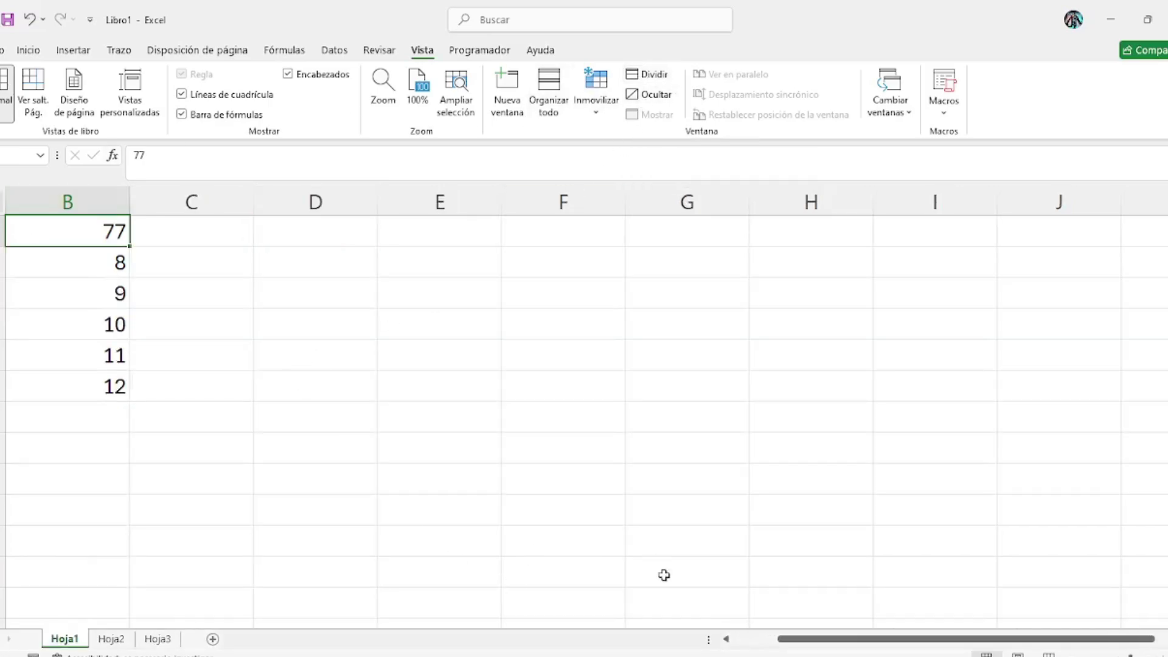
{"action": "left_click_drag", "start_coordinate": [859, 640], "coordinate": [818, 640]}
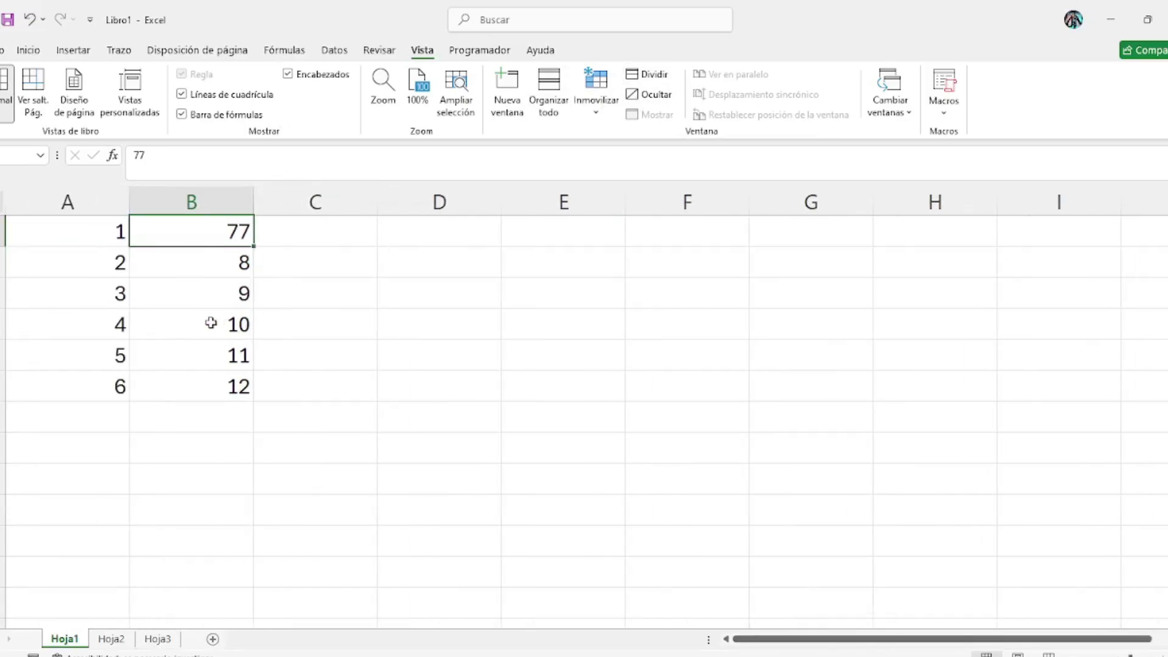
{"action": "left_click_drag", "start_coordinate": [94, 233], "coordinate": [425, 451]}
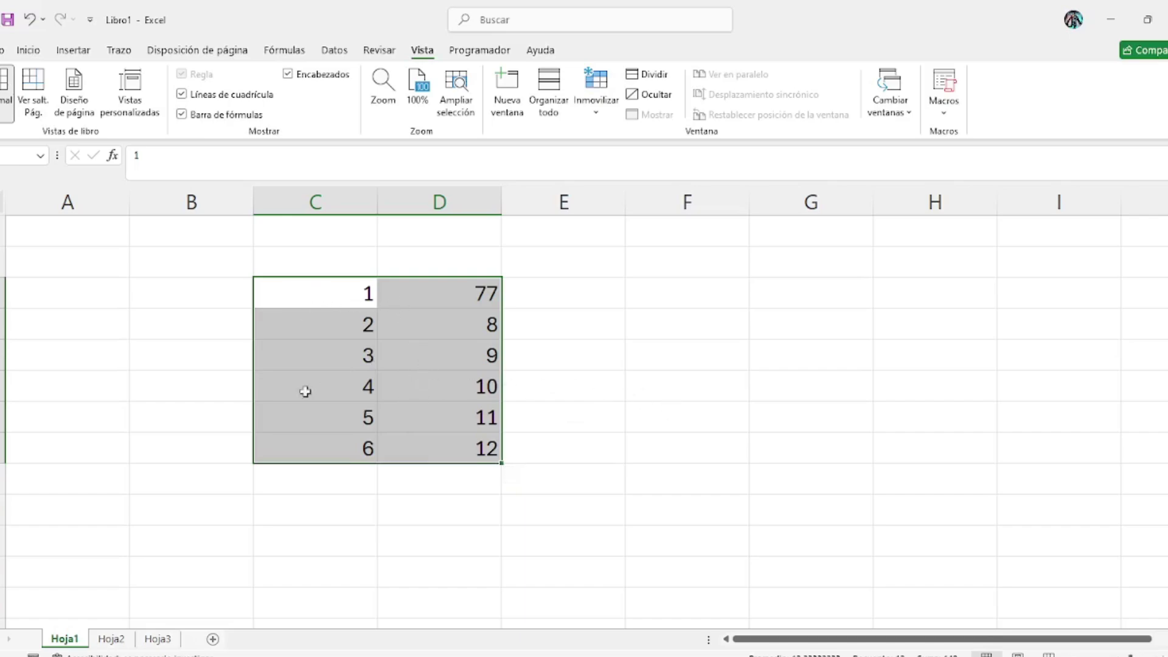
{"action": "left_click_drag", "start_coordinate": [332, 470], "coordinate": [455, 465]}
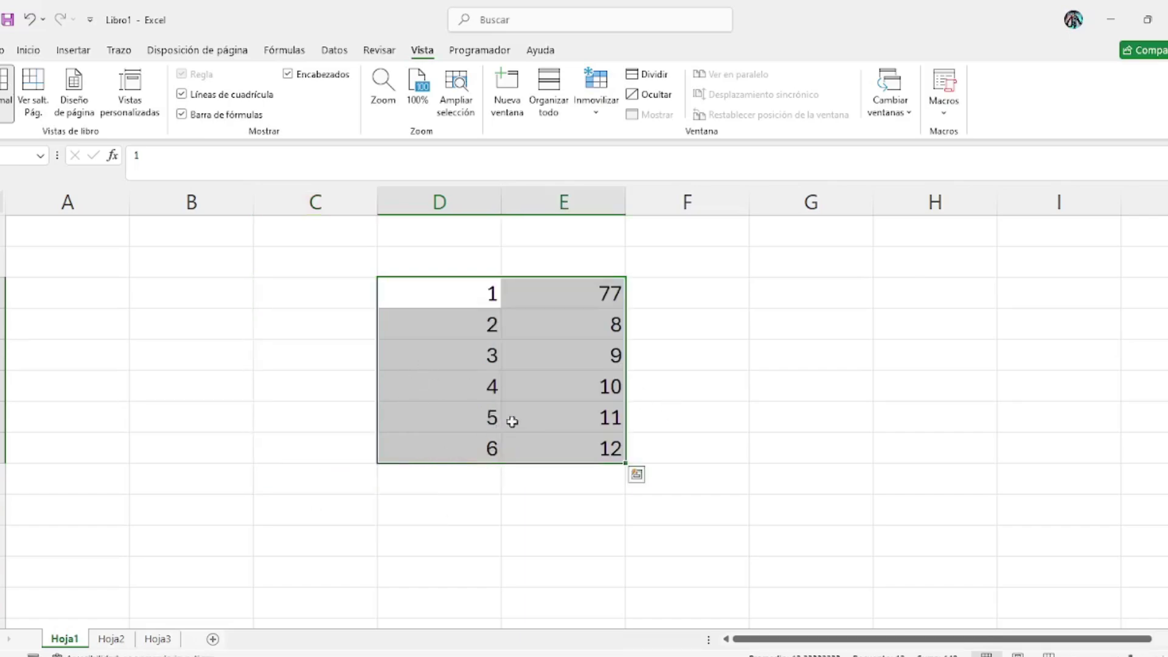
Copy the data block in D3:E8 and paste the duplicate starting at A3
{"action": "key", "text": "ctrl+c"}
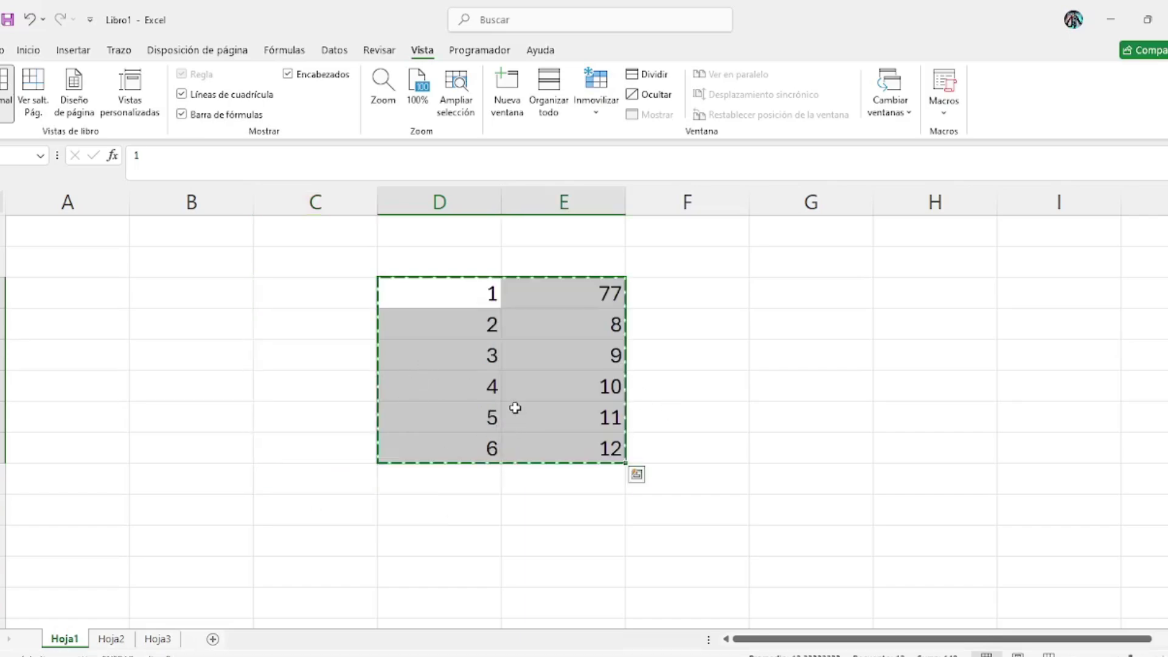
{"action": "left_click", "coordinate": [84, 297]}
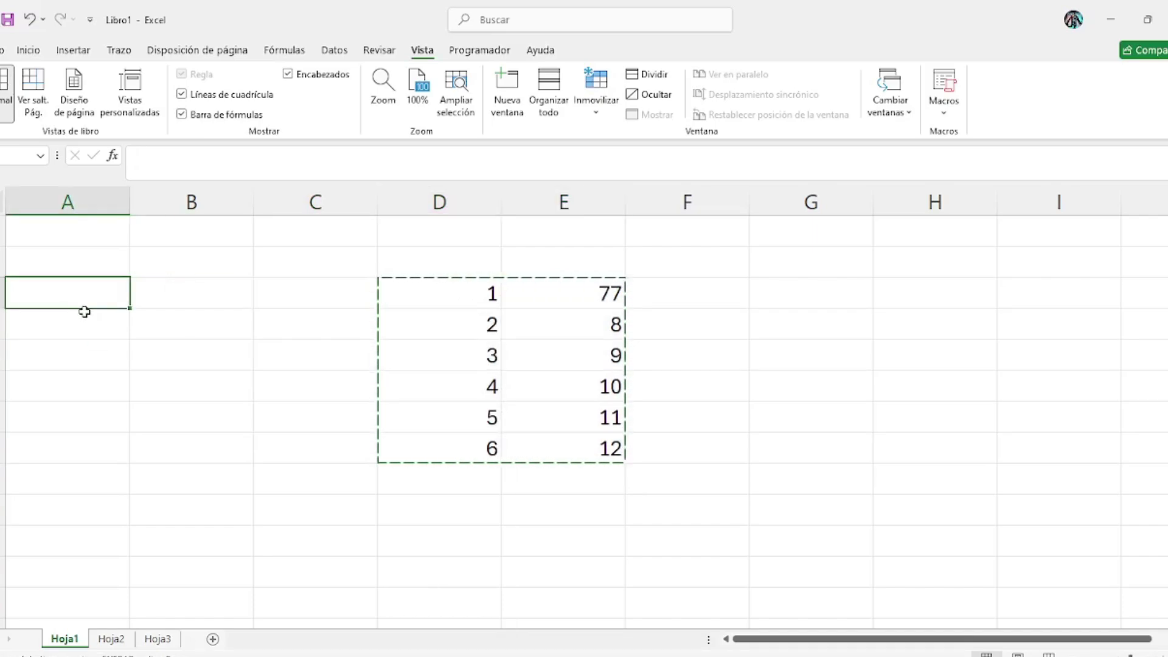
{"action": "key", "text": "ctrl+v"}
{"action": "left_click", "coordinate": [306, 406]}
{"action": "left_click", "coordinate": [587, 392]}
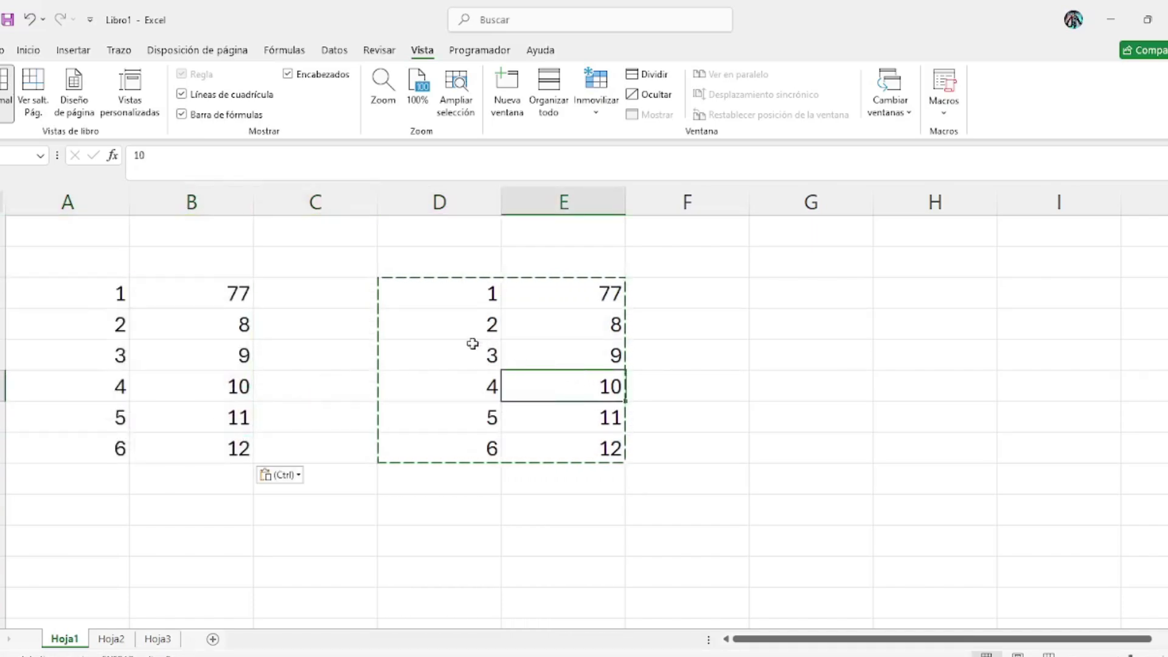
{"action": "key", "text": "Escape"}
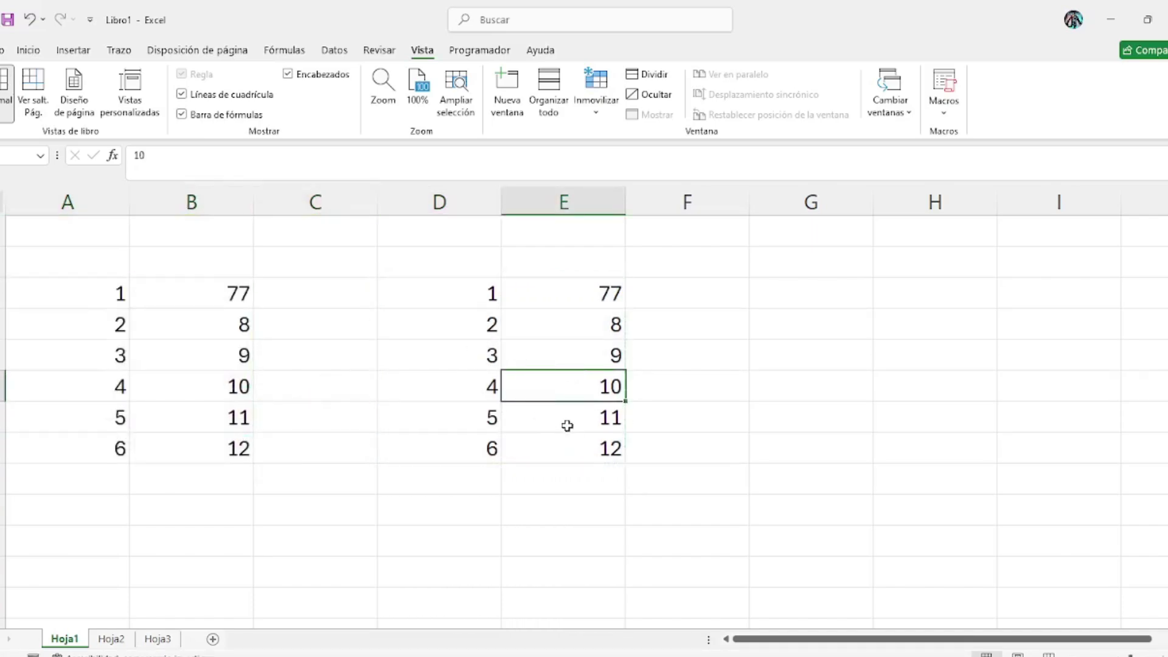
Overwrite the block in columns D and E with 13 to 18 in D3:D8 and 19 to 24 in E3:E8
{"action": "left_click", "coordinate": [475, 297]}
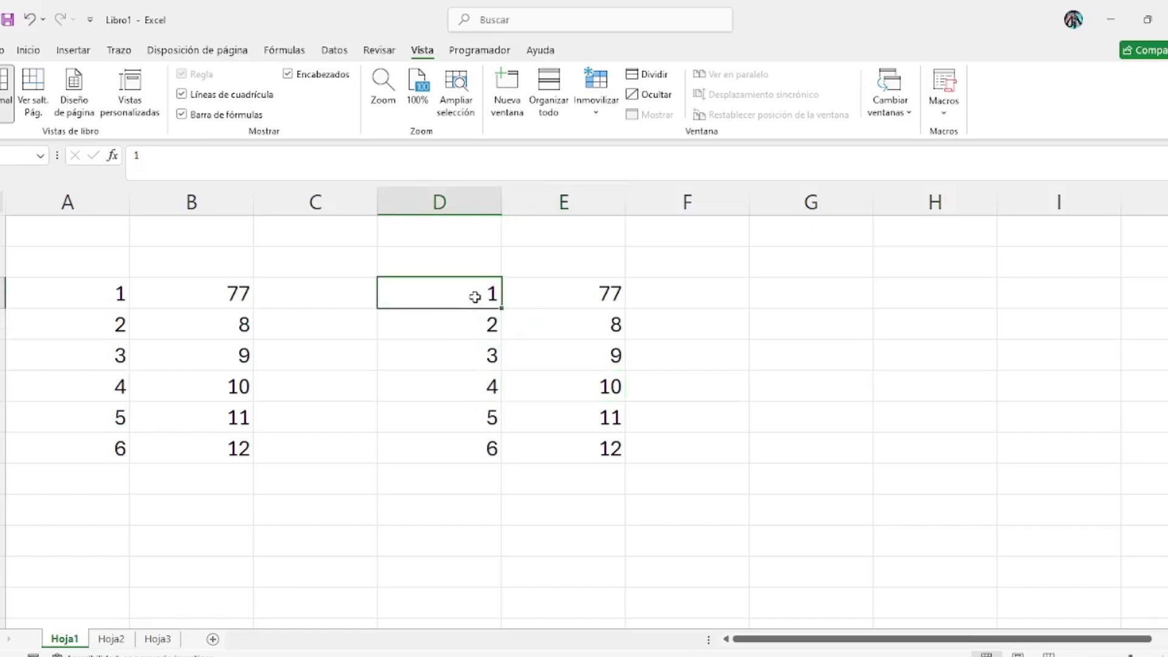
{"action": "type", "text": "13"}
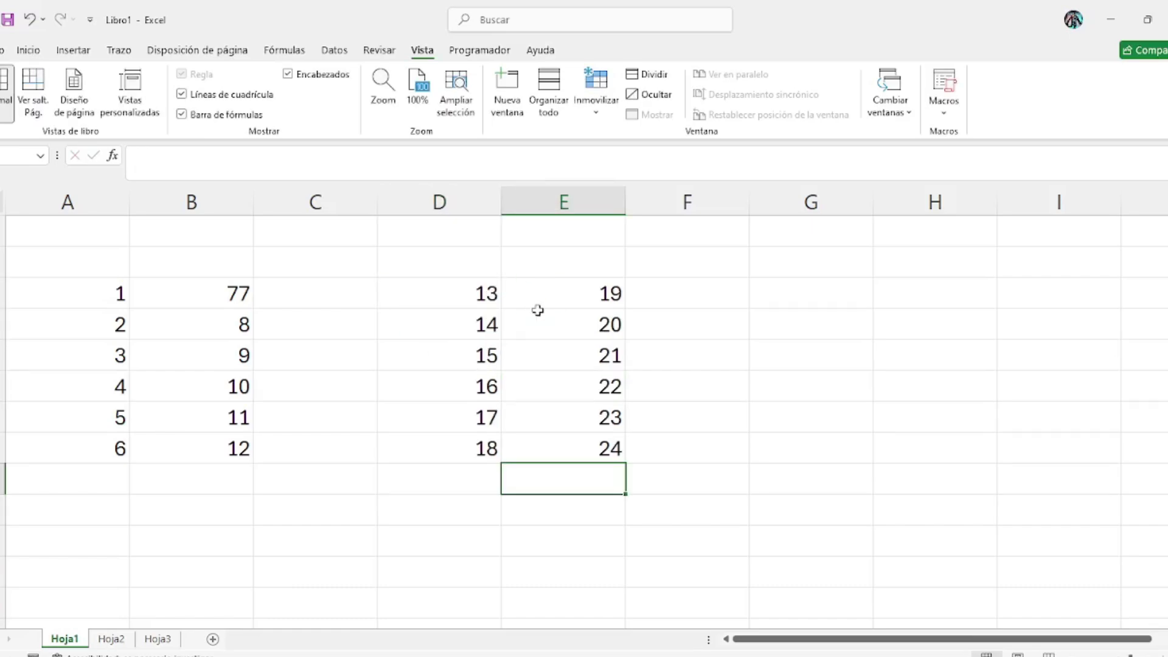
Enter the headers N1 in A2 and n2 in B2 above the first data block
{"action": "left_click", "coordinate": [97, 269]}
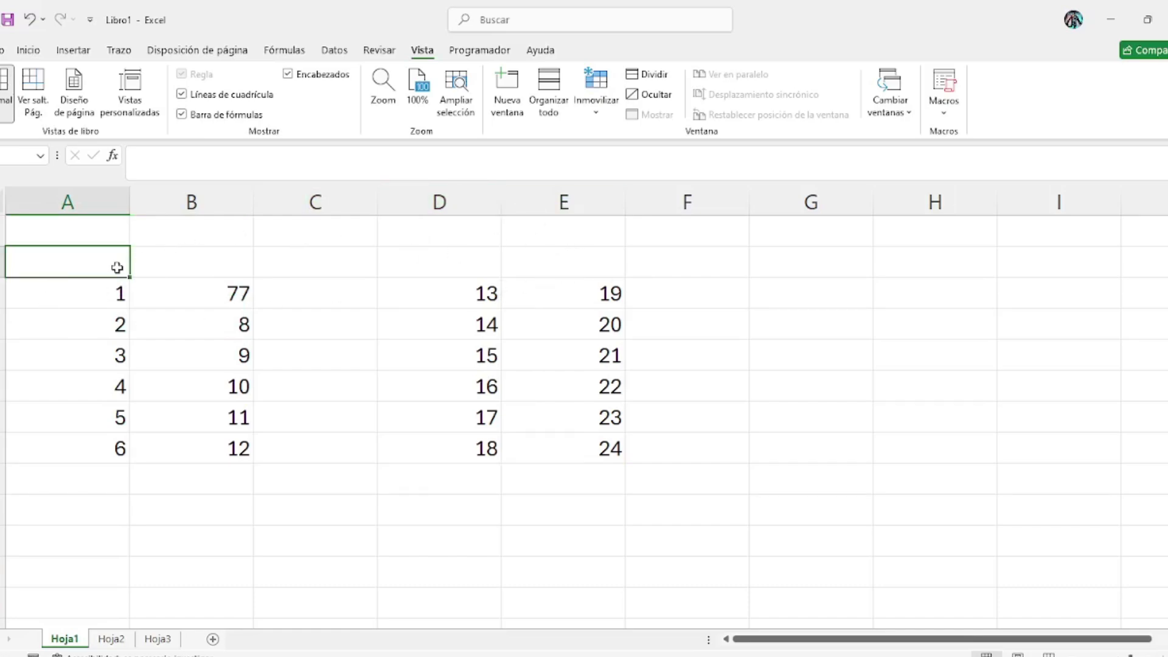
{"action": "type", "text": "N!"}
{"action": "key", "text": "BackSpace"}
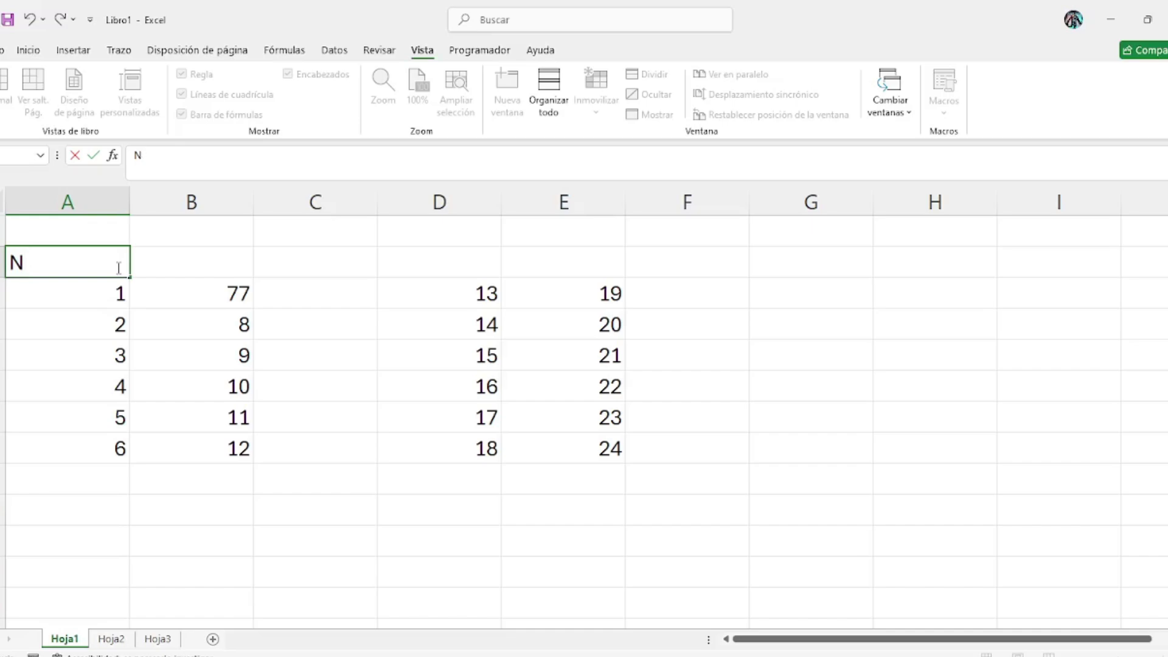
{"action": "type", "text": "1"}
{"action": "left_click", "coordinate": [156, 272]}
{"action": "type", "text": "m2"}
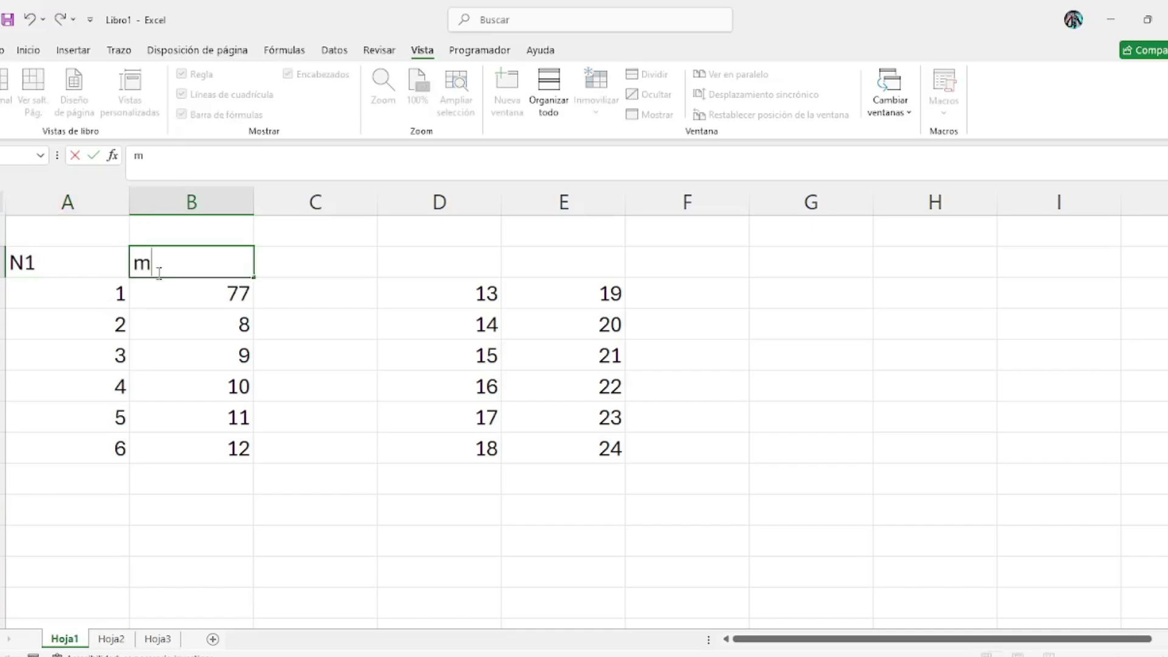
{"action": "key", "text": "BackSpace"}
{"action": "key", "text": "BackSpace"}
{"action": "type", "text": "n2"}
{"action": "key", "text": "Return"}
Enter the headers n3 in D2 and n4 in E2 above the second data block
{"action": "left_click", "coordinate": [468, 264]}
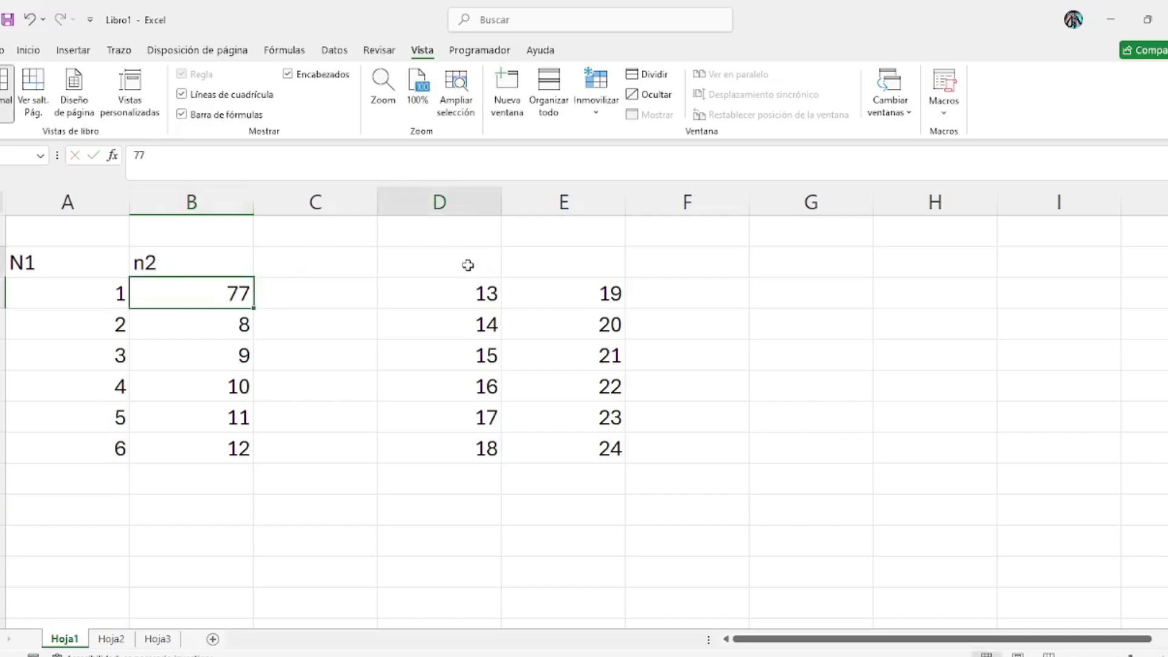
{"action": "type", "text": "n3"}
{"action": "left_click", "coordinate": [553, 258]}
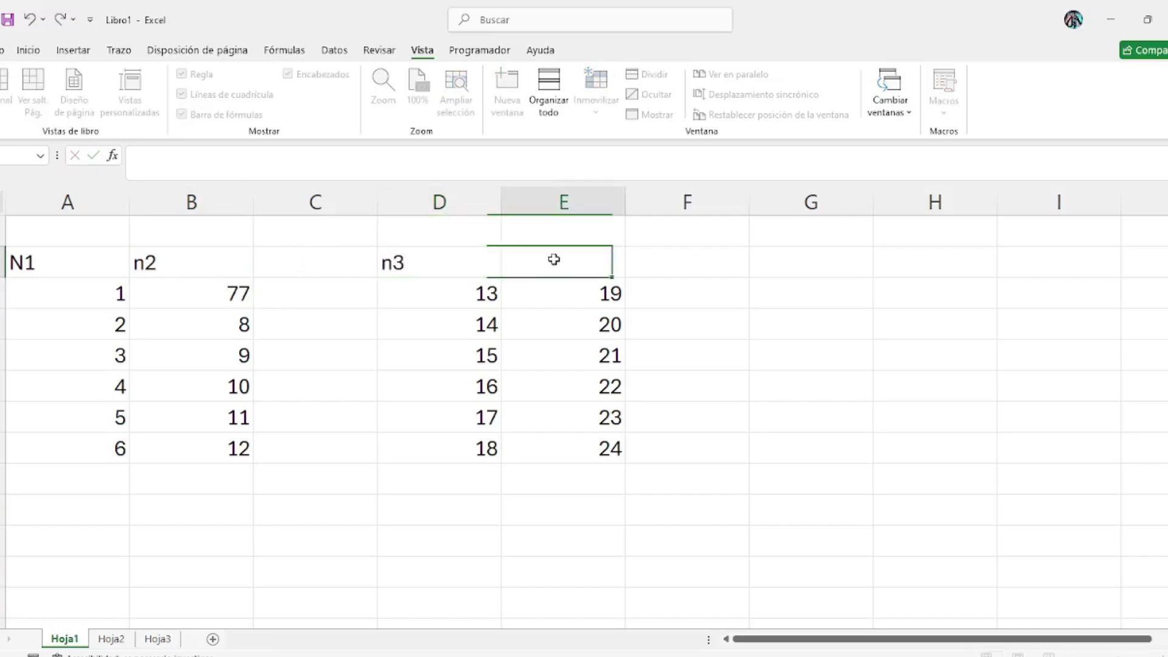
{"action": "type", "text": "n4"}
{"action": "key", "text": "Return"}
{"action": "key", "text": "Home"}
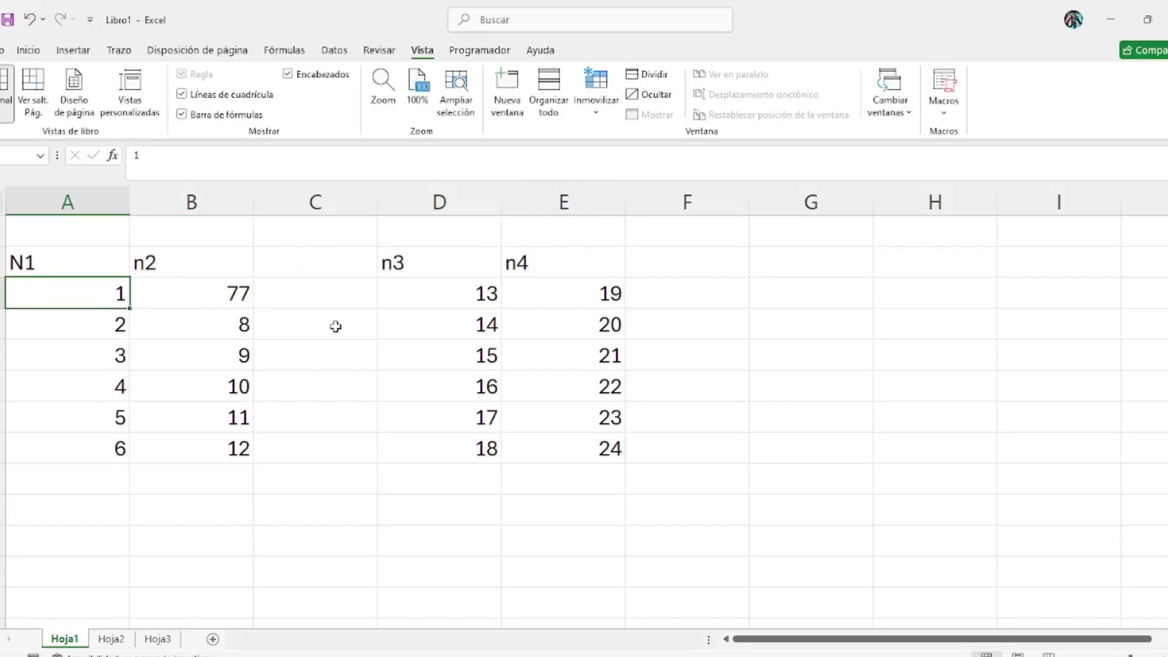
Freeze the panes from row 3 so the header row above the data stays in view
{"action": "scroll", "coordinate": [337, 327], "scroll_direction": "down", "scroll_amount": 5}
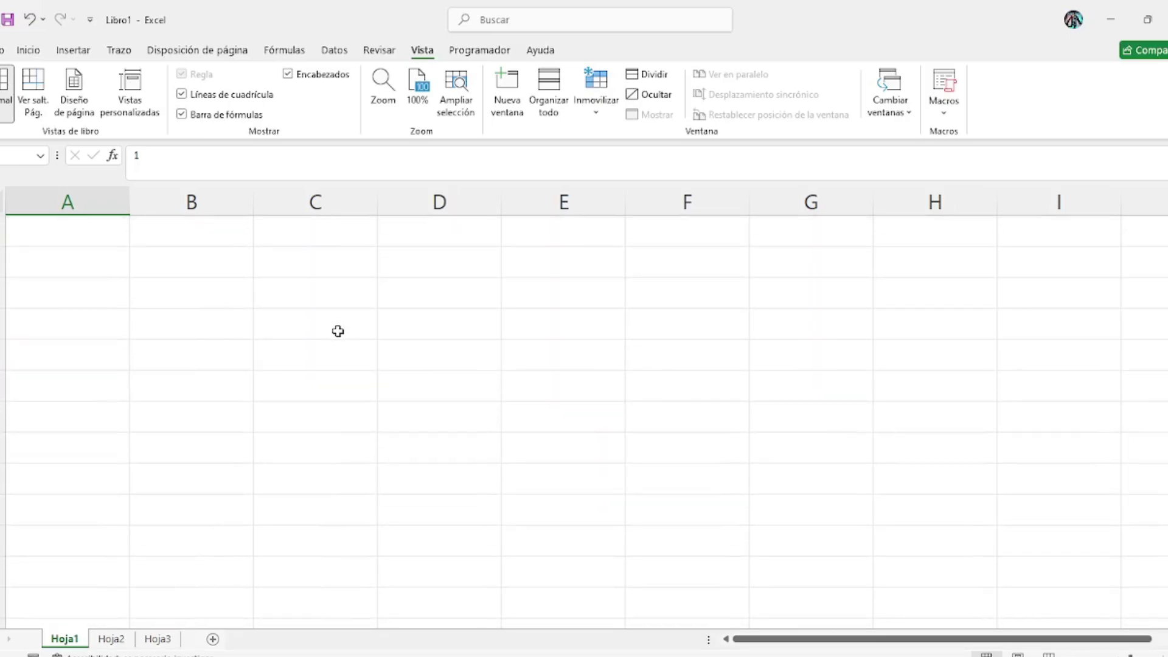
{"action": "scroll", "coordinate": [336, 333], "scroll_direction": "up", "scroll_amount": 5}
{"action": "scroll", "coordinate": [335, 336], "scroll_direction": "up", "scroll_amount": 1}
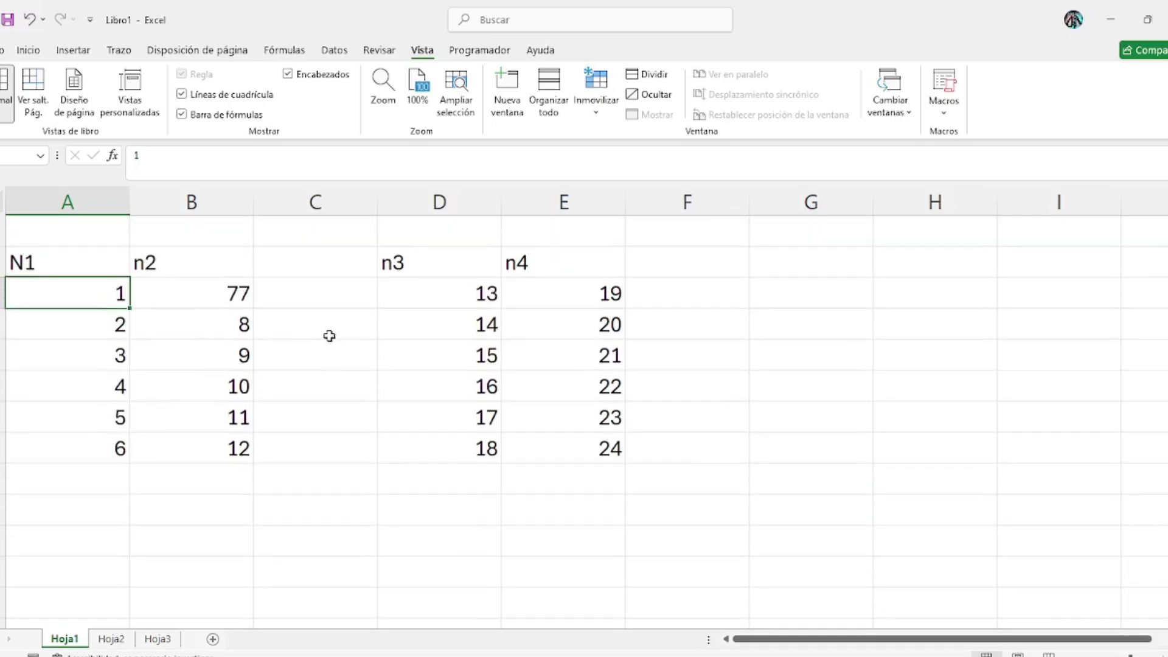
{"action": "left_click", "coordinate": [44, 268]}
{"action": "key", "text": "shift+space"}
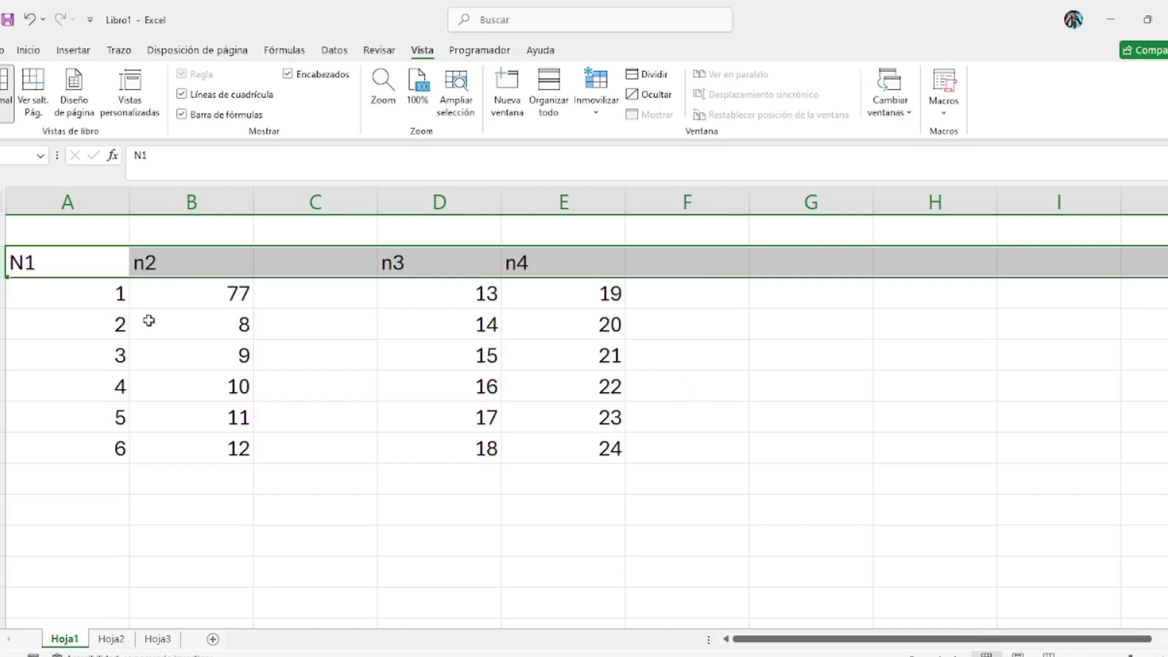
{"action": "left_click", "coordinate": [430, 383]}
{"action": "left_click", "coordinate": [3, 293]}
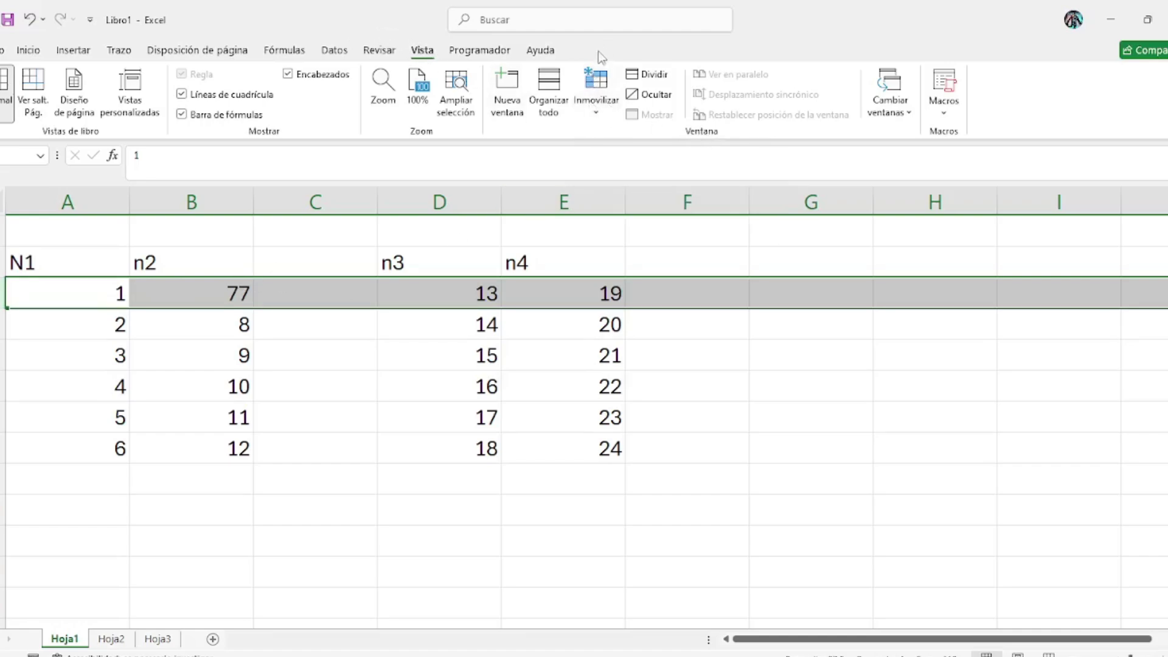
{"action": "left_click", "coordinate": [591, 105]}
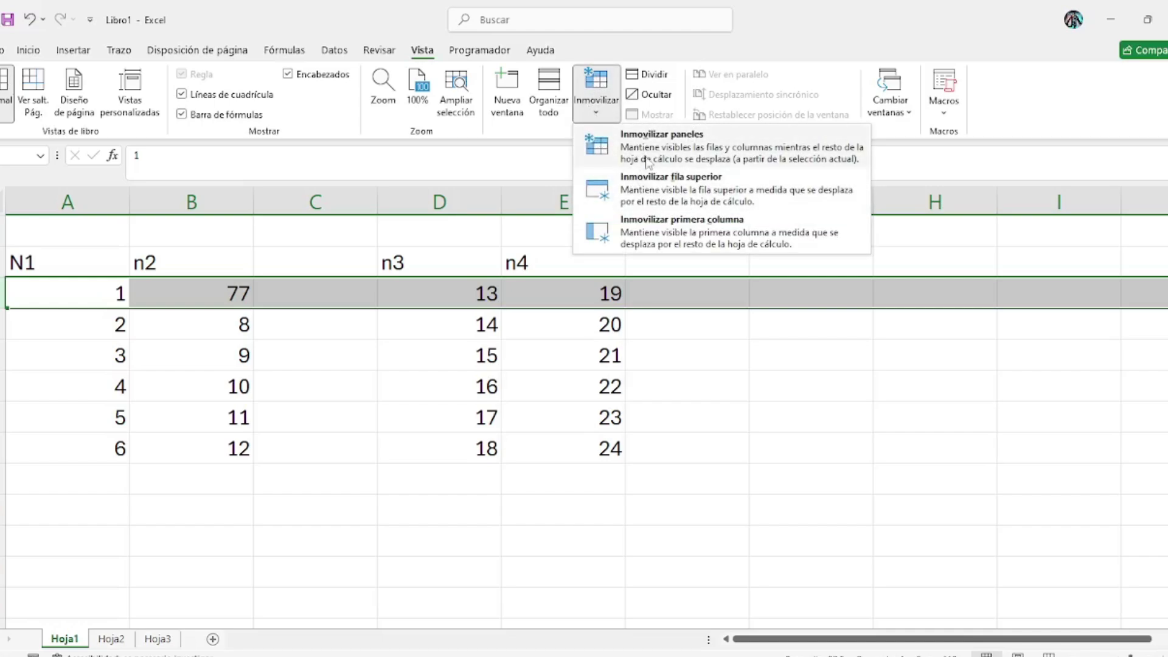
{"action": "left_click", "coordinate": [649, 156]}
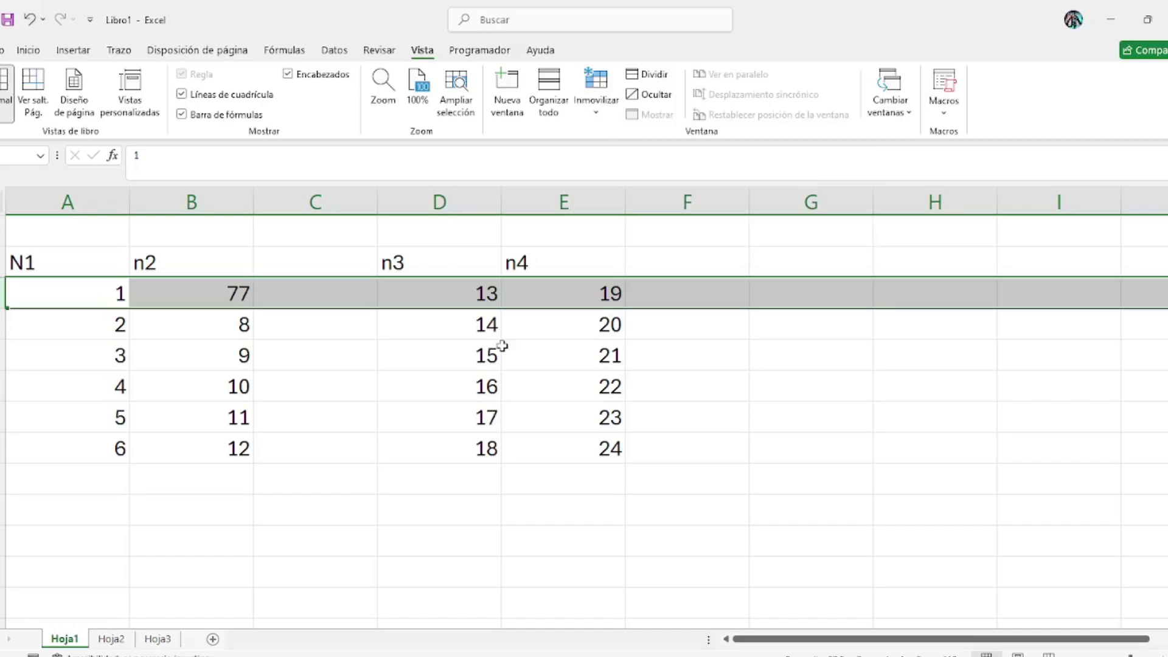
Move down column A well past the data and return to A3 to check how the frozen headers behave
{"action": "key", "text": "Down"}
{"action": "key", "text": "Down"}
{"action": "key", "text": "Down"}
{"action": "key", "text": "Down"}
{"action": "key", "text": "Down"}
{"action": "key", "text": "Down"}
{"action": "key", "text": "Down"}
{"action": "key", "text": "Down"}
{"action": "key", "text": "Down"}
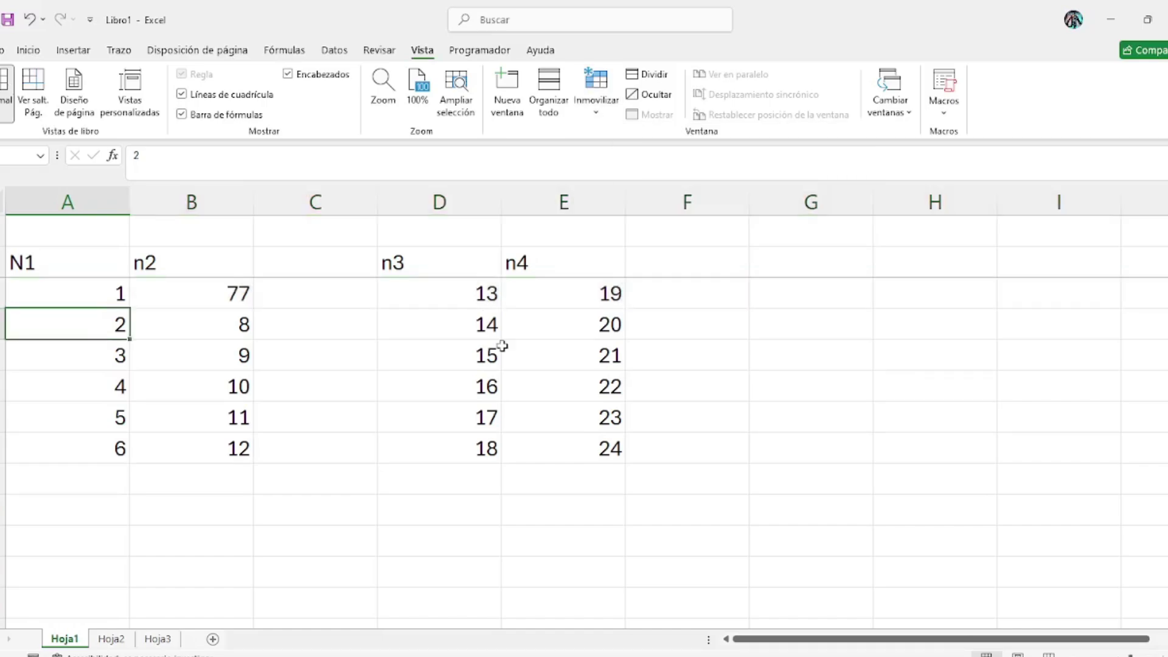
{"action": "key", "text": "Down"}
{"action": "key", "text": "Down"}
{"action": "key", "text": "Down"}
{"action": "key", "text": "Down"}
{"action": "key", "text": "Down"}
{"action": "key", "text": "Down"}
{"action": "key", "text": "Down"}
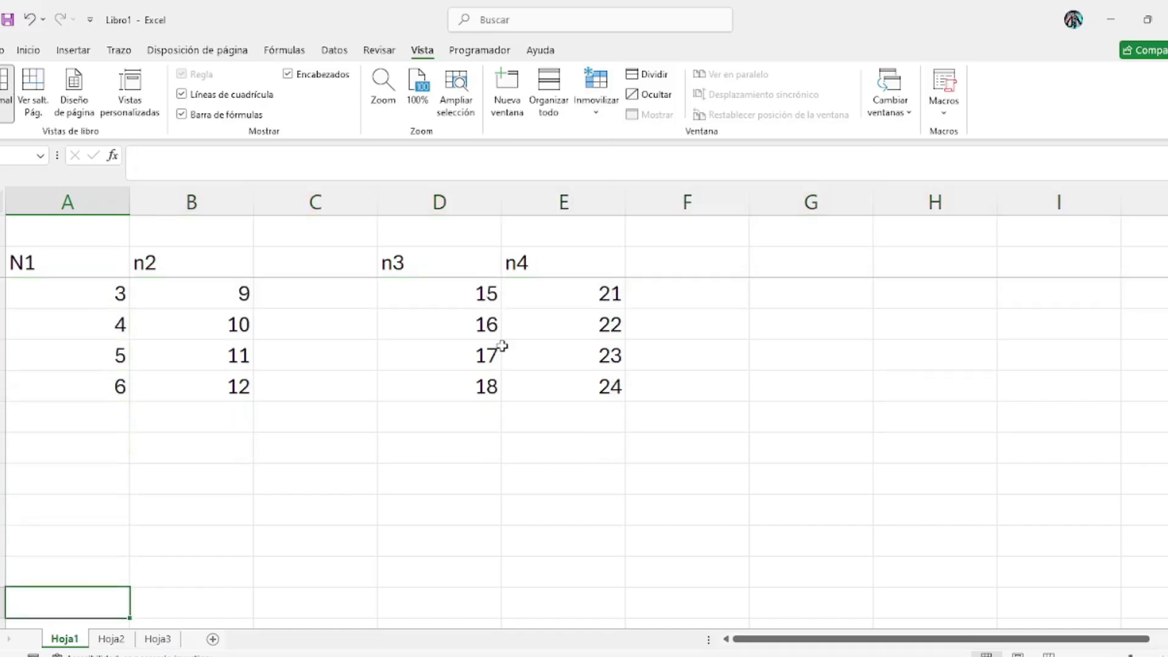
{"action": "key", "text": "Down"}
{"action": "key", "text": "Down"}
{"action": "key", "text": "Down"}
{"action": "key", "text": "Down"}
{"action": "key", "text": "Down"}
{"action": "key", "text": "Down"}
{"action": "key", "text": "Down"}
{"action": "key", "text": "Down"}
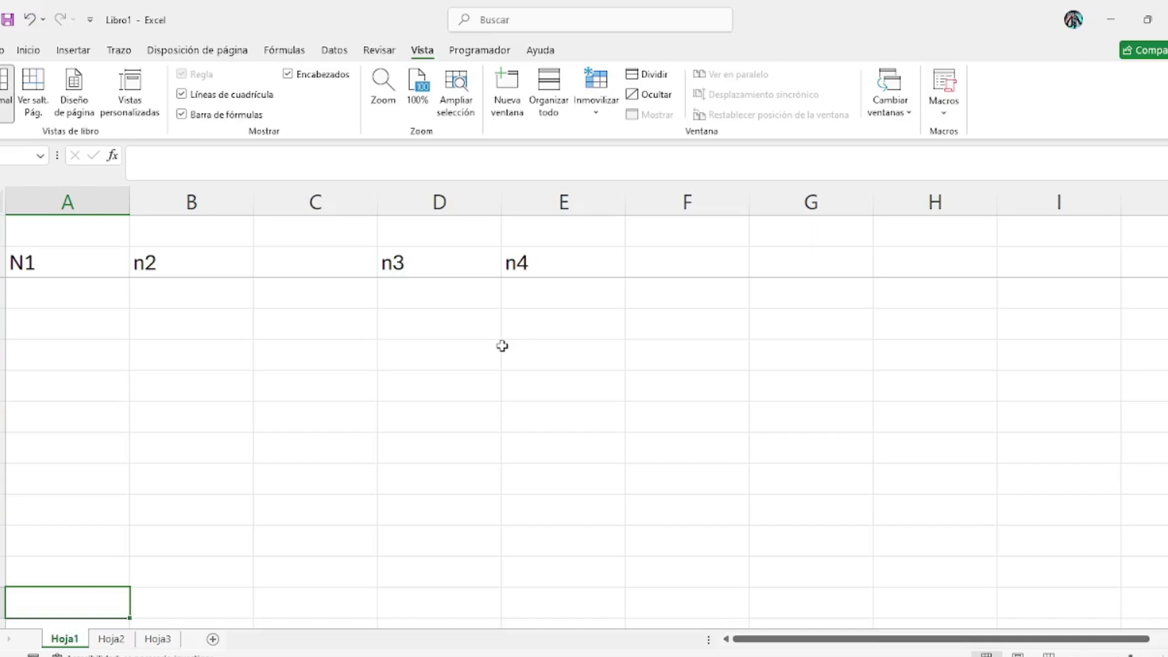
{"action": "left_click", "coordinate": [90, 301]}
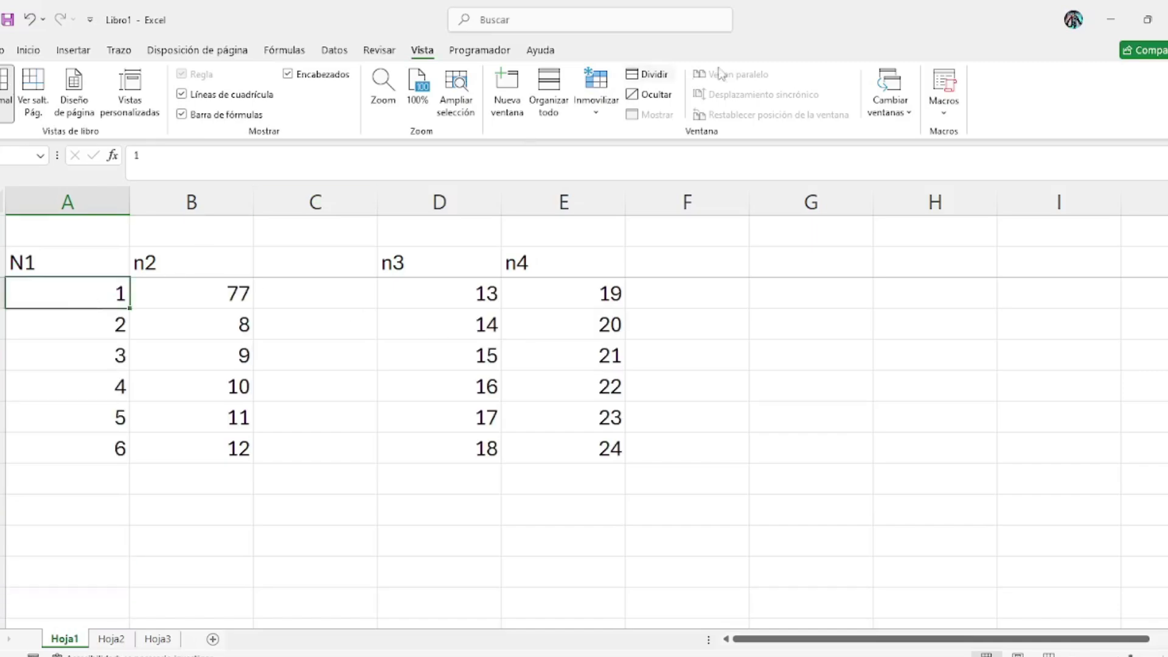
Unfreeze the panes of the worksheet
{"action": "left_click", "coordinate": [593, 119]}
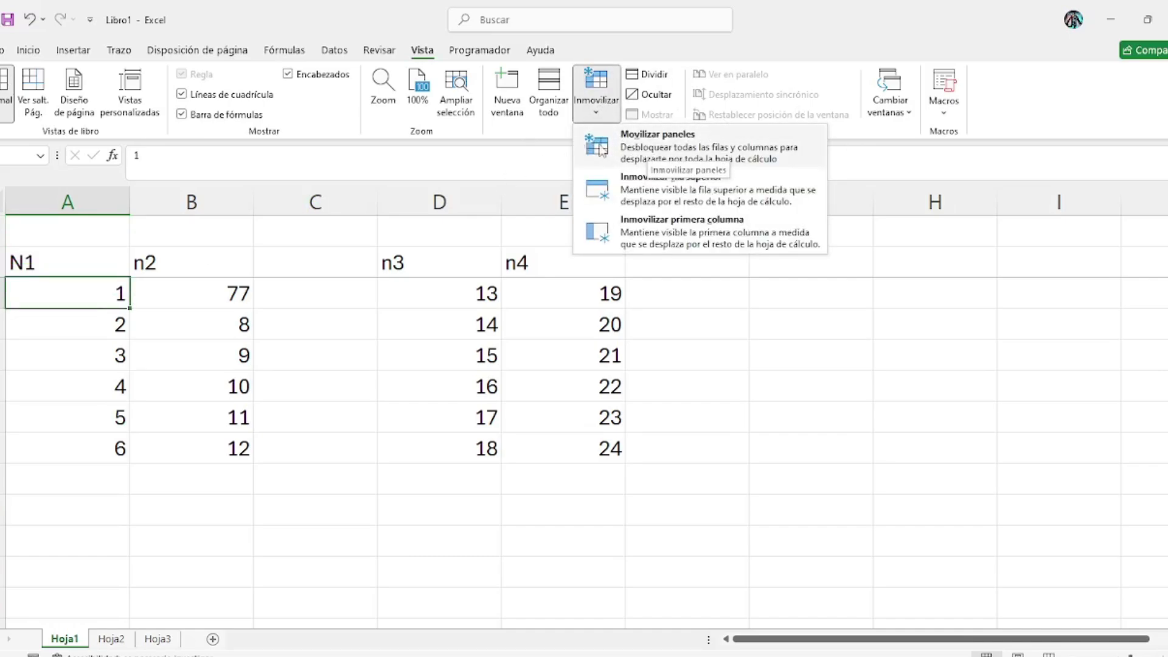
{"action": "left_click", "coordinate": [649, 152]}
Move down column A past the data and back up to check how the headers scroll without frozen panes
{"action": "key", "text": "Down"}
{"action": "key", "text": "Down"}
{"action": "key", "text": "Down"}
{"action": "key", "text": "Down"}
{"action": "key", "text": "Down"}
{"action": "key", "text": "Down"}
{"action": "key", "text": "Down"}
{"action": "key", "text": "Down"}
{"action": "key", "text": "Down"}
{"action": "key", "text": "Down"}
{"action": "key", "text": "Down"}
{"action": "key", "text": "Down"}
{"action": "key", "text": "Down"}
{"action": "key", "text": "Down"}
{"action": "key", "text": "Down"}
{"action": "key", "text": "Down"}
{"action": "key", "text": "Down"}
{"action": "key", "text": "Down"}
{"action": "key", "text": "Down"}
{"action": "key", "text": "Down"}
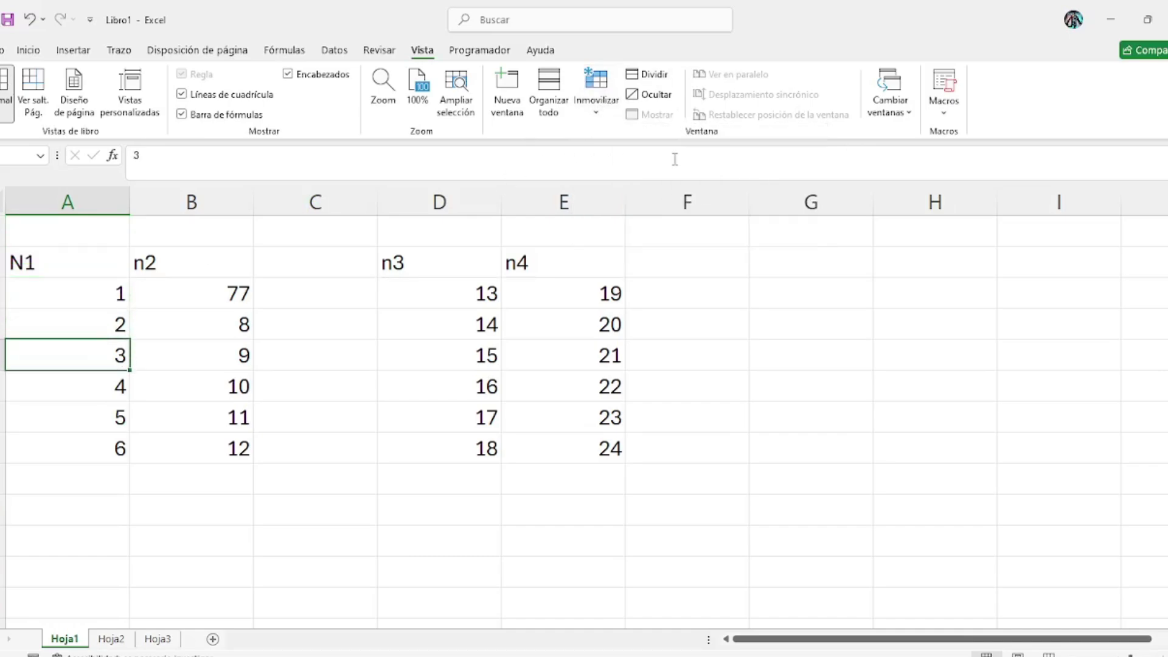
{"action": "key", "text": "Up"}
{"action": "key", "text": "Up"}
{"action": "key", "text": "Up"}
{"action": "key", "text": "Up"}
{"action": "key", "text": "Up"}
{"action": "key", "text": "Up"}
{"action": "key", "text": "Up"}
{"action": "key", "text": "Up"}
{"action": "key", "text": "Up"}
{"action": "key", "text": "Up"}
{"action": "key", "text": "Up"}
{"action": "key", "text": "Up"}
{"action": "key", "text": "Up"}
{"action": "key", "text": "Up"}
{"action": "key", "text": "Up"}
{"action": "key", "text": "Up"}
{"action": "key", "text": "Up"}
{"action": "key", "text": "Up"}
{"action": "key", "text": "Up"}
{"action": "key", "text": "Up"}
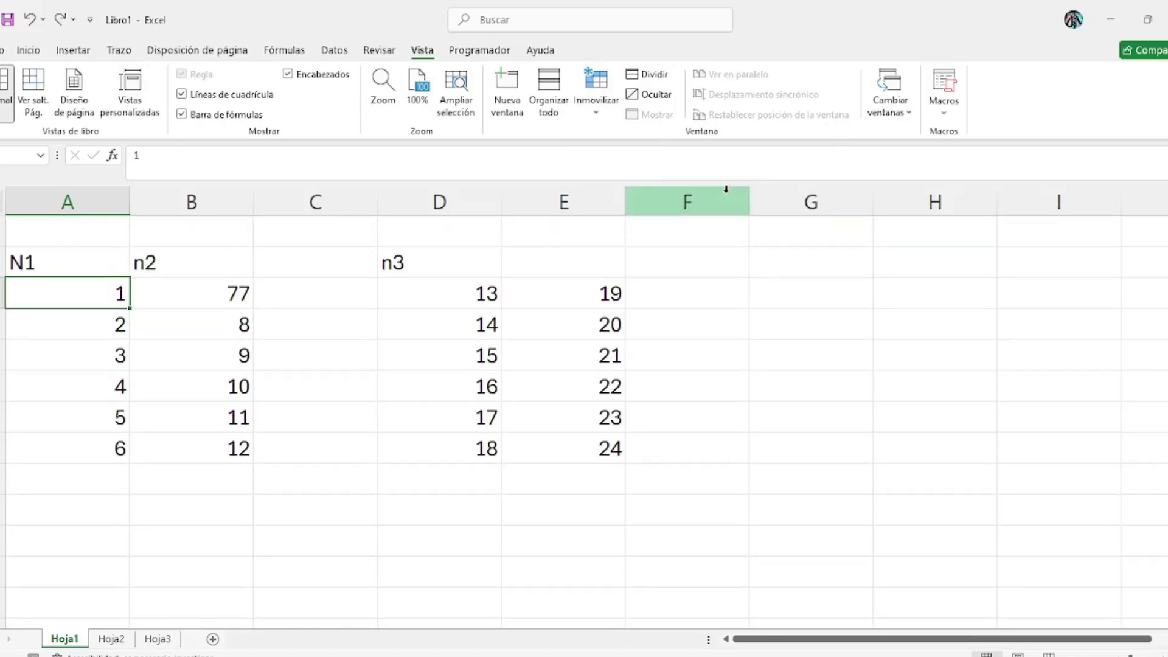
{"action": "left_click", "coordinate": [597, 119]}
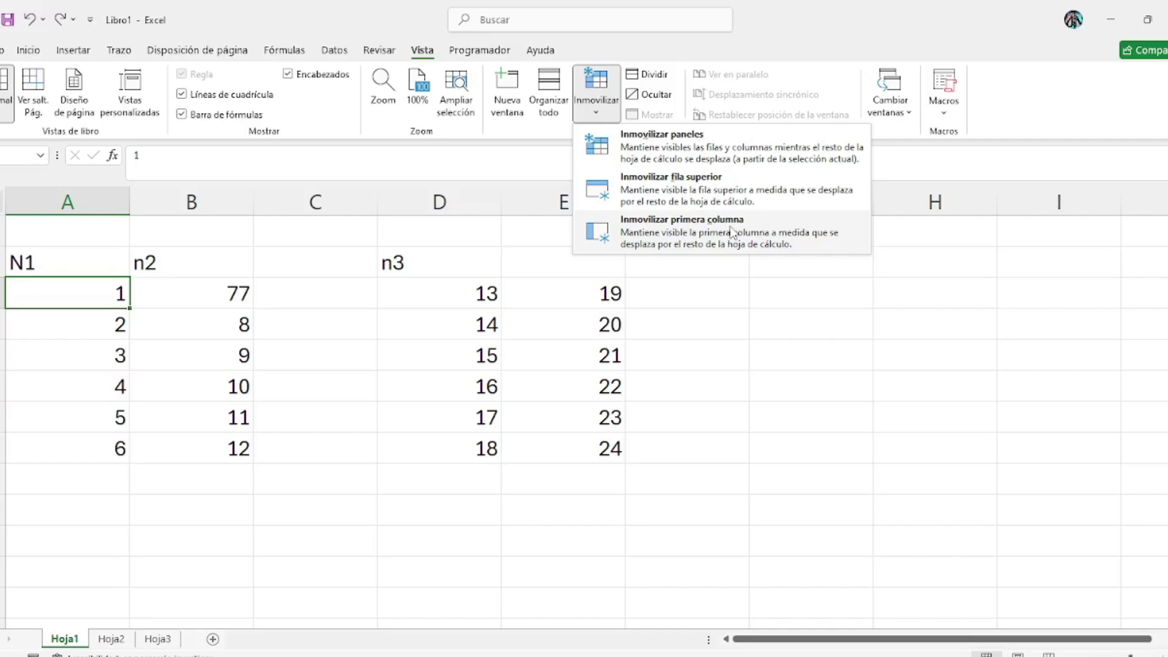
{"action": "left_click", "coordinate": [163, 502]}
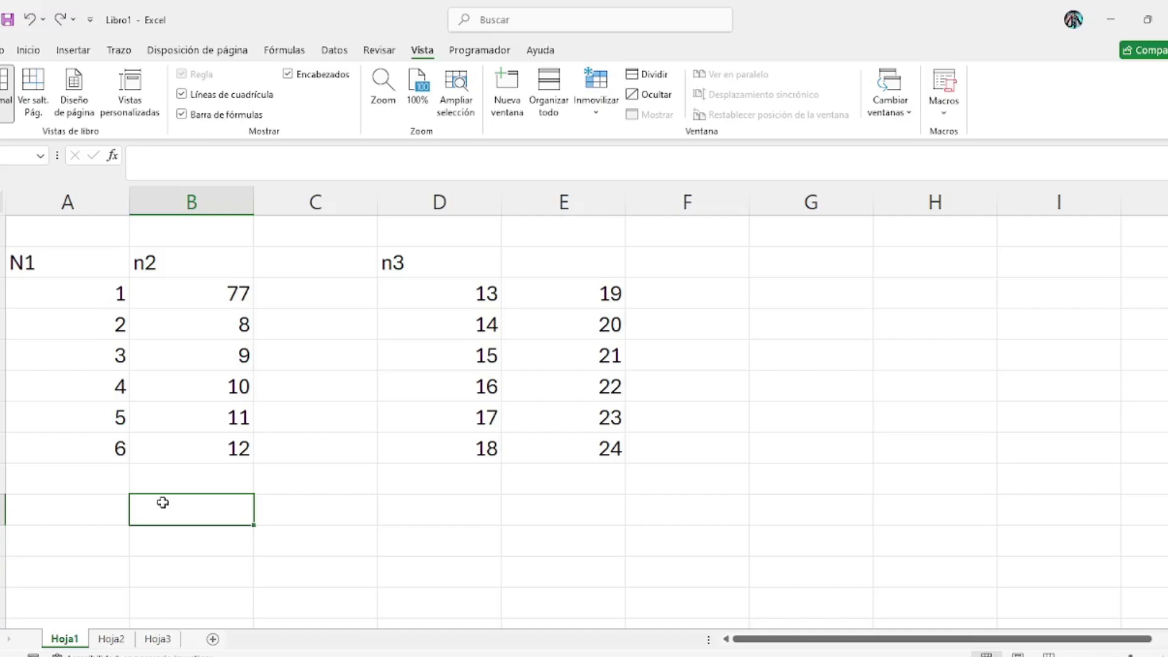
Jump from the empty cell A11 to the sheet's last row in column A and enter 500 there
{"action": "left_click", "coordinate": [65, 550]}
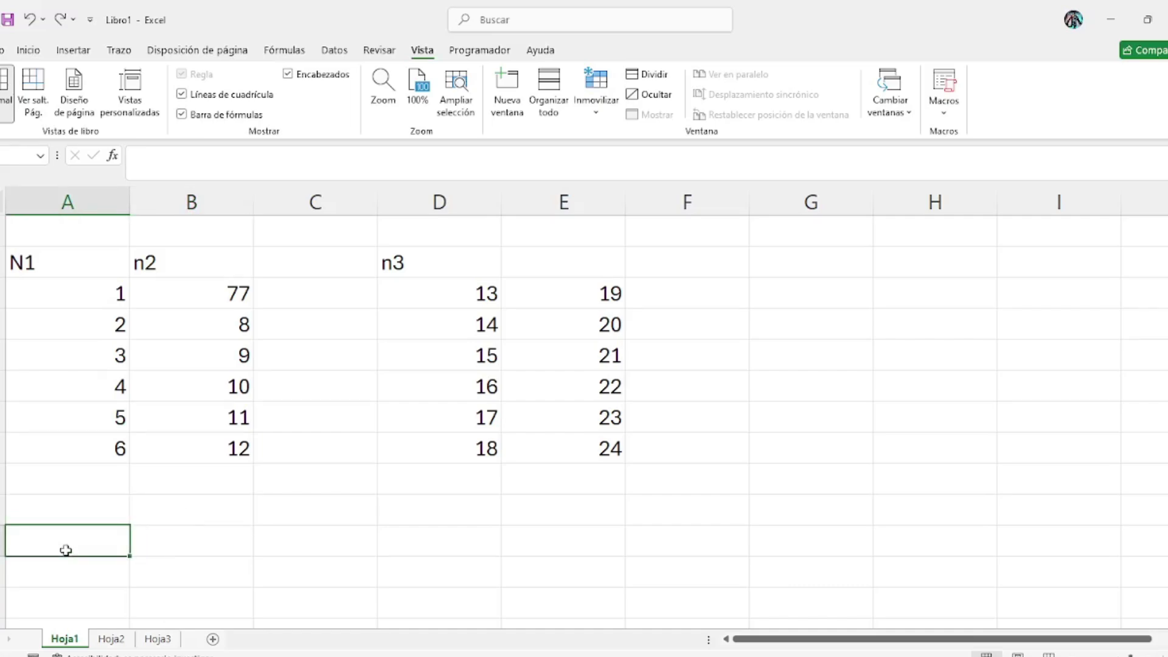
{"action": "key", "text": "ctrl+Down"}
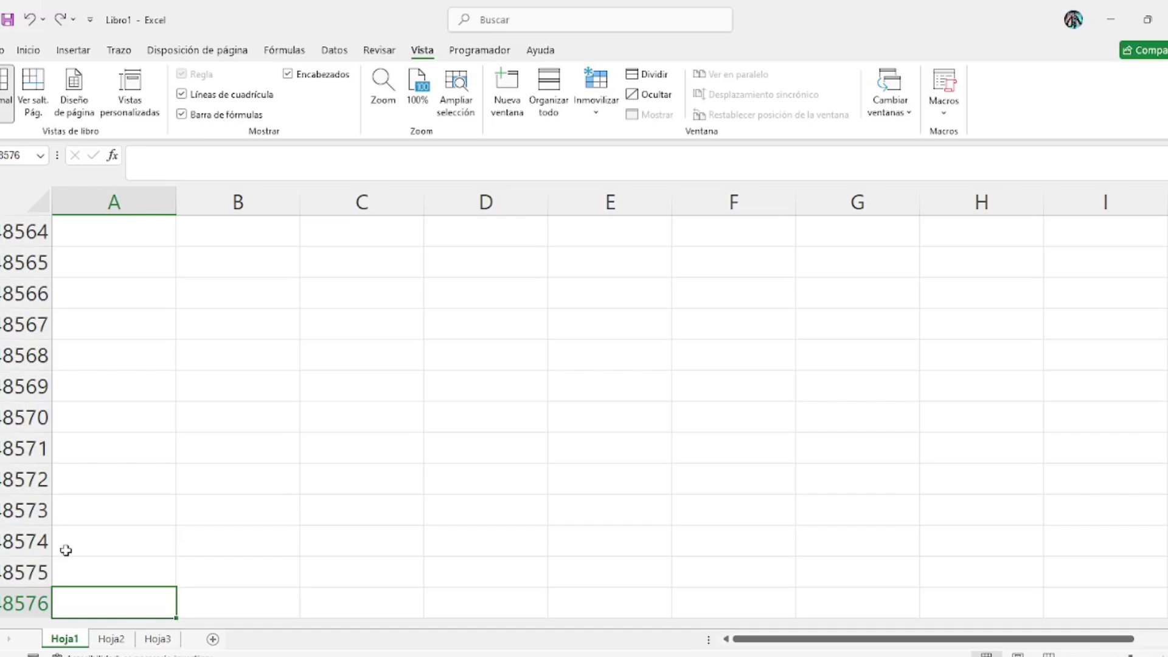
{"action": "type", "text": "500"}
{"action": "key", "text": "Return"}
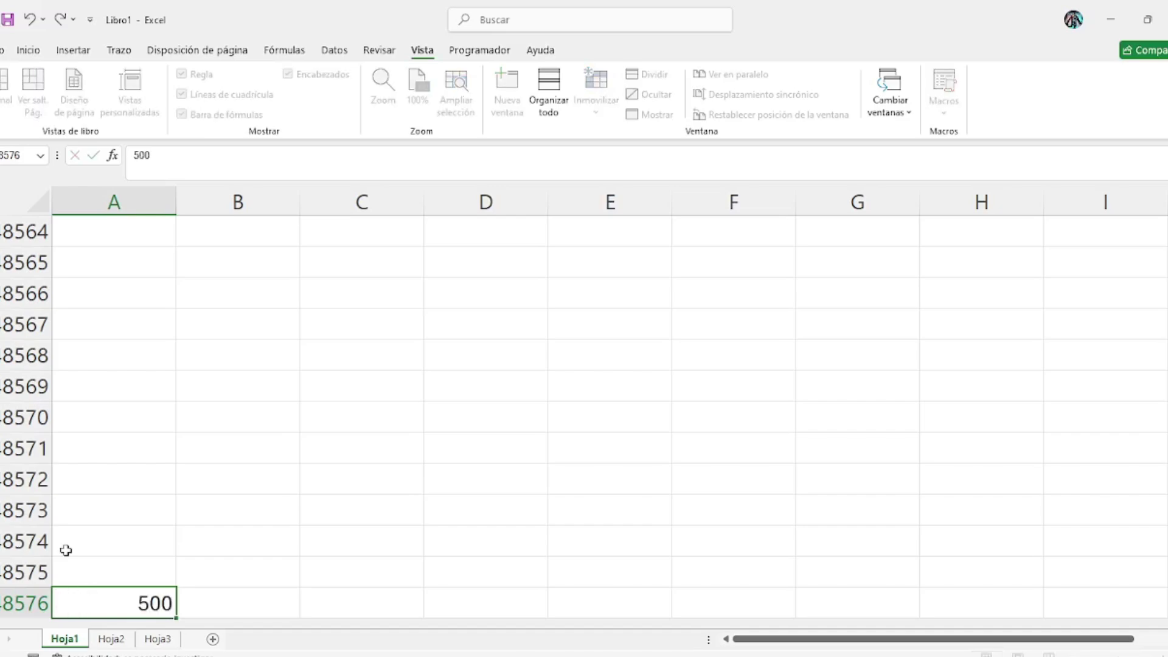
{"action": "key", "text": "Up"}
{"action": "key", "text": "Up"}
{"action": "key", "text": "Up"}
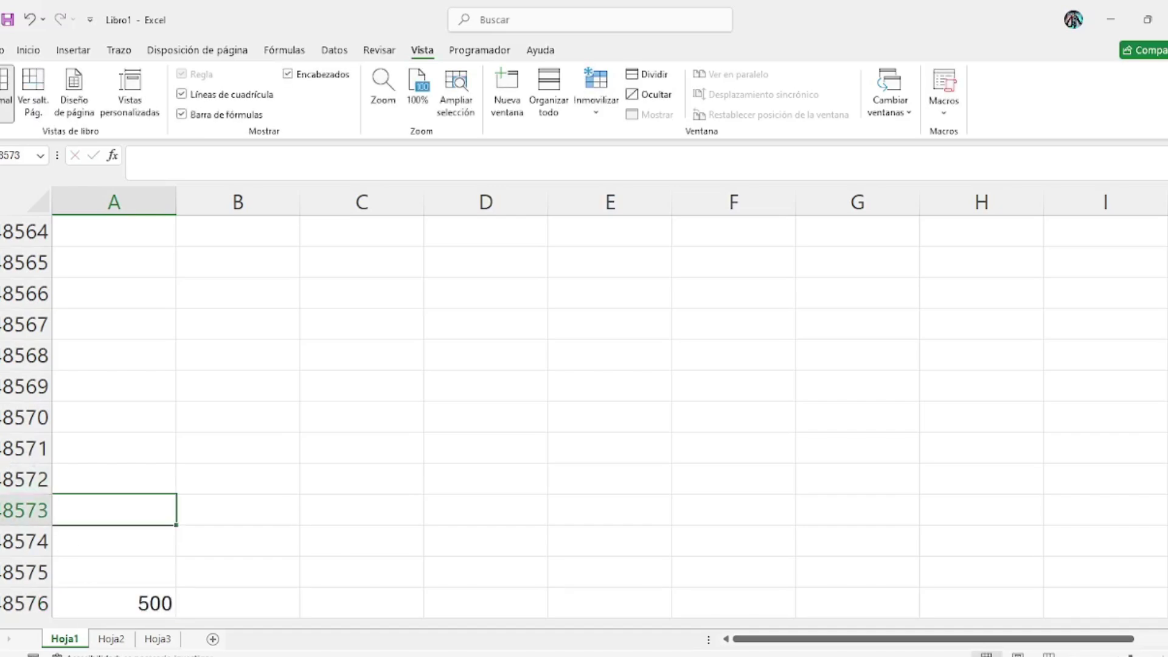
Try to insert a row three rows above the sheet's last row
{"action": "left_click", "coordinate": [24, 510]}
{"action": "right_click", "coordinate": [24, 509]}
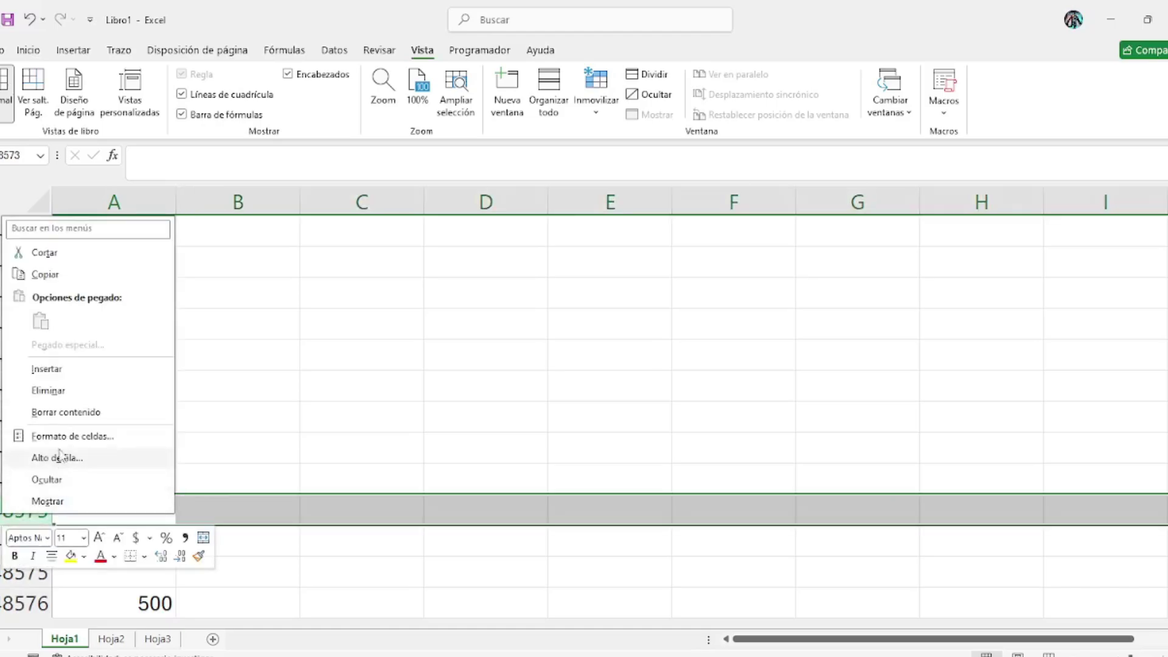
{"action": "left_click", "coordinate": [47, 370]}
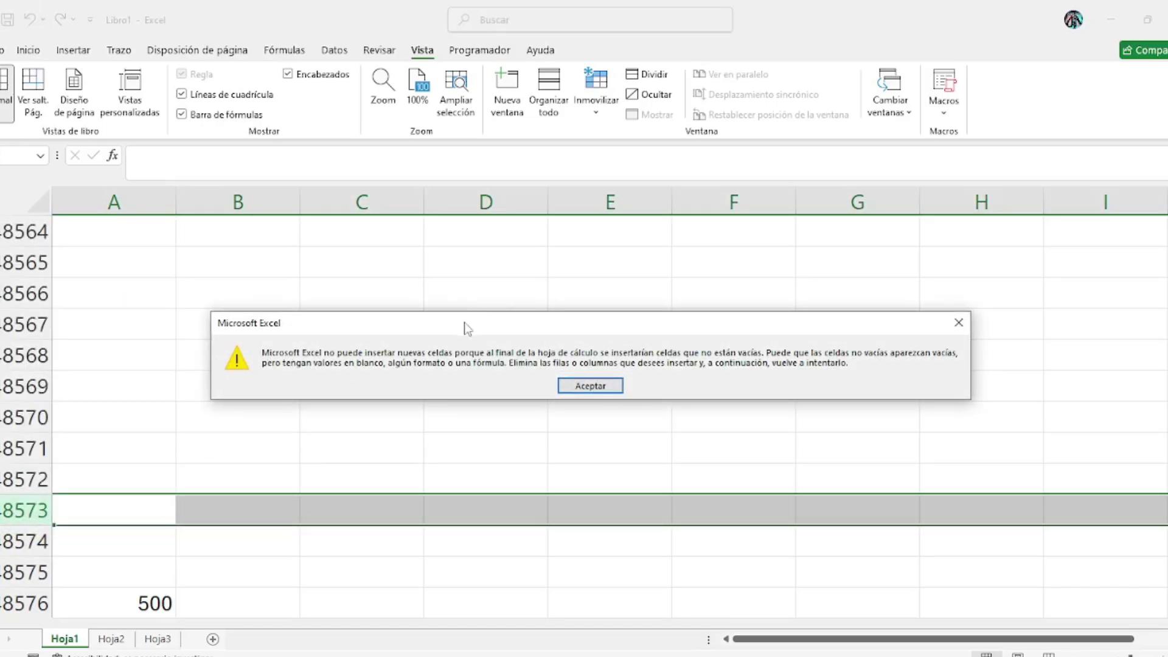
{"action": "left_click_drag", "start_coordinate": [465, 322], "coordinate": [301, 284]}
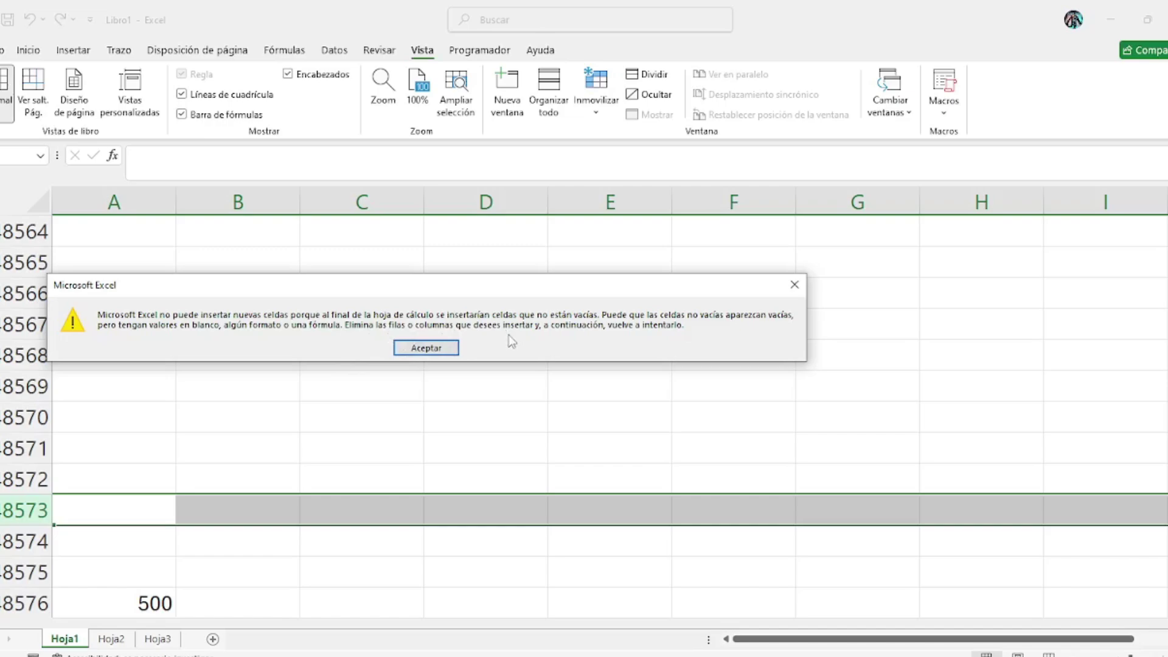
{"action": "left_click", "coordinate": [428, 347]}
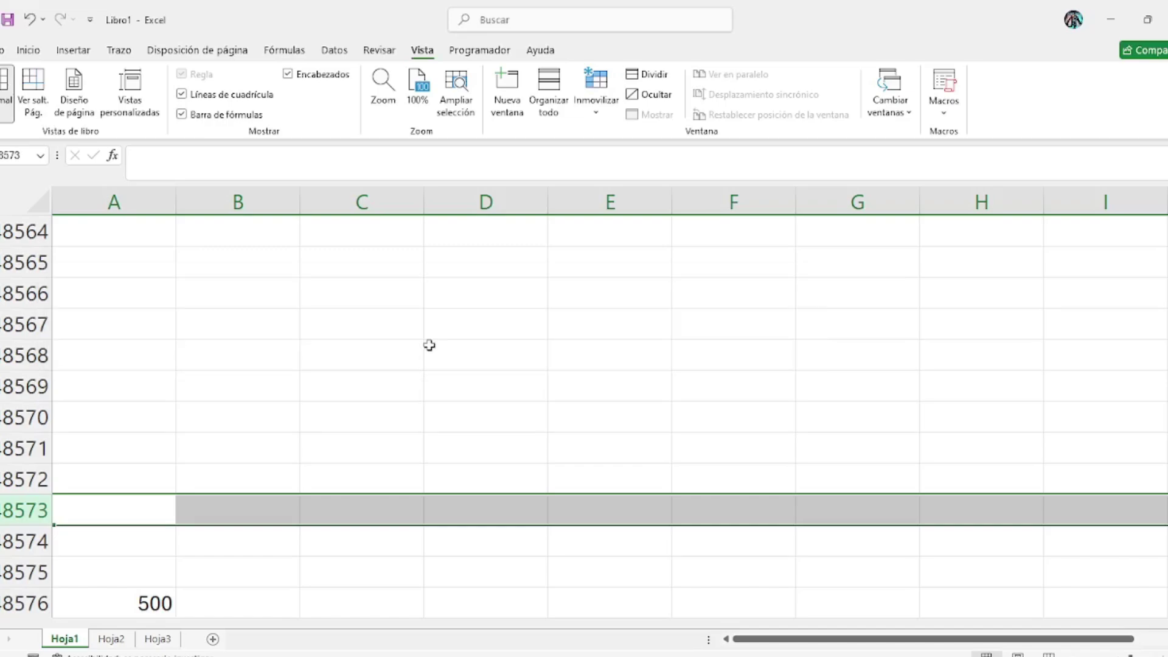
Clear the value 500 from the last cell of column A and return to cell A1
{"action": "left_click", "coordinate": [120, 599]}
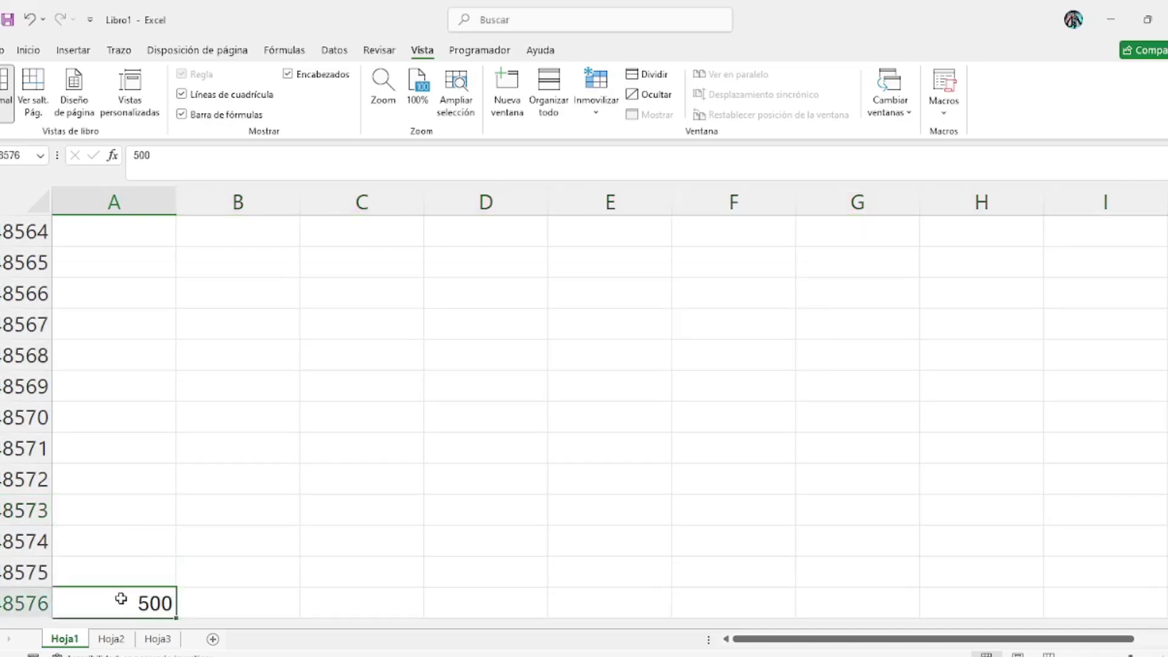
{"action": "key", "text": "Delete"}
{"action": "key", "text": "ctrl+Home"}
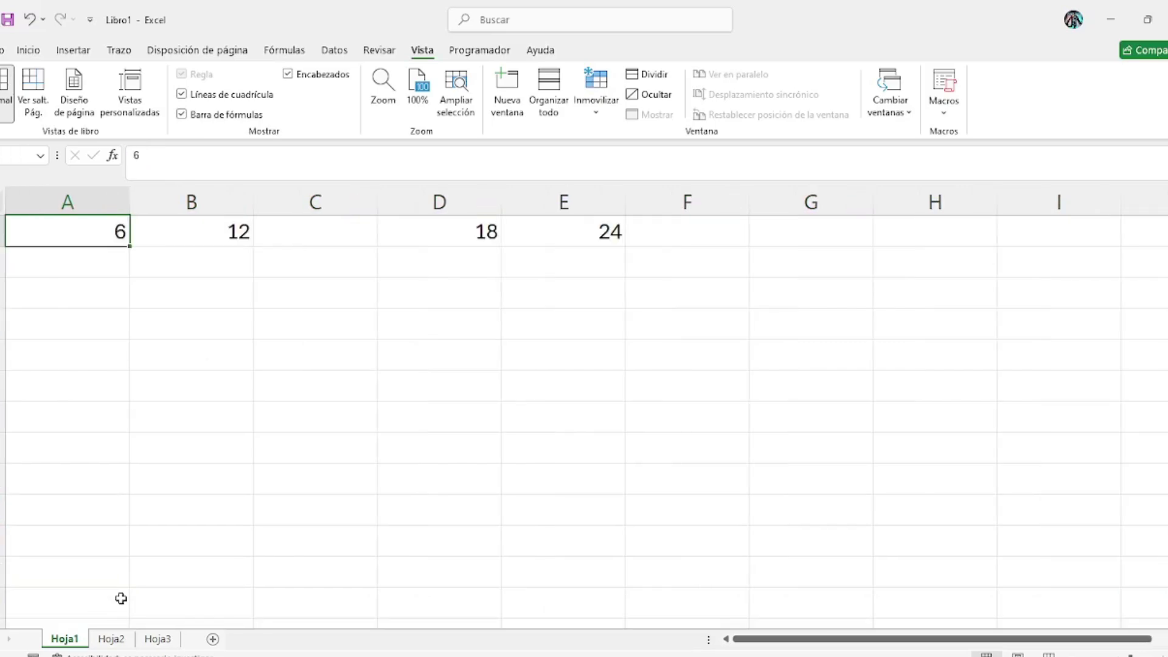
{"action": "key", "text": "ctrl+Home"}
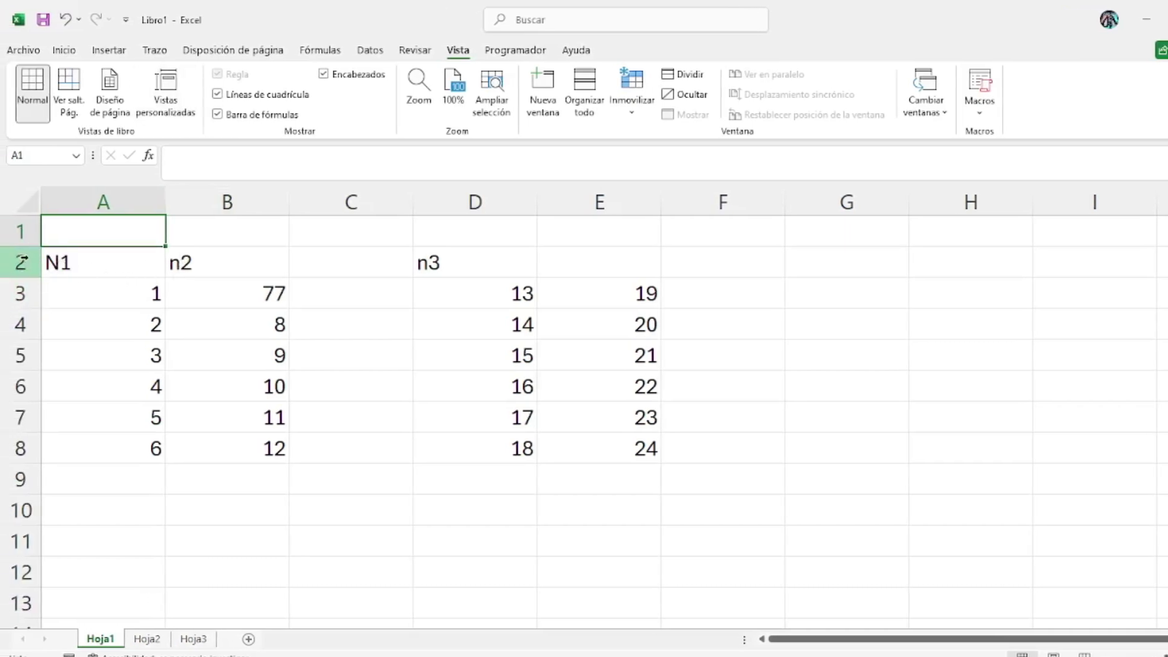
Insert three blank rows above the header row containing N1, n2 and n3
{"action": "left_click", "coordinate": [24, 263]}
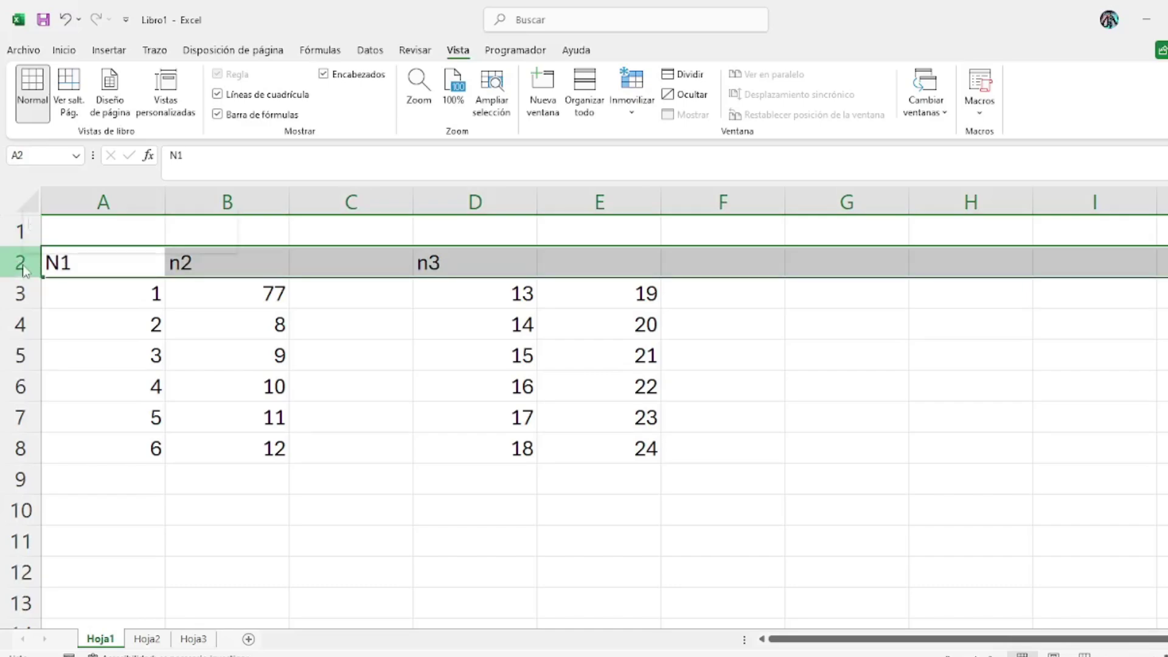
{"action": "right_click", "coordinate": [22, 266]}
{"action": "left_click", "coordinate": [68, 419]}
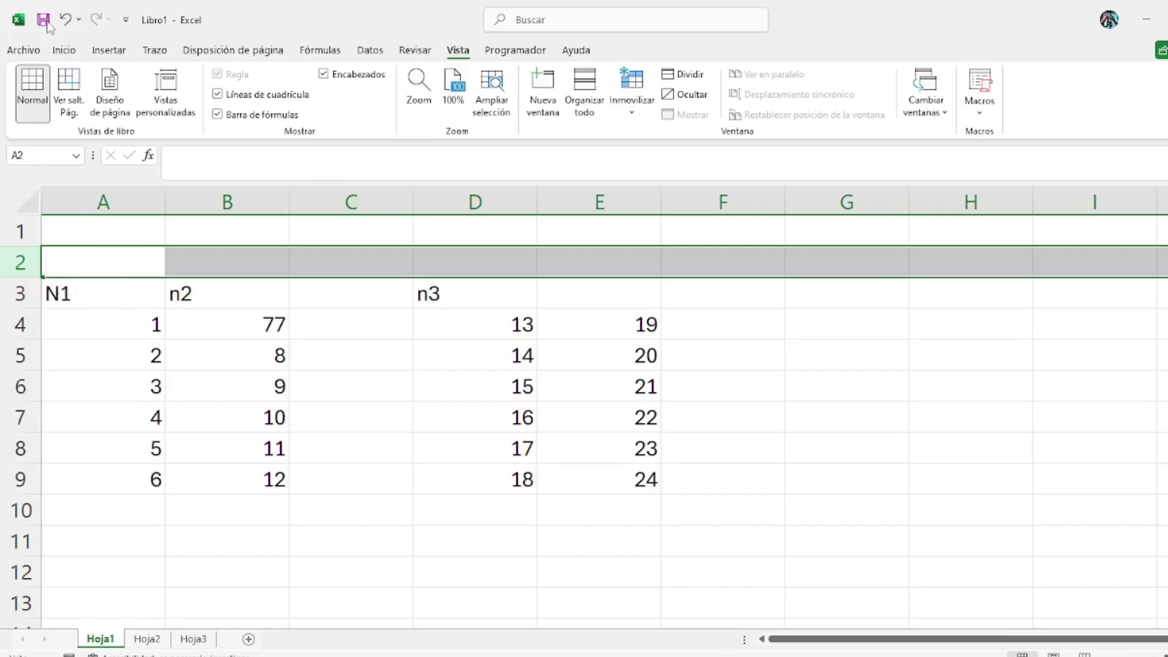
{"action": "left_click", "coordinate": [63, 52]}
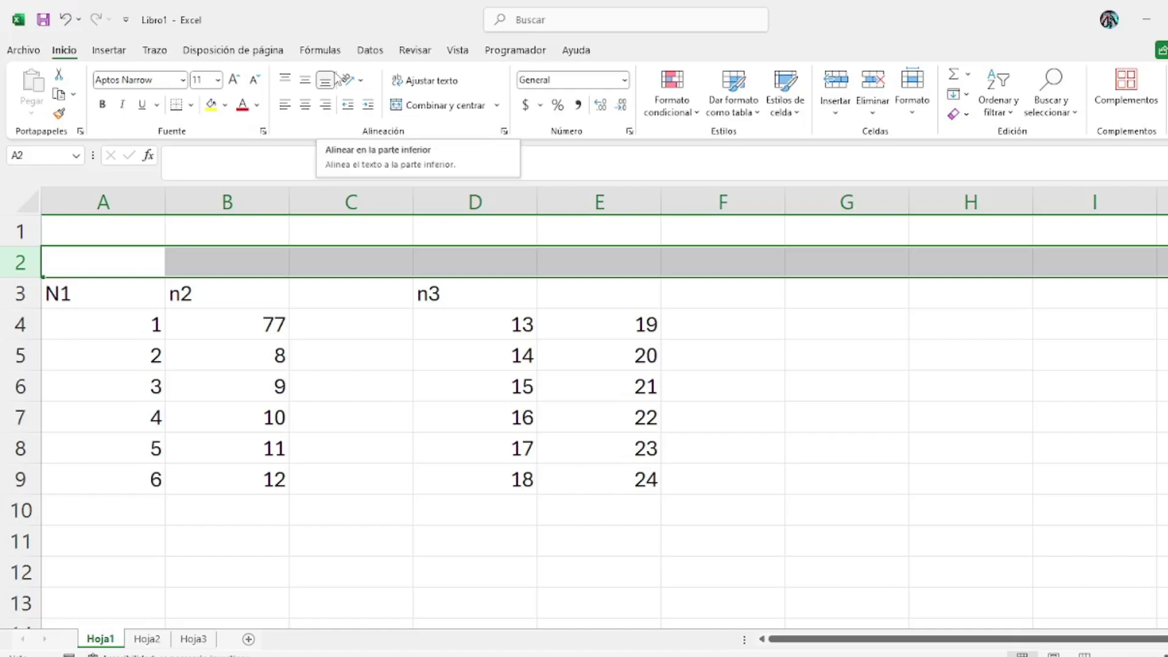
{"action": "left_click", "coordinate": [840, 113]}
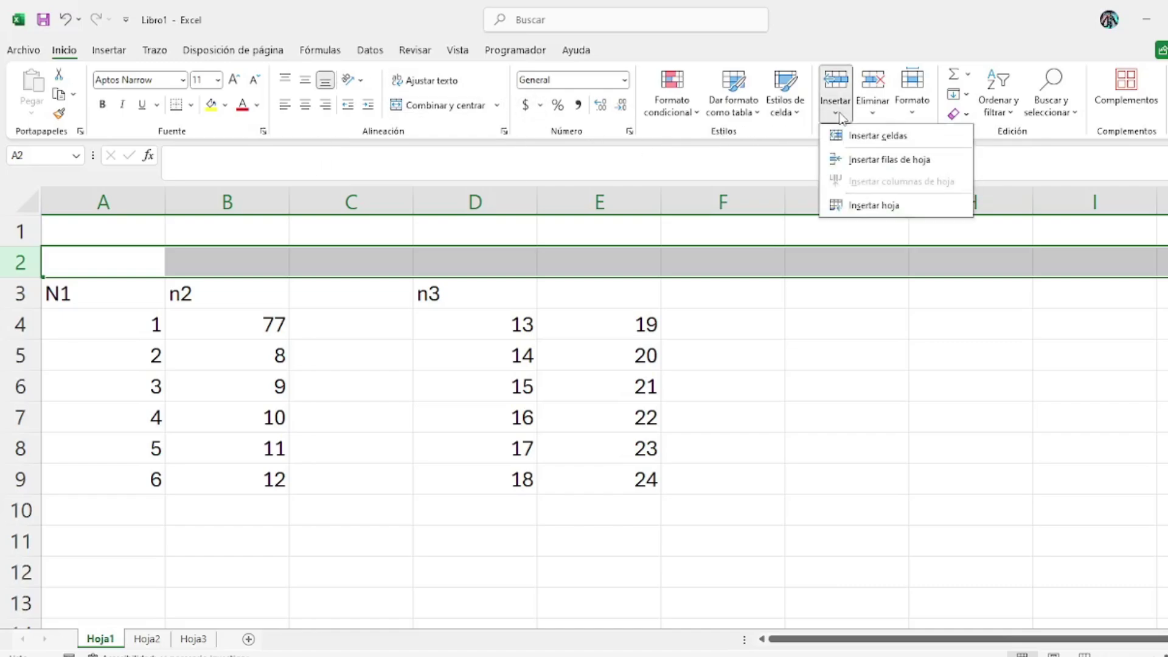
{"action": "left_click", "coordinate": [864, 164]}
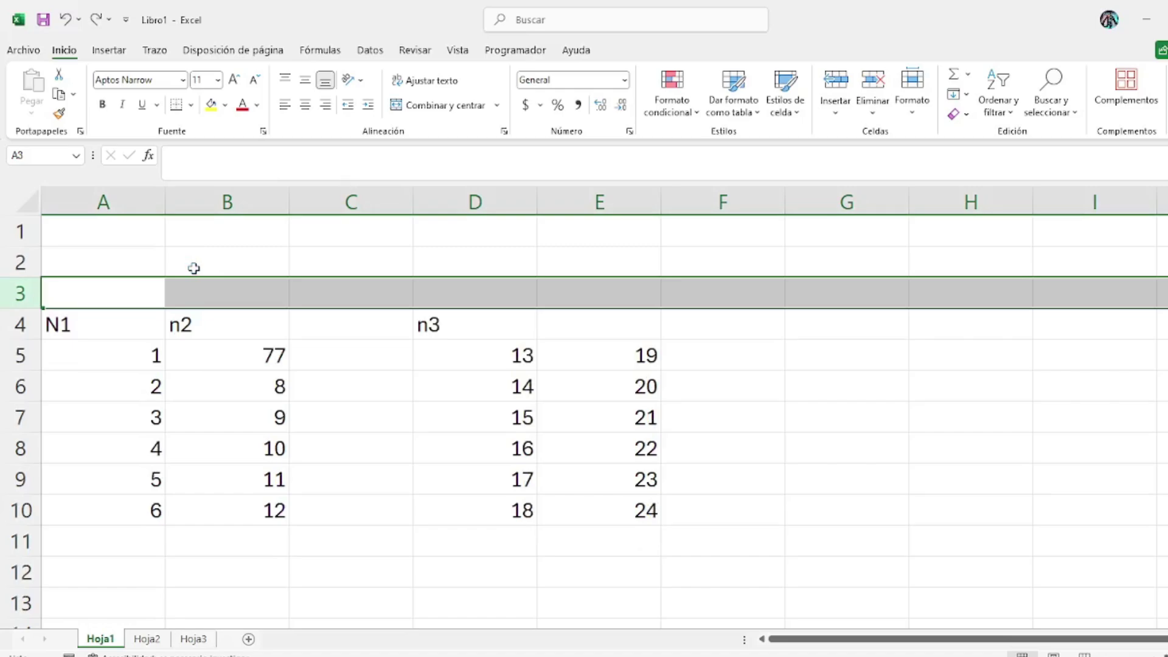
{"action": "key", "text": "ctrl+plus"}
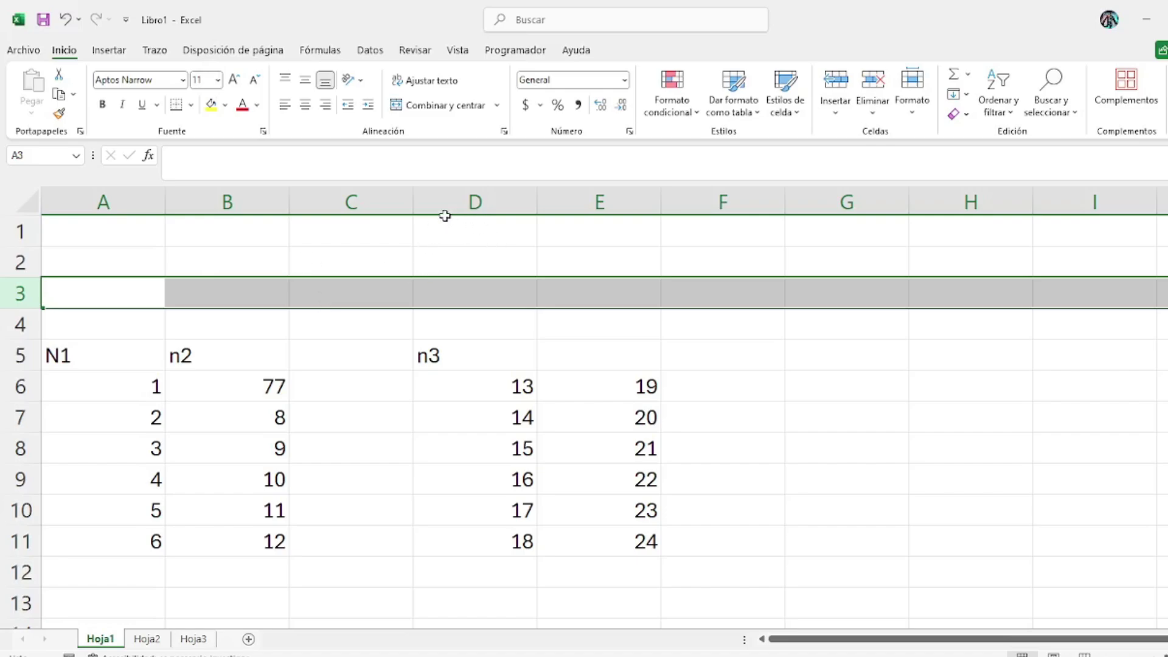
Insert three blank columns at column C, between the n2 and n3 data
{"action": "left_click", "coordinate": [386, 204]}
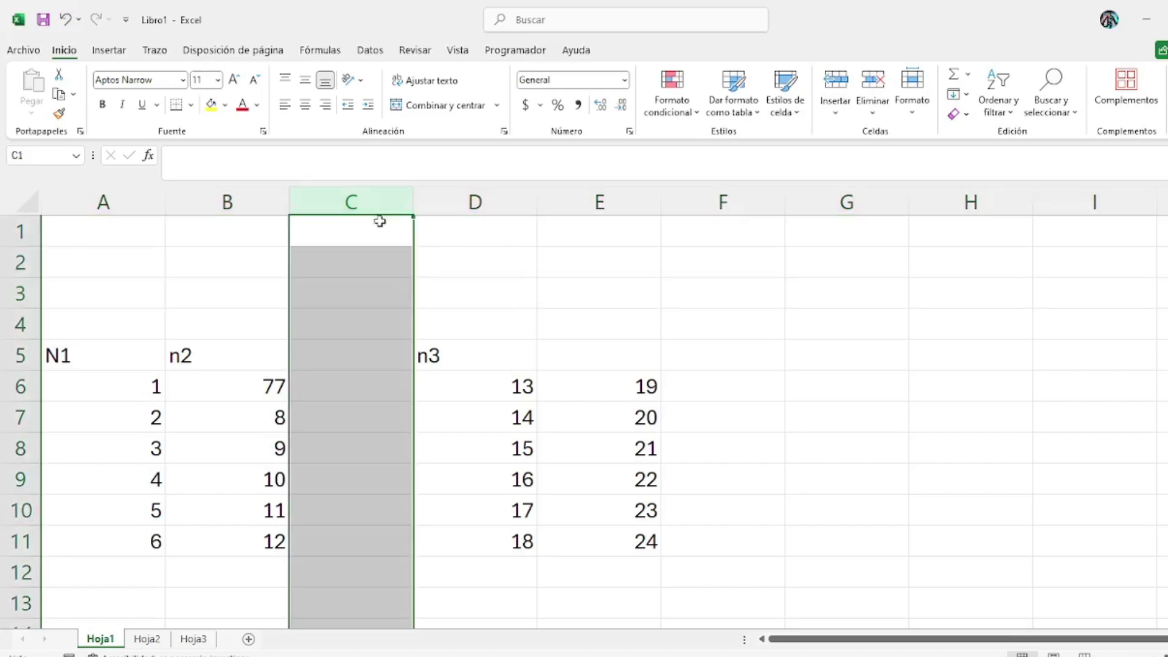
{"action": "right_click", "coordinate": [339, 196]}
{"action": "left_click", "coordinate": [459, 358]}
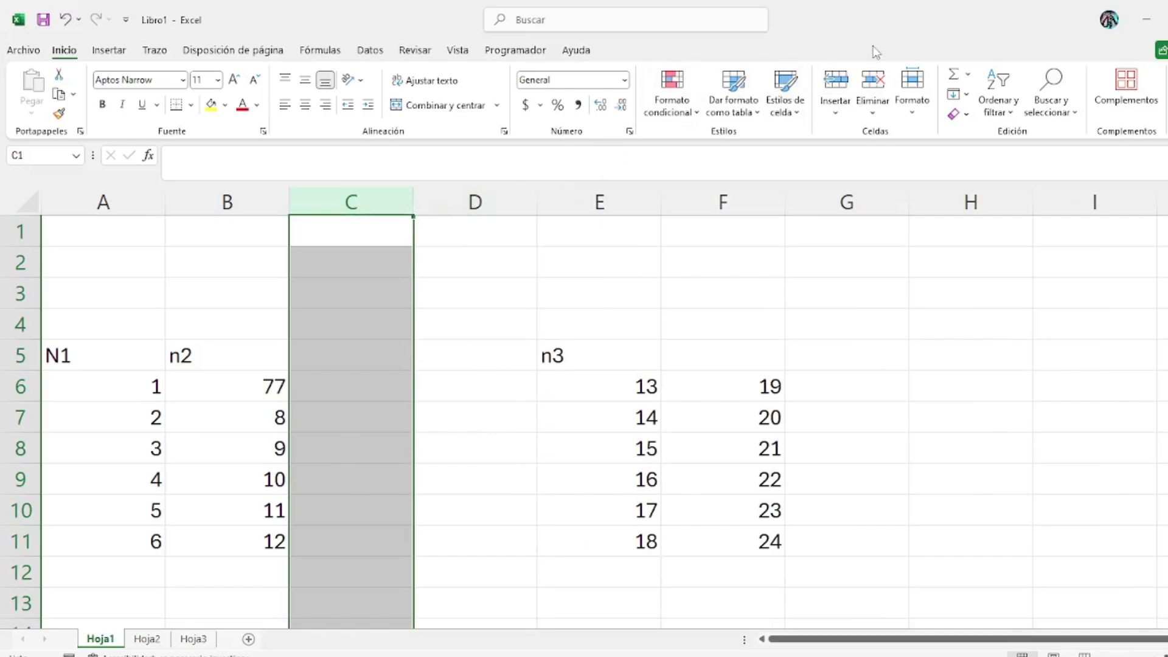
{"action": "left_click", "coordinate": [835, 85]}
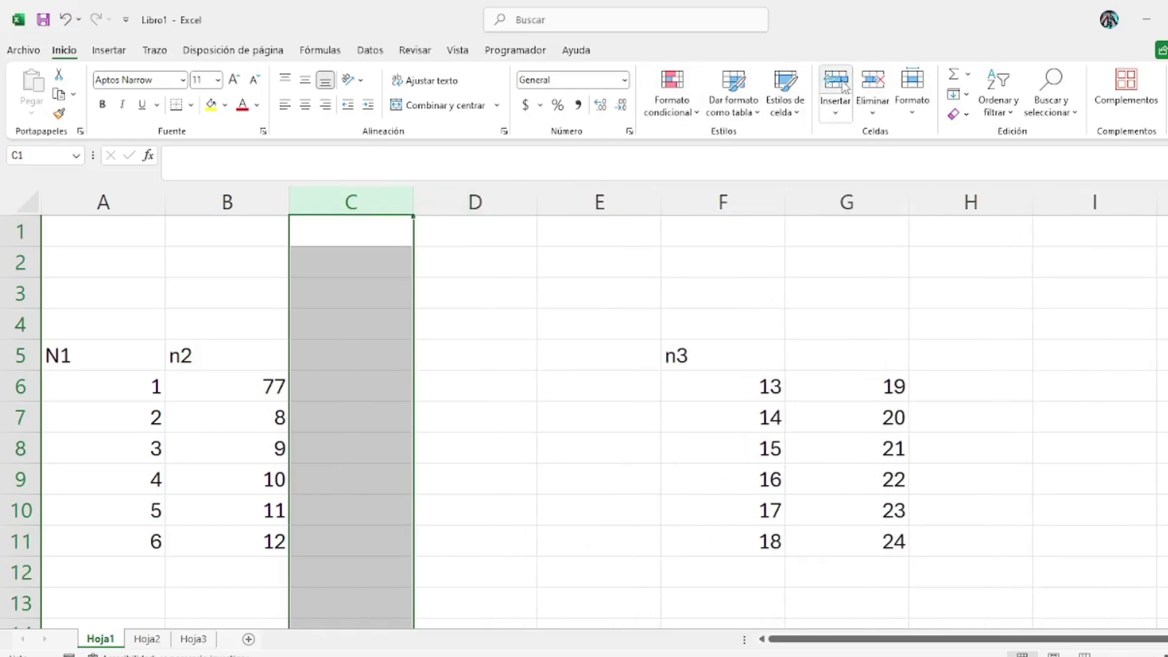
{"action": "left_click", "coordinate": [839, 124]}
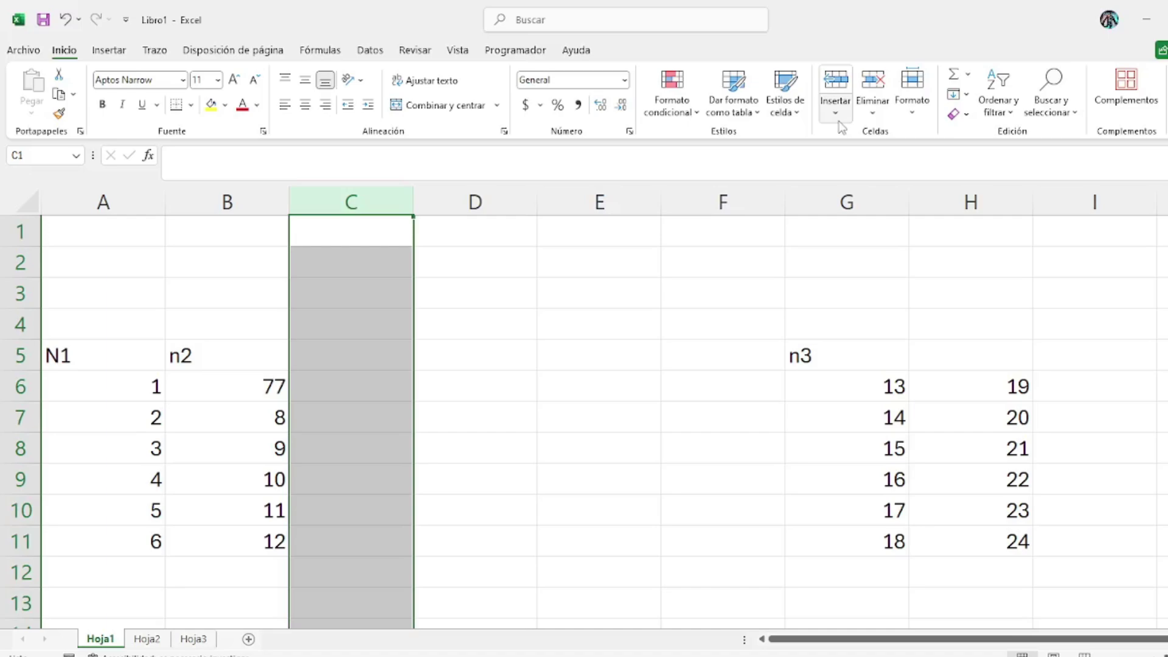
Fill header cells A5:C5 with light blue and E5:H5 with turquoise
{"action": "left_click_drag", "start_coordinate": [122, 354], "coordinate": [340, 357]}
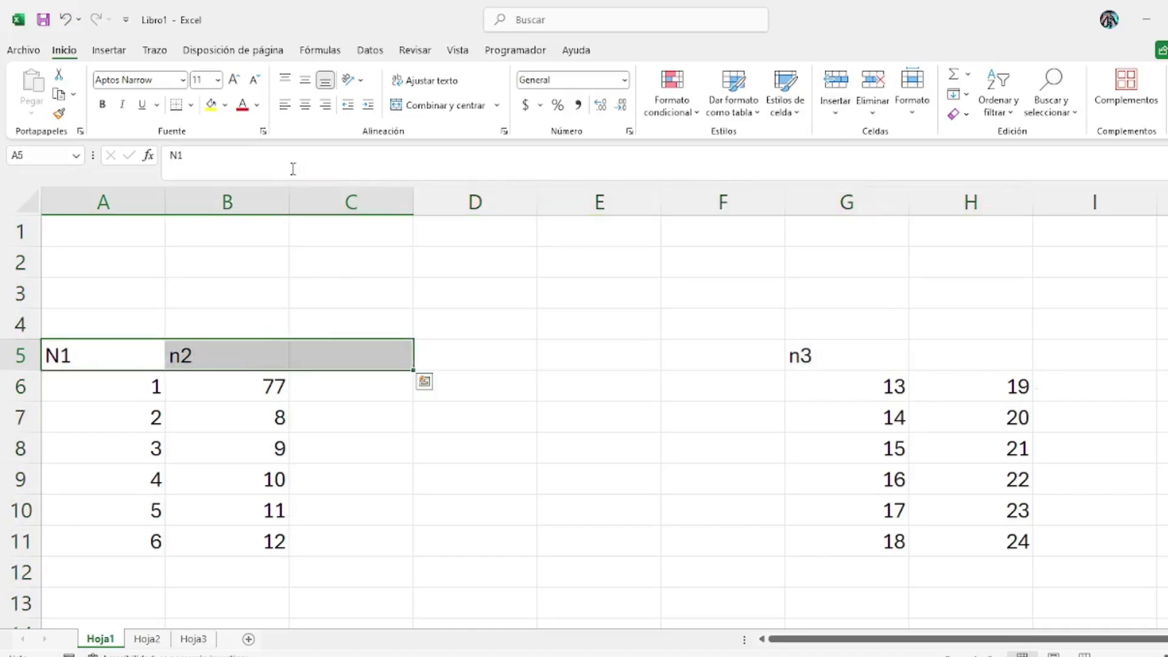
{"action": "left_click", "coordinate": [224, 105]}
{"action": "left_click", "coordinate": [270, 185]}
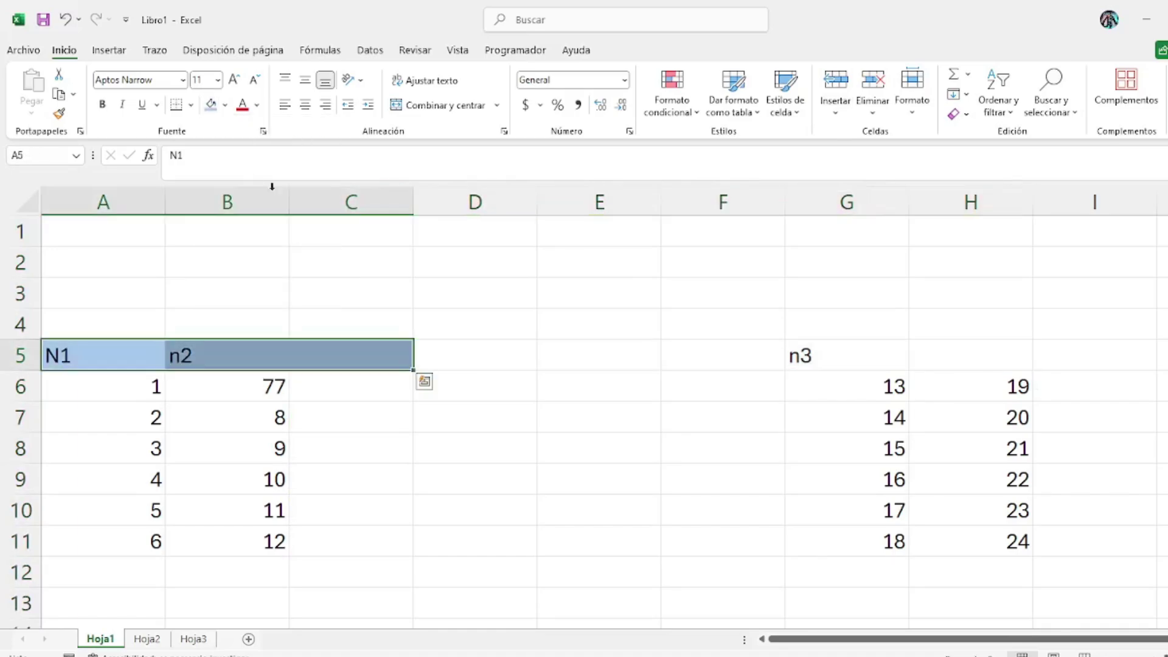
{"action": "left_click_drag", "start_coordinate": [590, 364], "coordinate": [998, 359]}
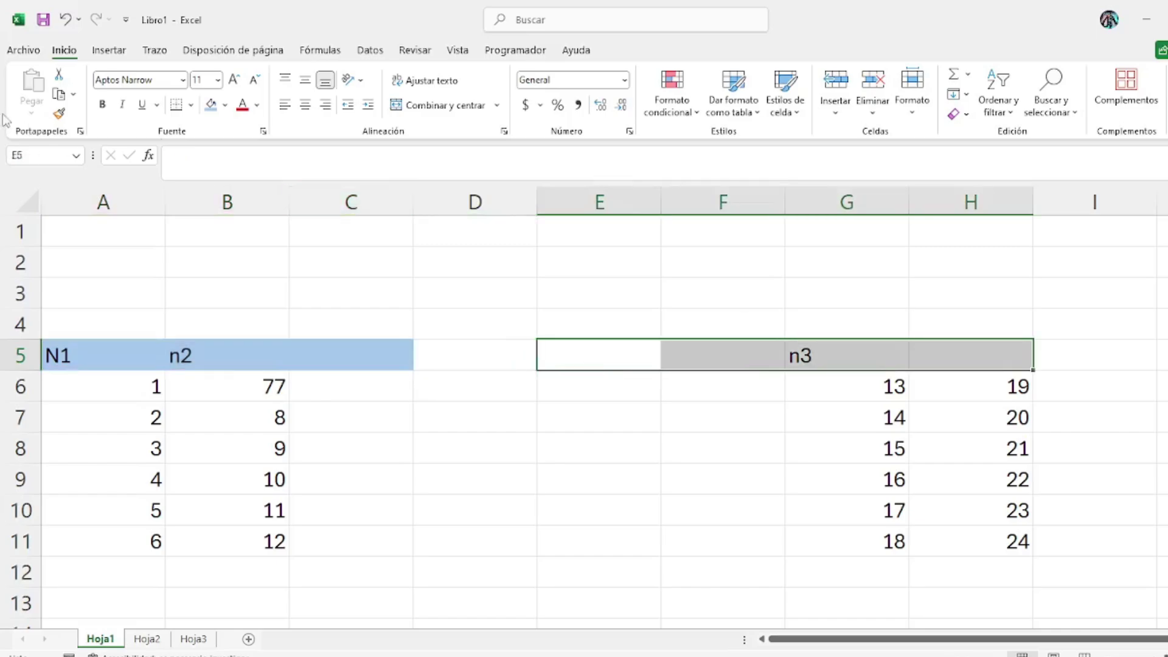
{"action": "left_click", "coordinate": [224, 104]}
{"action": "left_click", "coordinate": [294, 249]}
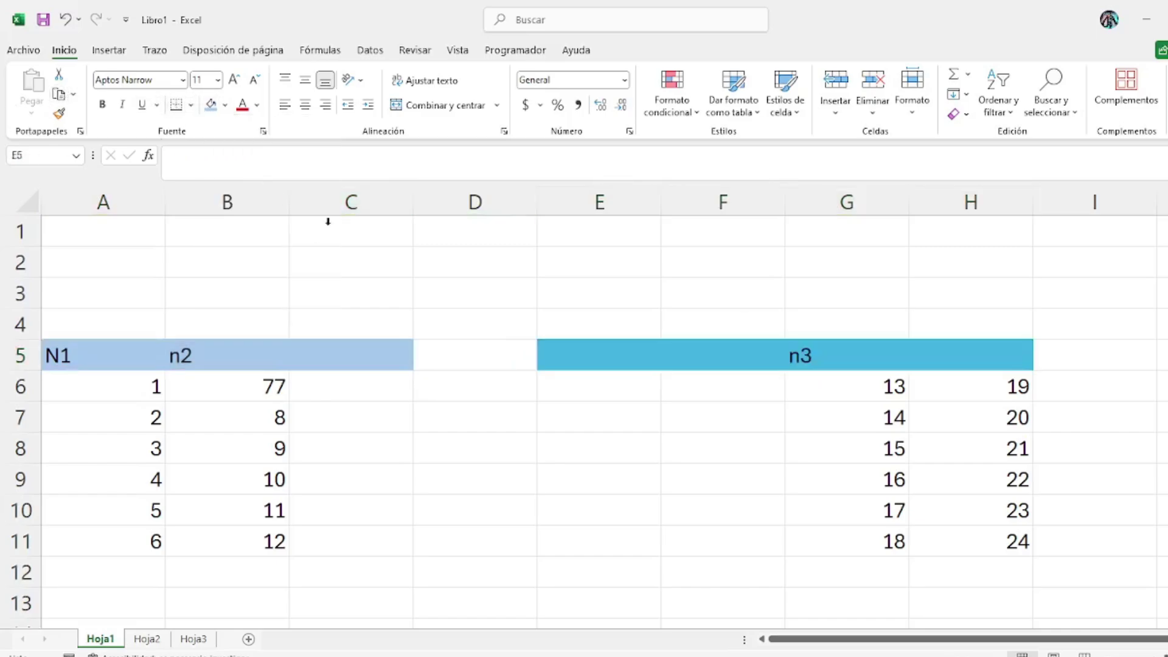
Insert a column at column C and clear the formatting it takes from its neighbour
{"action": "left_click", "coordinate": [328, 206]}
{"action": "left_click", "coordinate": [381, 436]}
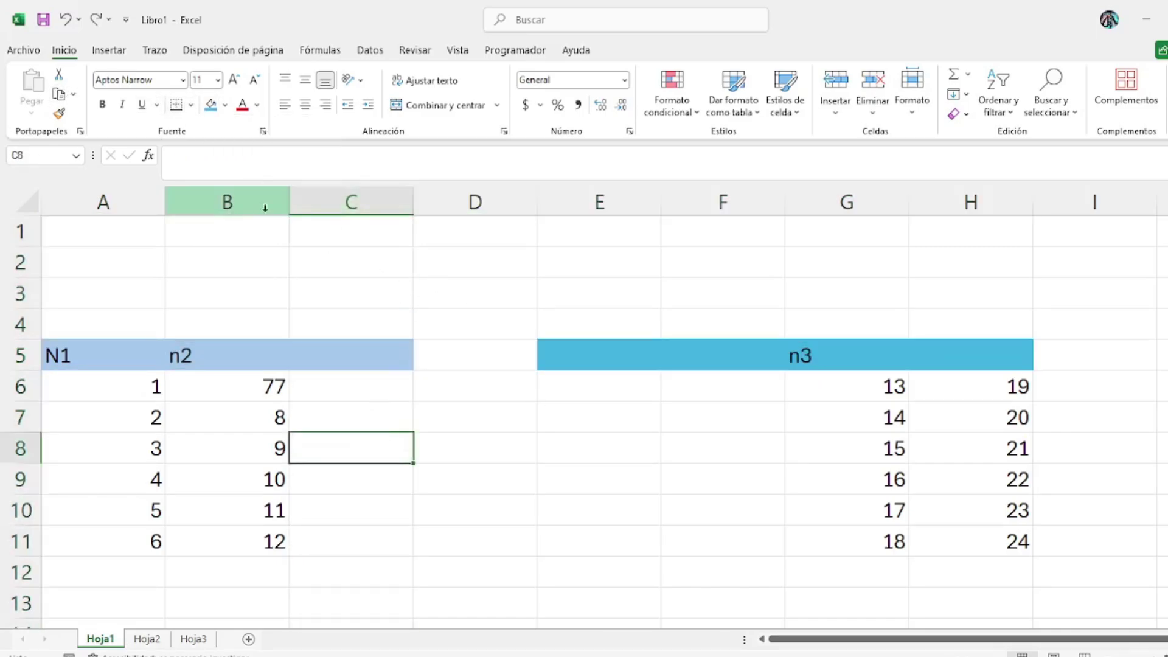
{"action": "left_click", "coordinate": [352, 204]}
{"action": "right_click", "coordinate": [357, 205]}
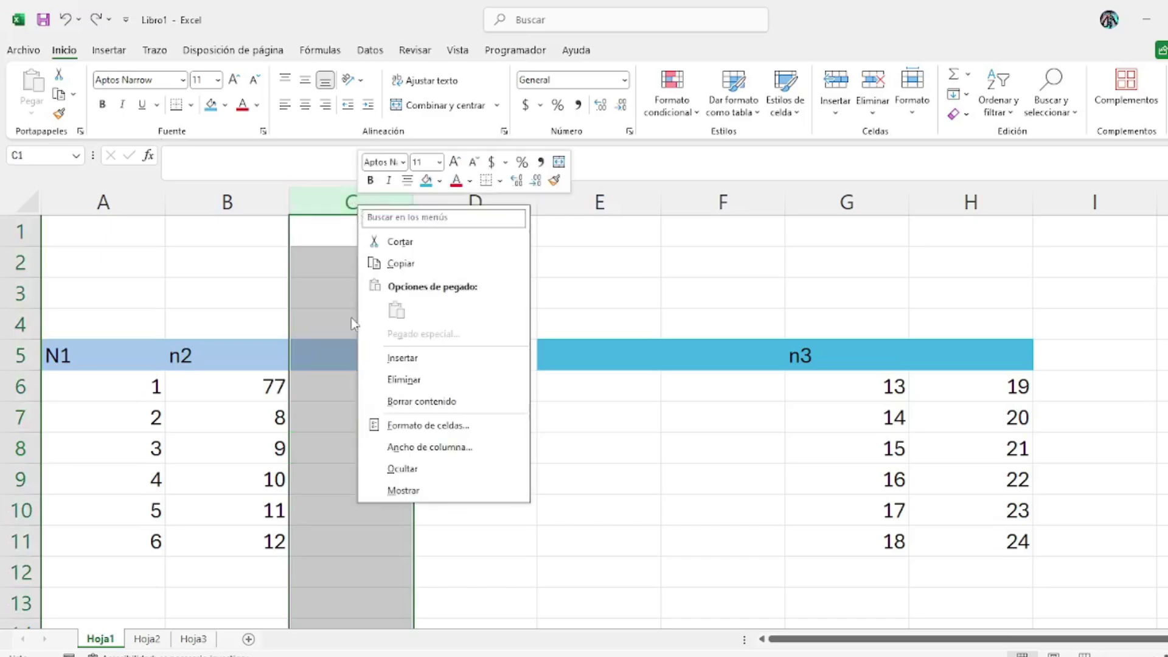
{"action": "left_click", "coordinate": [409, 356]}
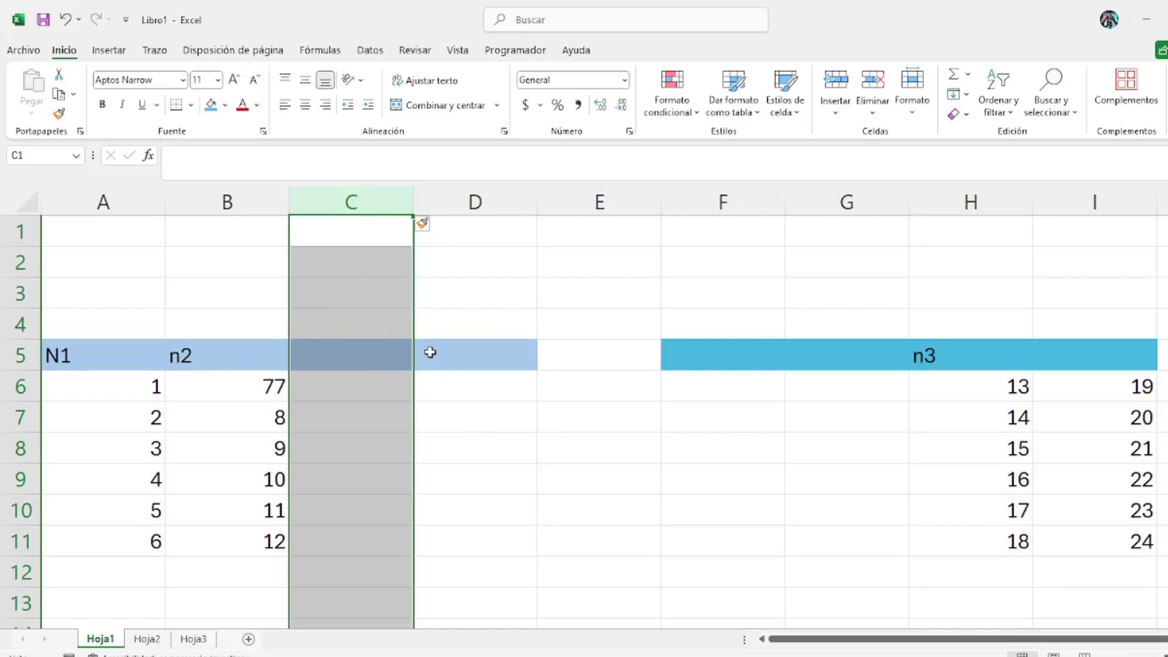
{"action": "left_click", "coordinate": [425, 226]}
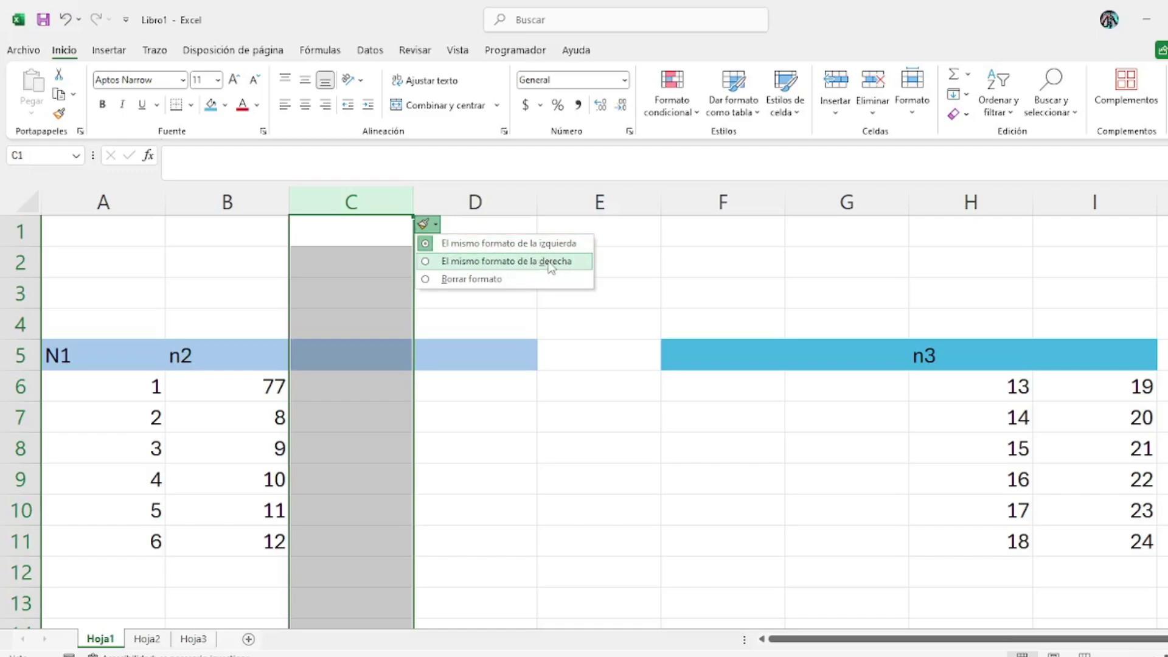
{"action": "left_click", "coordinate": [462, 280]}
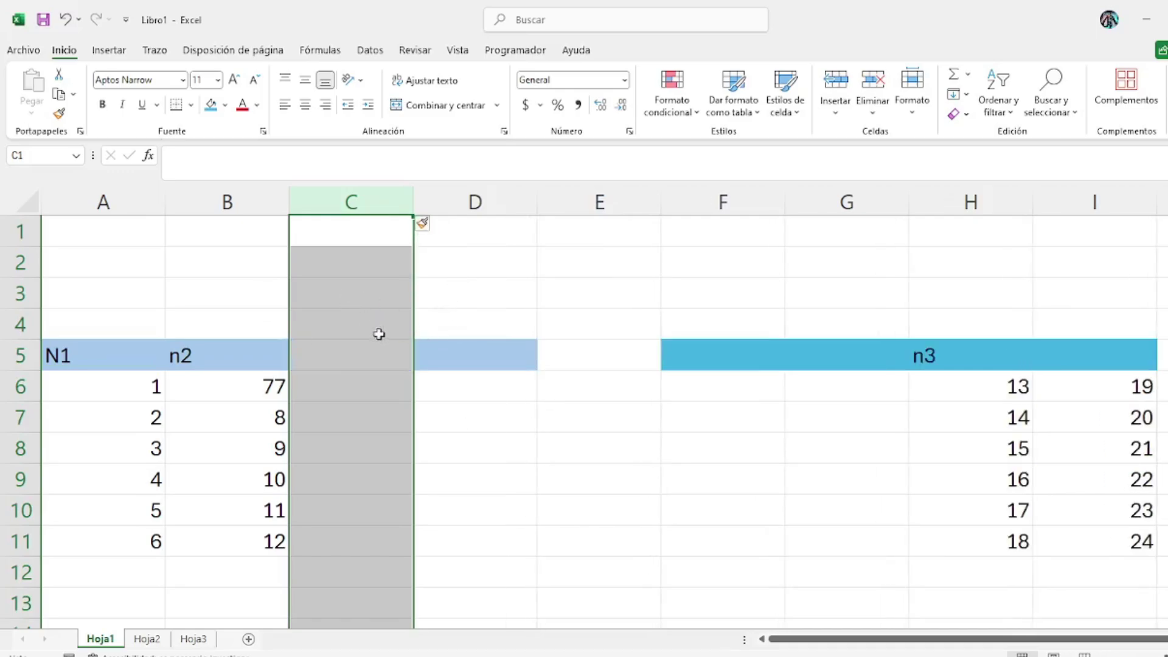
Give the newly inserted column C the same format as the column to its left, and delete that column
{"action": "left_click", "coordinate": [421, 226]}
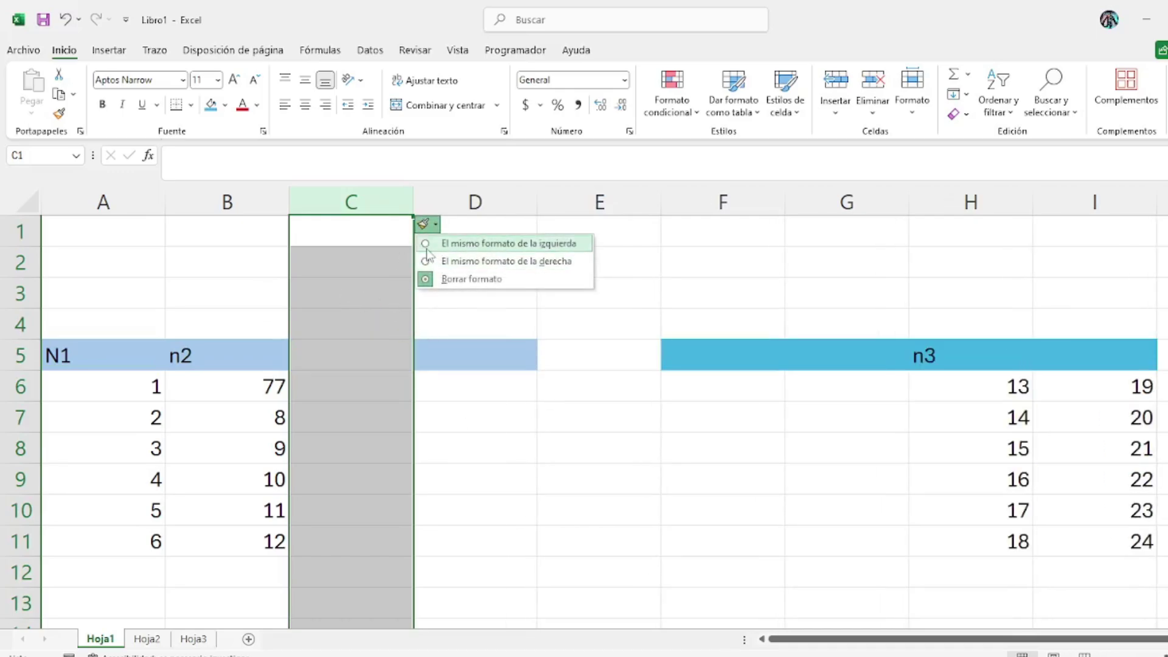
{"action": "left_click", "coordinate": [457, 246]}
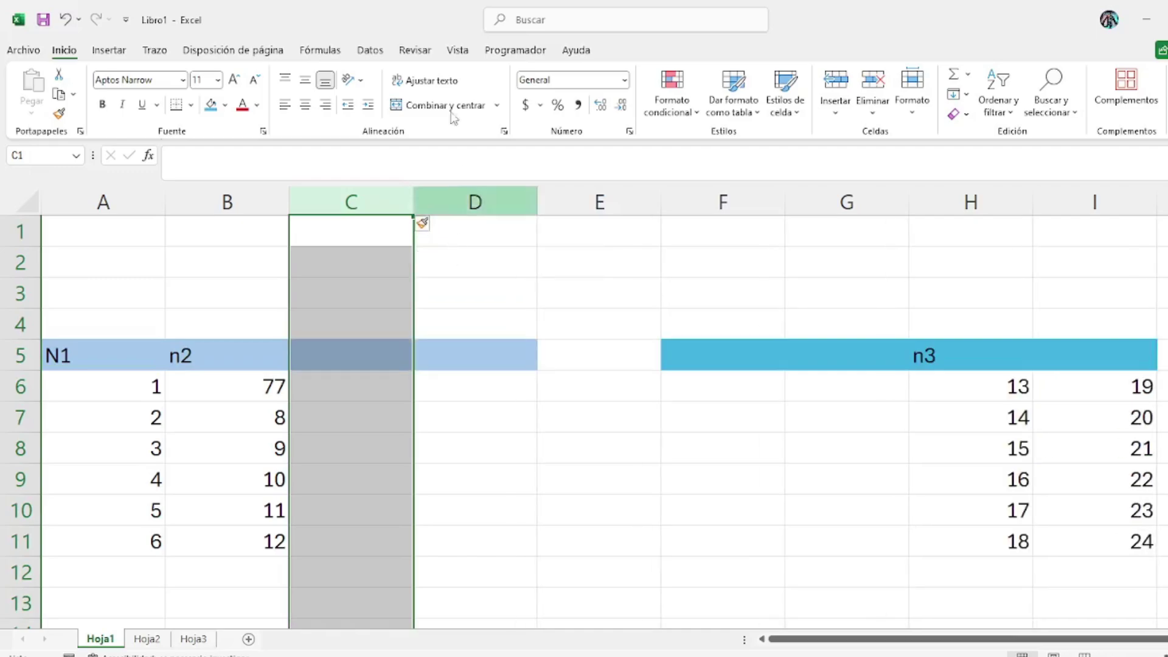
{"action": "right_click", "coordinate": [351, 200]}
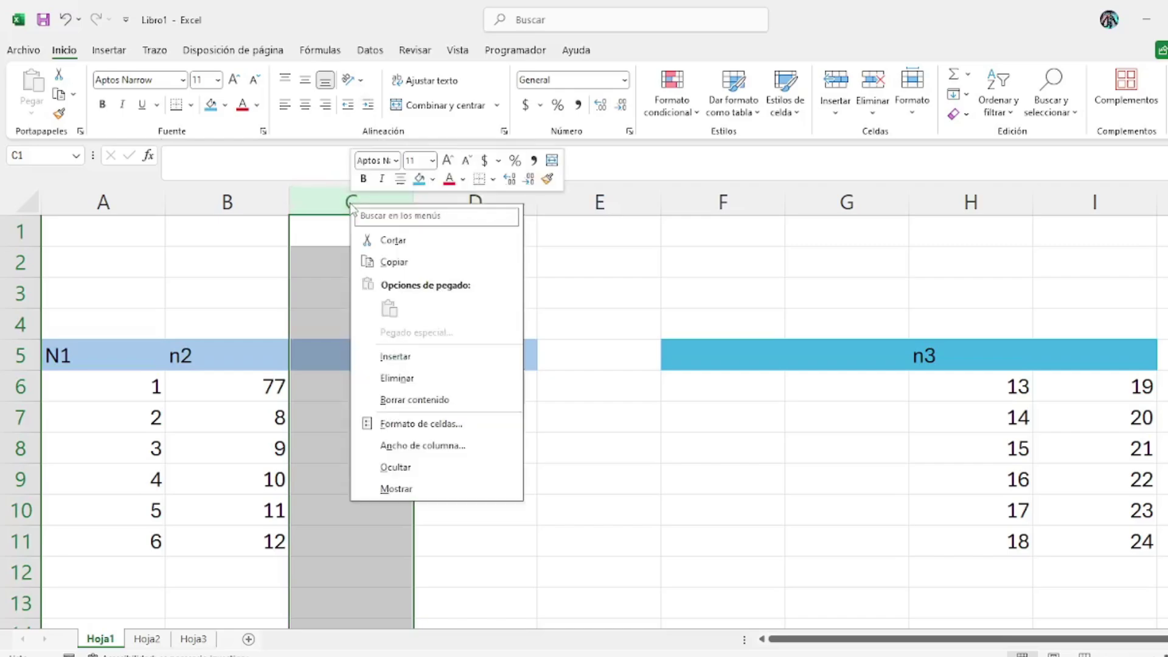
{"action": "left_click", "coordinate": [410, 376]}
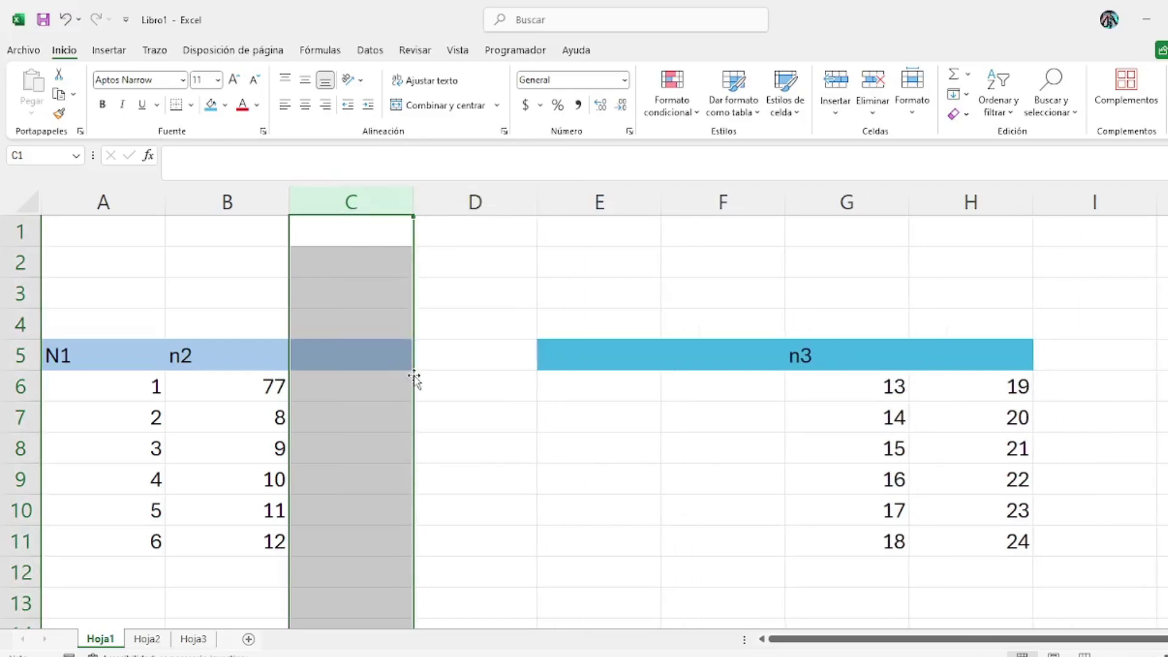
Delete two columns at column D, between the light blue and turquoise header blocks
{"action": "left_click", "coordinate": [491, 201]}
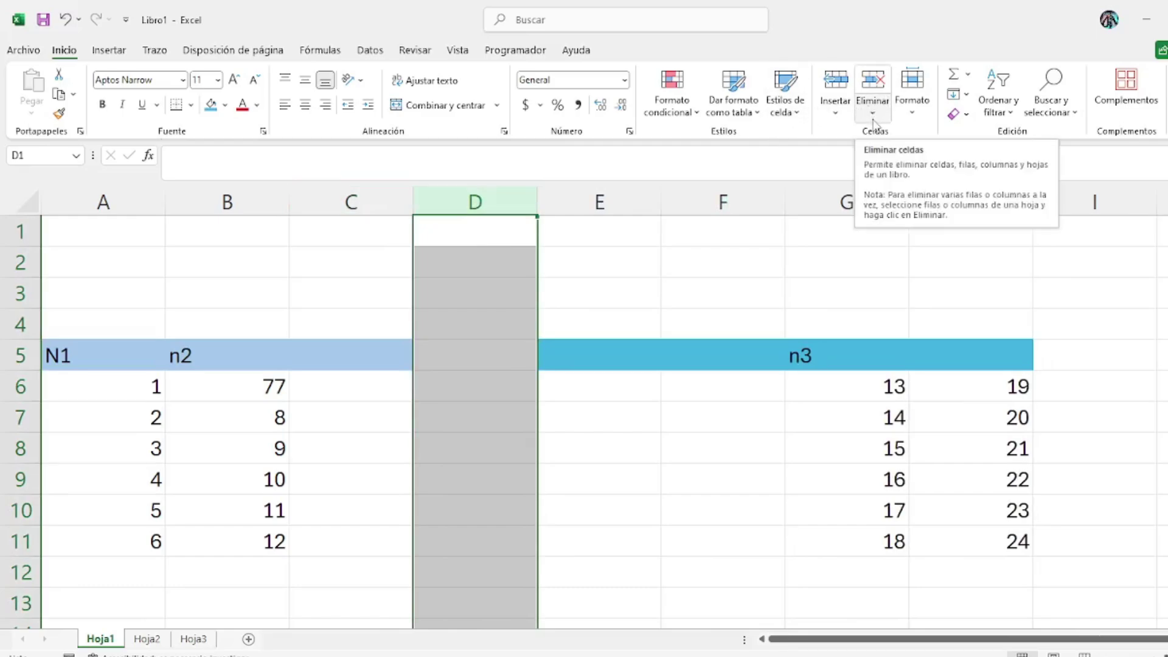
{"action": "left_click", "coordinate": [874, 98]}
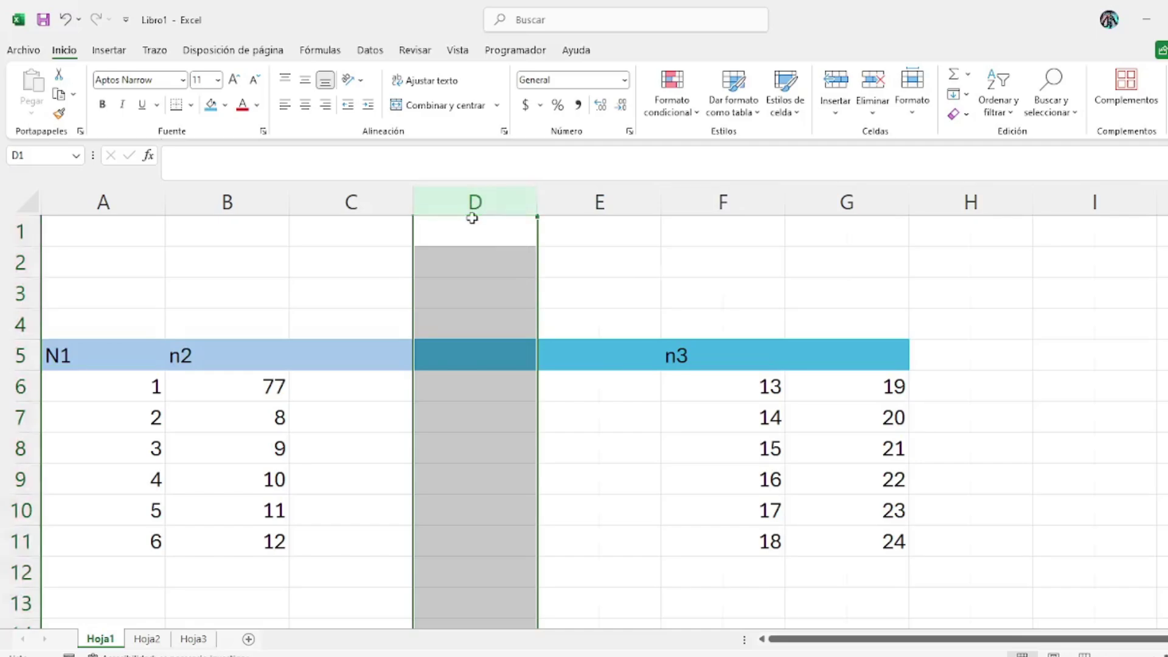
{"action": "key", "text": "ctrl+minus"}
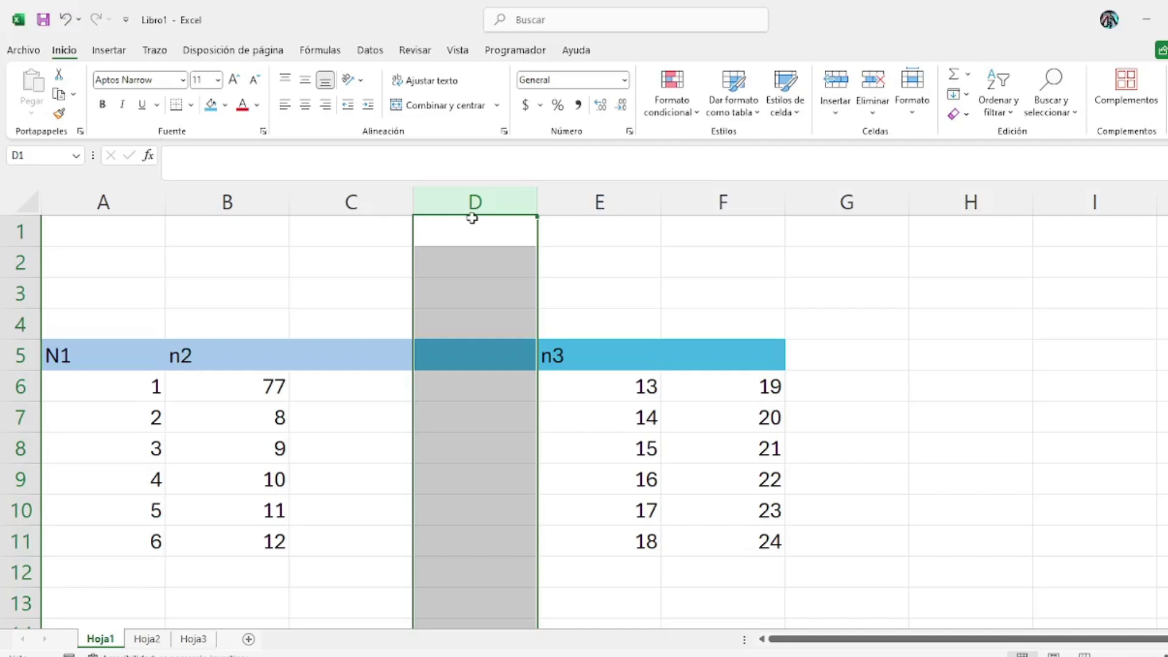
Enter the filler texts "sdjakfdsjfkajsdkfjdsk" in cell D5 and "fdsfasdfdsfsdfds" in cell F5
{"action": "left_click", "coordinate": [451, 363]}
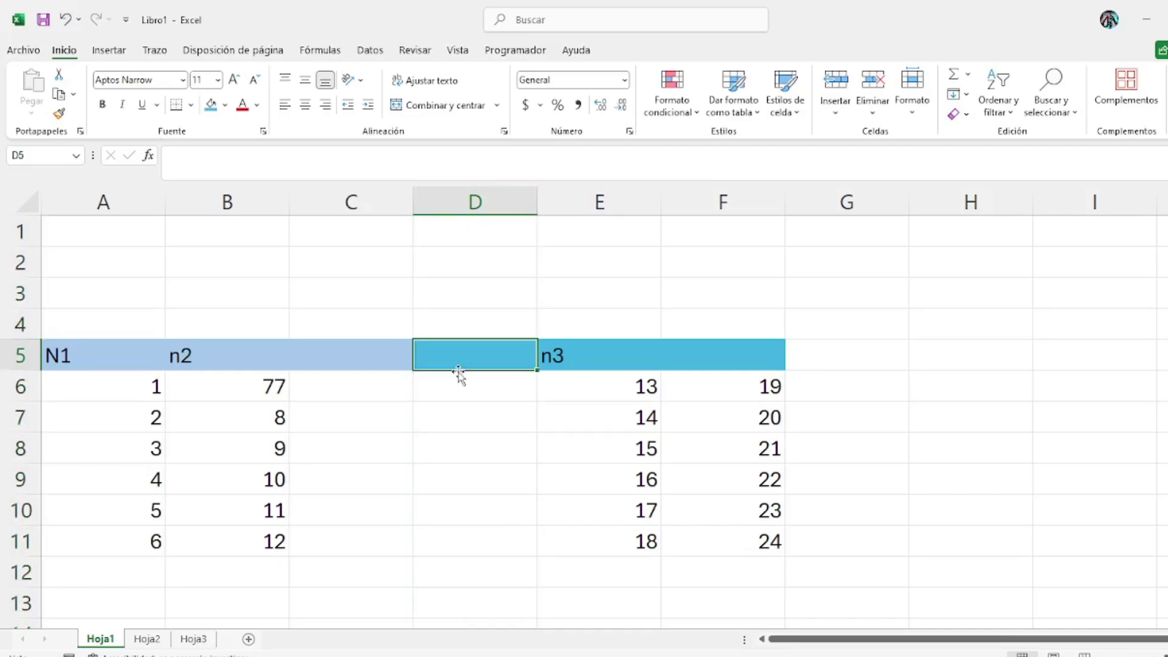
{"action": "type", "text": "sdjakfdsjfkajsdkfjdsk"}
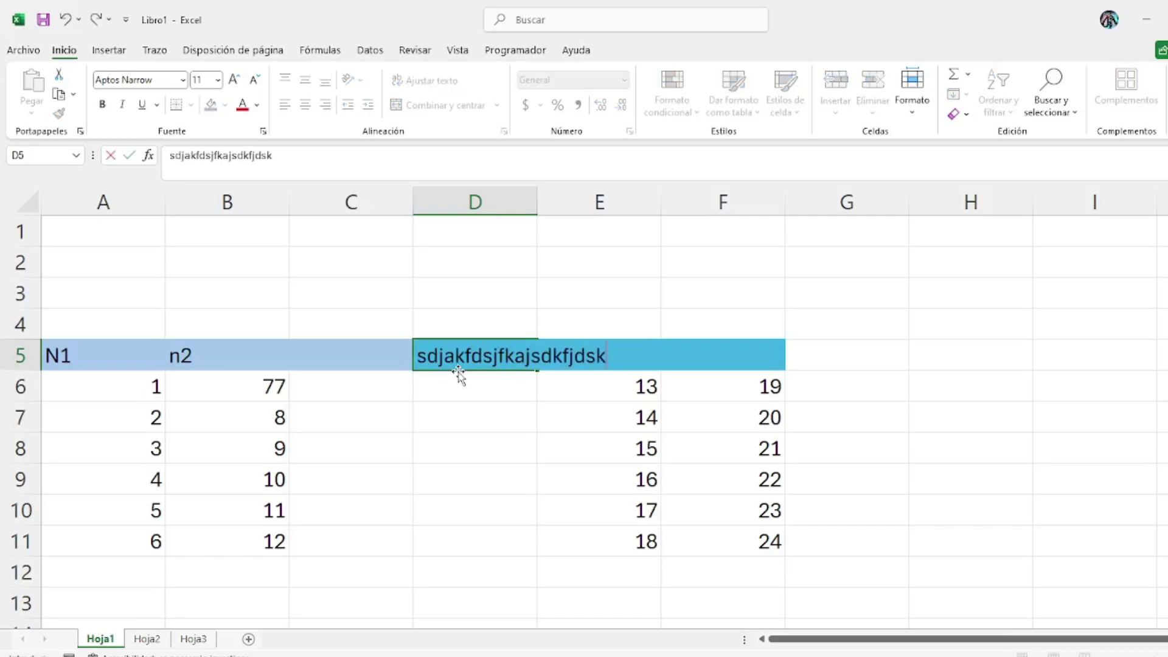
{"action": "double_click", "coordinate": [496, 406]}
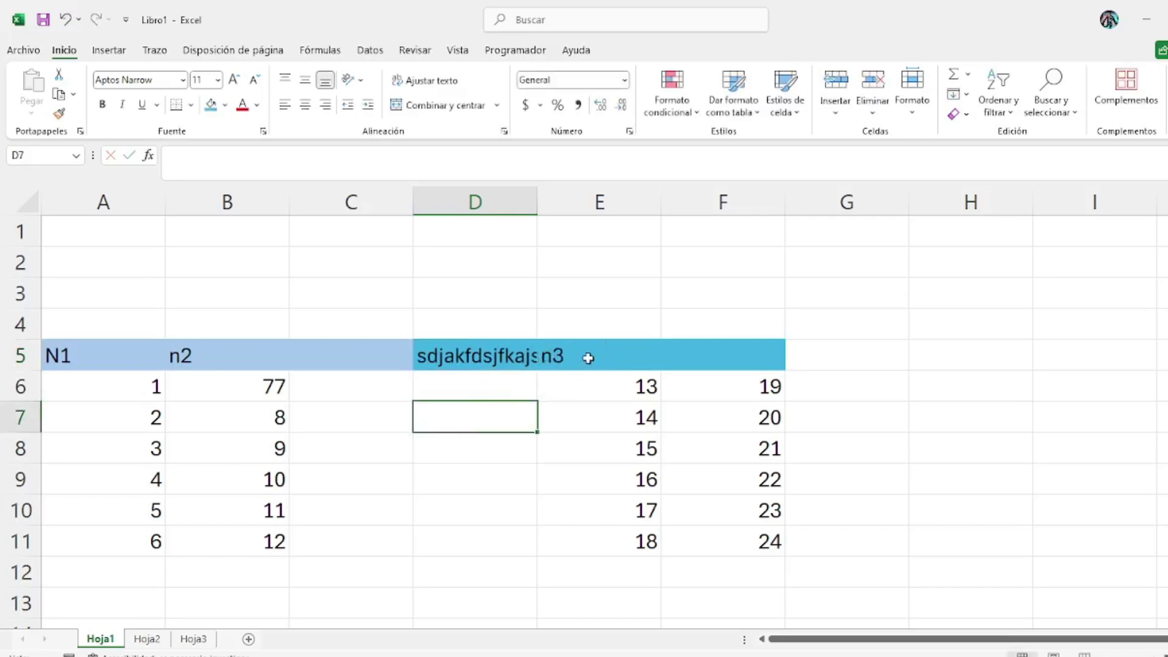
{"action": "left_click", "coordinate": [692, 357]}
{"action": "type", "text": "fdsfasdfdsfsdfds"}
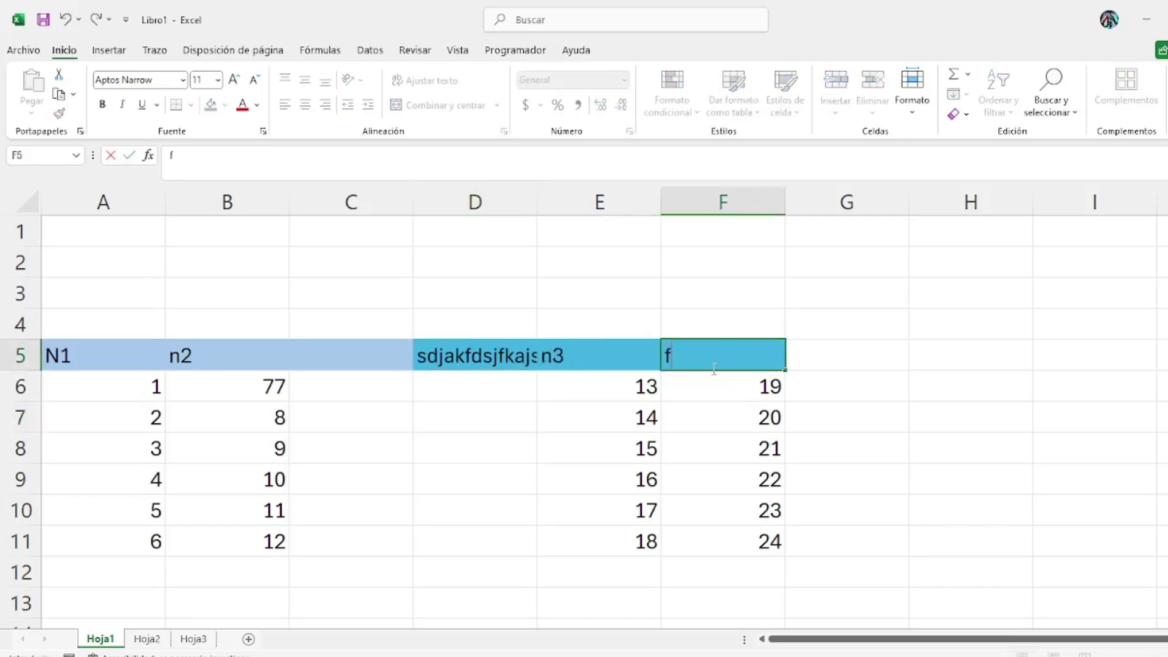
{"action": "left_click", "coordinate": [733, 463]}
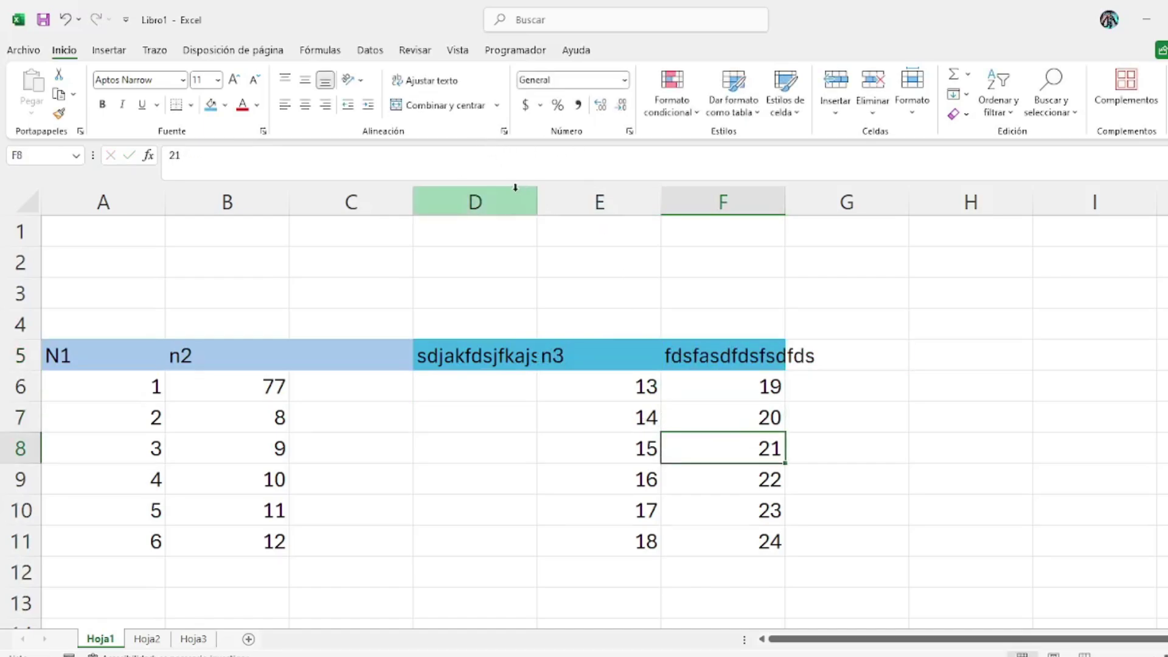
Widen column D by hand until its header text fits, and autofit column F to its contents
{"action": "left_click_drag", "start_coordinate": [537, 200], "coordinate": [629, 192]}
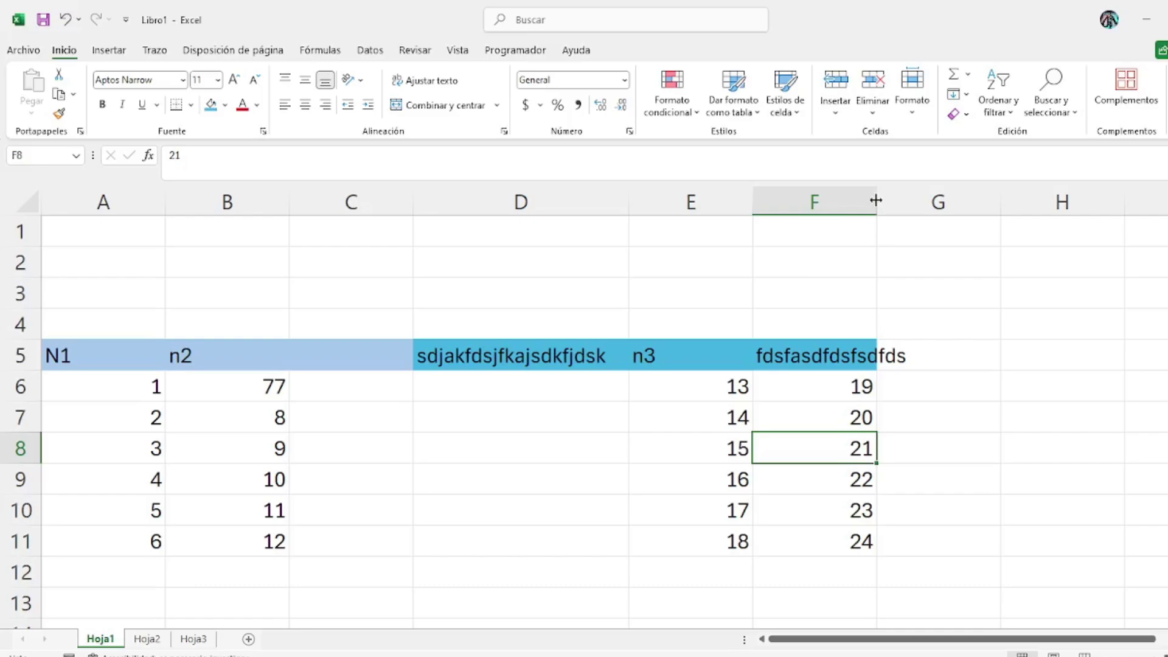
{"action": "left_click", "coordinate": [823, 192]}
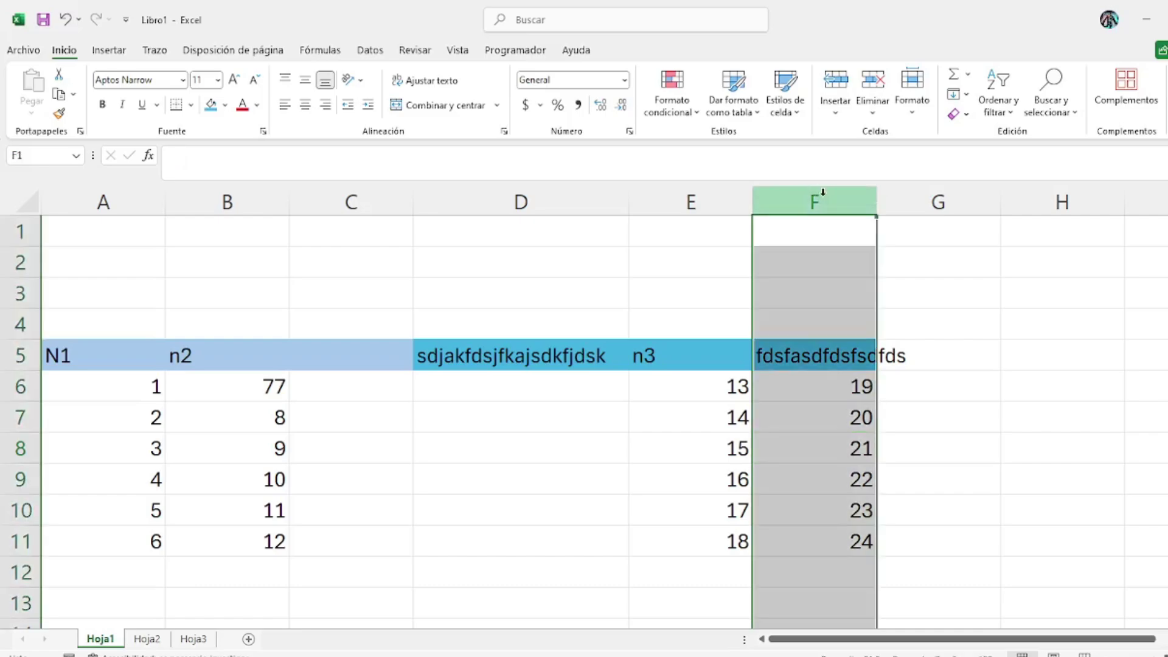
{"action": "double_click", "coordinate": [874, 201]}
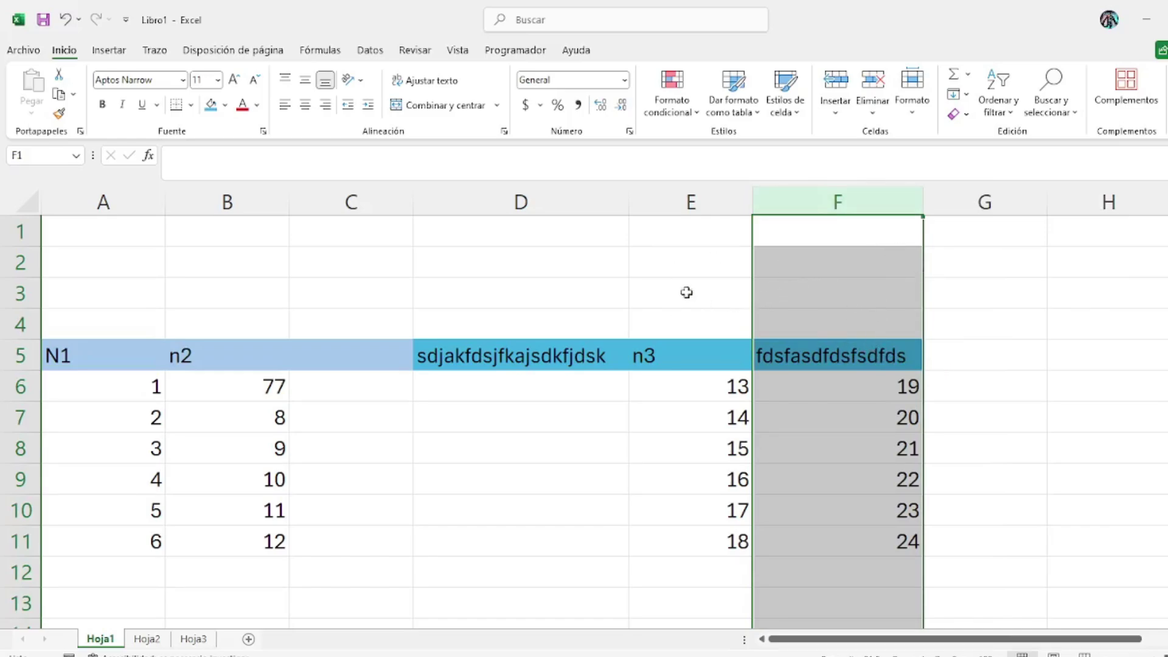
Narrow columns D and F by hand, and autofit columns D to G together to their contents
{"action": "left_click_drag", "start_coordinate": [632, 198], "coordinate": [536, 199]}
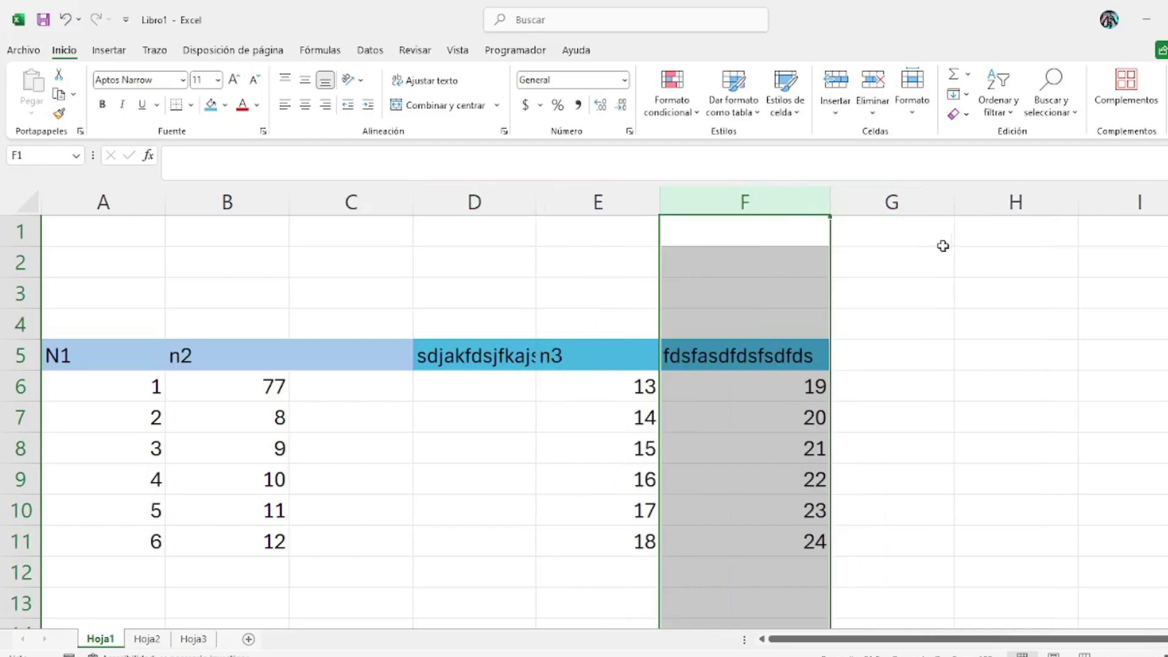
{"action": "left_click_drag", "start_coordinate": [830, 204], "coordinate": [724, 202]}
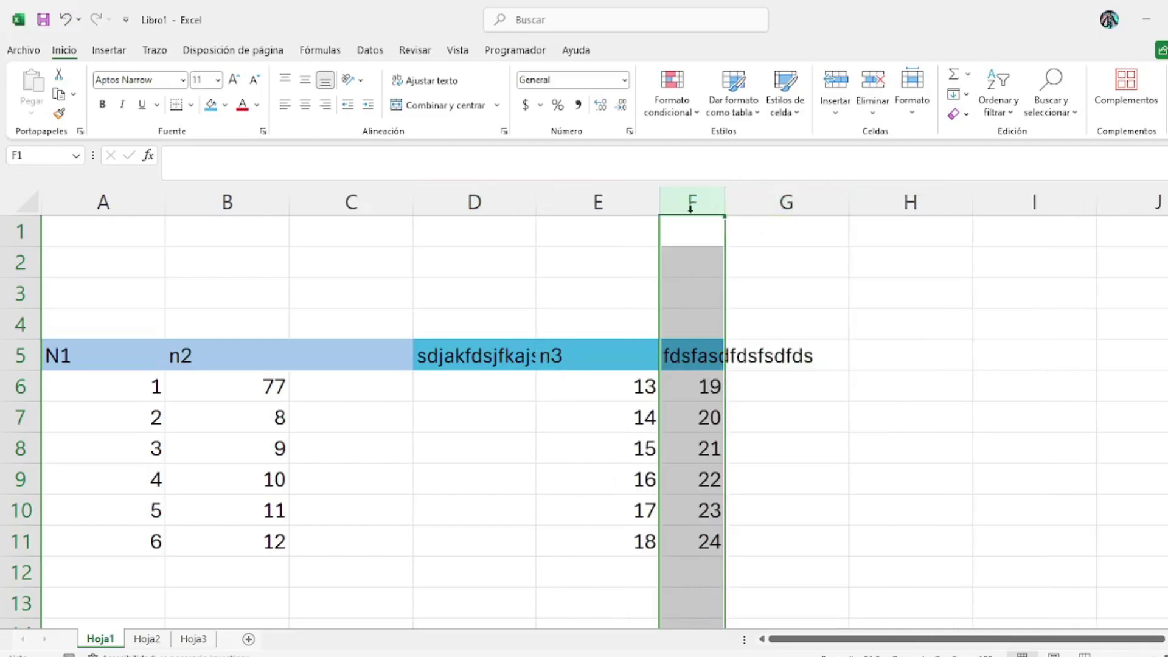
{"action": "left_click_drag", "start_coordinate": [458, 205], "coordinate": [816, 200]}
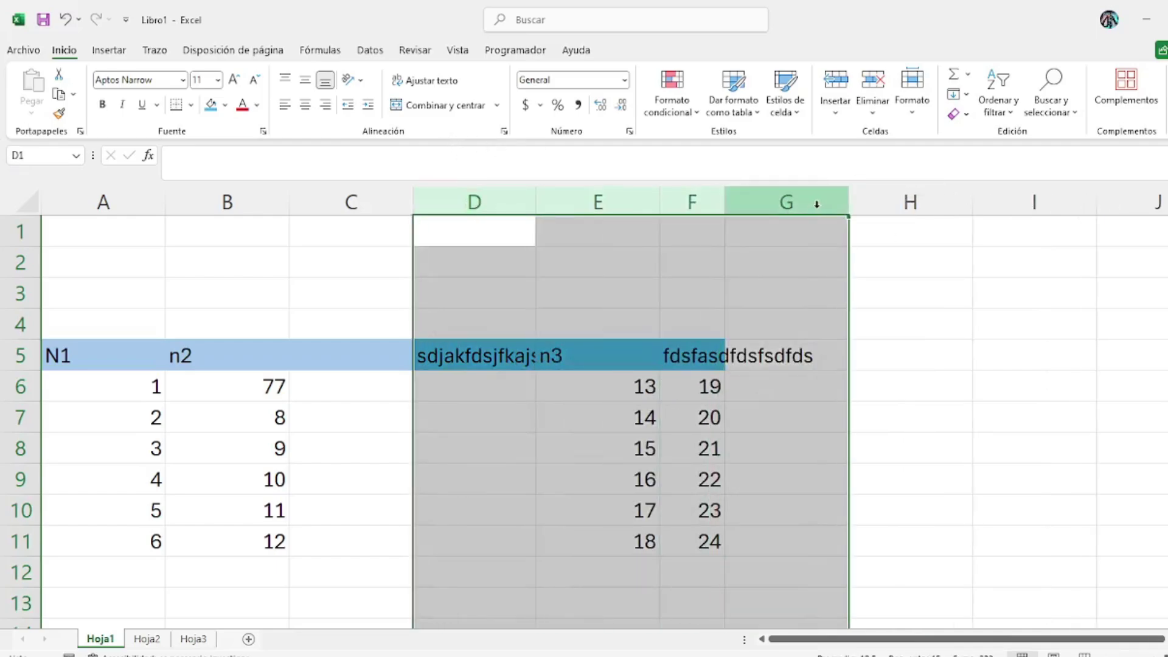
{"action": "double_click", "coordinate": [725, 201]}
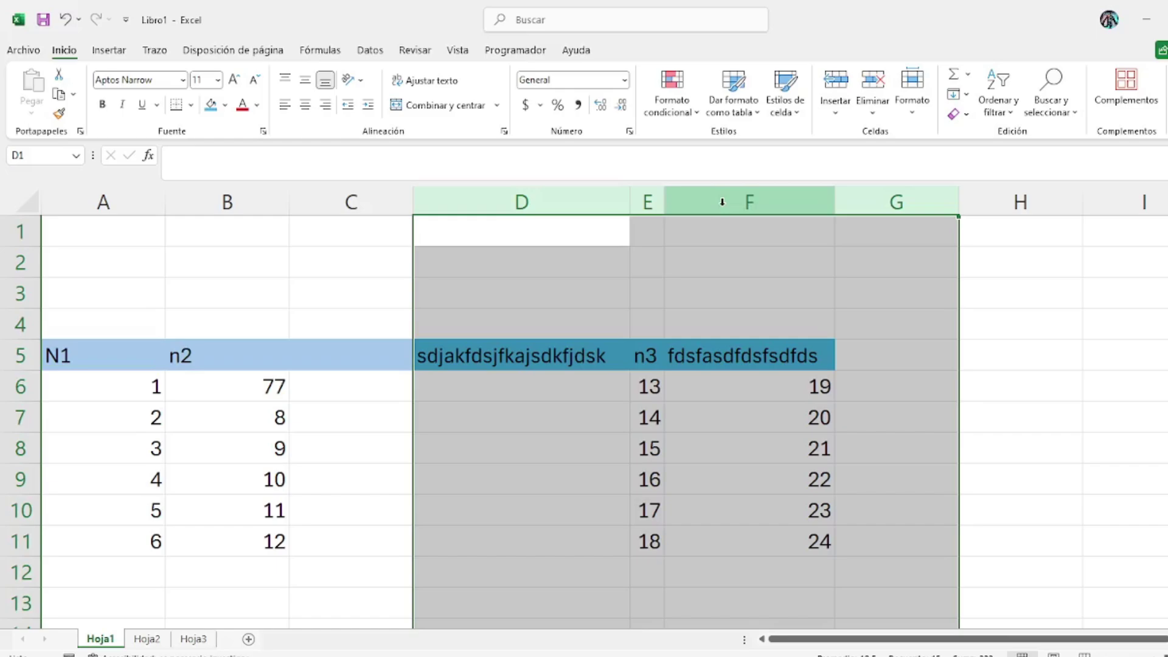
Autofit the width of column D with the cell-size Format command
{"action": "left_click", "coordinate": [556, 199]}
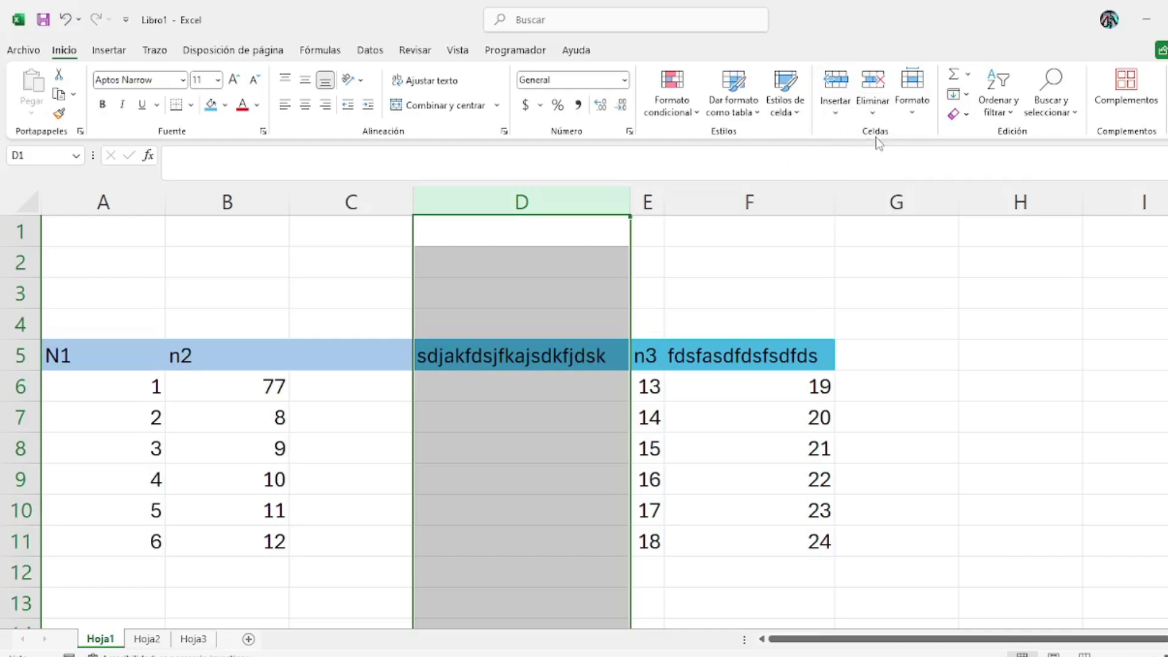
{"action": "left_click", "coordinate": [918, 96]}
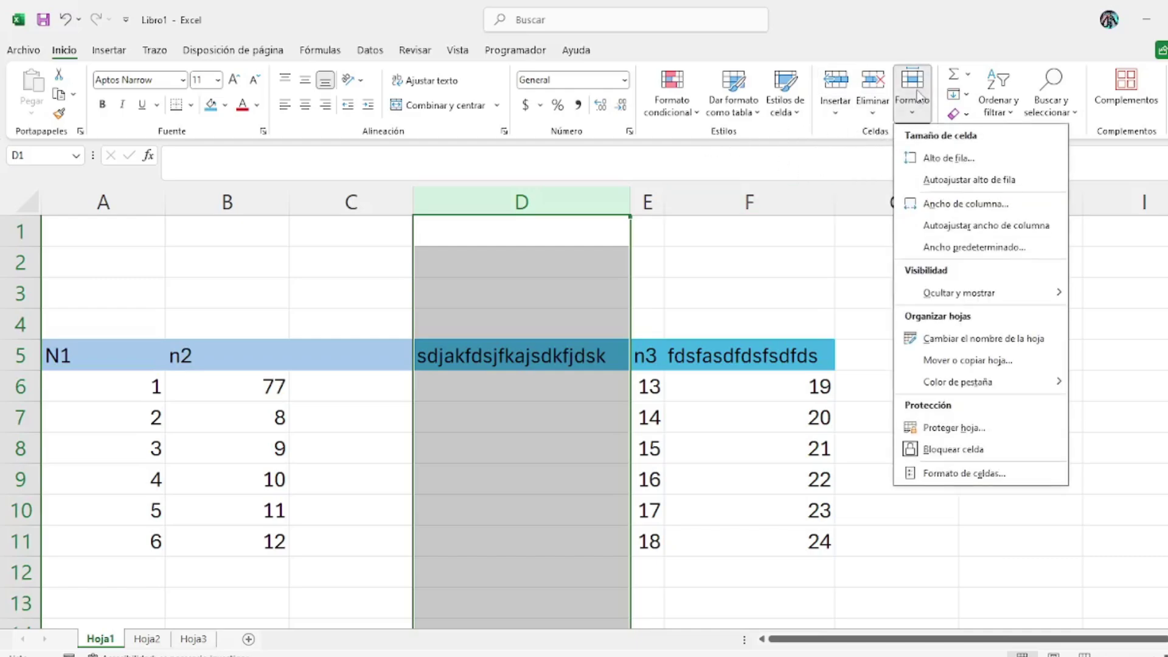
{"action": "left_click", "coordinate": [941, 230]}
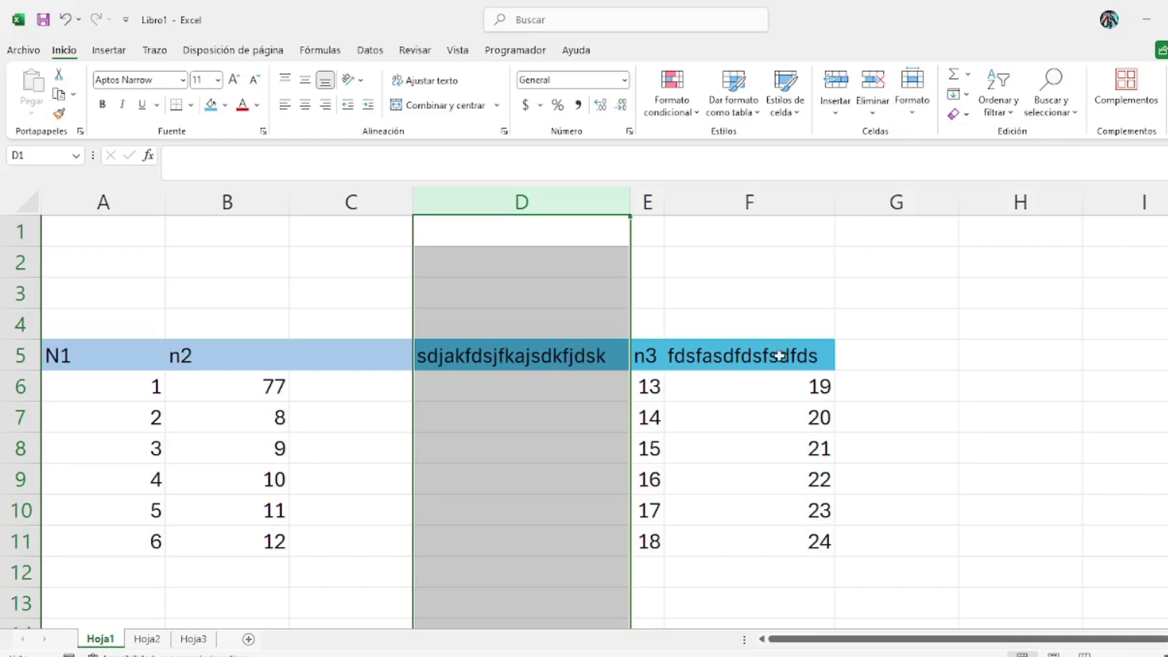
Enter the number 250000000 in cell C3
{"action": "left_click", "coordinate": [334, 294]}
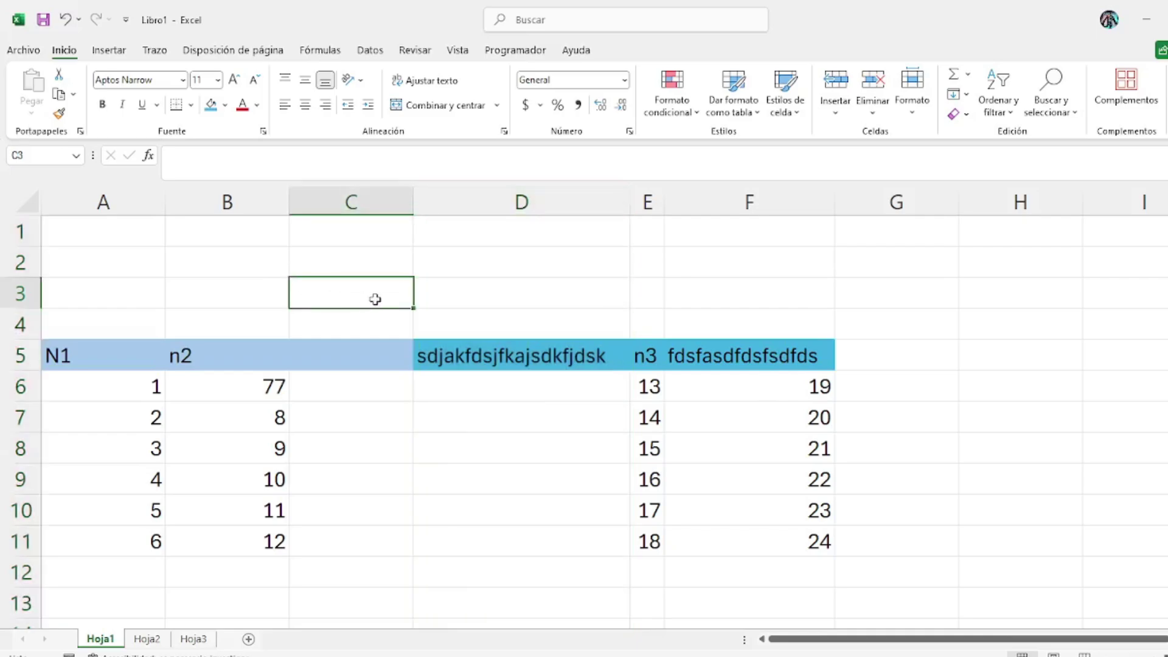
{"action": "type", "text": "250000000"}
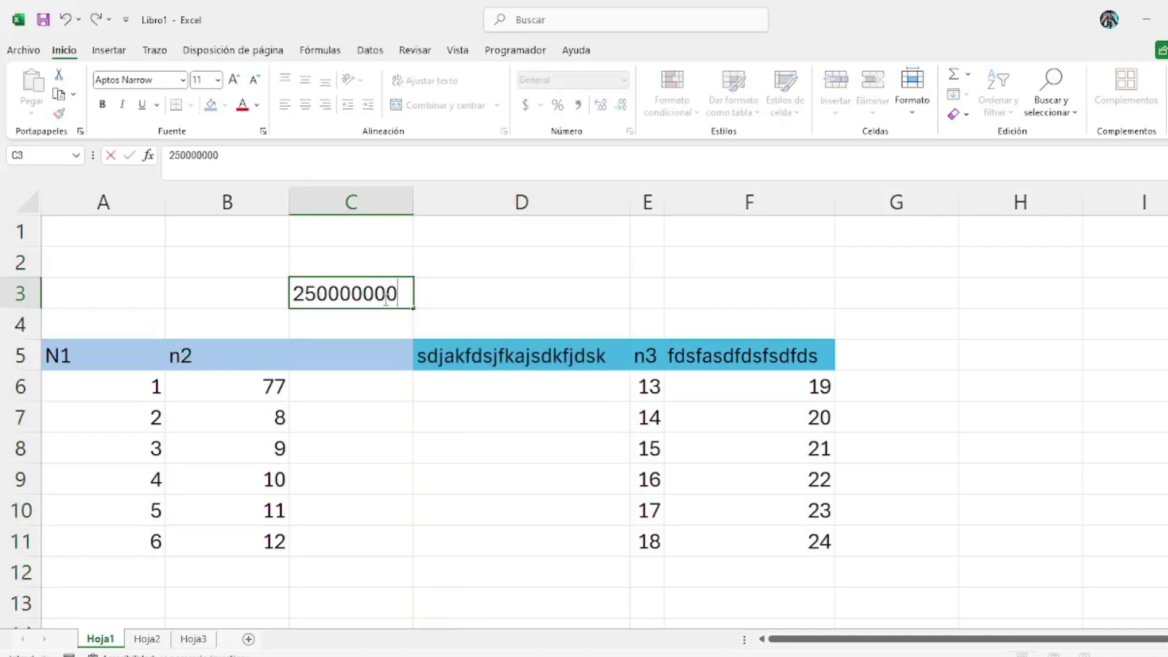
{"action": "left_click_drag", "start_coordinate": [448, 286], "coordinate": [475, 268]}
{"action": "left_click", "coordinate": [391, 292]}
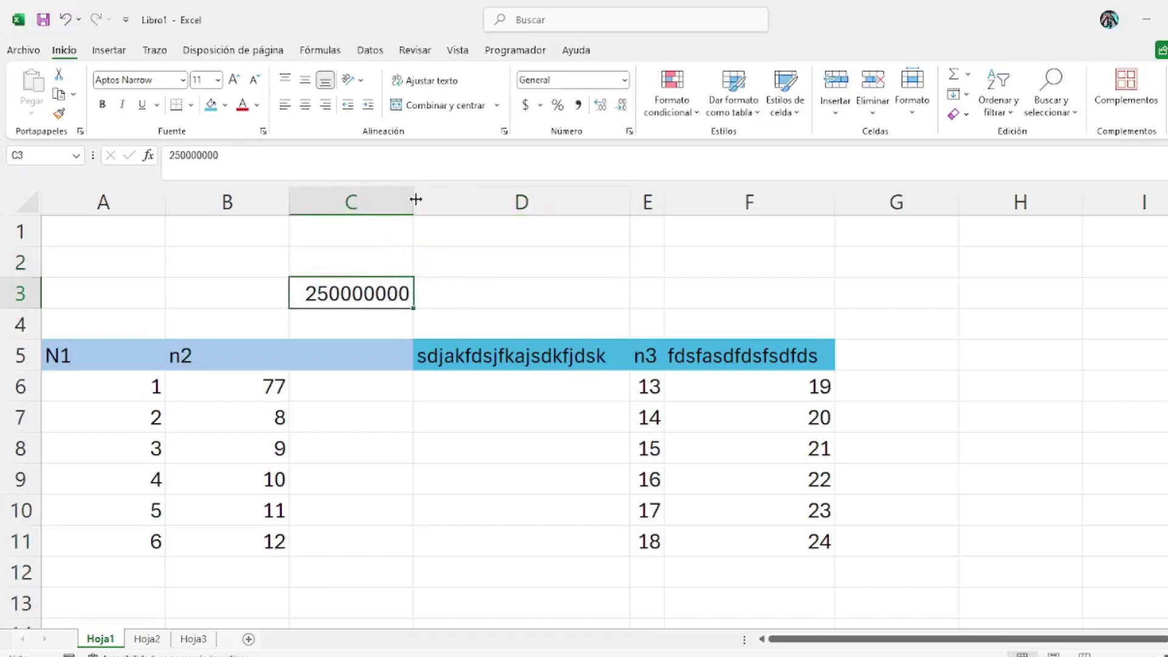
Narrow column C in two stages and shorten row 3, autofitting each back to the number in C3
{"action": "left_click_drag", "start_coordinate": [413, 202], "coordinate": [377, 201]}
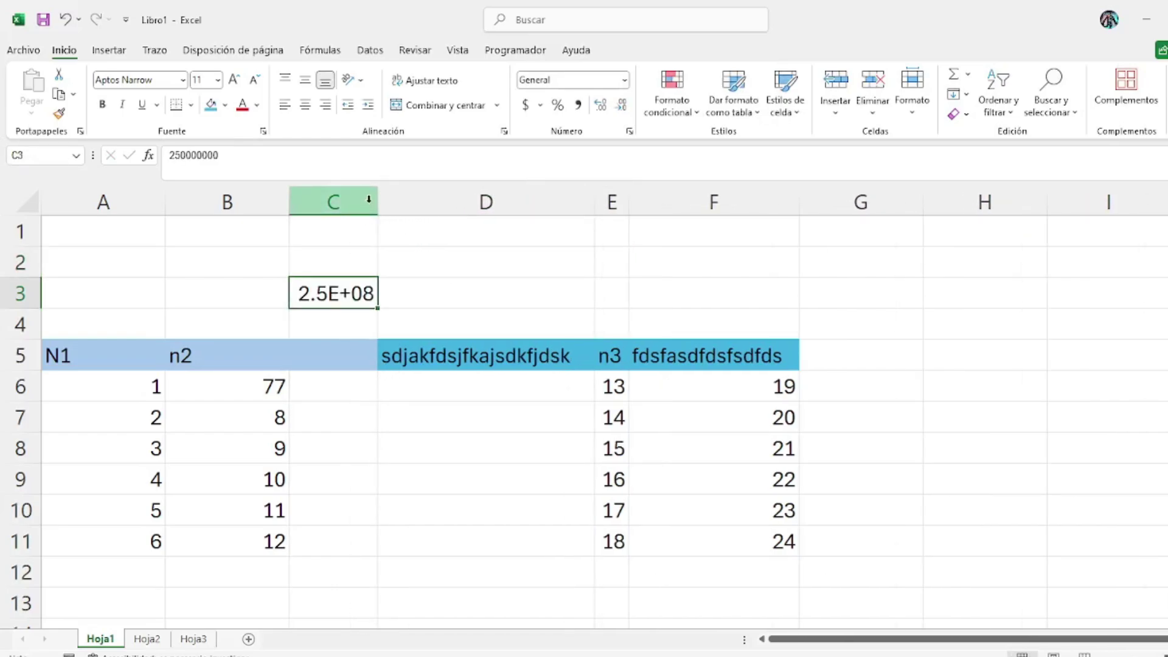
{"action": "left_click_drag", "start_coordinate": [377, 201], "coordinate": [335, 196]}
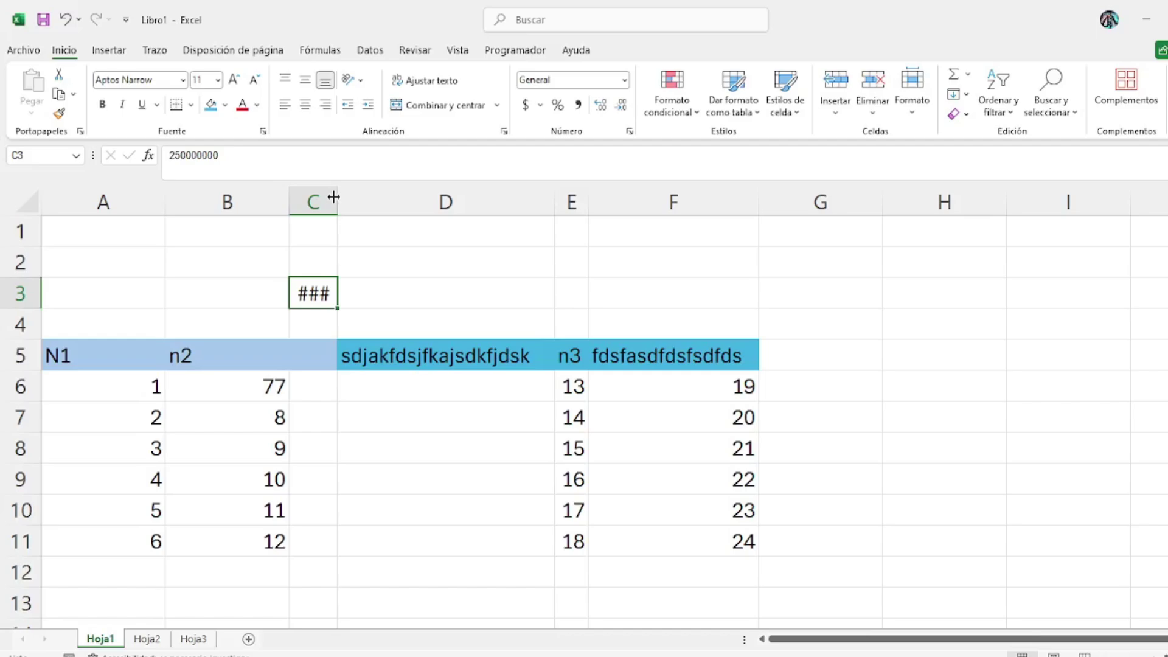
{"action": "double_click", "coordinate": [336, 196]}
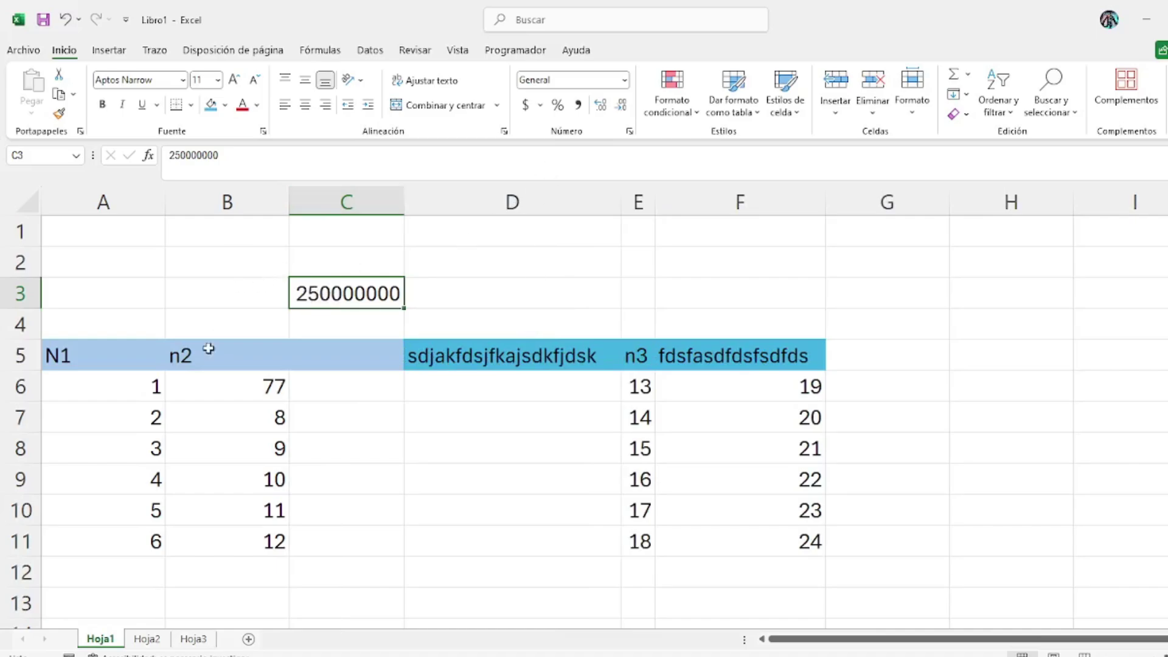
{"action": "mouse_move", "coordinate": [15, 308]}
{"action": "left_mouse_down"}
{"action": "mouse_move", "coordinate": [15, 353]}
{"action": "mouse_move", "coordinate": [15, 294]}
{"action": "left_mouse_up"}
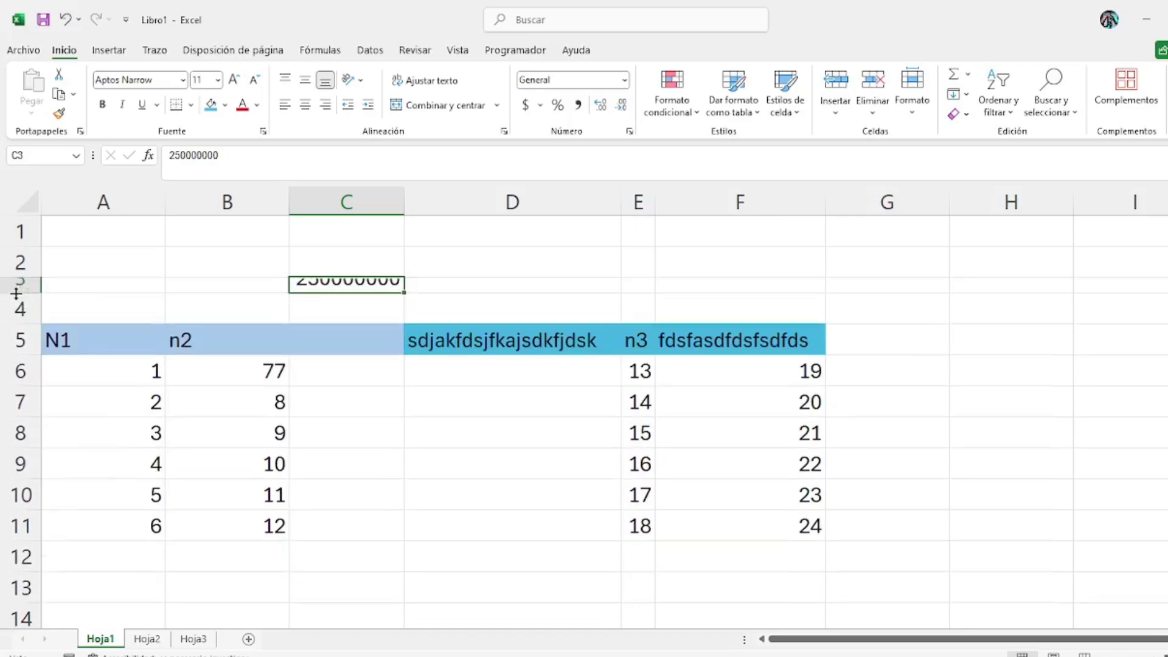
{"action": "double_click", "coordinate": [16, 294]}
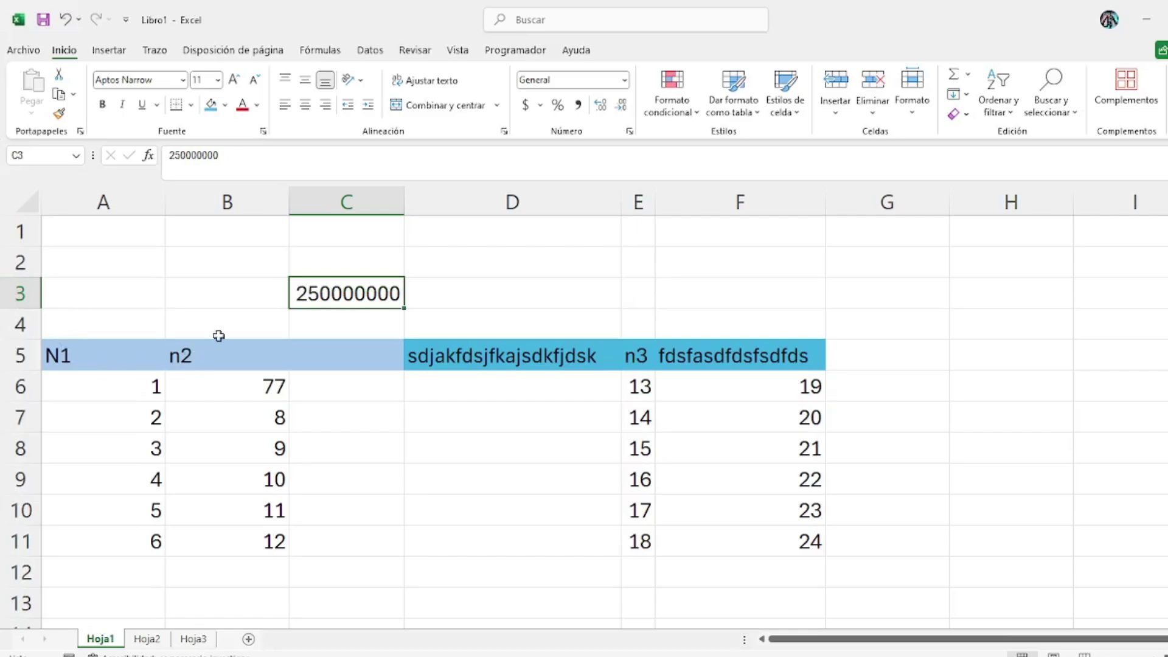
Format the number in cell C3 with the Algerian font and enlarge it to size 22
{"action": "left_click", "coordinate": [322, 324]}
{"action": "left_click", "coordinate": [314, 294]}
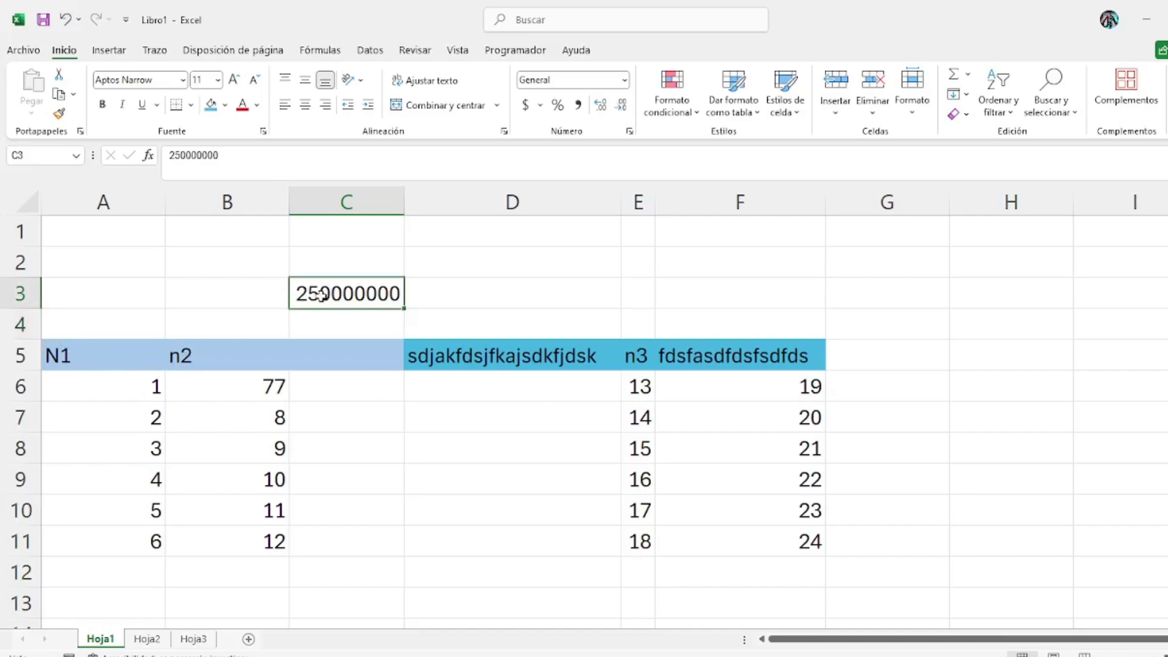
{"action": "left_click", "coordinate": [183, 80]}
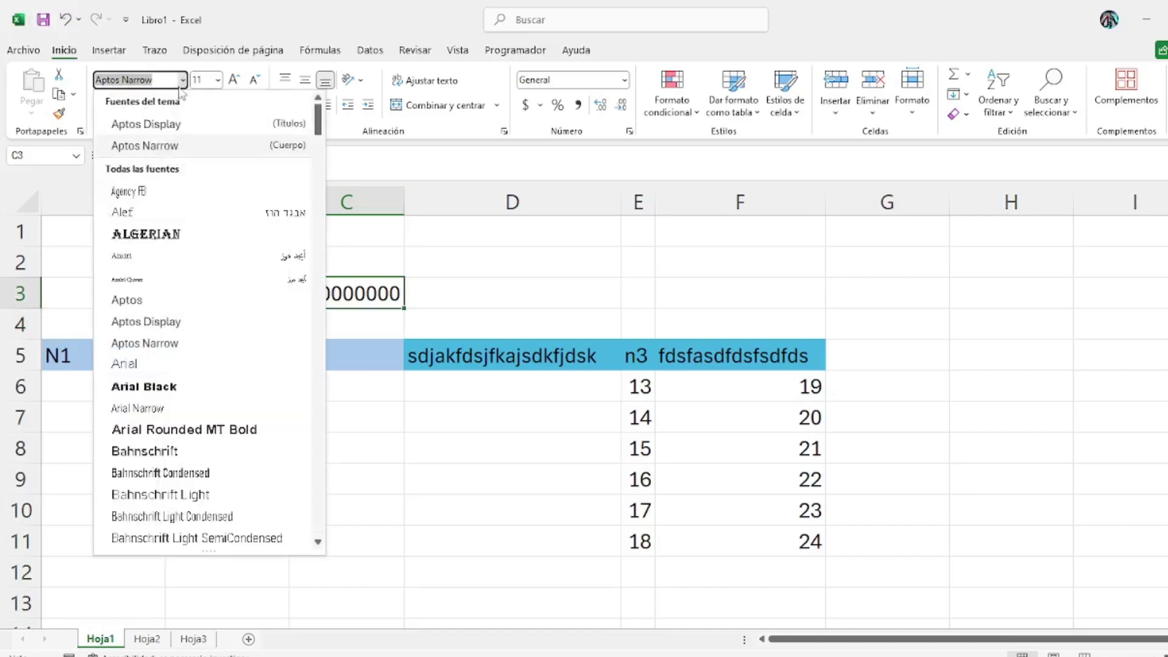
{"action": "left_click", "coordinate": [127, 236]}
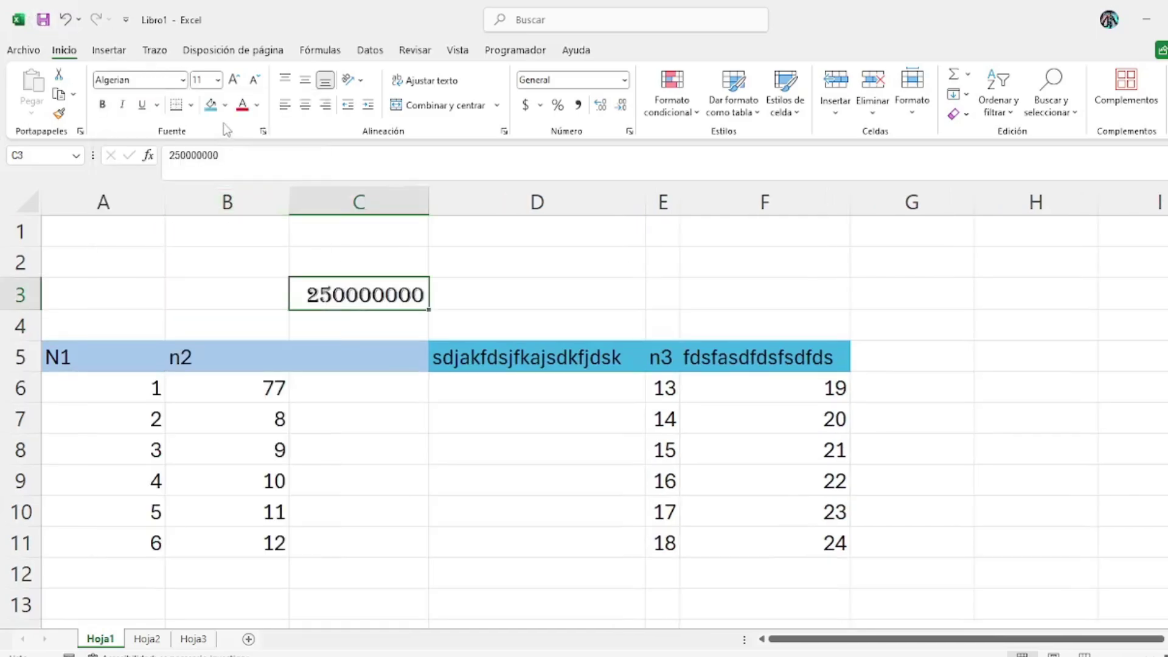
{"action": "left_click", "coordinate": [233, 80]}
{"action": "left_click", "coordinate": [233, 80]}
{"action": "left_click", "coordinate": [233, 80]}
{"action": "left_click", "coordinate": [233, 80]}
{"action": "left_click", "coordinate": [233, 80]}
{"action": "left_click", "coordinate": [233, 80]}
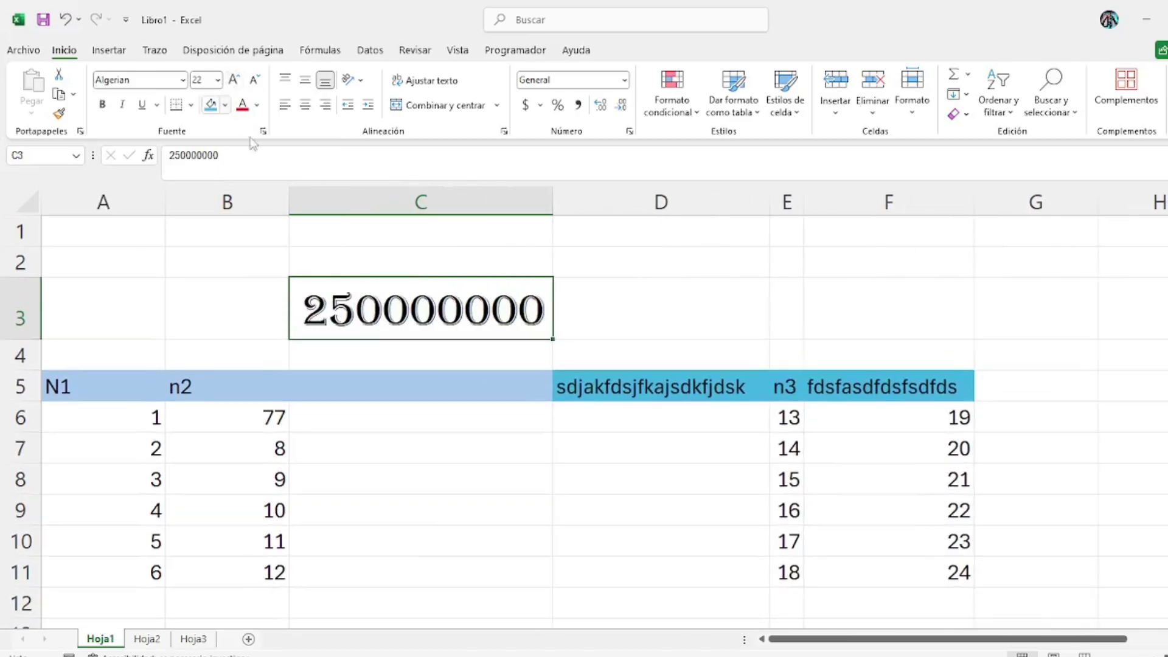
Widen column C slightly, and shorten row 3 before autofitting its height to the enlarged number
{"action": "mouse_move", "coordinate": [552, 202]}
{"action": "left_mouse_down"}
{"action": "mouse_move", "coordinate": [454, 204]}
{"action": "mouse_move", "coordinate": [553, 201]}
{"action": "left_mouse_up"}
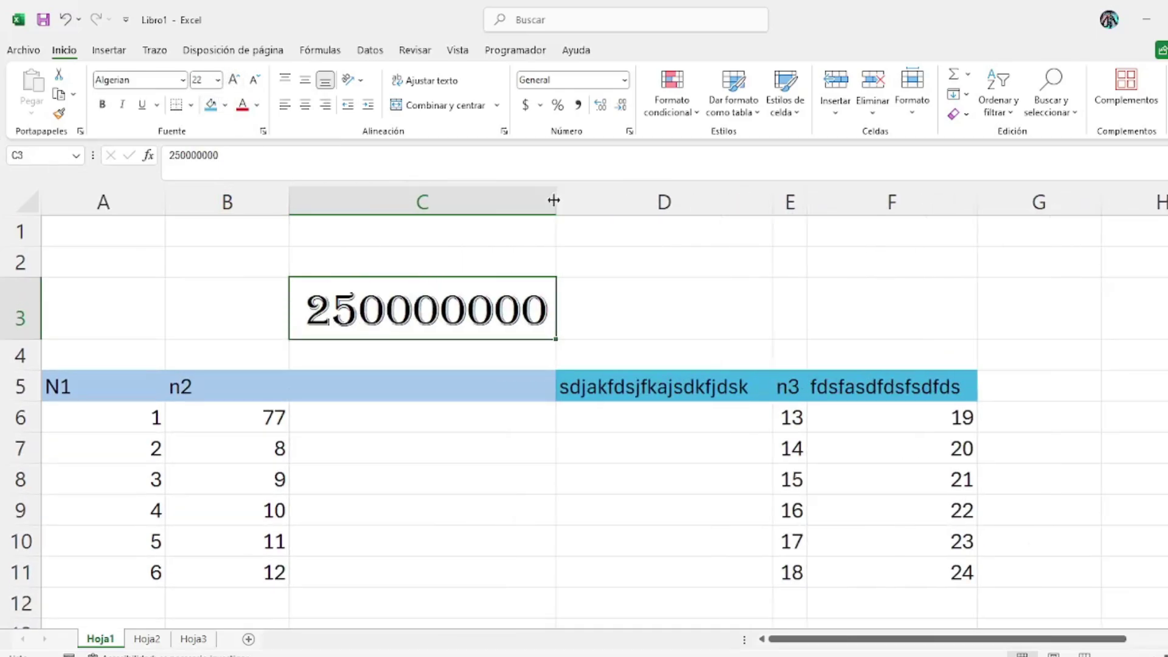
{"action": "left_click_drag", "start_coordinate": [24, 339], "coordinate": [20, 312]}
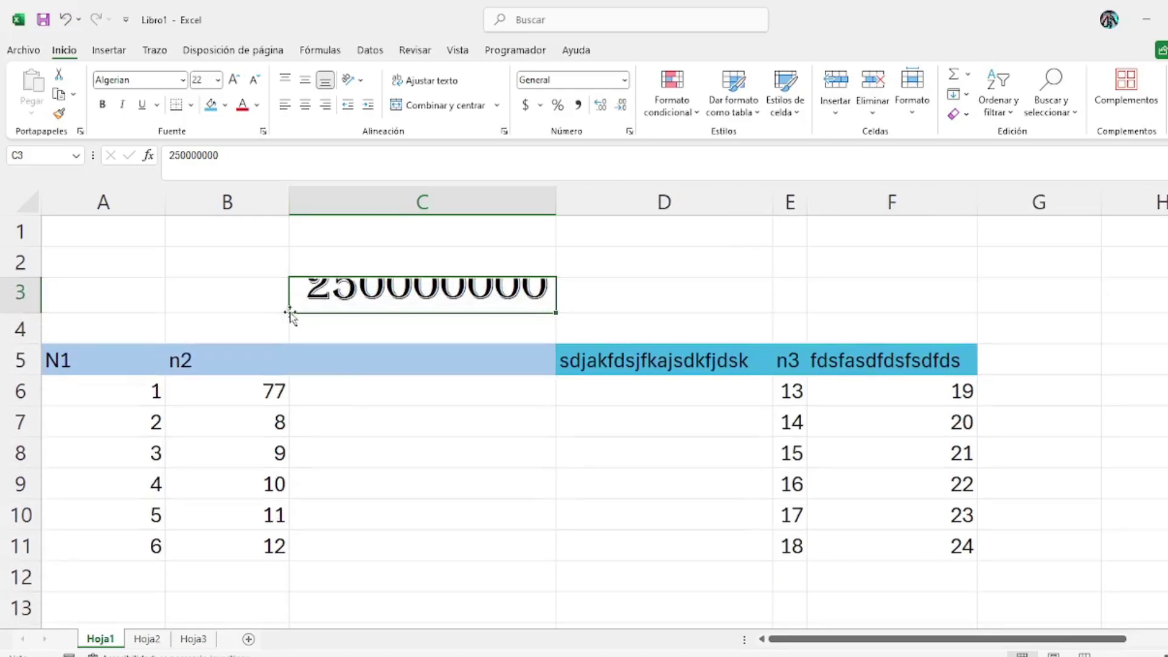
{"action": "double_click", "coordinate": [28, 313]}
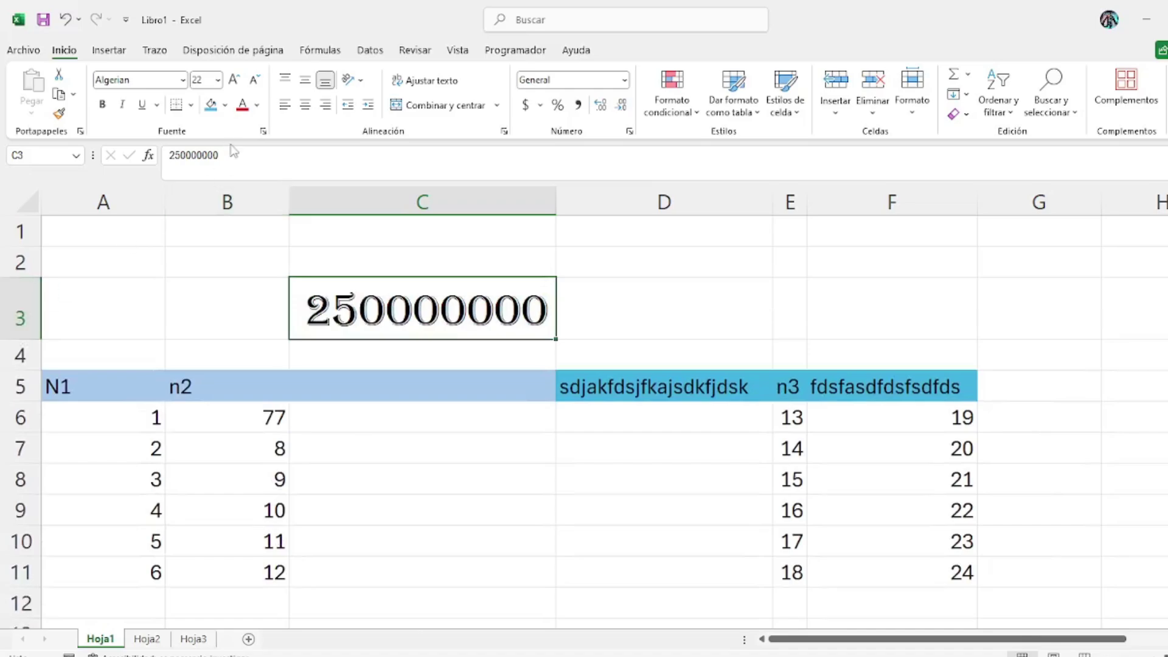
Enlarge the number in cell C3 to size 72 and autofit column C to it
{"action": "left_click", "coordinate": [235, 80]}
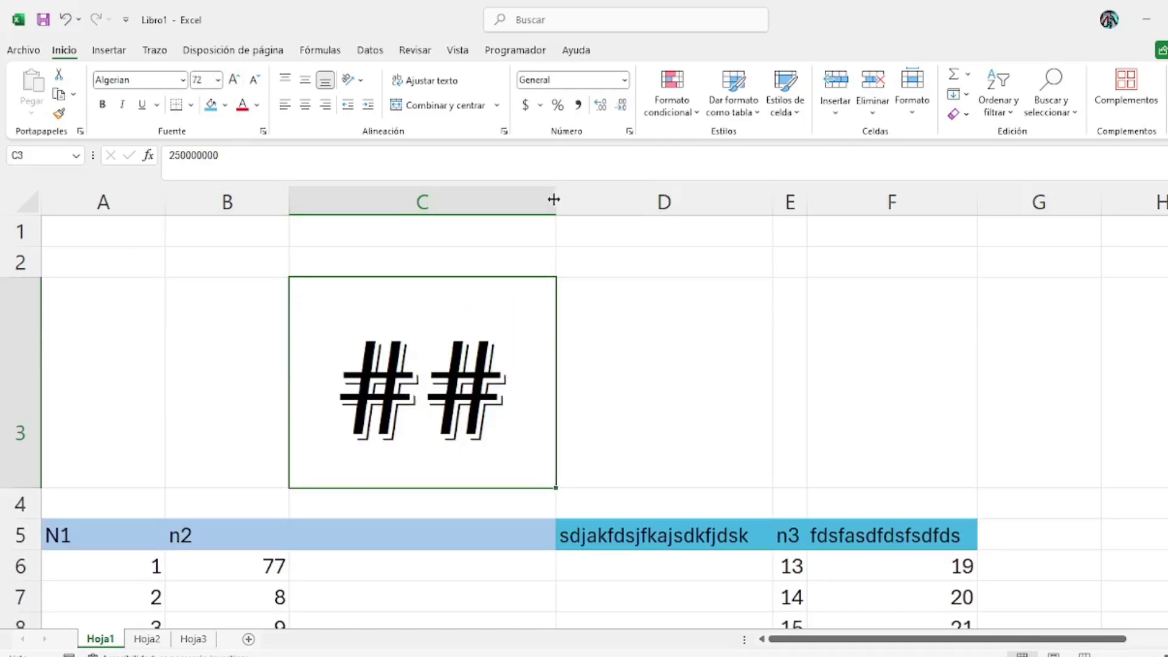
{"action": "double_click", "coordinate": [554, 199]}
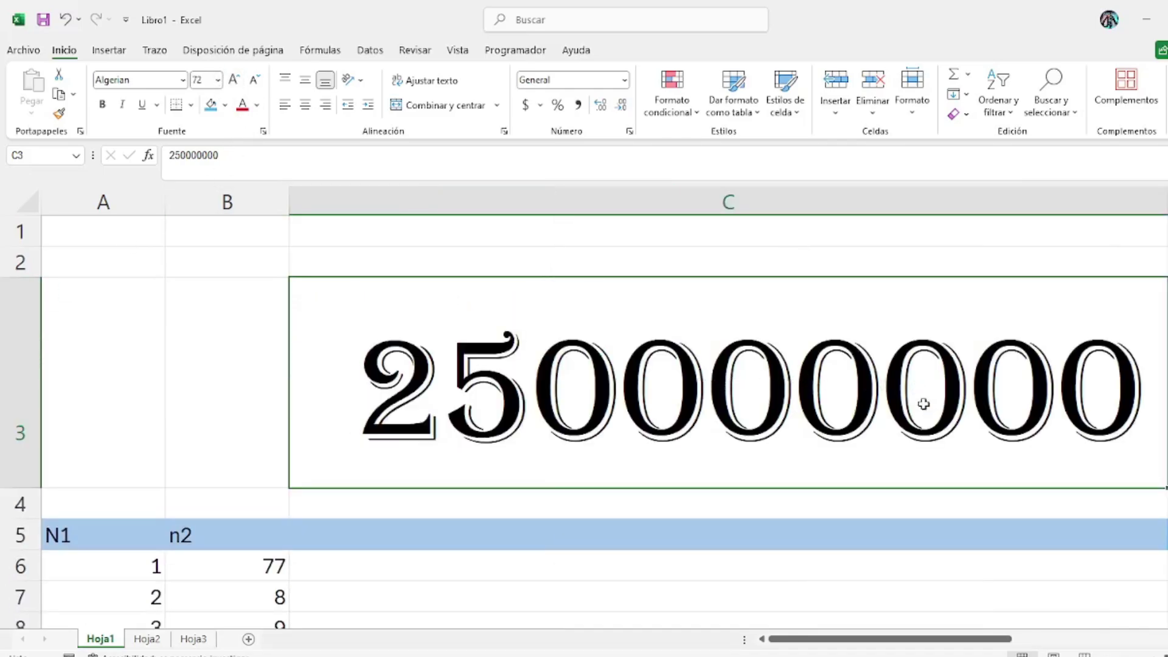
{"action": "scroll", "coordinate": [924, 405], "scroll_direction": "down", "scroll_amount": 1}
{"action": "scroll", "coordinate": [922, 407], "scroll_direction": "up", "scroll_amount": 1}
Undo the font and size changes and the number entry in cell C3
{"action": "key", "text": "ctrl+z"}
{"action": "key", "text": "ctrl+z"}
{"action": "key", "text": "ctrl+z"}
{"action": "key", "text": "ctrl+z"}
{"action": "key", "text": "ctrl+z"}
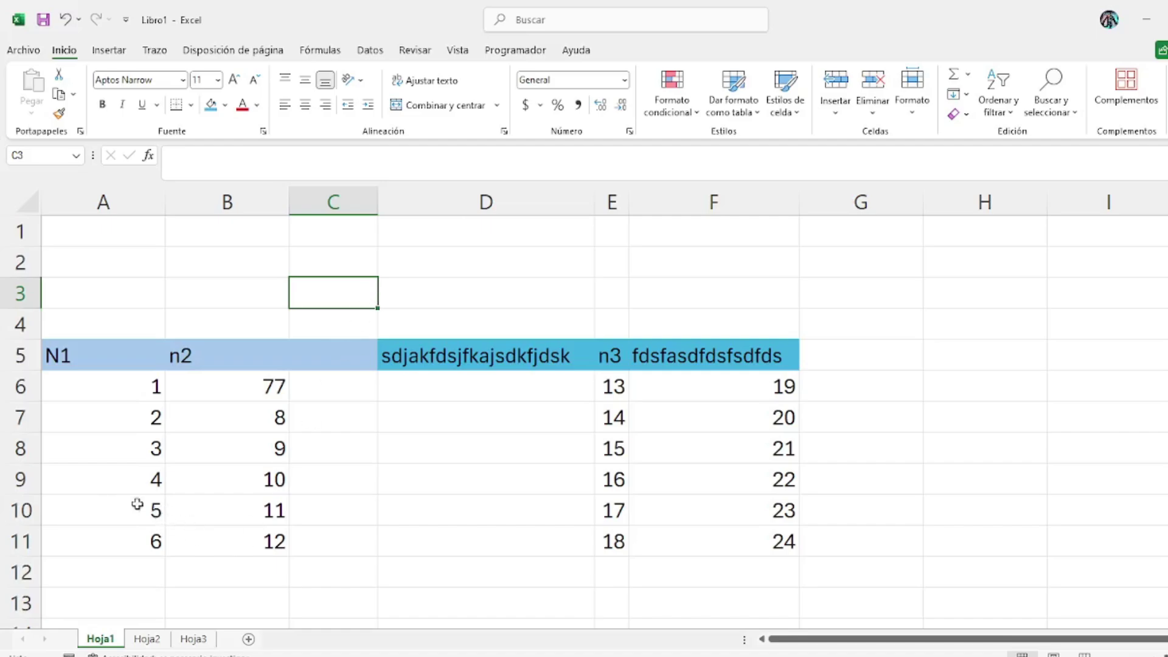
Hide row 4 above the table headers, and hide column D with the long text header
{"action": "left_click", "coordinate": [21, 321]}
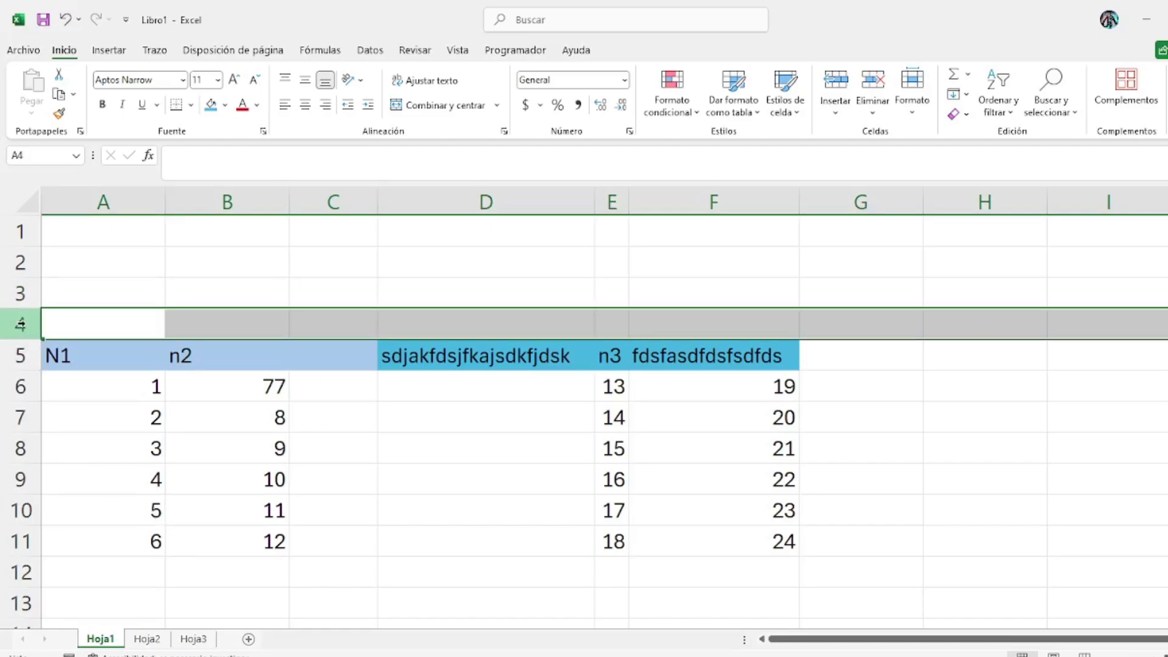
{"action": "right_click", "coordinate": [22, 324]}
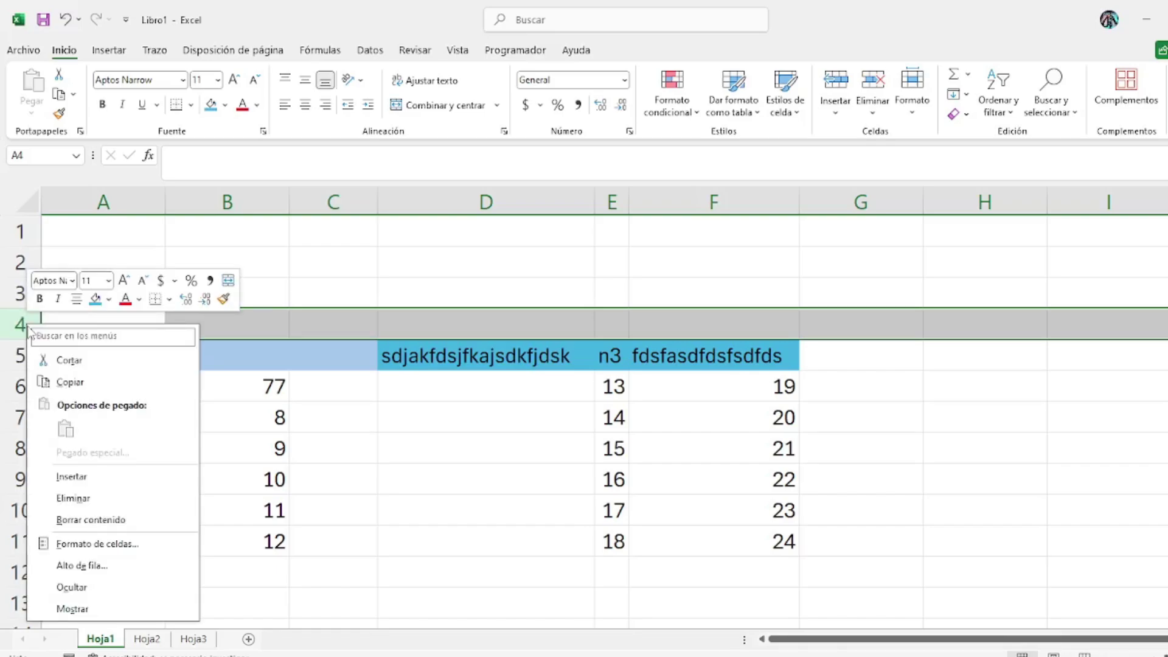
{"action": "left_click", "coordinate": [72, 588]}
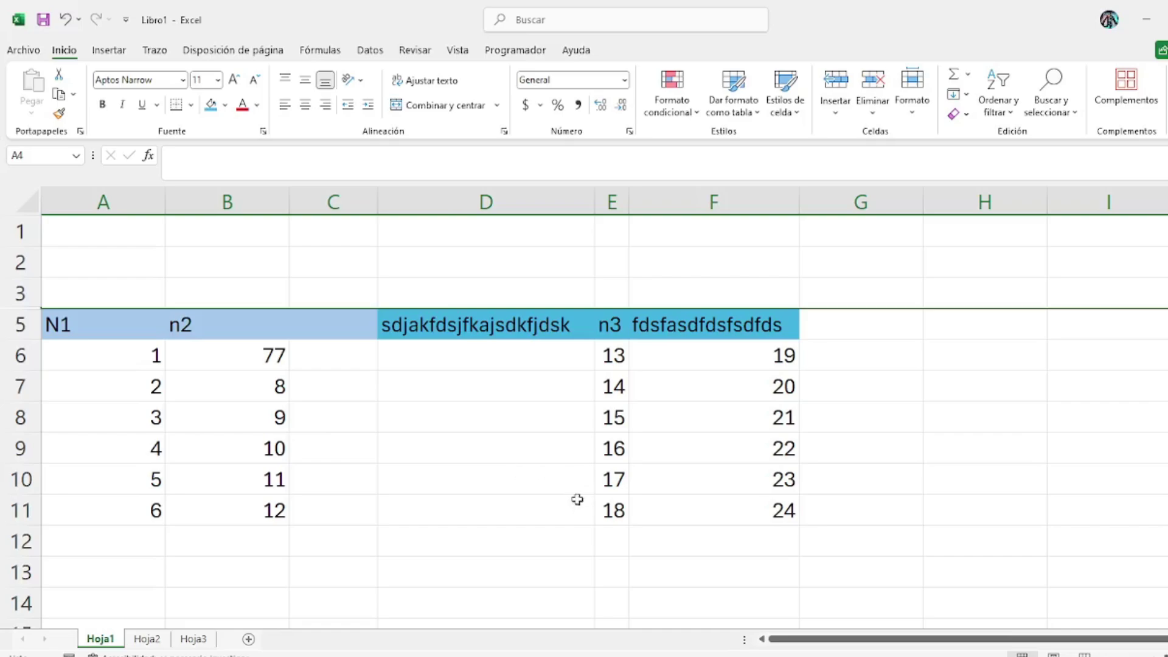
{"action": "left_click", "coordinate": [486, 203]}
{"action": "right_click", "coordinate": [488, 206]}
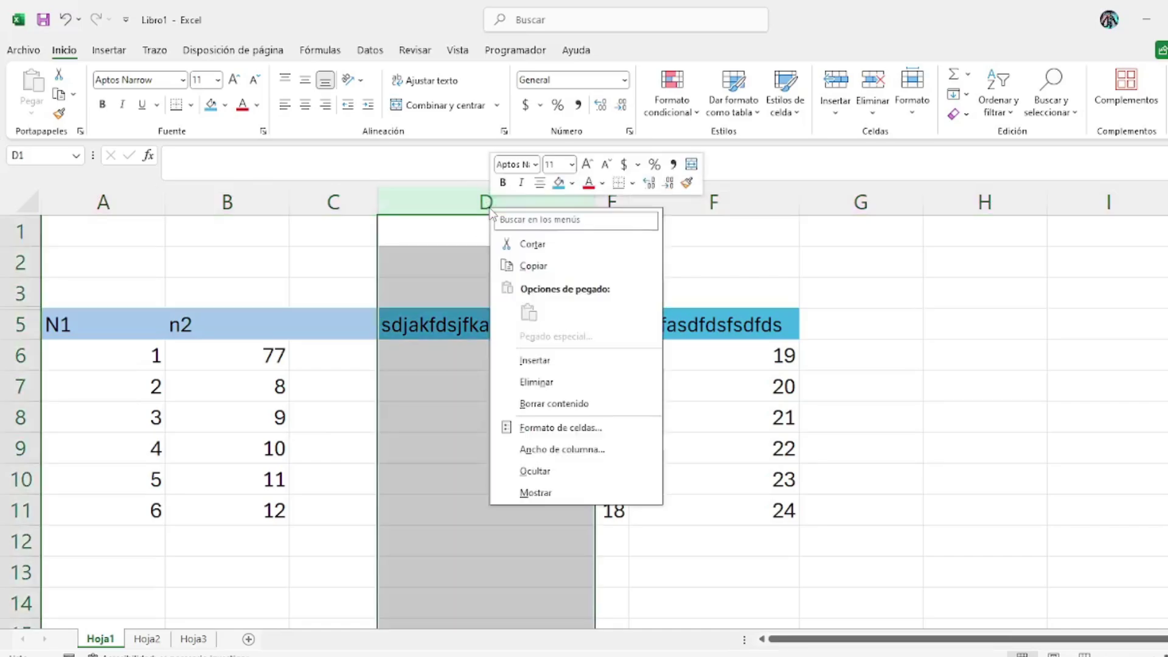
{"action": "left_click", "coordinate": [522, 473]}
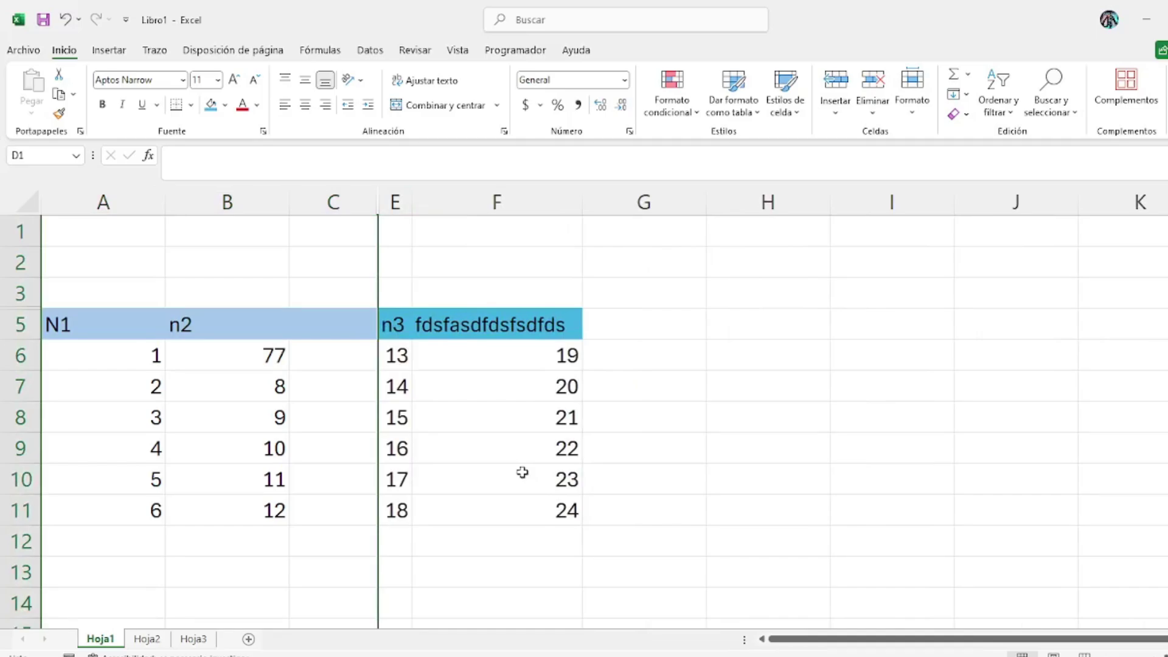
Hide column F using the cell format visibility options
{"action": "left_click", "coordinate": [523, 205]}
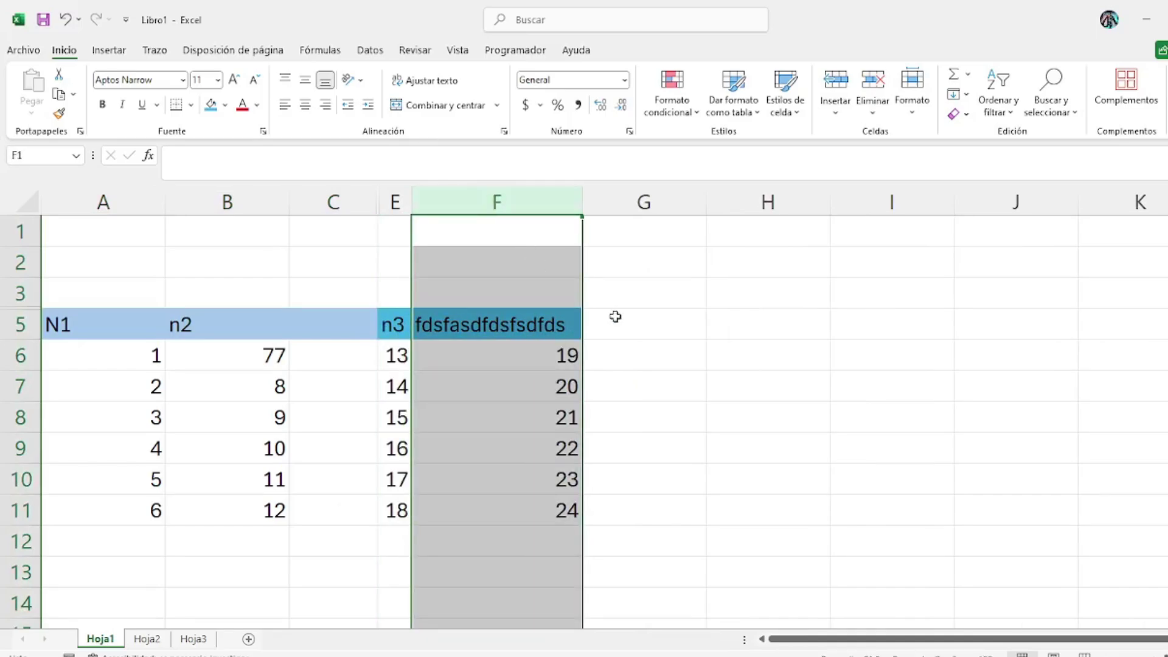
{"action": "left_click", "coordinate": [908, 111]}
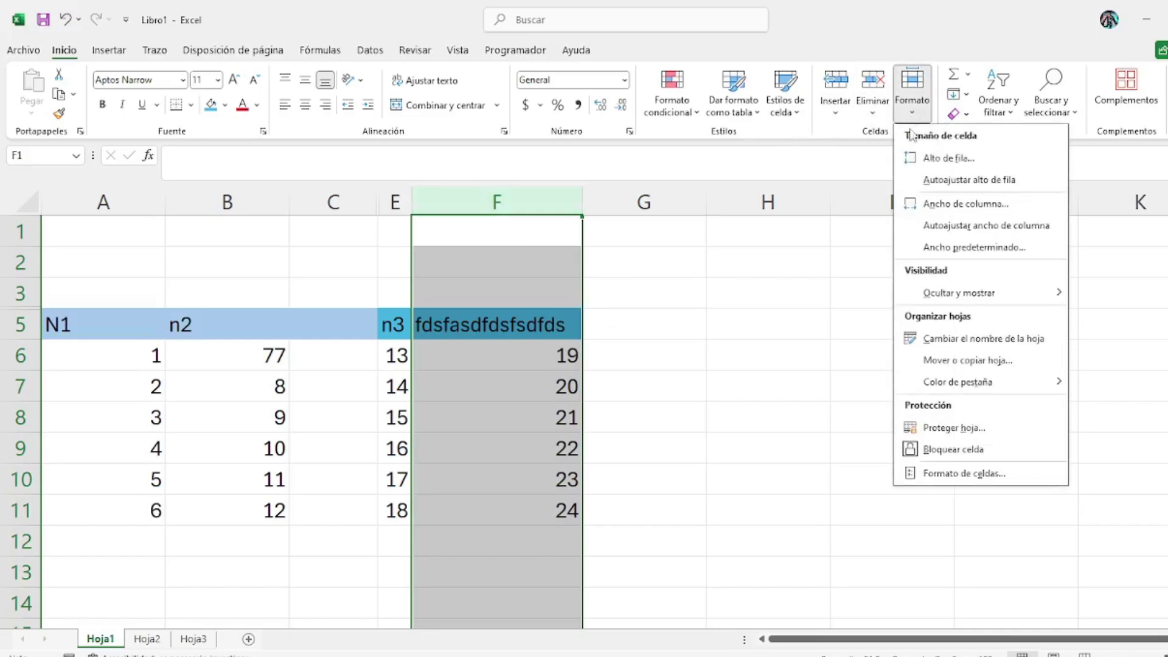
{"action": "mouse_move", "coordinate": [942, 301]}
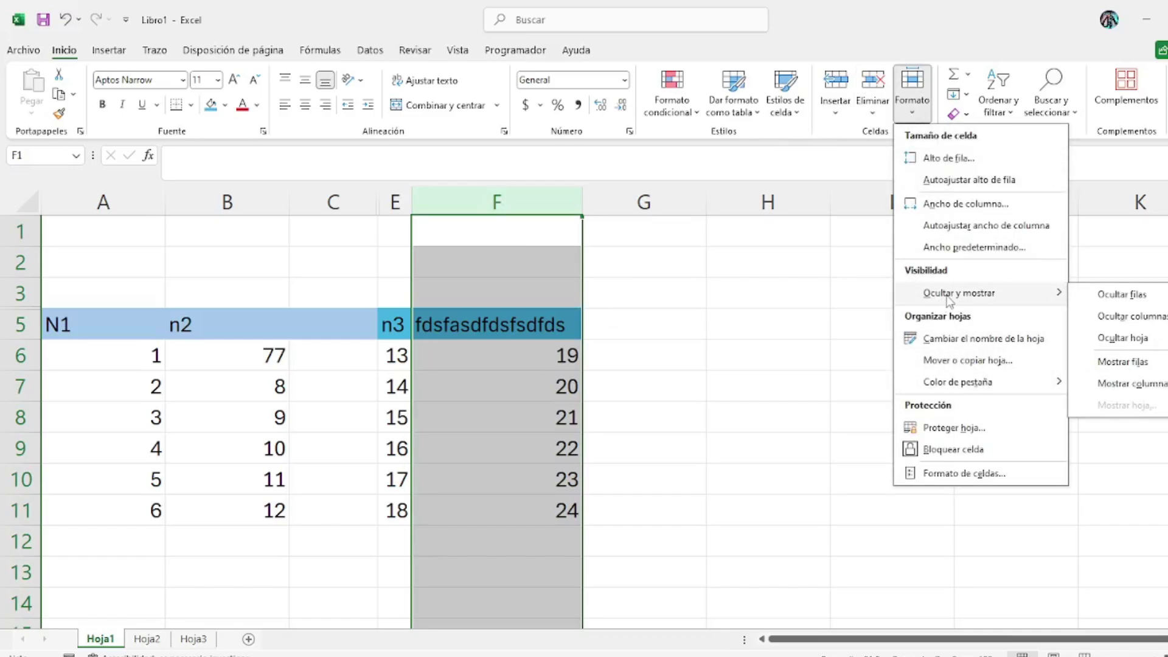
{"action": "left_click", "coordinate": [1129, 322]}
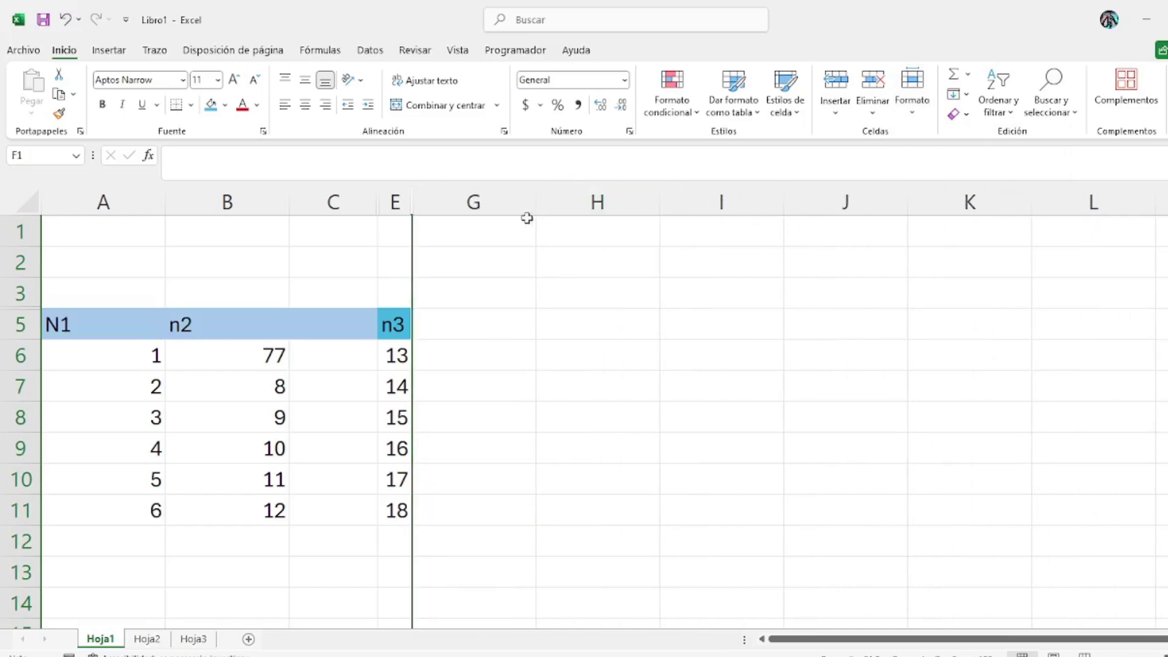
Hide column I by shrinking its width to zero, and hide column K
{"action": "left_click", "coordinate": [753, 204]}
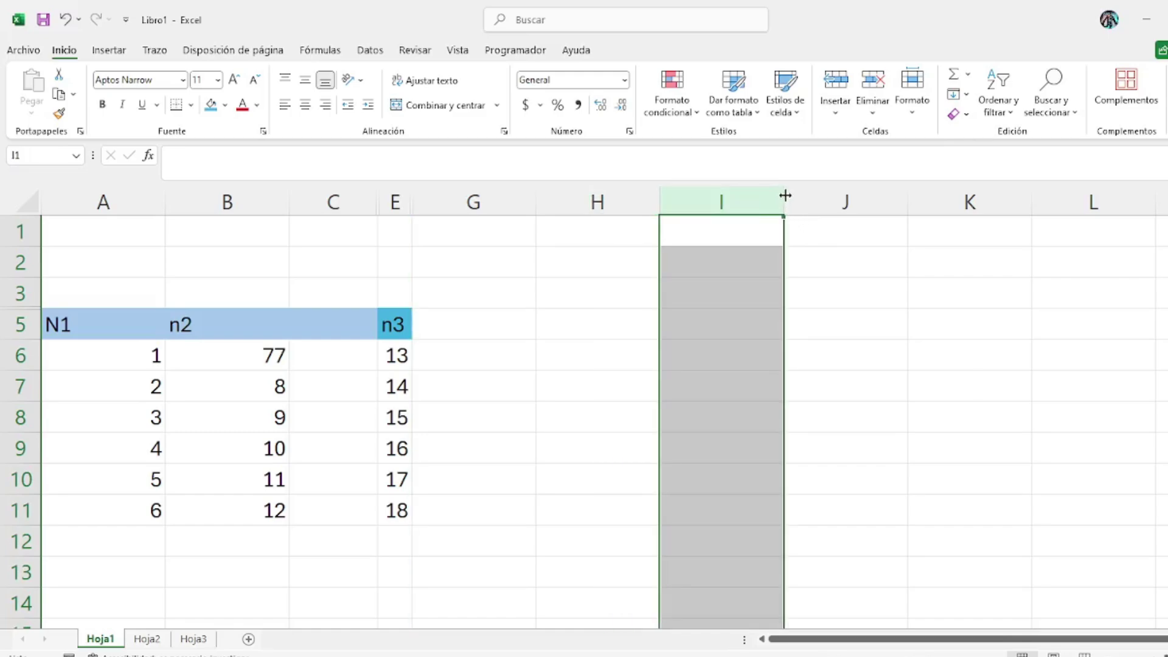
{"action": "left_click_drag", "start_coordinate": [786, 195], "coordinate": [647, 189]}
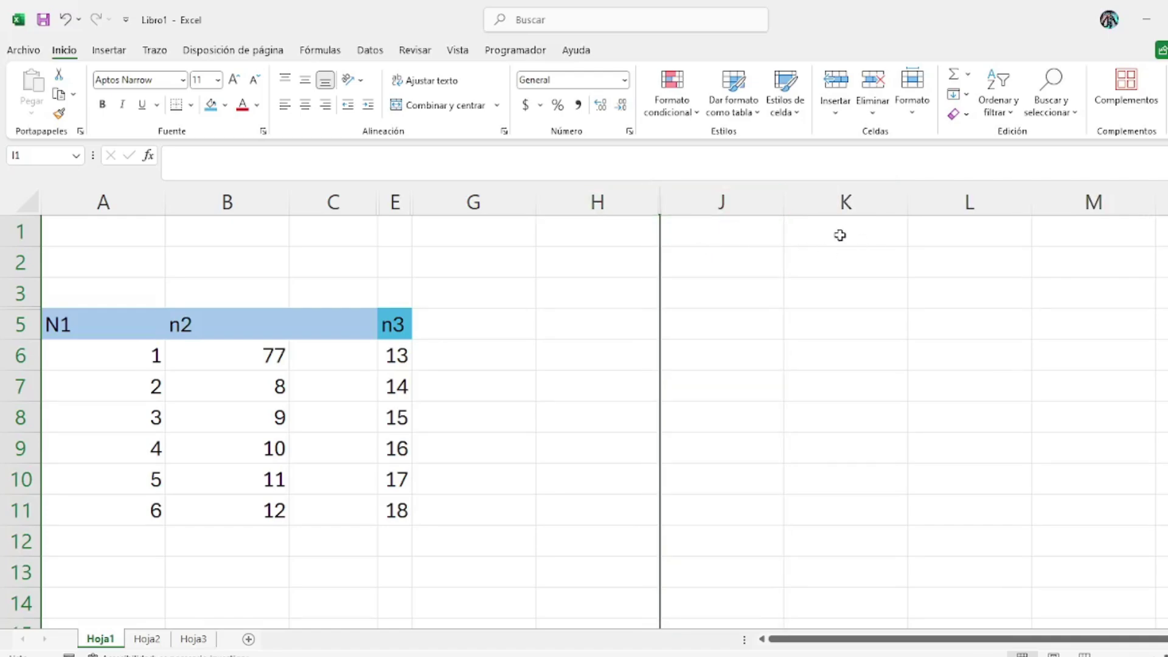
{"action": "left_click", "coordinate": [831, 198]}
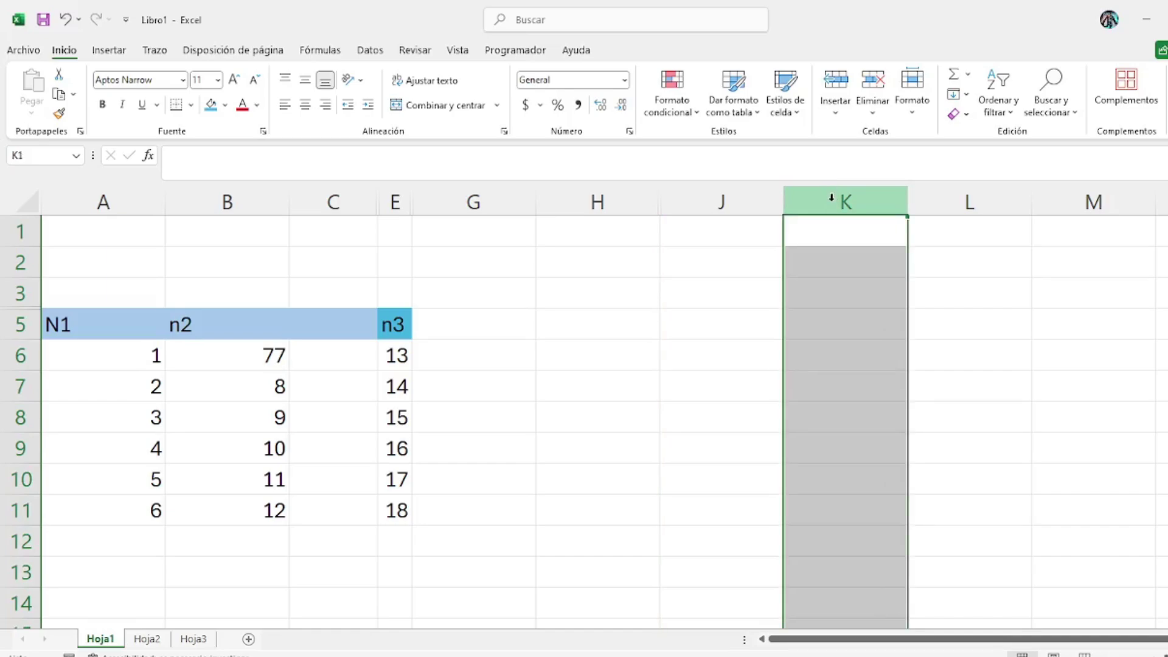
{"action": "key", "text": "ctrl+0"}
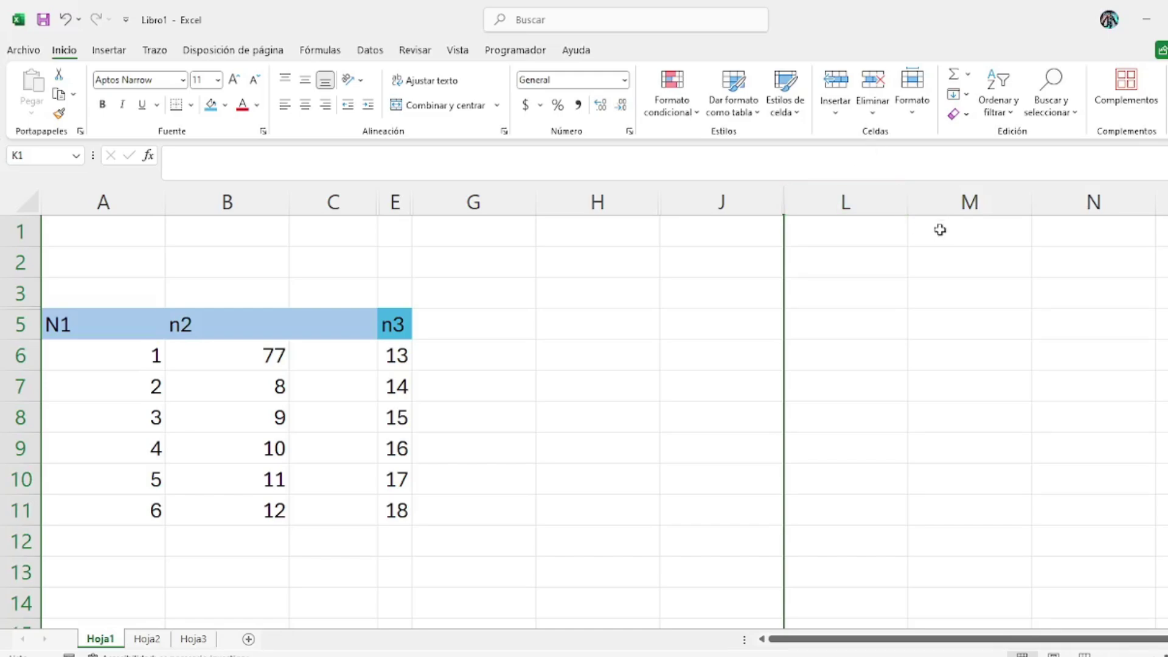
Unhide column K by selecting the neighbouring columns J and L
{"action": "left_click", "coordinate": [788, 262]}
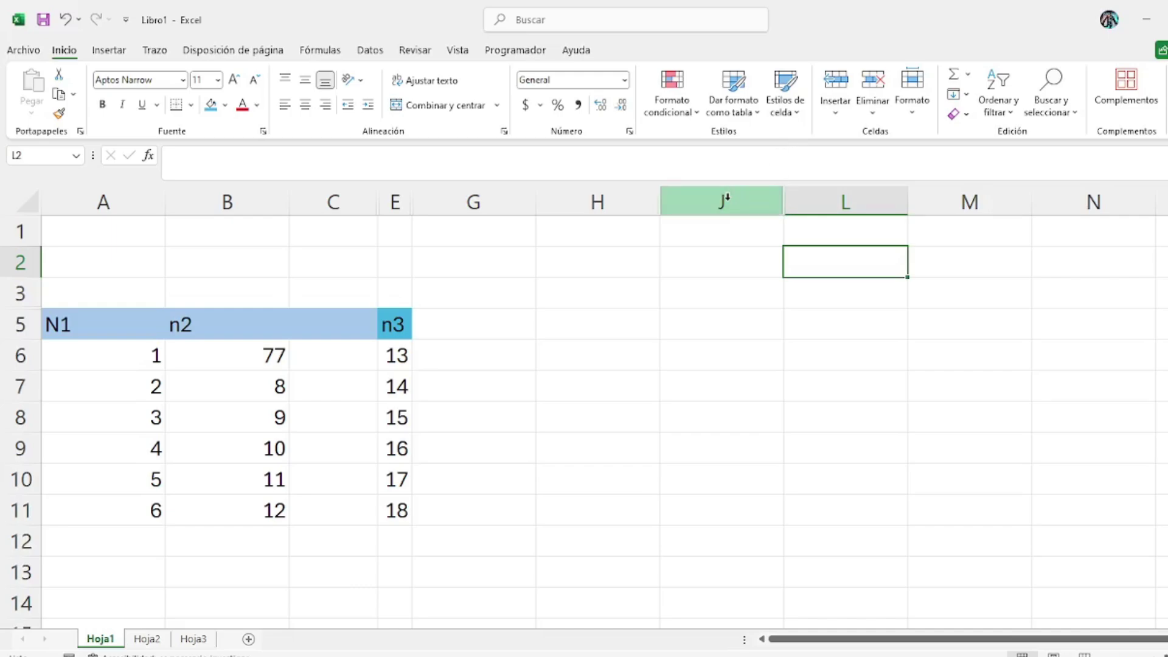
{"action": "left_click_drag", "start_coordinate": [726, 198], "coordinate": [832, 206]}
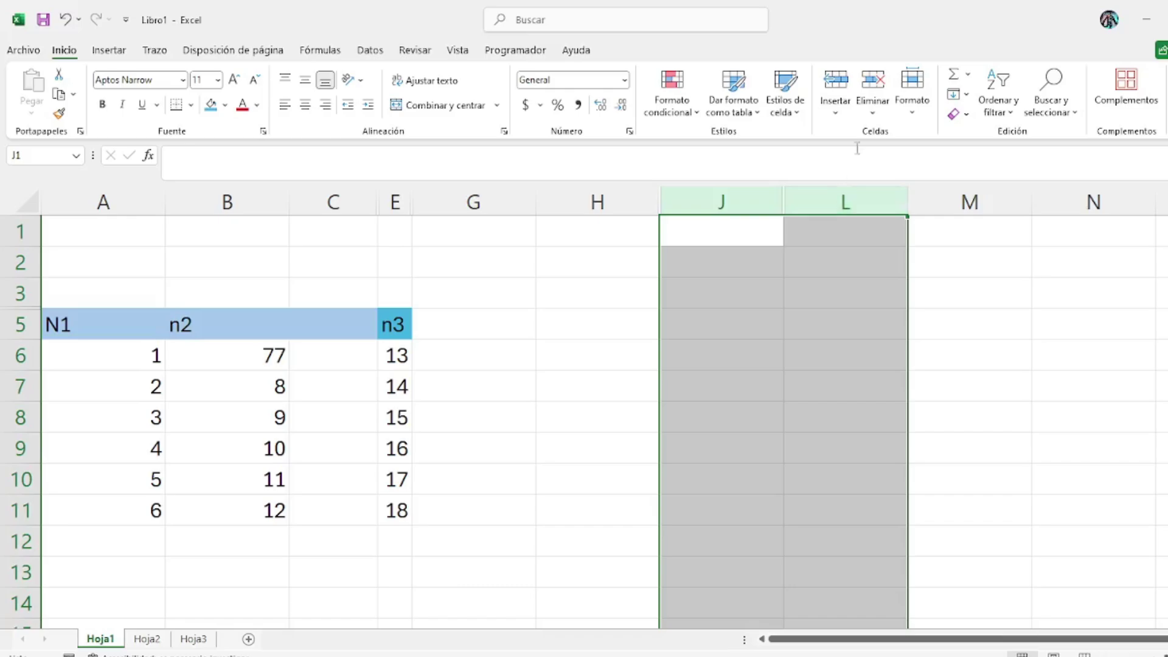
{"action": "right_click", "coordinate": [816, 197]}
{"action": "left_click", "coordinate": [860, 480]}
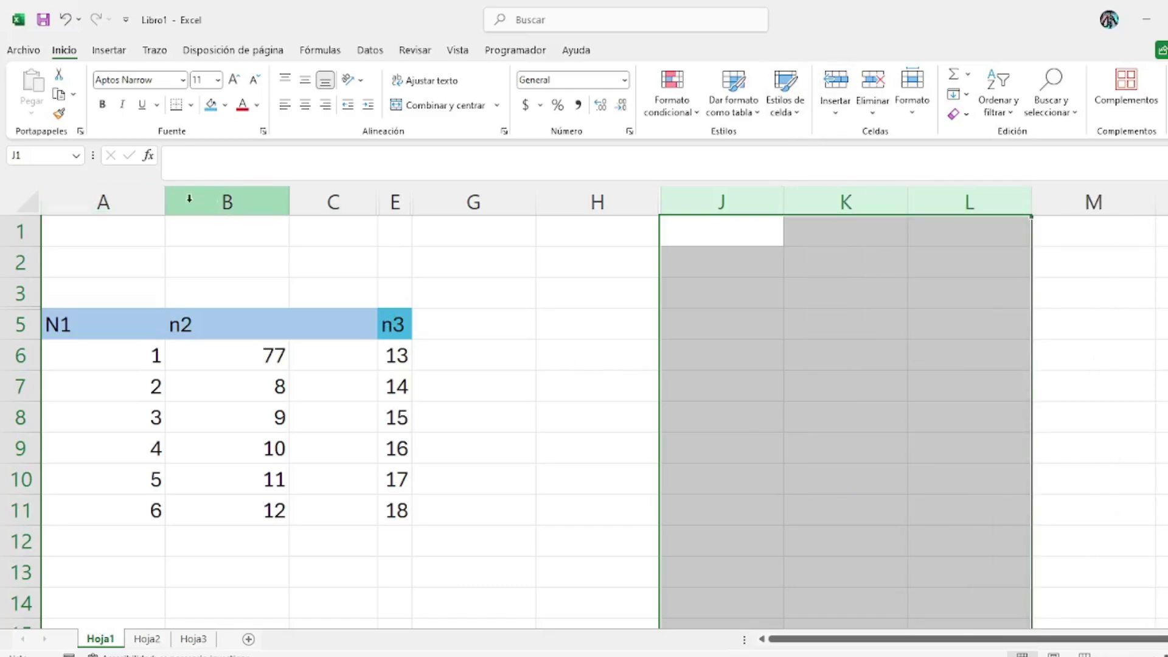
Unhide the columns hidden between B and J, and hide the whole range of columns B through J
{"action": "left_click_drag", "start_coordinate": [209, 201], "coordinate": [663, 229]}
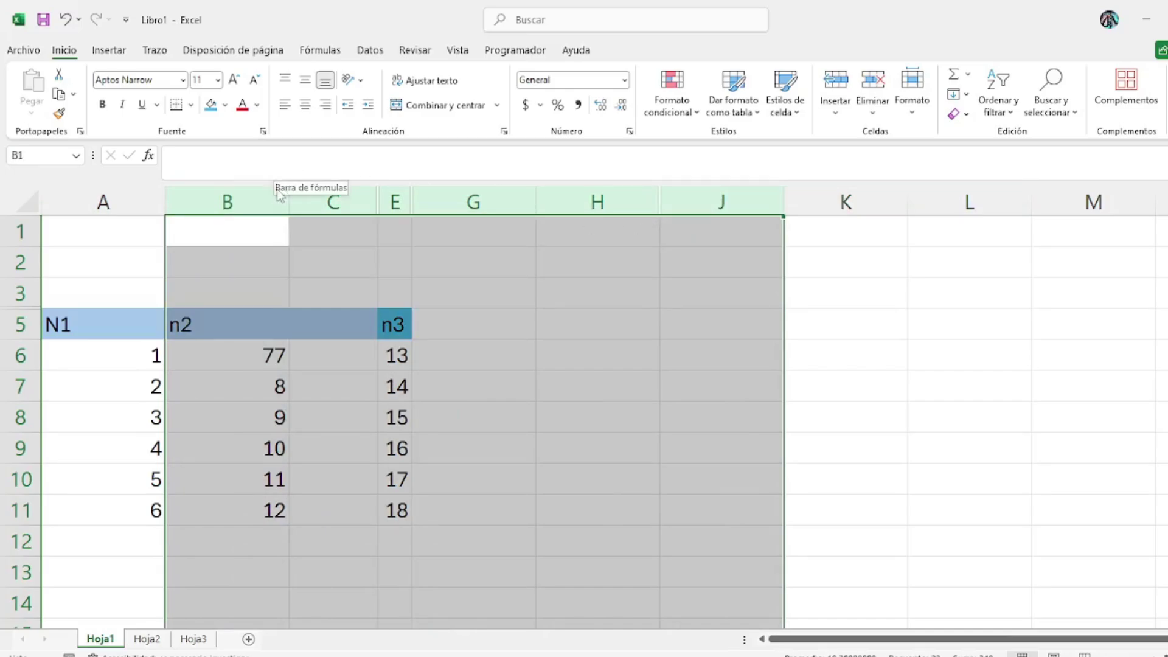
{"action": "right_click", "coordinate": [277, 205]}
{"action": "left_click", "coordinate": [346, 498]}
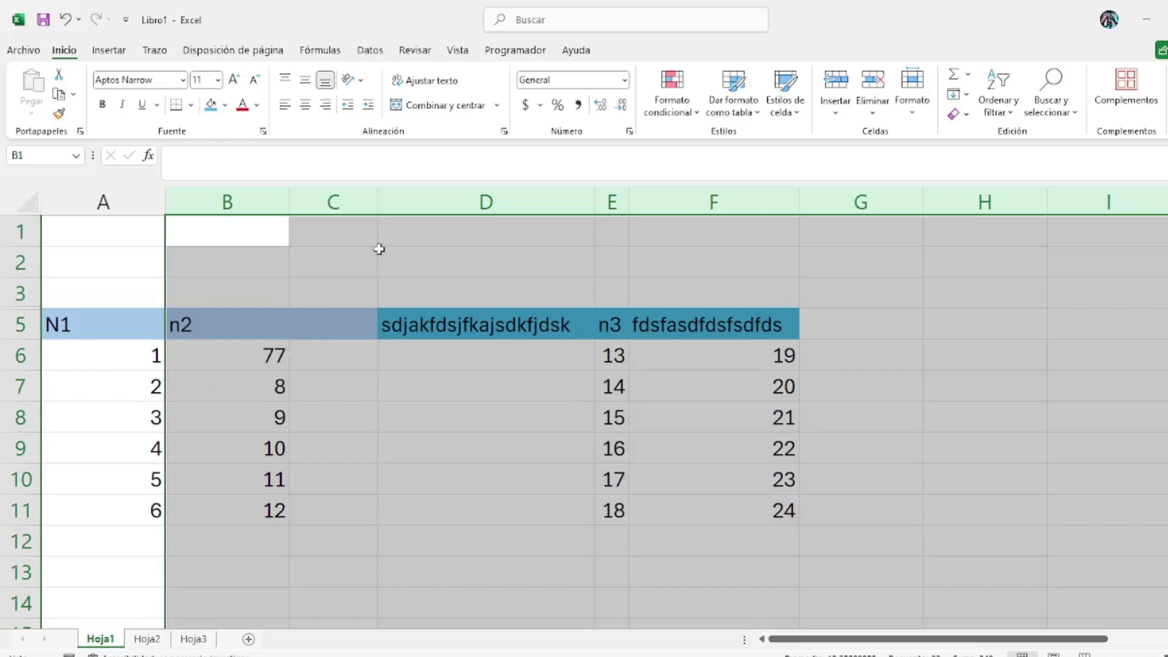
{"action": "right_click", "coordinate": [431, 204]}
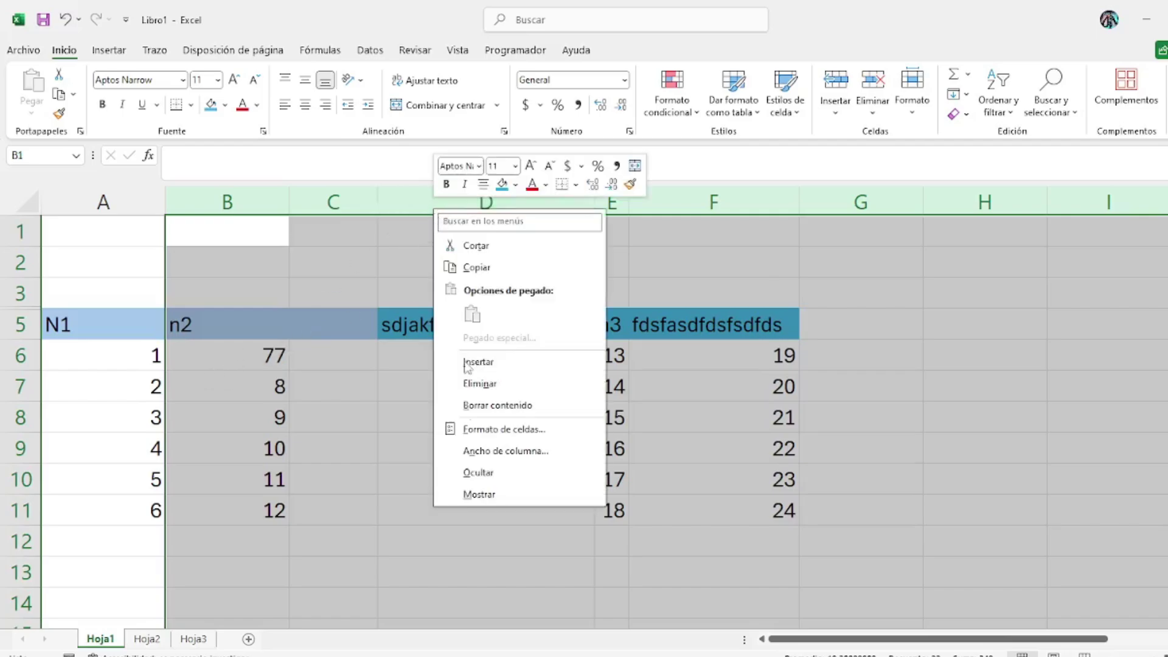
{"action": "left_click", "coordinate": [478, 472]}
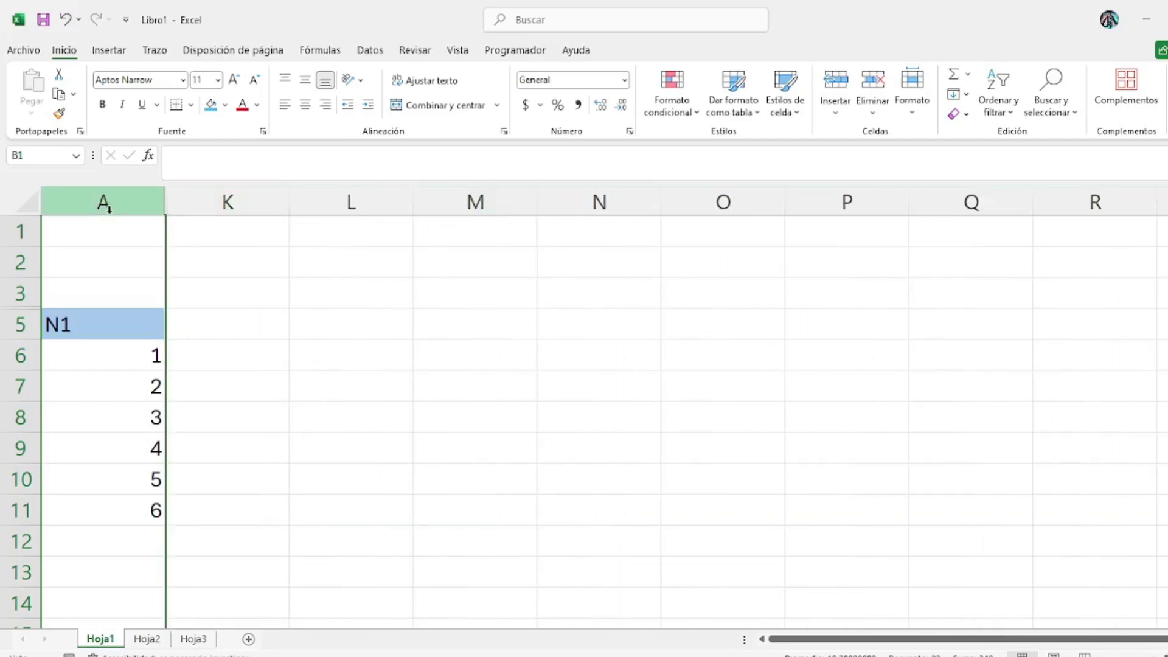
Select columns A through N and unhide all hidden columns among them using the cell format visibility options
{"action": "left_click_drag", "start_coordinate": [122, 203], "coordinate": [618, 248]}
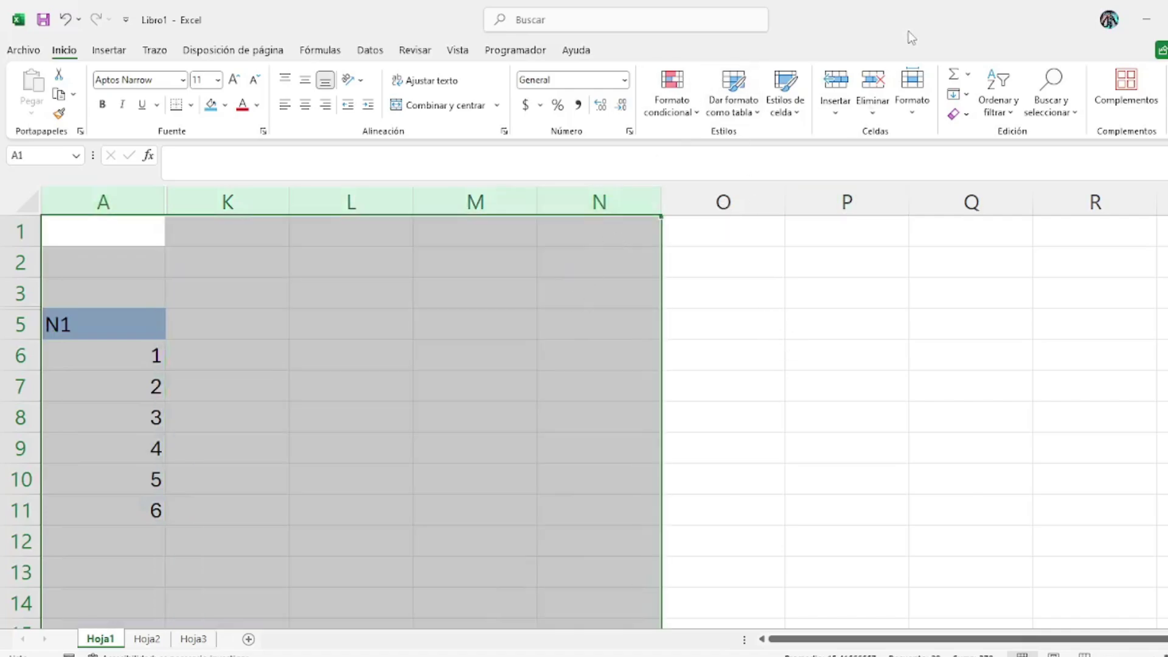
{"action": "left_click", "coordinate": [915, 97]}
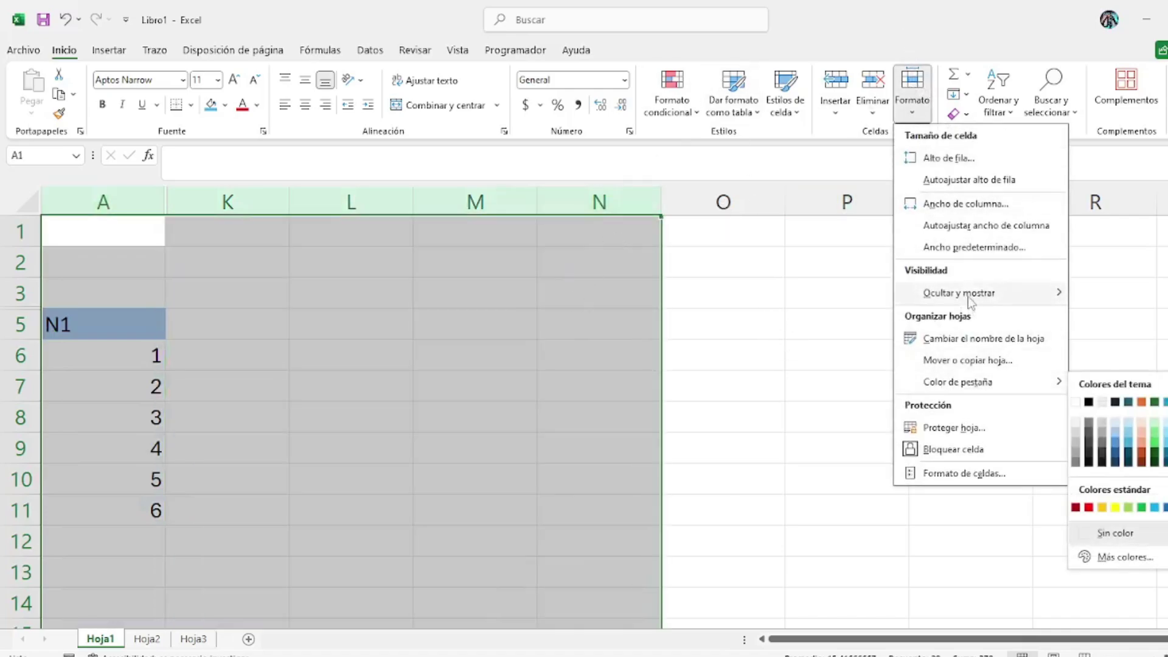
{"action": "mouse_move", "coordinate": [973, 293]}
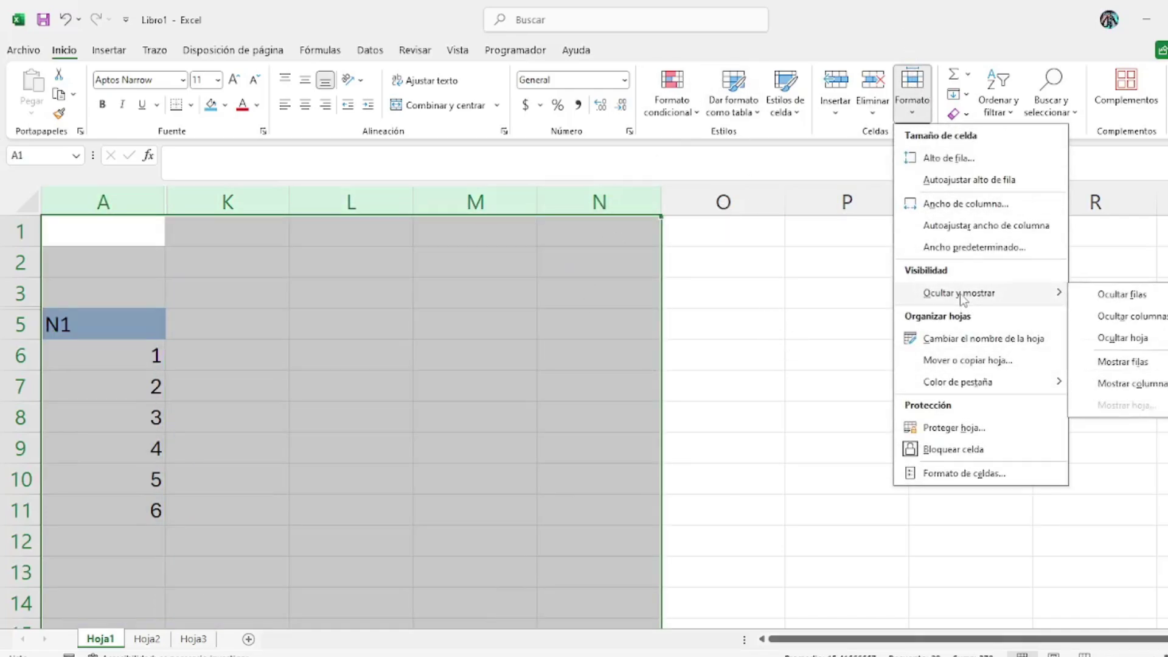
{"action": "left_click", "coordinate": [1123, 385]}
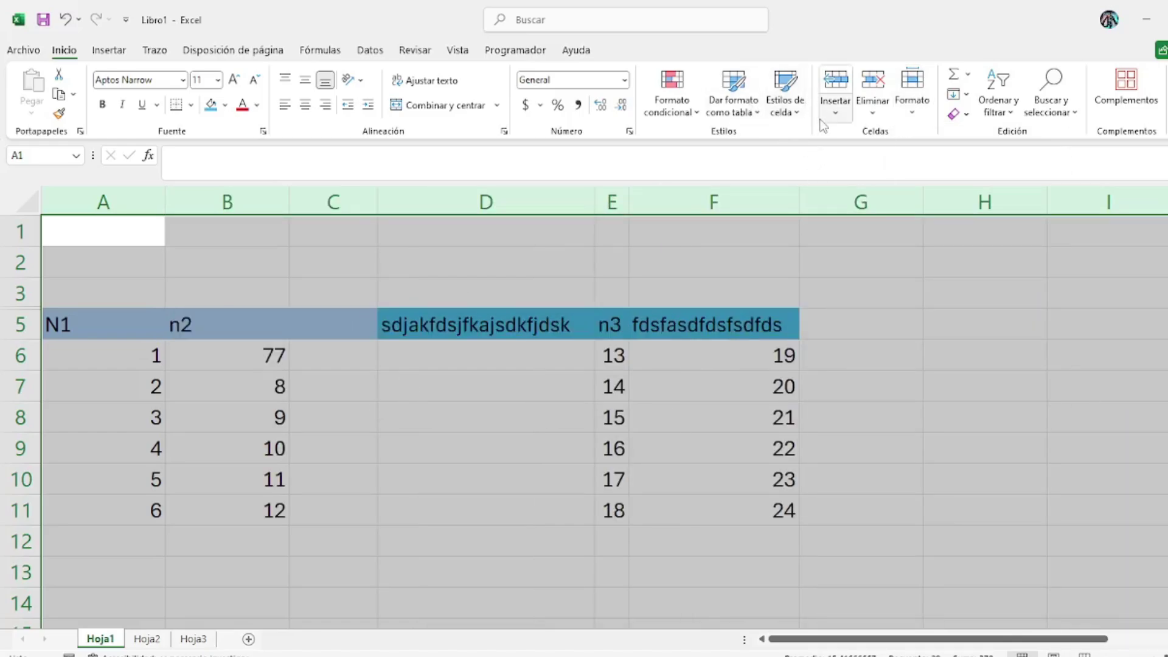
Unhide row 4 through the cell format visibility options, and select cell A8 to clear the column selection
{"action": "left_click", "coordinate": [912, 94]}
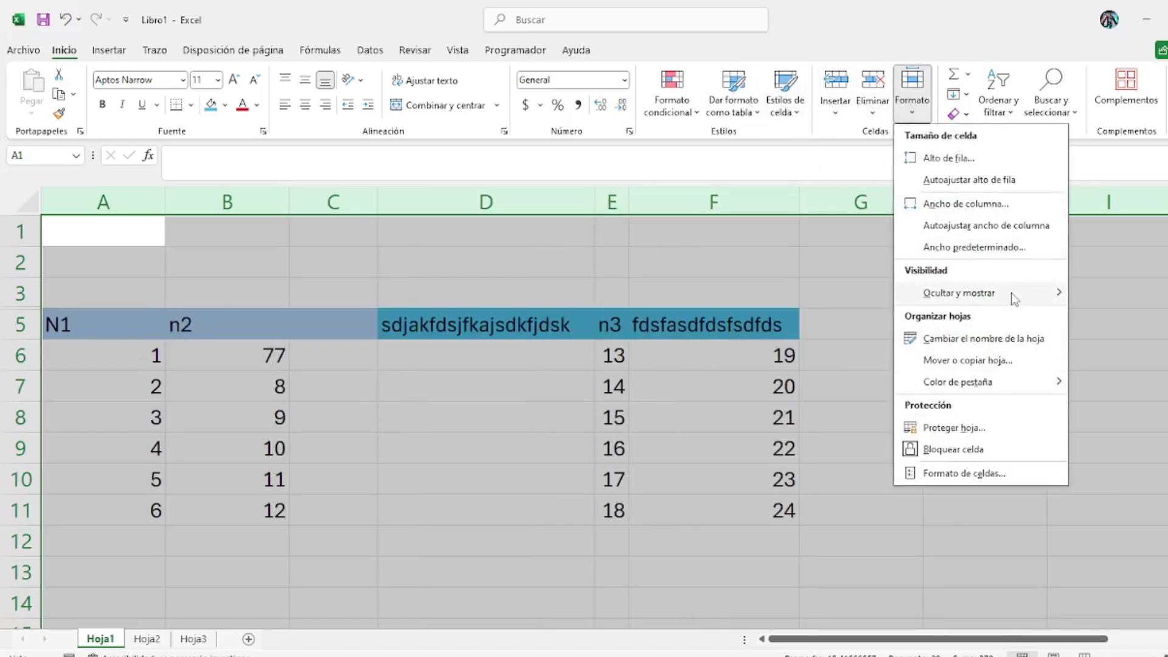
{"action": "mouse_move", "coordinate": [1010, 295]}
{"action": "left_click", "coordinate": [1140, 362]}
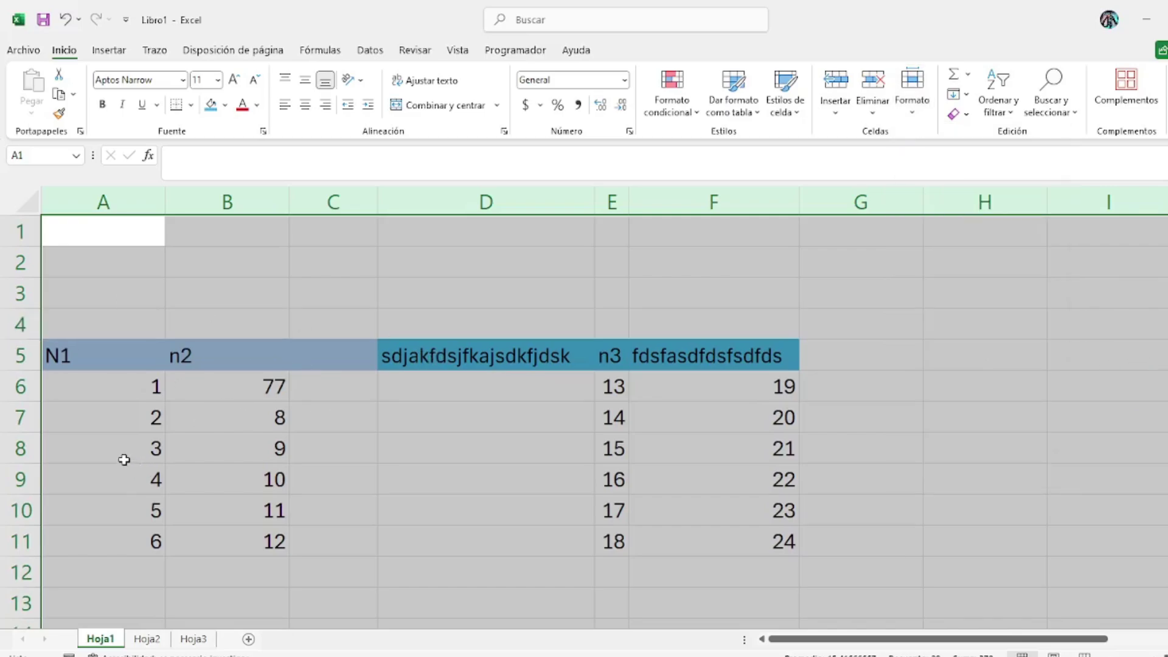
{"action": "left_click", "coordinate": [98, 452]}
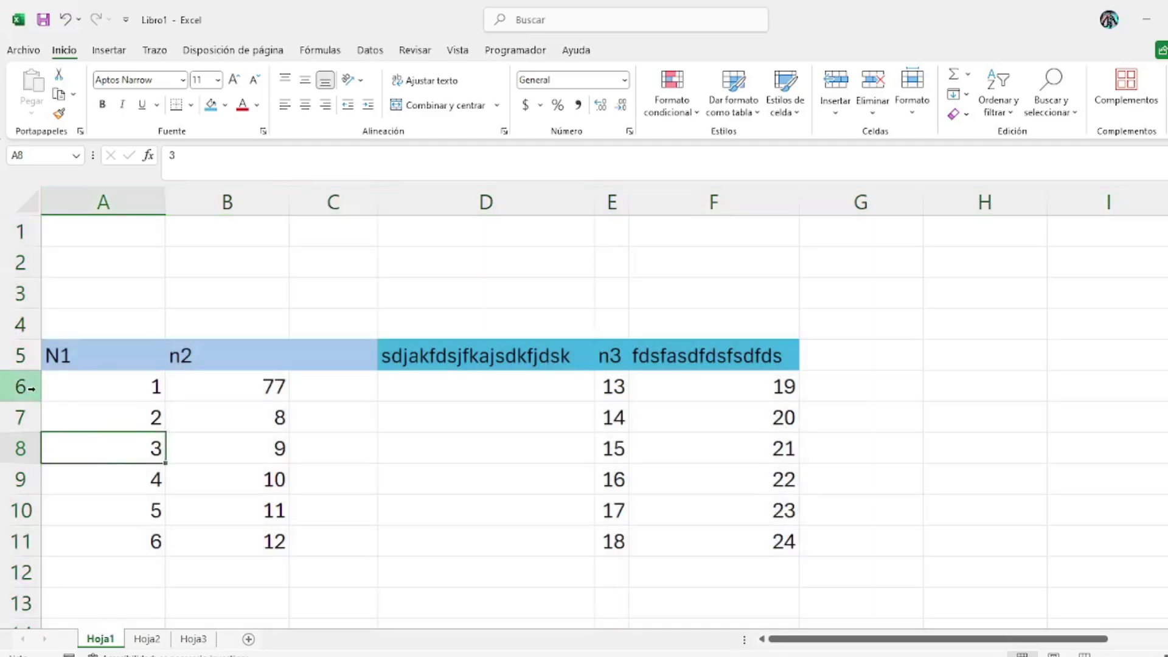
Hide row 3, column C and row 9
{"action": "left_click", "coordinate": [20, 293]}
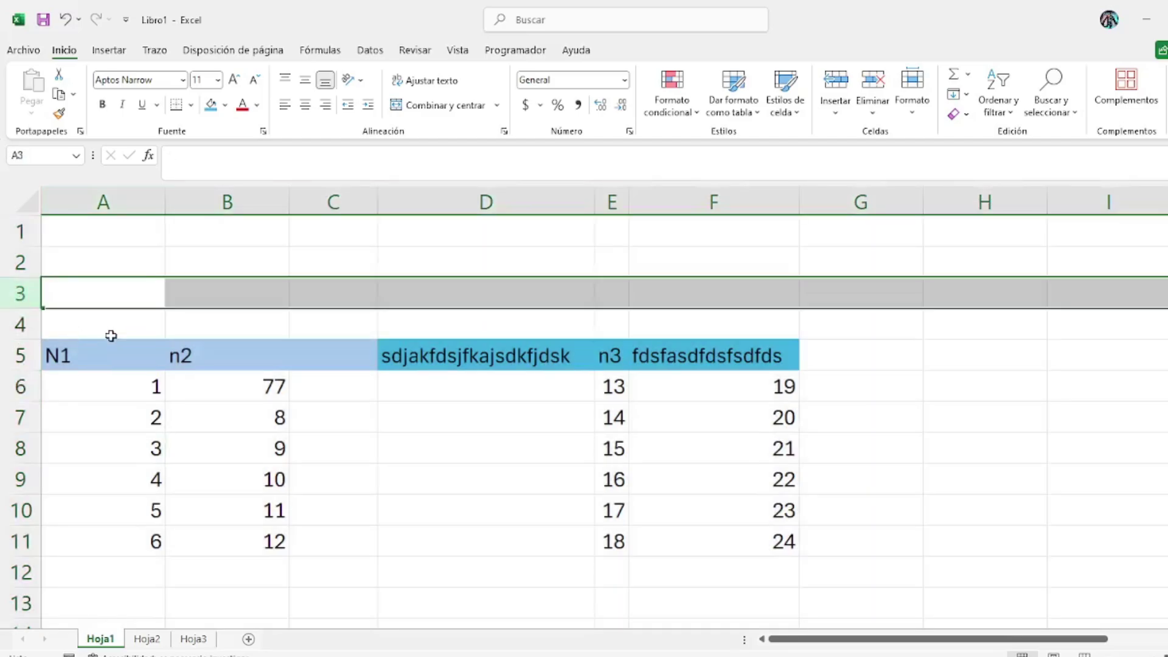
{"action": "key", "text": "ctrl+9"}
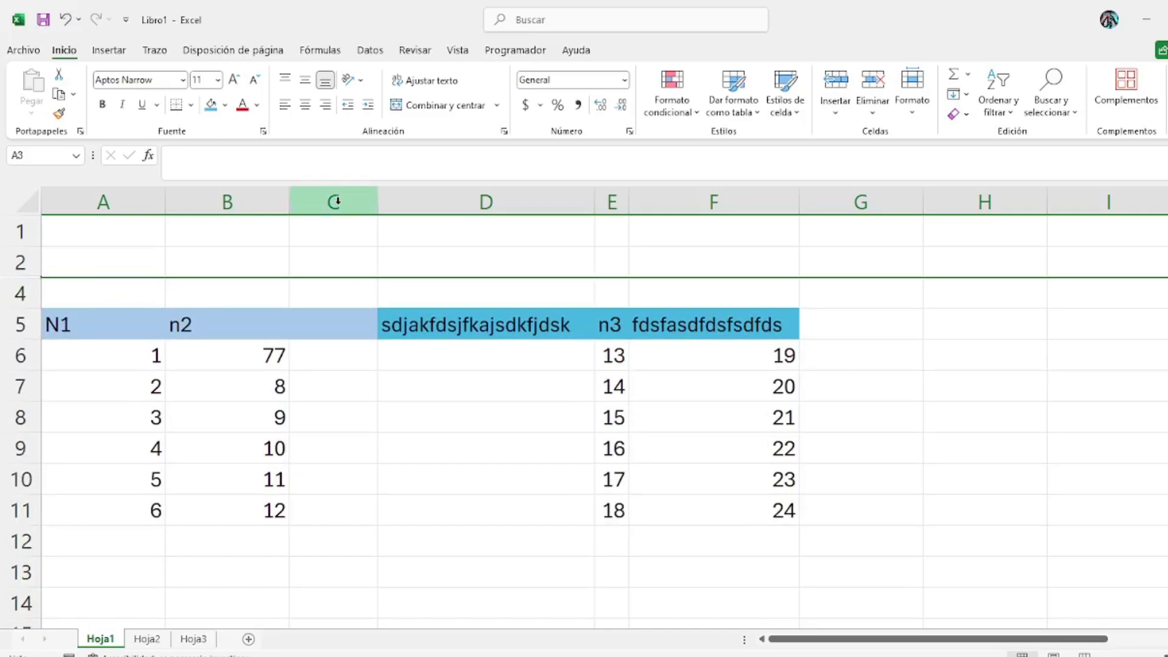
{"action": "left_click", "coordinate": [335, 200]}
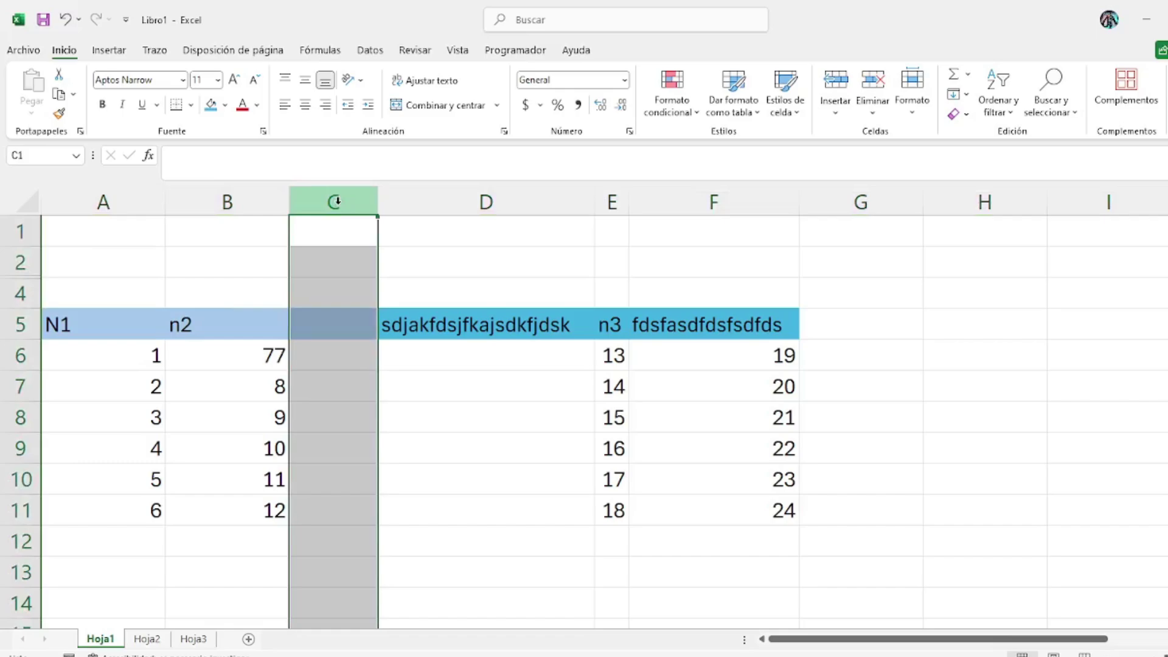
{"action": "key", "text": "ctrl+0"}
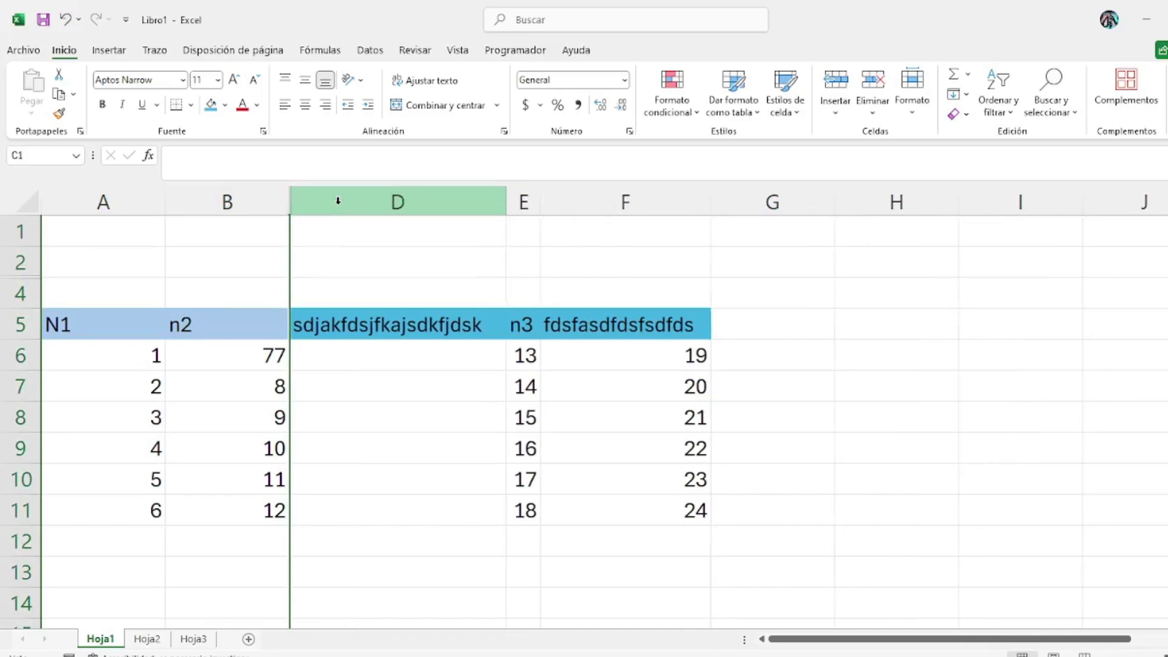
{"action": "left_click", "coordinate": [13, 455]}
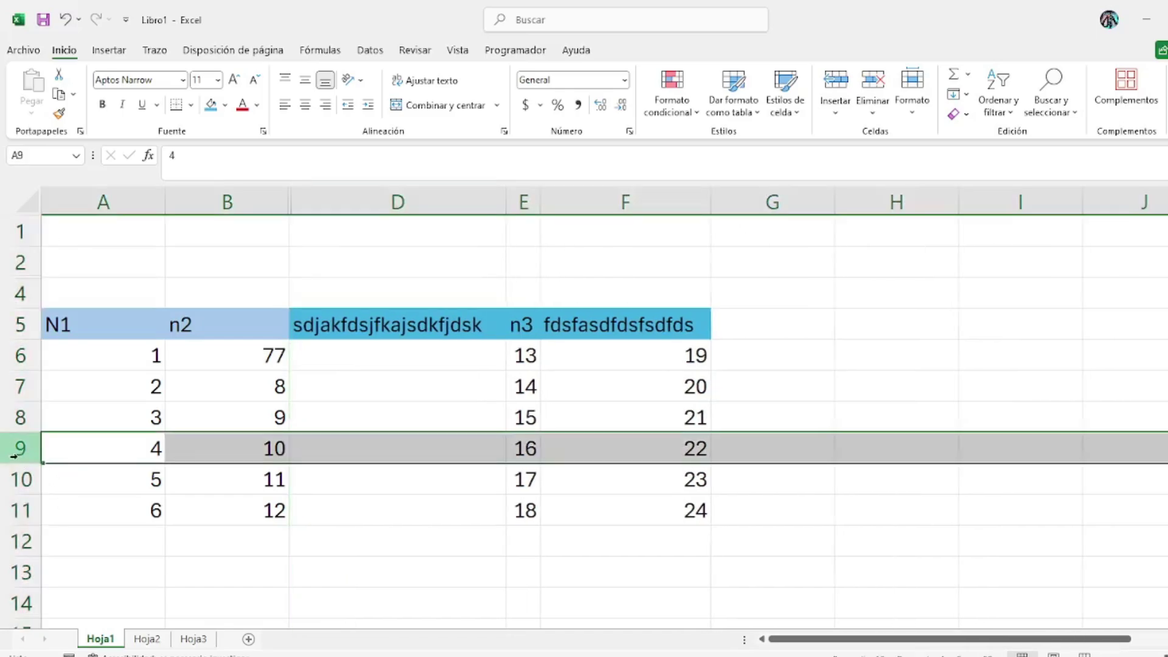
{"action": "key", "text": "ctrl+9"}
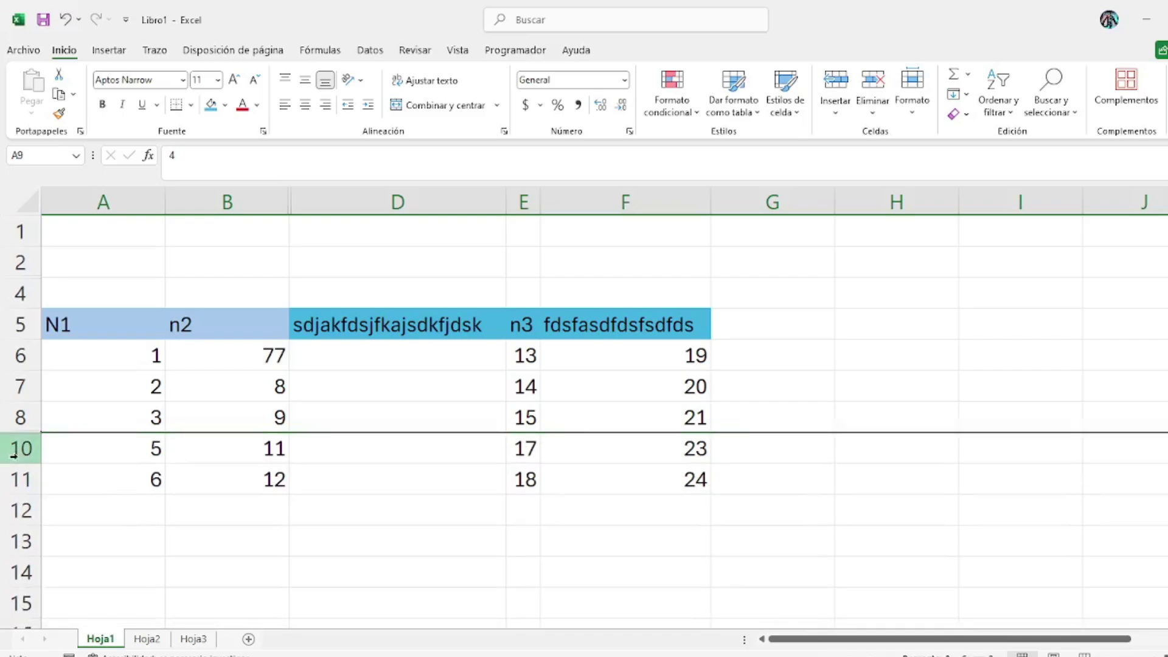